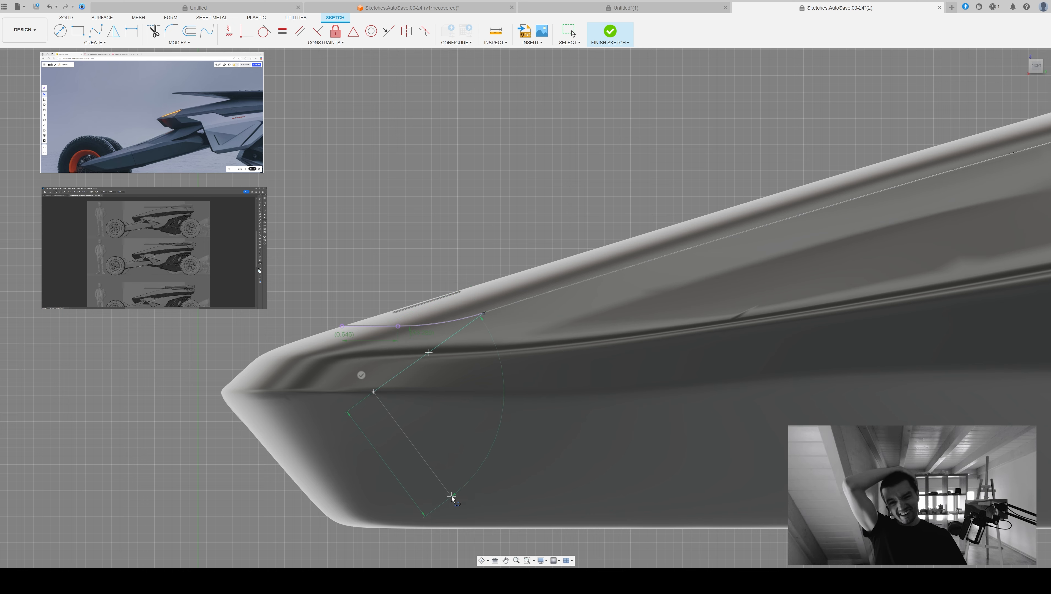
# Complete the angular split profile across the body's nose, round its lower corners with a 0.40 radius, and finish the sketch
pyautogui.scroll(-5, 661, 490)
pyautogui.scroll(4, 665, 526)
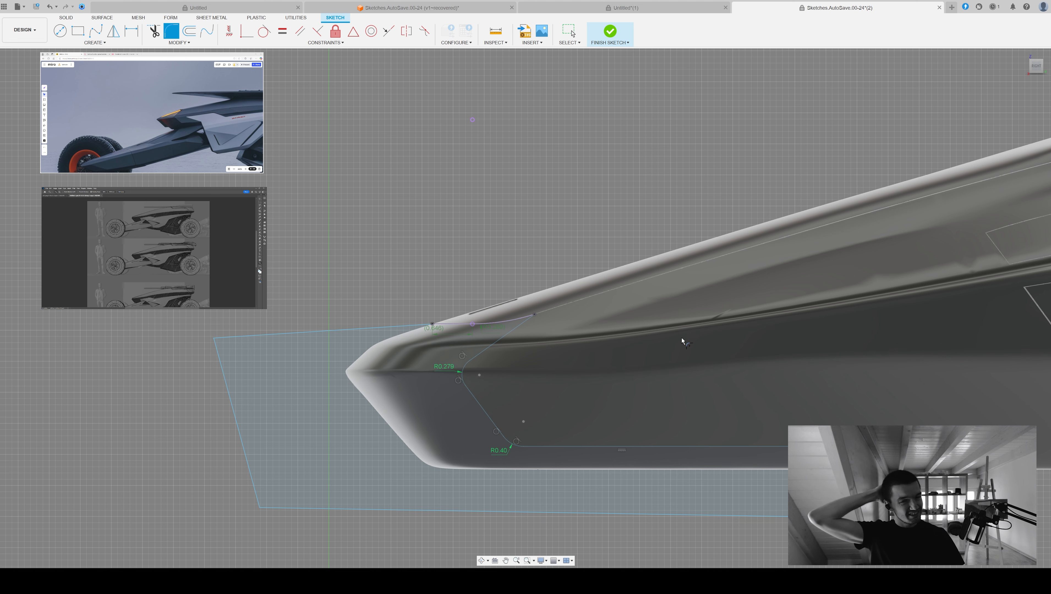
pyautogui.scroll(-1, 433, 275)
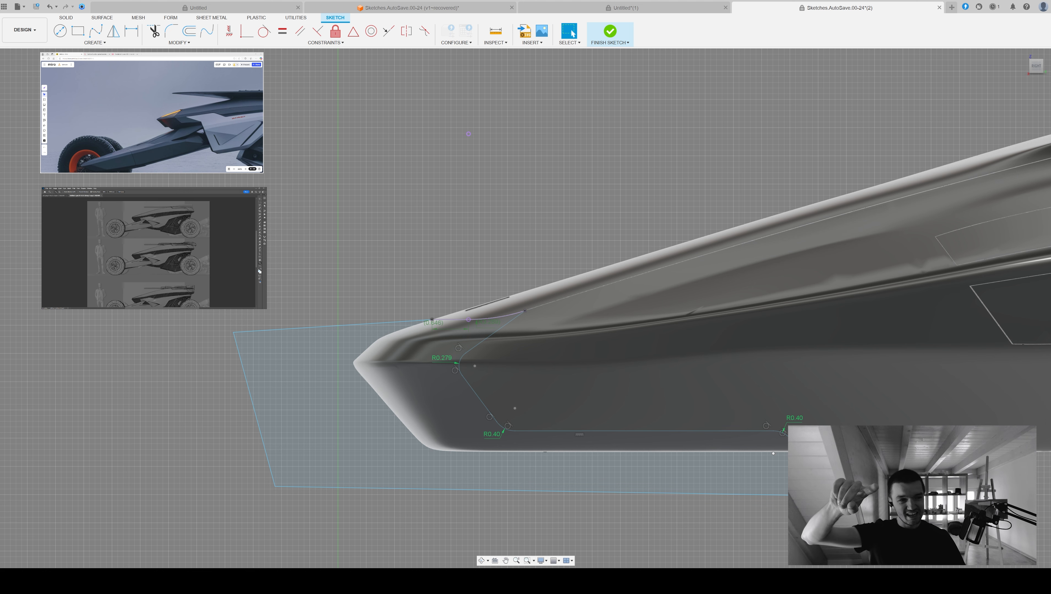
pyautogui.moveTo(733, 493); pyautogui.dragTo(619, 490, button='middle')
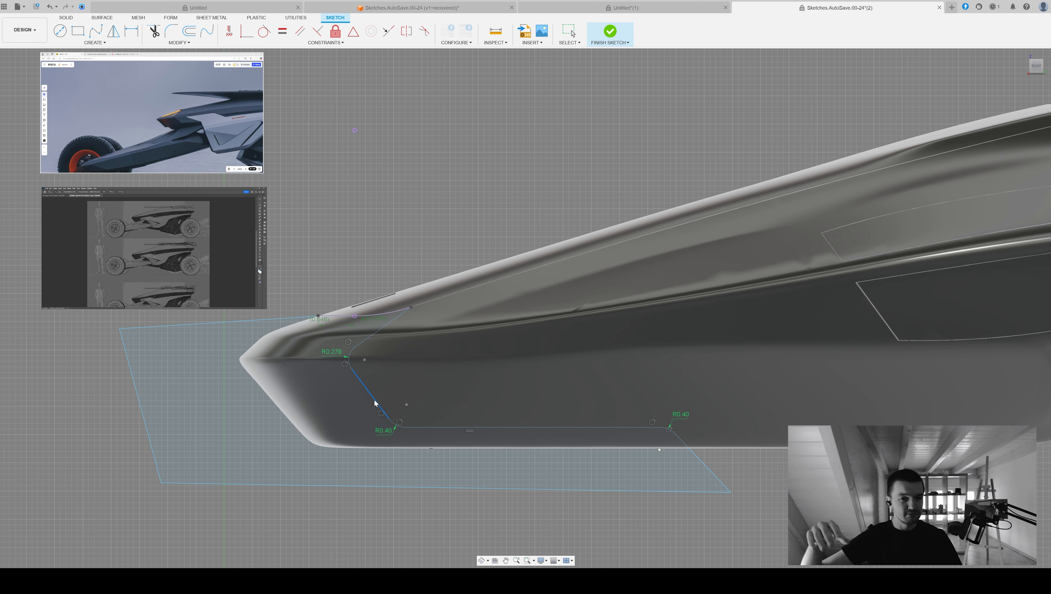
pyautogui.click(610, 34)
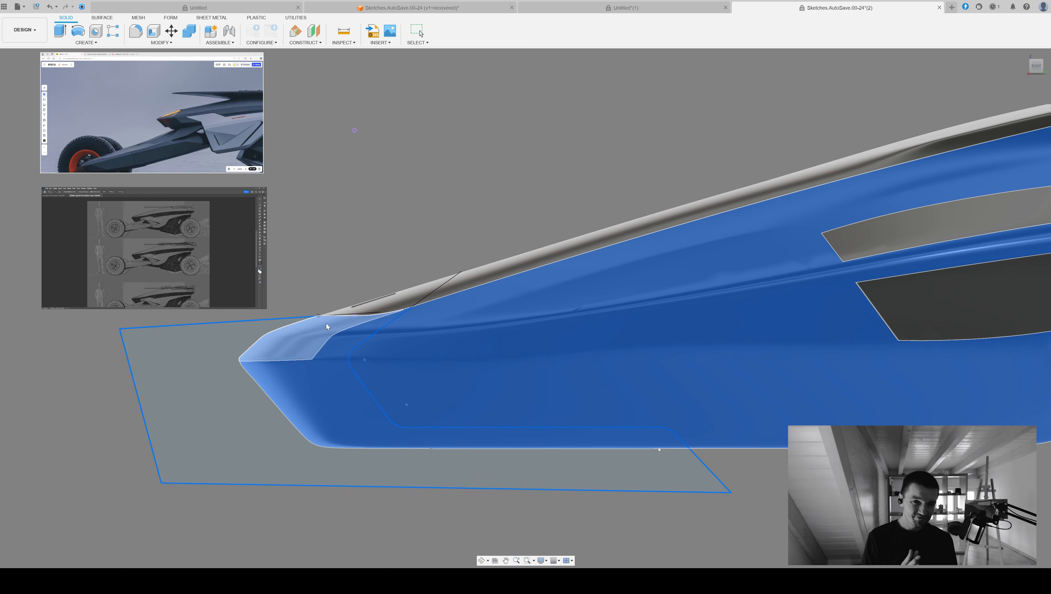
# Split the body with the sketched nose profile and isolate the resulting front piece
pyautogui.scroll(-1, 328, 321)
pyautogui.scroll(5, 334, 313)
pyautogui.scroll(-4, 343, 322)
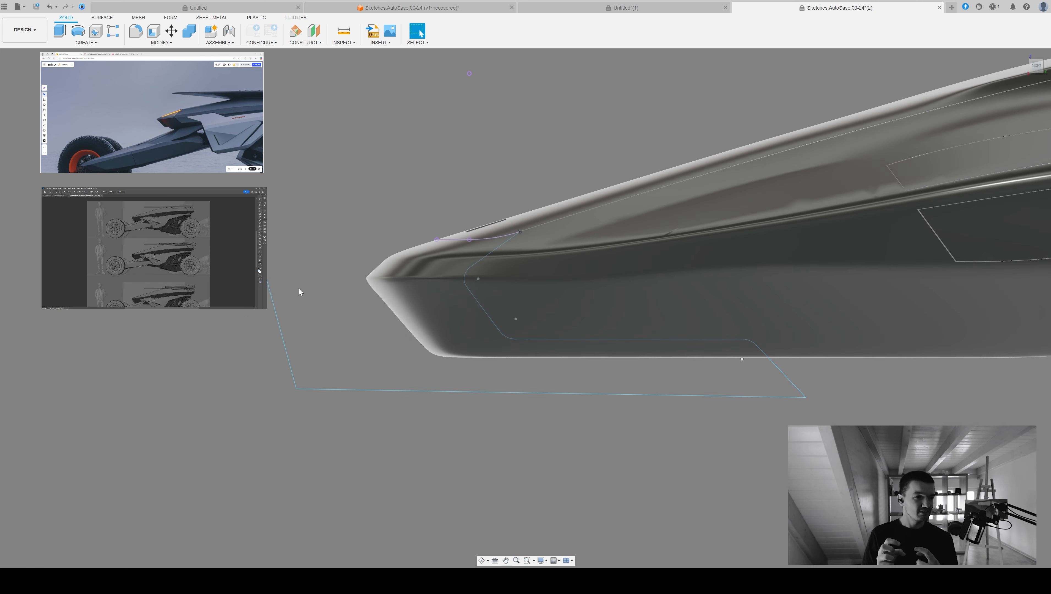
pyautogui.press('s')
pyautogui.click(577, 289)
pyautogui.click(478, 305)
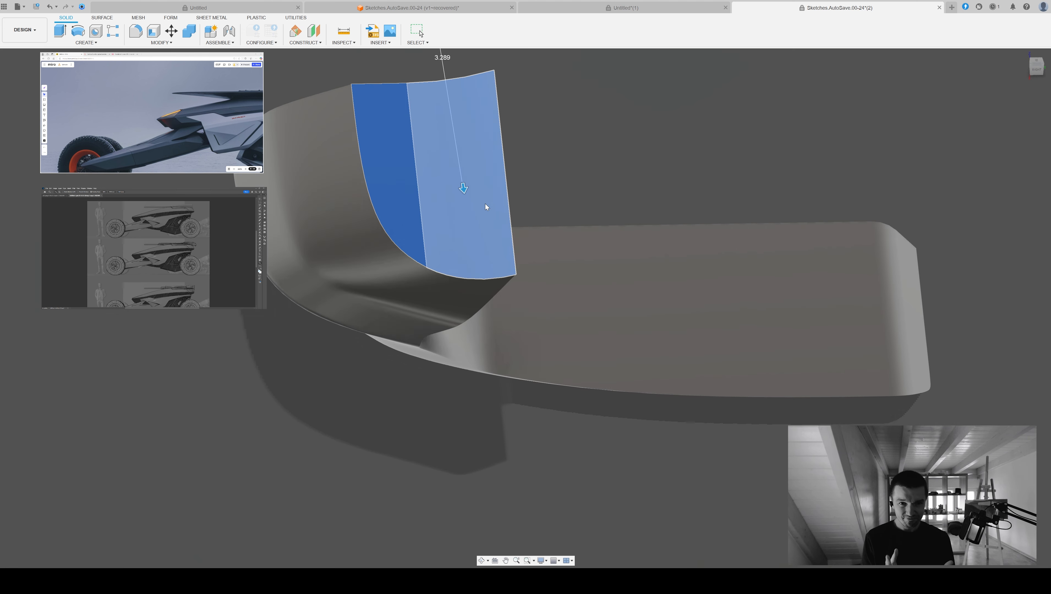
# Try to offset and move the inclined inner face of the isolated nose piece
pyautogui.keyDown('shift'); pyautogui.moveTo(486, 207); pyautogui.dragTo(586, 198, button='middle'); pyautogui.keyUp('shift')
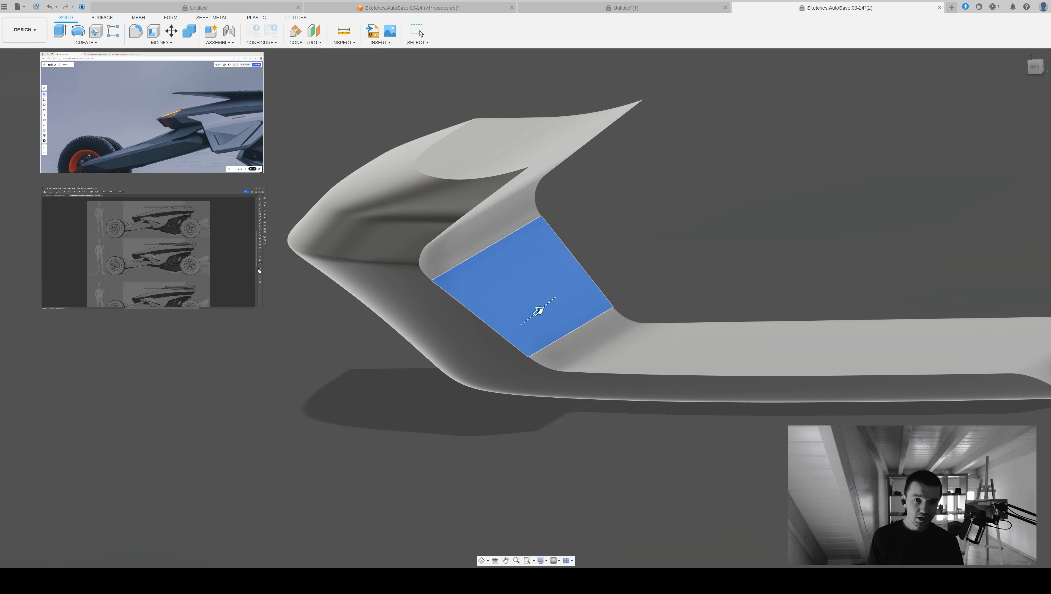
pyautogui.press('Return')
pyautogui.click(521, 273)
pyautogui.press('m')
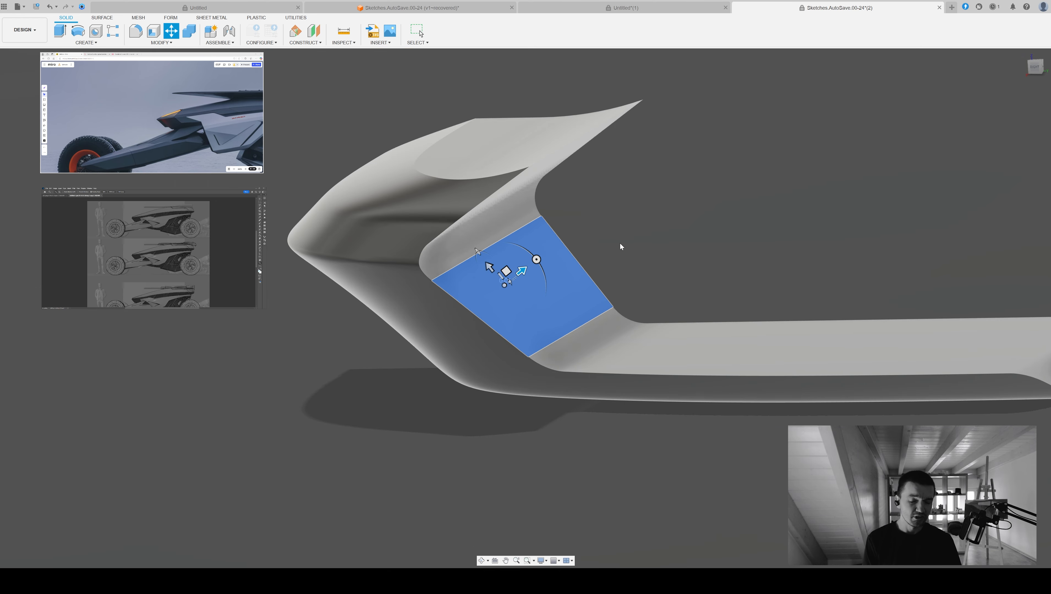
pyautogui.press('Escape')
# Examine the split nose piece from several angles, including its inner faces and how it sits in the full body
pyautogui.scroll(-4, 591, 216)
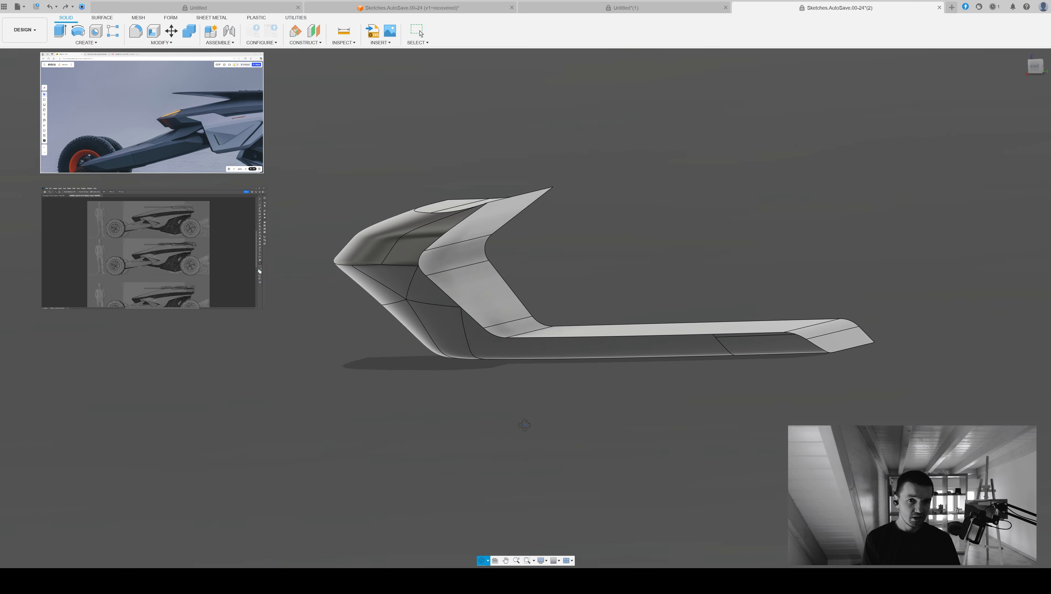
pyautogui.keyDown('shift'); pyautogui.moveTo(524, 427); pyautogui.dragTo(514, 424, button='middle'); pyautogui.keyUp('shift')
pyautogui.scroll(3, 525, 323)
pyautogui.click(464, 315)
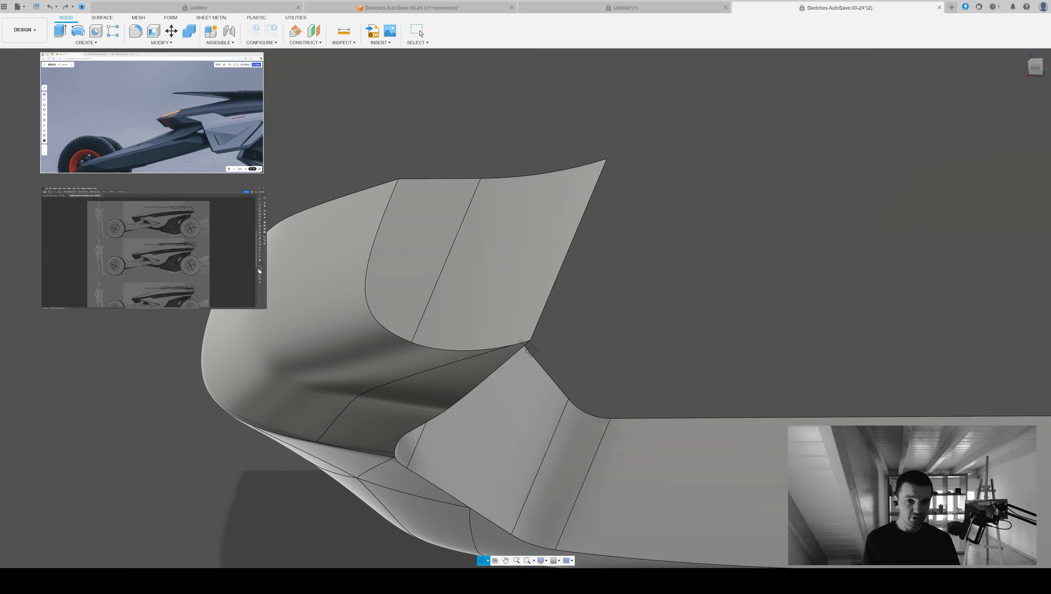
pyautogui.scroll(-3, 561, 321)
pyautogui.scroll(5, 561, 322)
pyautogui.keyDown('shift'); pyautogui.moveTo(500, 287); pyautogui.dragTo(601, 398, button='middle'); pyautogui.keyUp('shift')
pyautogui.scroll(-3, 602, 399)
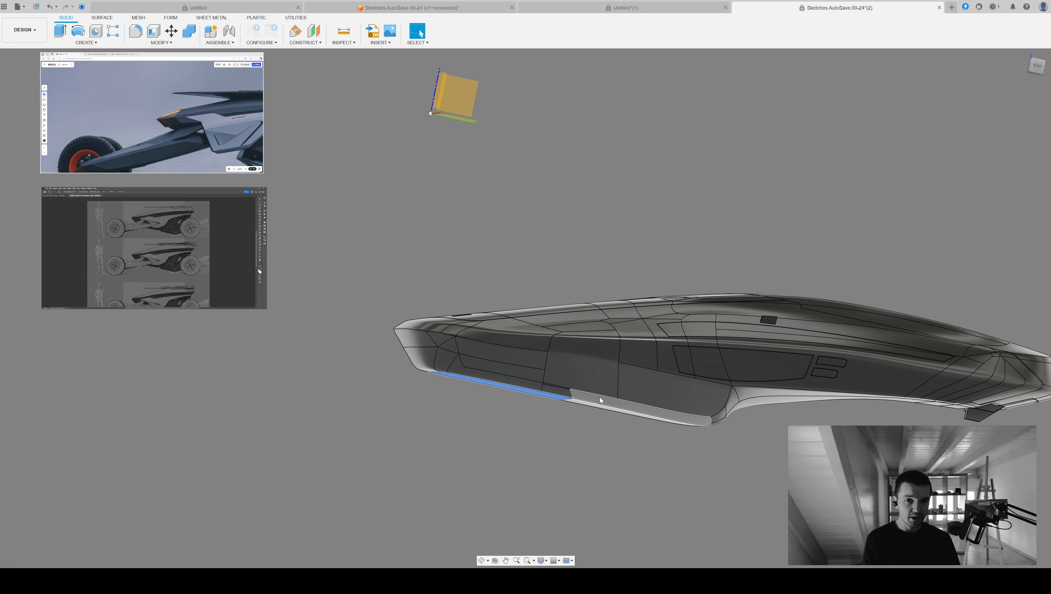
# Offset the curved edge faces of the split panel at the rear of the body
pyautogui.doubleClick(604, 402)
pyautogui.click(461, 257)
pyautogui.keyDown('shift'); pyautogui.moveTo(460, 257); pyautogui.dragTo(403, 296, button='middle'); pyautogui.keyUp('shift')
pyautogui.scroll(-2, 474, 338)
pyautogui.keyDown('shift'); pyautogui.moveTo(535, 341); pyautogui.dragTo(430, 376, button='middle'); pyautogui.keyUp('shift')
pyautogui.scroll(5, 429, 376)
pyautogui.click(422, 357)
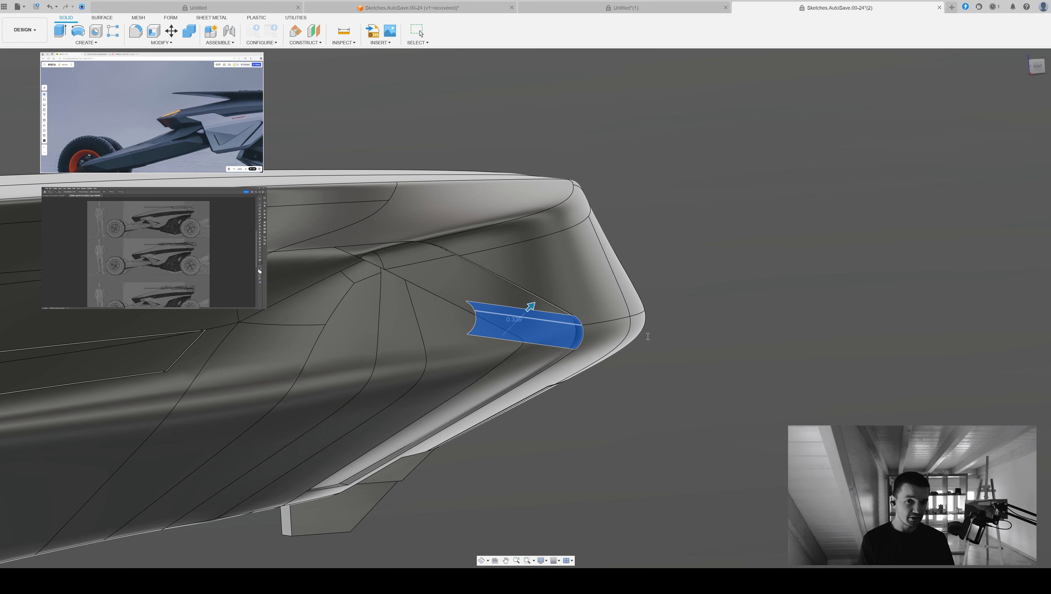
pyautogui.scroll(3, 582, 342)
pyautogui.moveTo(583, 345)
pyautogui.keyDown('shift'); pyautogui.mouseDown(button='middle')
pyautogui.moveTo(545, 346)
pyautogui.moveTo(580, 347)
pyautogui.mouseUp(button='middle'); pyautogui.keyUp('shift')
pyautogui.scroll(4, 580, 347)
pyautogui.scroll(-5, 589, 358)
pyautogui.scroll(-3, 596, 364)
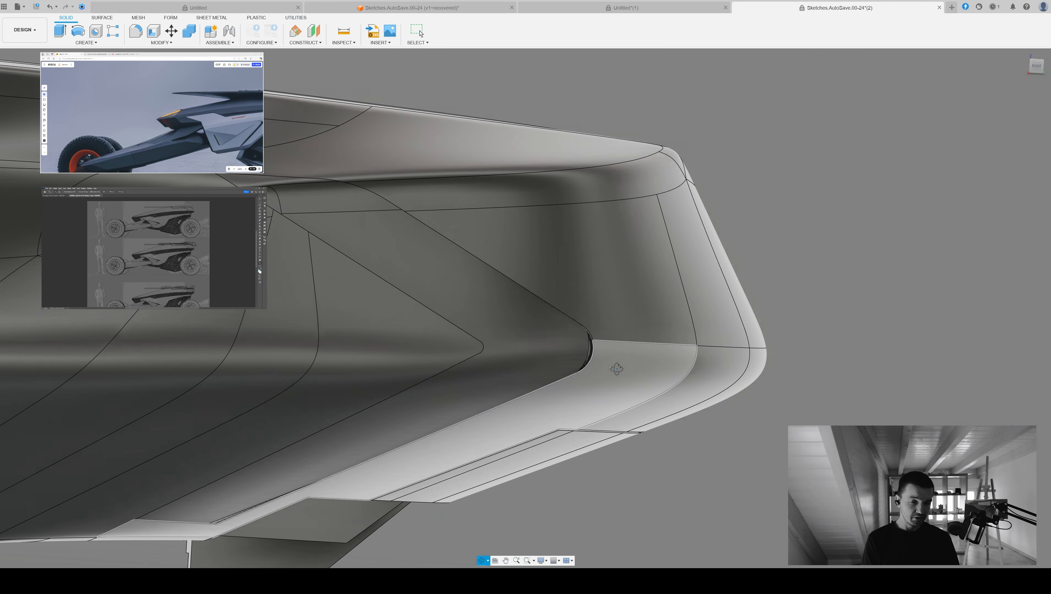
# Start a Press Pull on the large curved face of the isolated panel piece
pyautogui.click(437, 451)
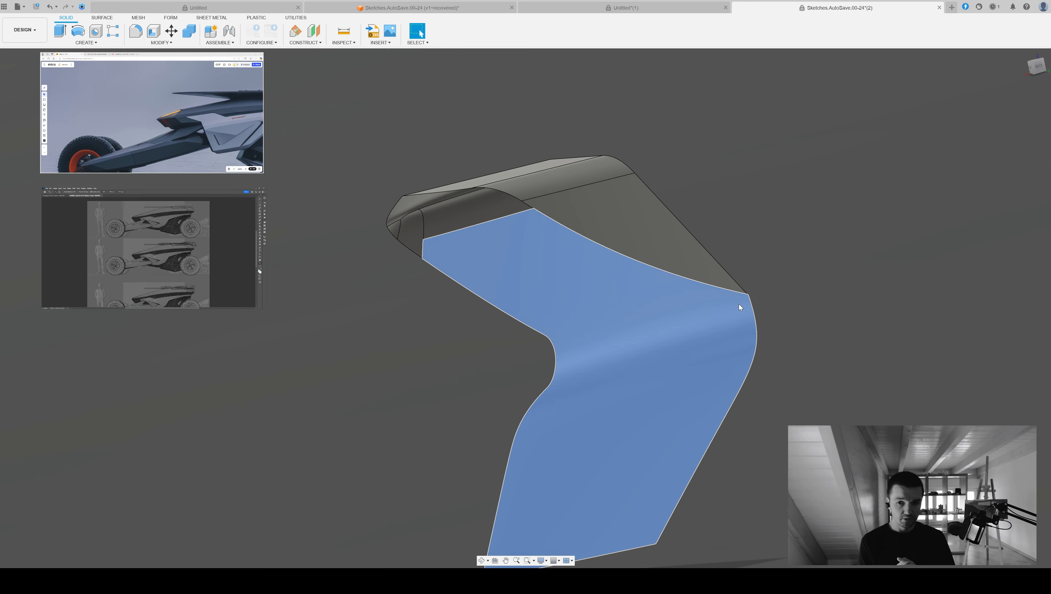
pyautogui.press('q')
pyautogui.click(739, 305)
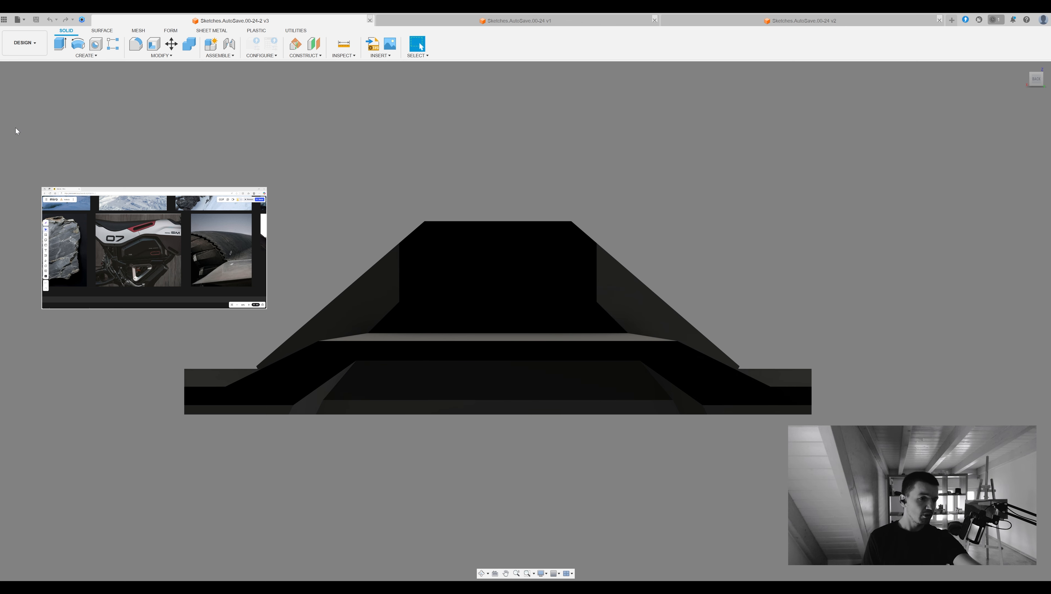
# Sketch a narrow vertical rectangle beside the blocky body's centre line, copy it alongside, and finish the sketch
pyautogui.press('l')
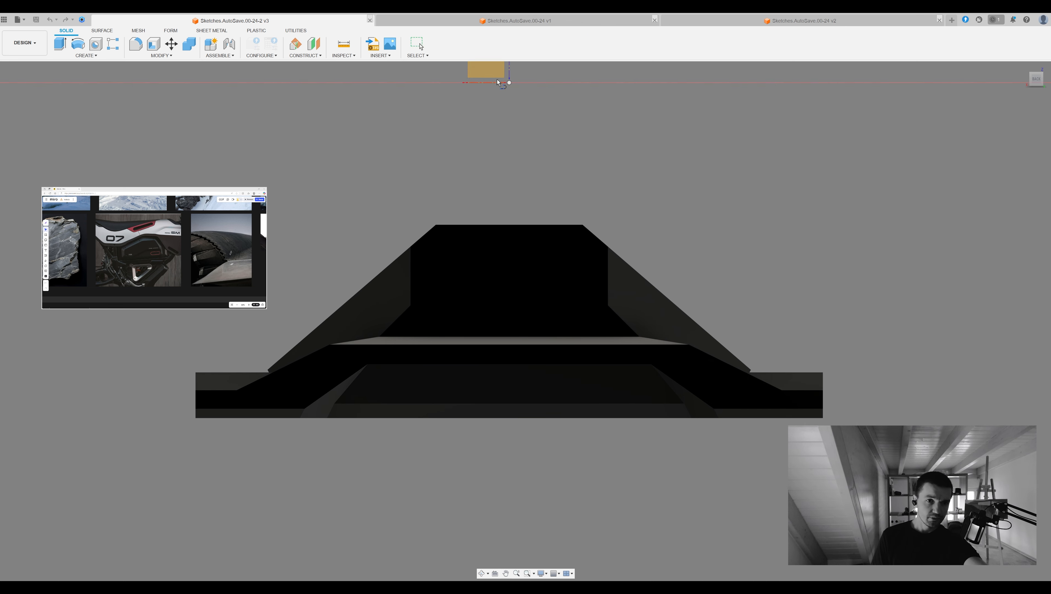
pyautogui.click(499, 78)
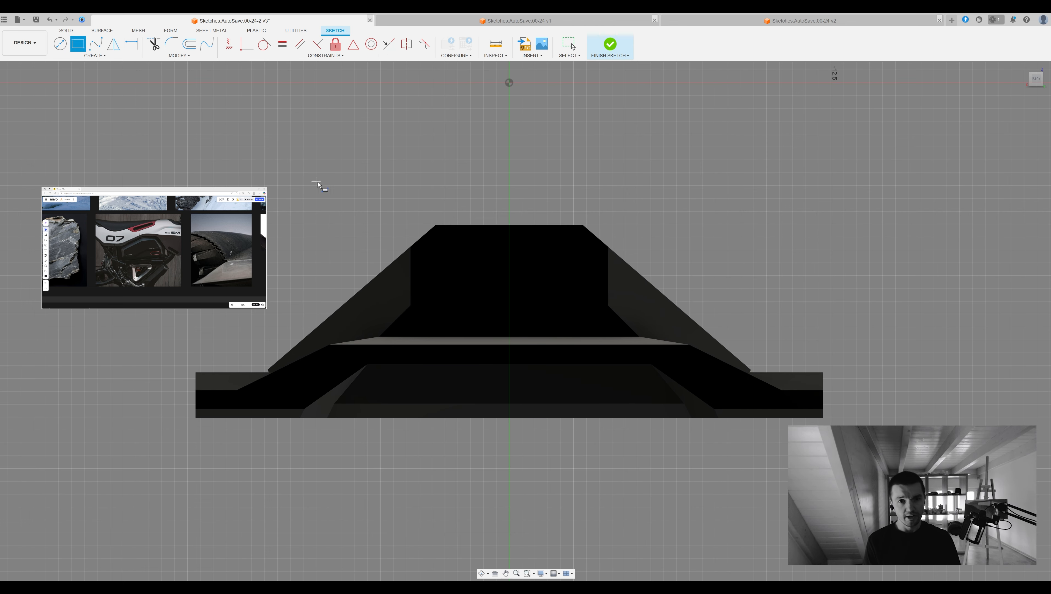
pyautogui.press('Escape')
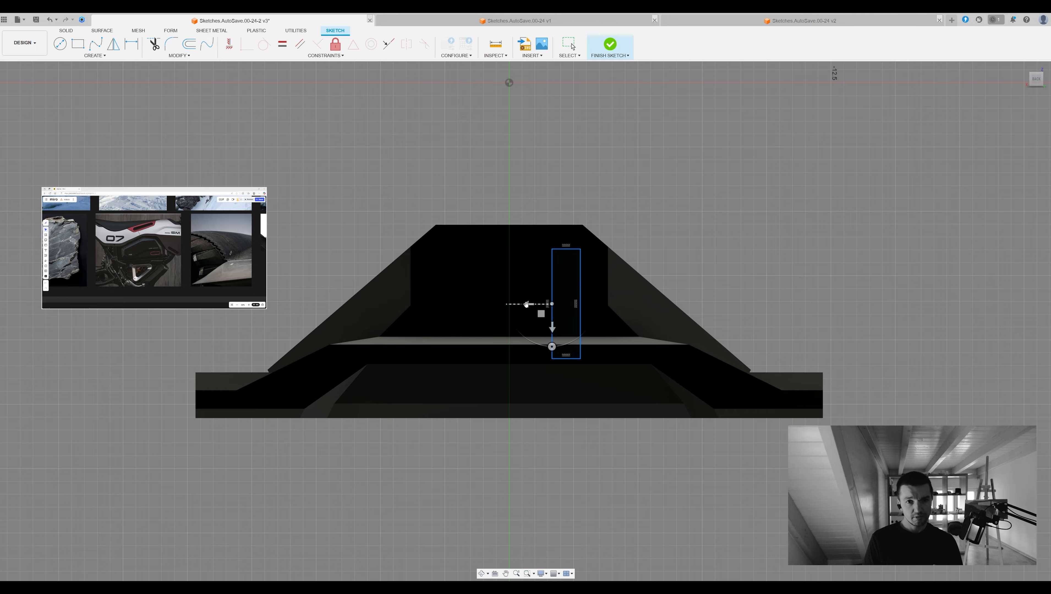
pyautogui.press('Return')
pyautogui.moveTo(904, 251)
pyautogui.keyDown('shift'); pyautogui.mouseDown(button='middle')
pyautogui.moveTo(639, 256)
pyautogui.moveTo(603, 233)
pyautogui.moveTo(695, 221)
pyautogui.moveTo(751, 270)
pyautogui.moveTo(794, 213)
pyautogui.mouseUp(button='middle'); pyautogui.keyUp('shift')
pyautogui.click(637, 258)
pyautogui.keyDown('shift'); pyautogui.click(604, 269); pyautogui.keyUp('shift')
pyautogui.press('e')
pyautogui.press('Escape')
pyautogui.hotkey('ctrl', 'Return')
pyautogui.scroll(-3, 794, 213)
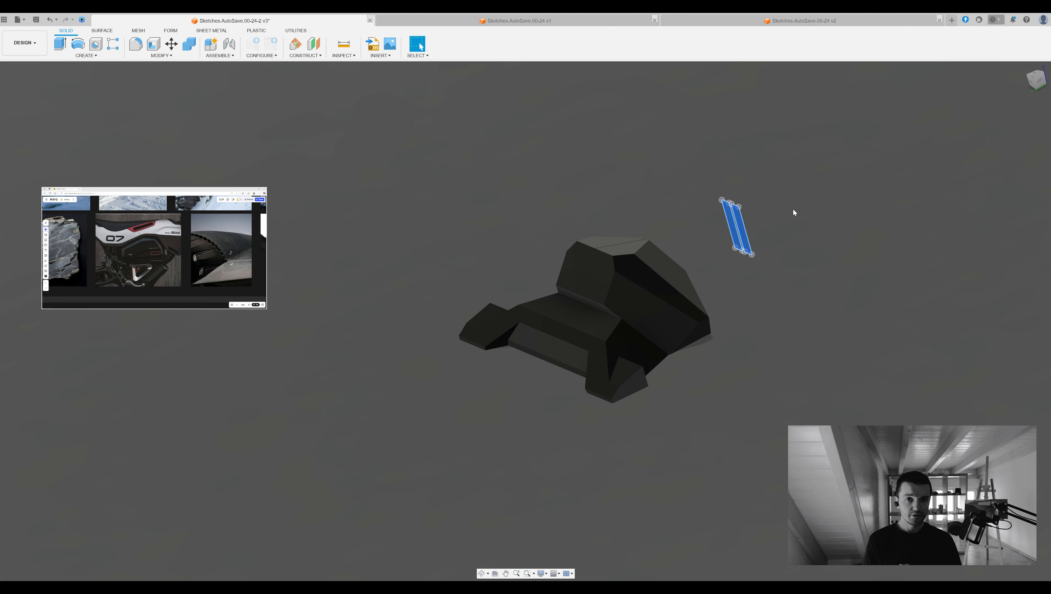
# Try extruding both rectangle profiles towards the body
pyautogui.moveTo(732, 233); pyautogui.dragTo(498, 350)
pyautogui.keyDown('shift'); pyautogui.moveTo(497, 349); pyautogui.dragTo(730, 154, button='middle'); pyautogui.keyUp('shift')
pyautogui.scroll(3, 711, 263)
pyautogui.press('Escape')
pyautogui.keyDown('shift'); pyautogui.moveTo(748, 252); pyautogui.dragTo(726, 269, button='middle'); pyautogui.keyUp('shift')
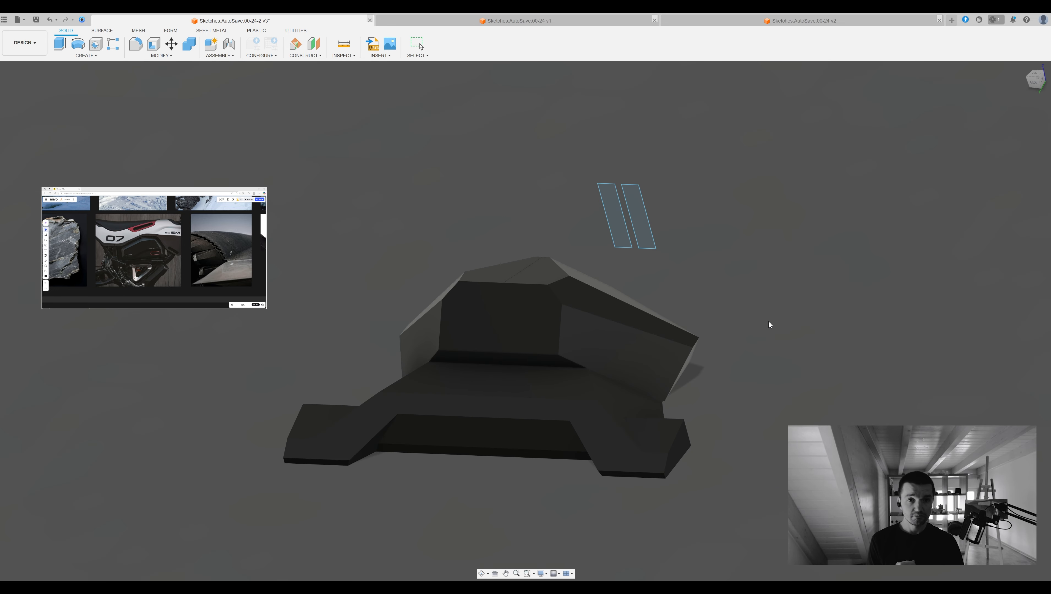
# Split the blocky body using the two rectangle profiles as splitting tools
pyautogui.keyDown('shift'); pyautogui.moveTo(768, 322); pyautogui.dragTo(782, 327, button='middle'); pyautogui.keyUp('shift')
pyautogui.click(625, 332)
pyautogui.click(1022, 112)
pyautogui.click(619, 223)
pyautogui.click(601, 238)
pyautogui.press('Return')
# Select the upper and lower front faces of the split strips for offsetting
pyautogui.moveTo(602, 238)
pyautogui.keyDown('shift'); pyautogui.mouseDown(button='middle')
pyautogui.moveTo(770, 237)
pyautogui.moveTo(574, 444)
pyautogui.moveTo(727, 371)
pyautogui.moveTo(653, 367)
pyautogui.moveTo(632, 244)
pyautogui.moveTo(582, 299)
pyautogui.mouseUp(button='middle'); pyautogui.keyUp('shift')
pyautogui.click(566, 340)
pyautogui.keyDown('ctrl'); pyautogui.click(507, 411); pyautogui.keyUp('ctrl')
pyautogui.keyDown('ctrl'); pyautogui.click(533, 390); pyautogui.keyUp('ctrl')
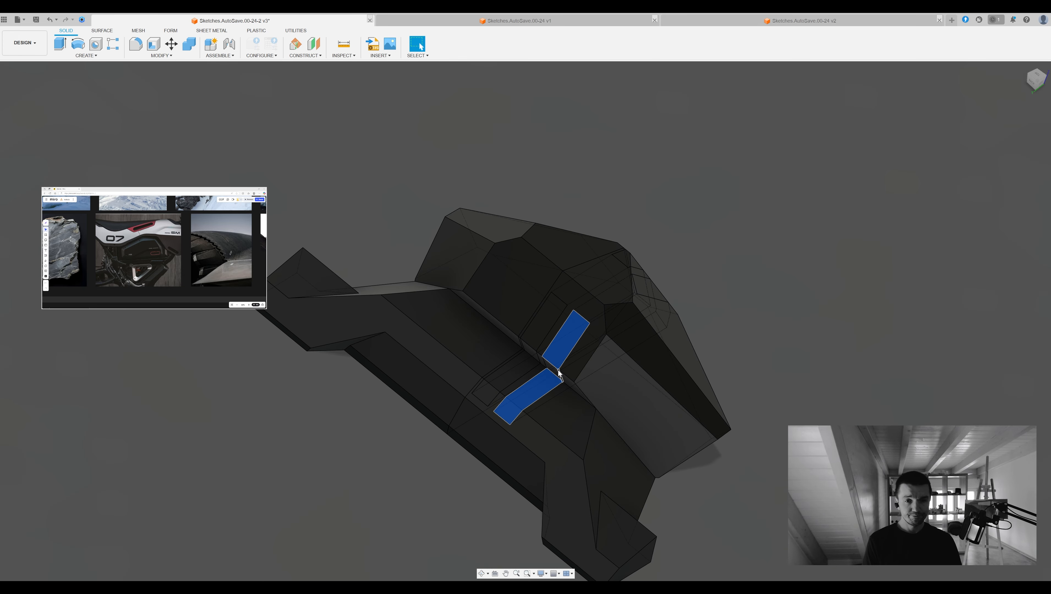
pyautogui.click(503, 384)
pyautogui.click(544, 323)
pyautogui.click(533, 349)
pyautogui.keyDown('shift'); pyautogui.moveTo(538, 343); pyautogui.dragTo(786, 244, button='middle'); pyautogui.keyUp('shift')
pyautogui.press('Return')
# Press-pull the front faces of both strips inward to form two parallel grooves in the body
pyautogui.click(556, 353)
pyautogui.keyDown('shift'); pyautogui.moveTo(556, 353); pyautogui.dragTo(536, 405, button='middle'); pyautogui.keyUp('shift')
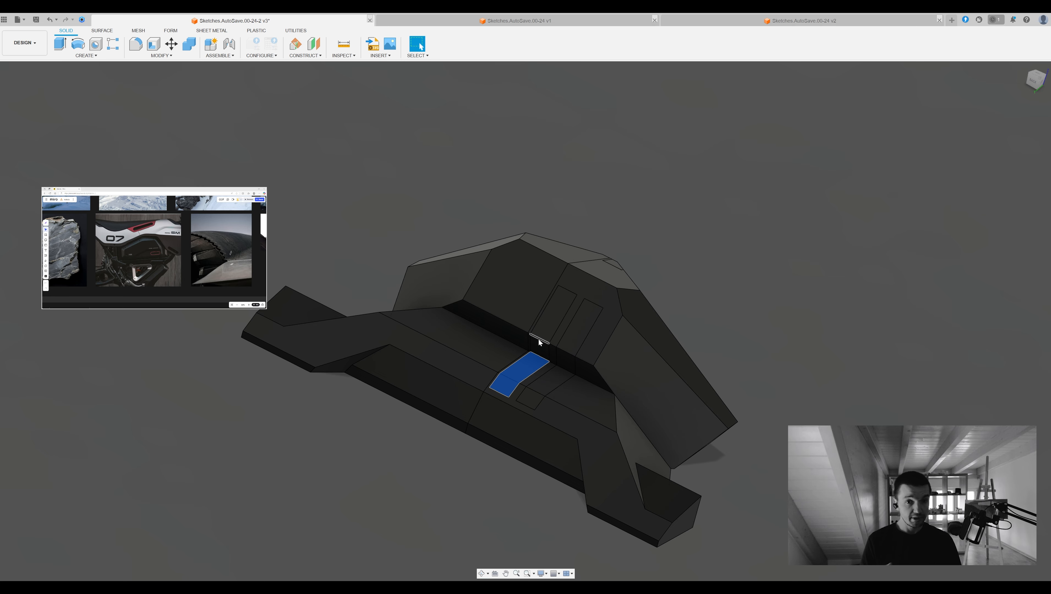
pyautogui.keyDown('ctrl'); pyautogui.click(525, 401); pyautogui.keyUp('ctrl')
pyautogui.press('q')
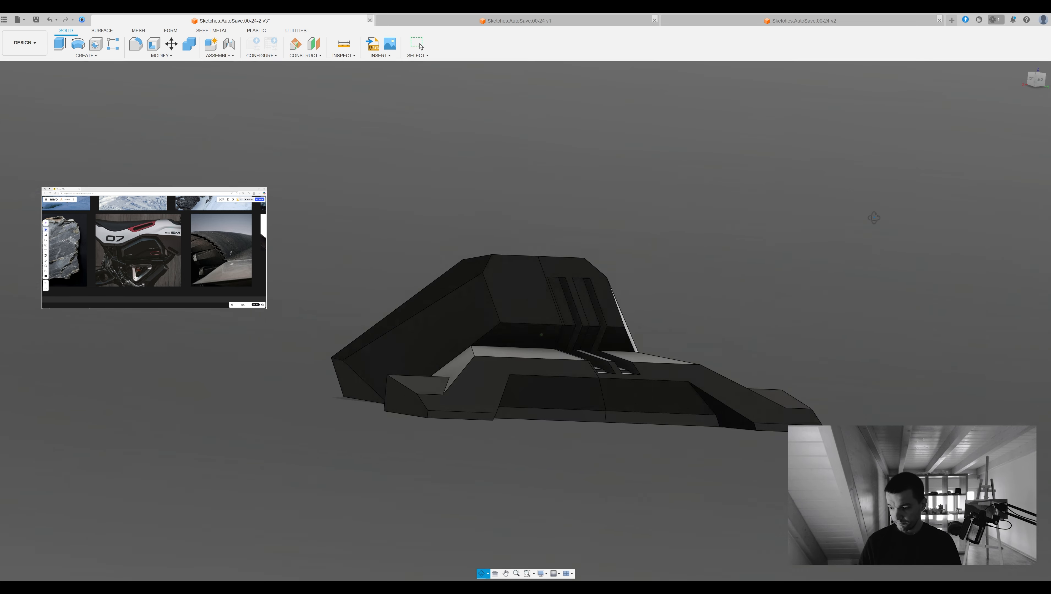
pyautogui.keyDown('shift'); pyautogui.moveTo(874, 216); pyautogui.dragTo(767, 256, button='middle'); pyautogui.keyUp('shift')
pyautogui.moveTo(915, 171)
pyautogui.keyDown('shift'); pyautogui.mouseDown(button='middle')
pyautogui.moveTo(762, 267)
pyautogui.moveTo(850, 325)
pyautogui.moveTo(596, 325)
pyautogui.moveTo(681, 327)
pyautogui.mouseUp(button='middle'); pyautogui.keyUp('shift')
pyautogui.scroll(3, 596, 325)
# Undo the offsets on the strip faces
pyautogui.hotkey('ctrl', 'z')
pyautogui.hotkey('ctrl', 'y')
pyautogui.click(571, 313)
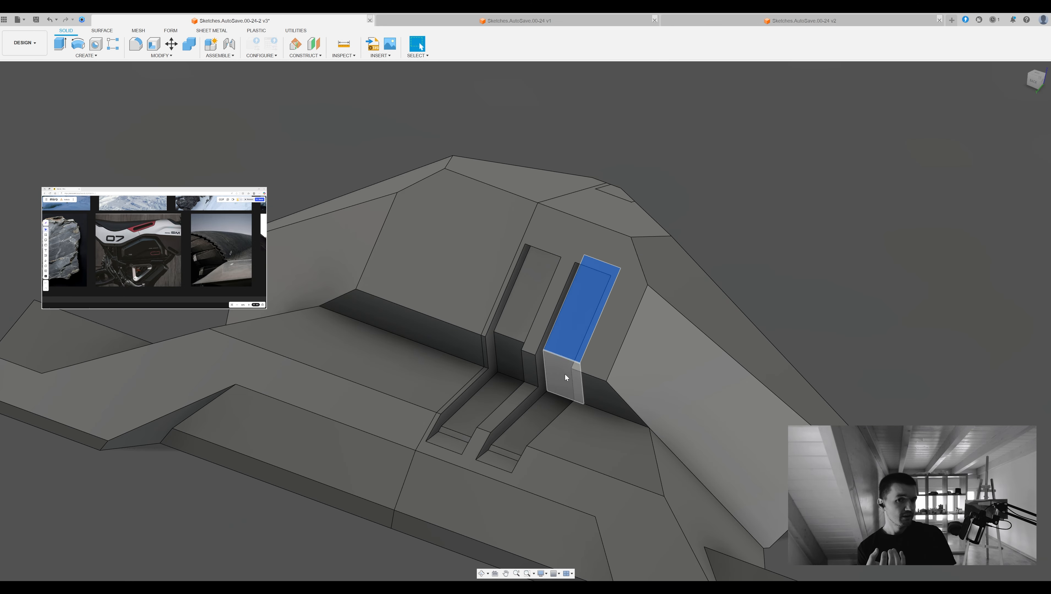
pyautogui.hotkey('ctrl', 'z')
pyautogui.hotkey('ctrl', 'z')
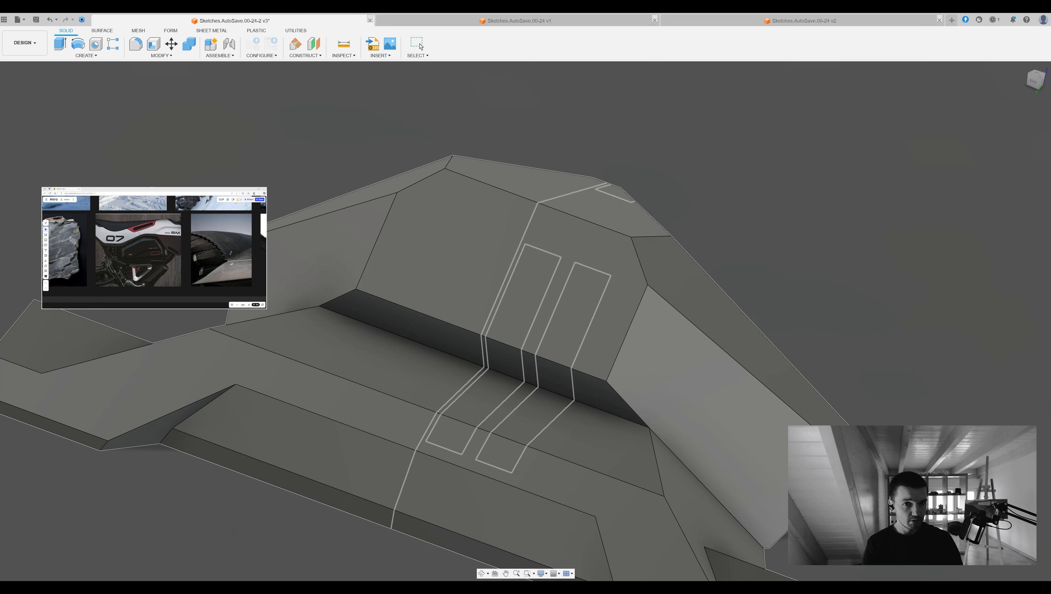
# Isolate the two split strip bodies and view them from the side
pyautogui.click(511, 300)
pyautogui.keyDown('ctrl'); pyautogui.click(583, 316); pyautogui.keyUp('ctrl')
pyautogui.click(1042, 82)
# Sketch a closed five-sided profile over the strips' sloped upper front edge in the side view
pyautogui.press('l')
pyautogui.click(528, 322)
pyautogui.click(349, 400)
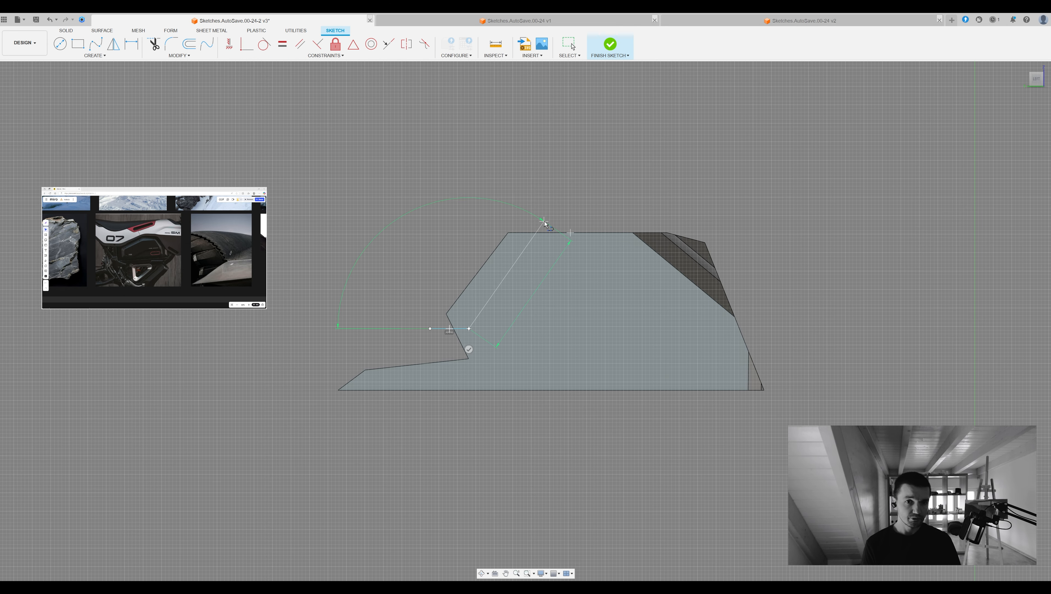
pyautogui.click(469, 210)
pyautogui.click(423, 264)
pyautogui.click(430, 329)
pyautogui.press('Escape')
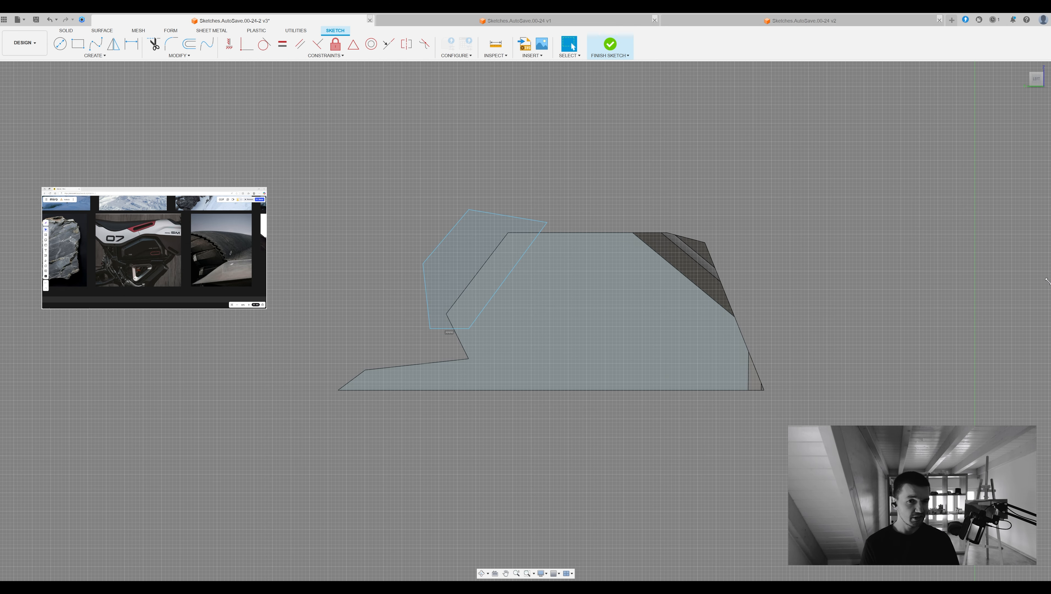
# Split the strip bodies with the five-sided profile
pyautogui.press('s')
pyautogui.click(627, 277)
pyautogui.click(440, 245)
pyautogui.press('Return')
pyautogui.moveTo(441, 247)
pyautogui.keyDown('shift'); pyautogui.mouseDown(button='middle')
pyautogui.moveTo(476, 175)
pyautogui.moveTo(449, 220)
pyautogui.mouseUp(button='middle'); pyautogui.keyUp('shift')
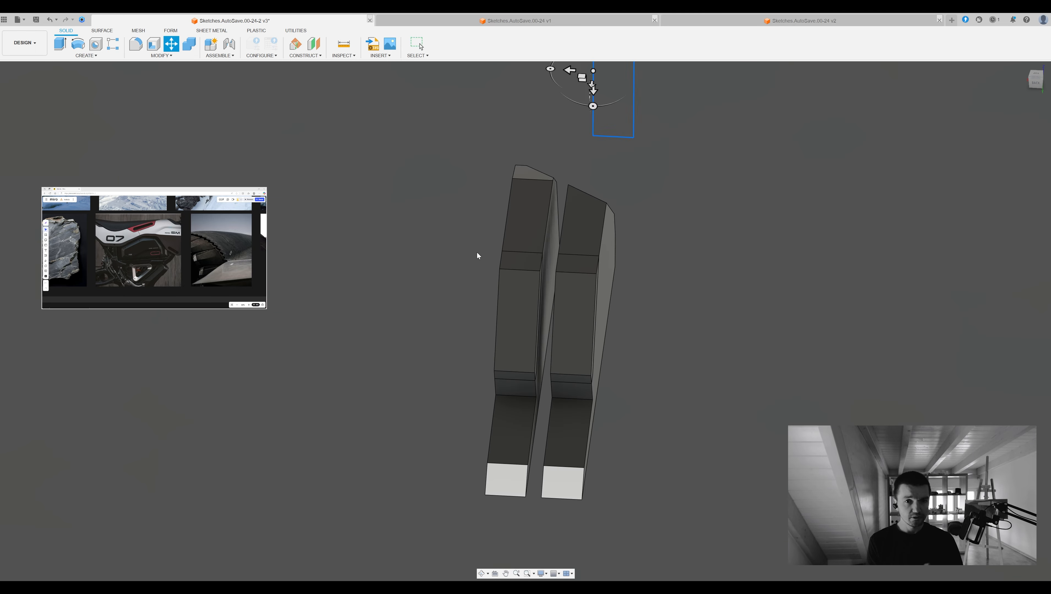
# Show the full body and press-pull the lower front faces of both strips inward by 0.178
pyautogui.press('Escape')
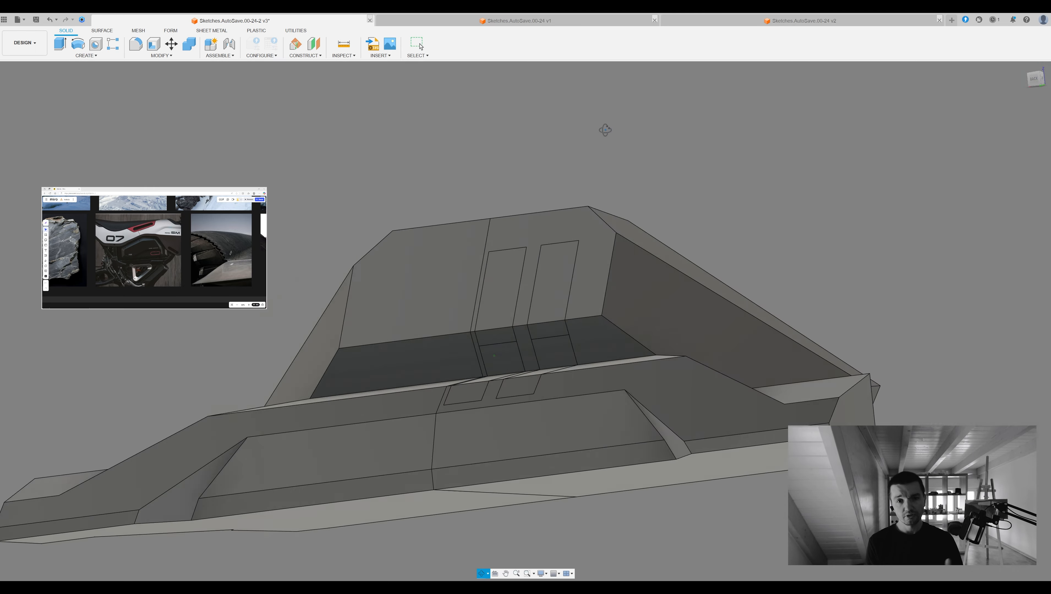
pyautogui.keyDown('shift'); pyautogui.moveTo(606, 129); pyautogui.dragTo(675, 192, button='middle'); pyautogui.keyUp('shift')
pyautogui.press('q')
pyautogui.click(495, 342)
pyautogui.click(441, 317)
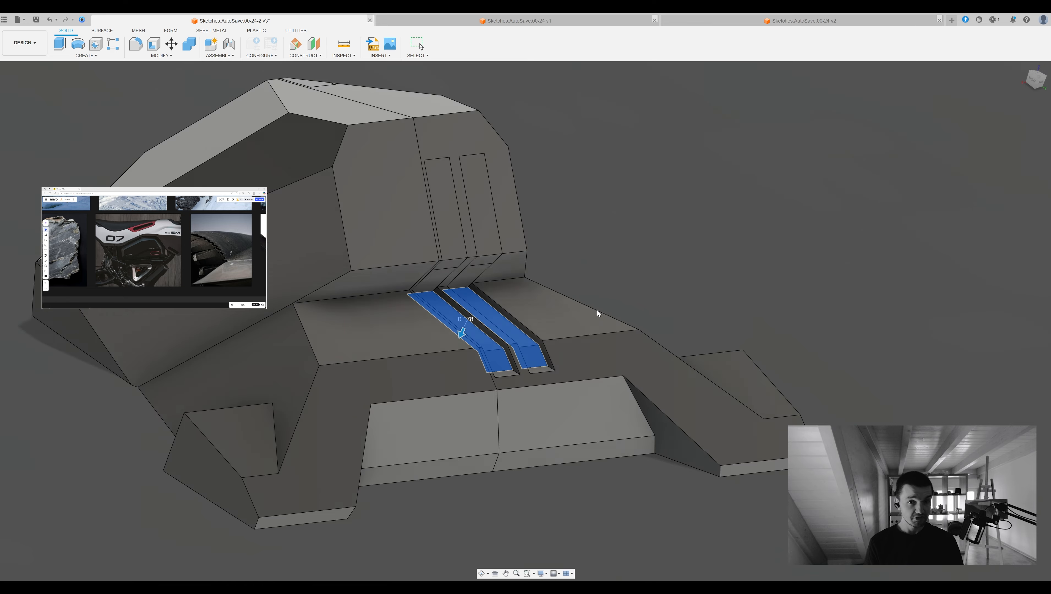
pyautogui.press('Return')
# Undo the strip face offset, the strip split and the five-sided sketch
pyautogui.keyDown('shift'); pyautogui.moveTo(597, 313); pyautogui.dragTo(671, 202, button='middle'); pyautogui.keyUp('shift')
pyautogui.hotkey('ctrl', 'z')
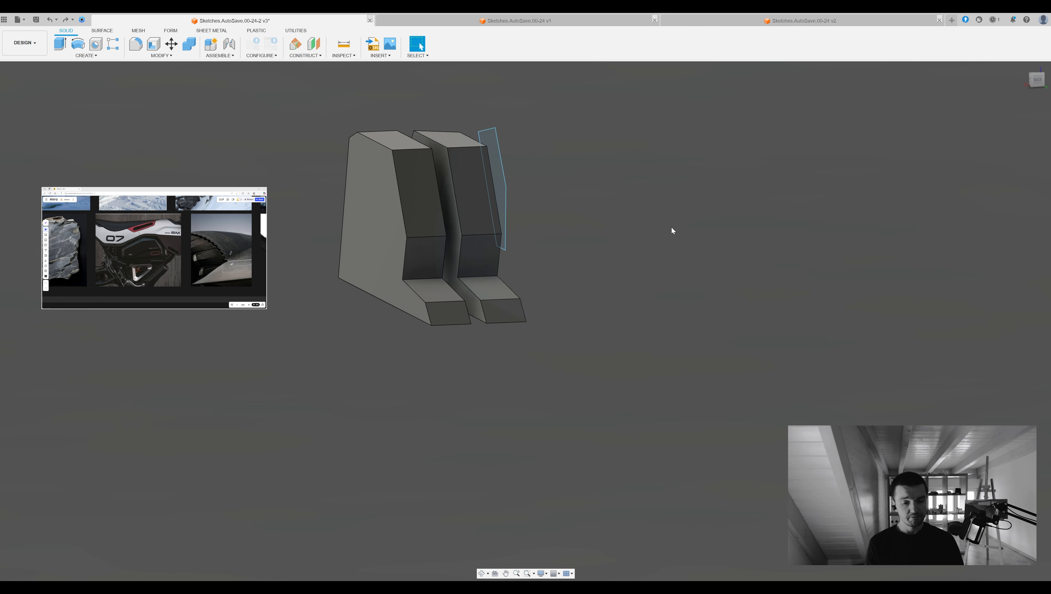
pyautogui.moveTo(672, 228)
pyautogui.keyDown('shift'); pyautogui.mouseDown(button='middle')
pyautogui.moveTo(571, 281)
pyautogui.moveTo(355, 203)
pyautogui.mouseUp(button='middle'); pyautogui.keyUp('shift')
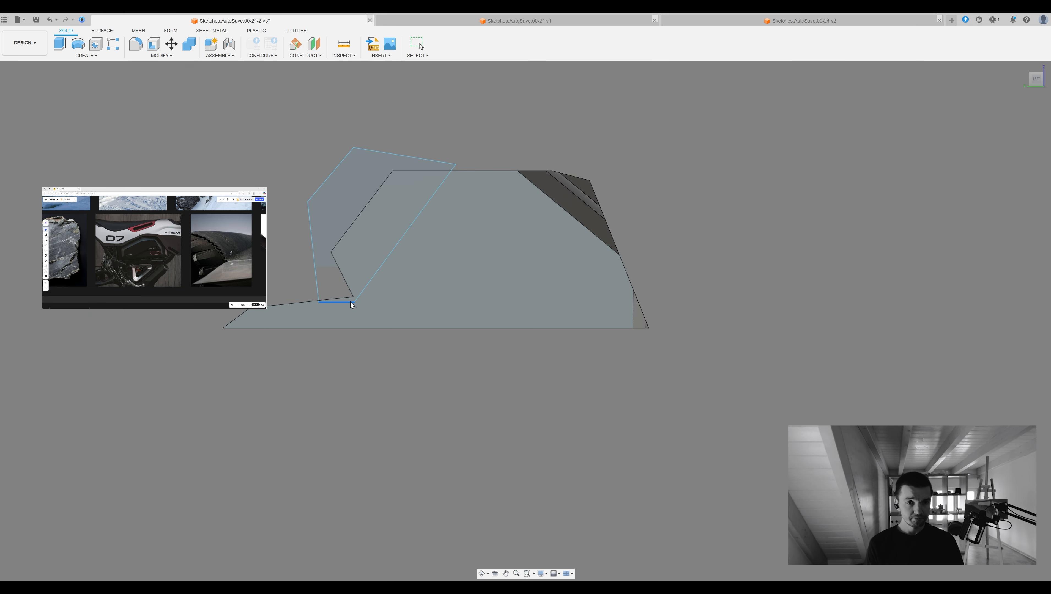
pyautogui.moveTo(341, 299)
pyautogui.keyDown('shift'); pyautogui.mouseDown(button='middle')
pyautogui.moveTo(563, 230)
pyautogui.moveTo(452, 233)
pyautogui.moveTo(800, 221)
pyautogui.mouseUp(button='middle'); pyautogui.keyUp('shift')
pyautogui.hotkey('ctrl', 'z')
# Sketch a line chain inside the strips' side profile, parallel to the two upper front edges, and finish the sketch
pyautogui.press('l')
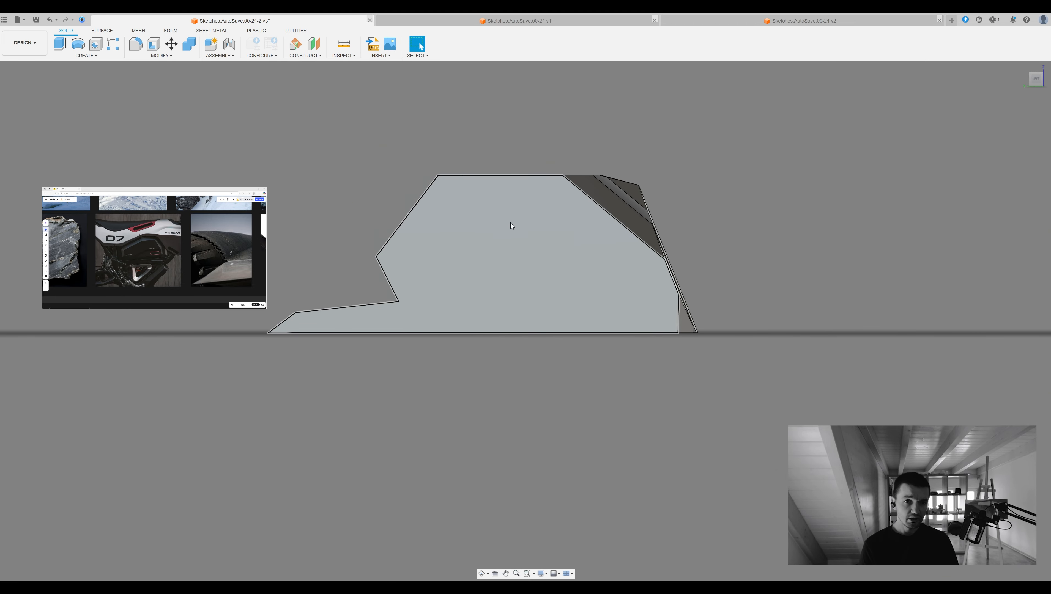
pyautogui.click(525, 212)
pyautogui.click(406, 302)
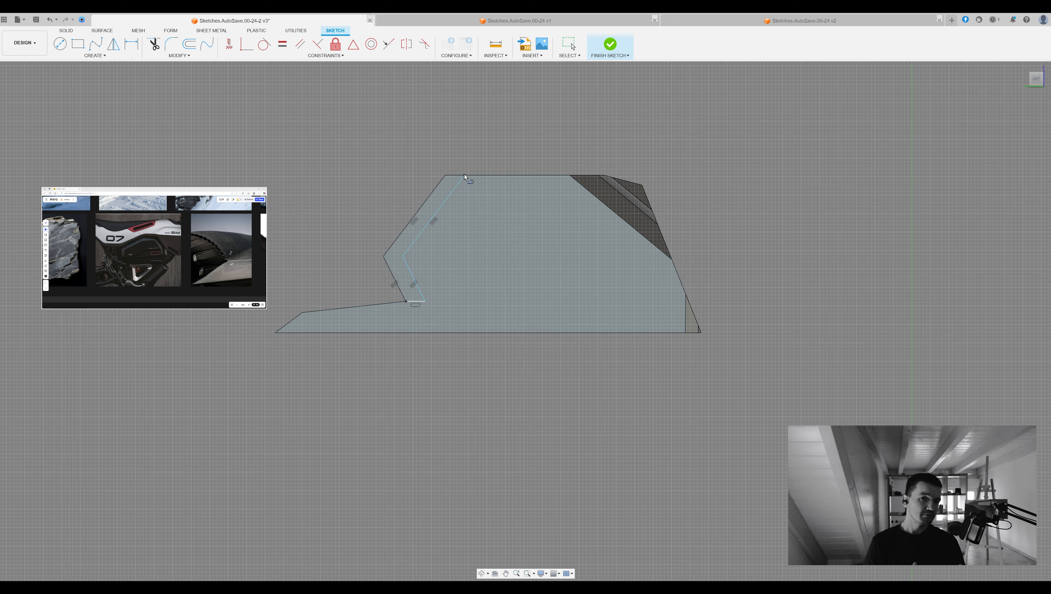
pyautogui.click(610, 44)
# Split the strip bodies along the sketched parallel lines
pyautogui.click(435, 218)
pyautogui.click(534, 142)
pyautogui.keyDown('shift'); pyautogui.moveTo(535, 142); pyautogui.dragTo(576, 153, button='middle'); pyautogui.keyUp('shift')
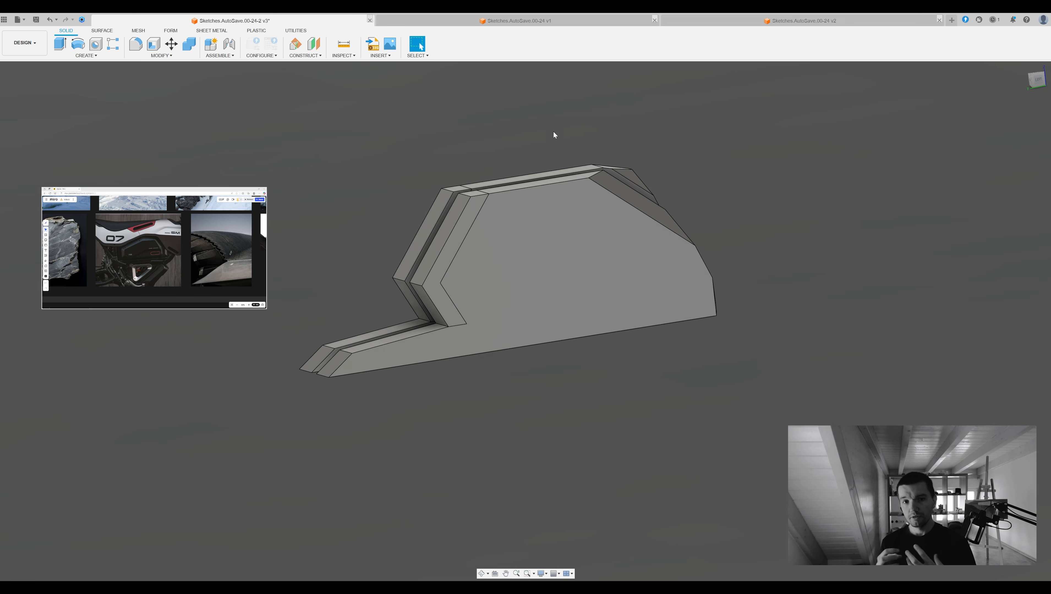
# Show the full body and offset the lower faces of both strips inward so they sit recessed in the base
pyautogui.keyDown('shift'); pyautogui.moveTo(416, 141); pyautogui.dragTo(472, 175, button='middle'); pyautogui.keyUp('shift')
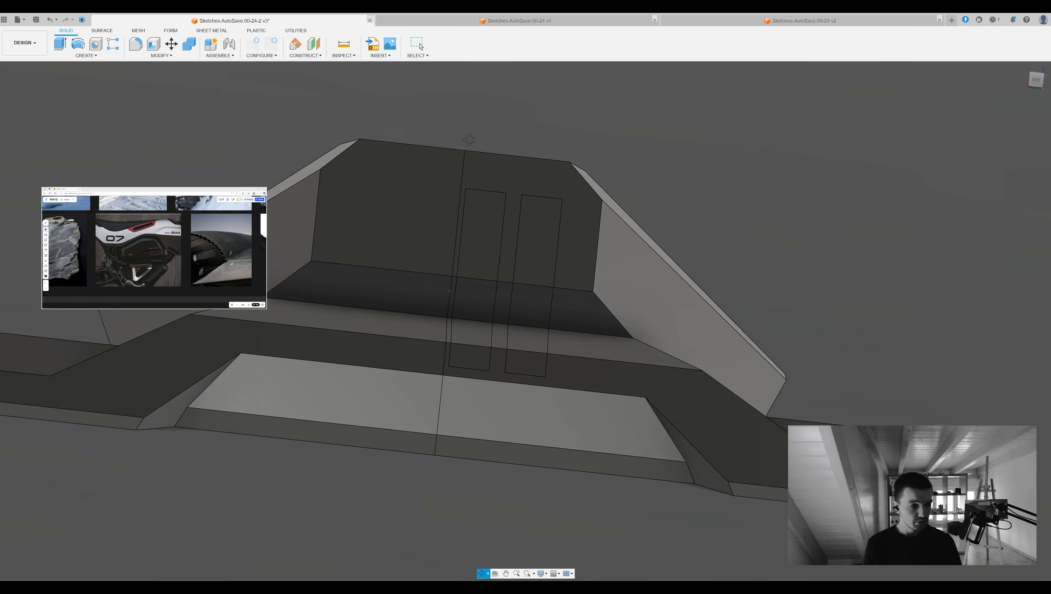
pyautogui.click(537, 354)
pyautogui.keyDown('ctrl'); pyautogui.click(486, 359); pyautogui.keyUp('ctrl')
pyautogui.moveTo(708, 300)
pyautogui.keyDown('shift'); pyautogui.mouseDown(button='middle')
pyautogui.moveTo(737, 268)
pyautogui.moveTo(707, 291)
pyautogui.mouseUp(button='middle'); pyautogui.keyUp('shift')
pyautogui.click(737, 268)
pyautogui.scroll(3, 512, 325)
pyautogui.moveTo(498, 341)
pyautogui.keyDown('shift'); pyautogui.mouseDown(button='middle')
pyautogui.moveTo(493, 386)
pyautogui.moveTo(485, 333)
pyautogui.mouseUp(button='middle'); pyautogui.keyUp('shift')
pyautogui.scroll(3, 485, 333)
pyautogui.keyDown('shift'); pyautogui.moveTo(871, 317); pyautogui.dragTo(828, 216, button='middle'); pyautogui.keyUp('shift')
pyautogui.scroll(-4, 890, 273)
pyautogui.scroll(-3, 816, 237)
# Sketch a rectangle beside the two strips, wider than one strip and level with their top and bottom edges
pyautogui.click(817, 237)
pyautogui.click(1035, 78)
pyautogui.press('r')
pyautogui.click(499, 234)
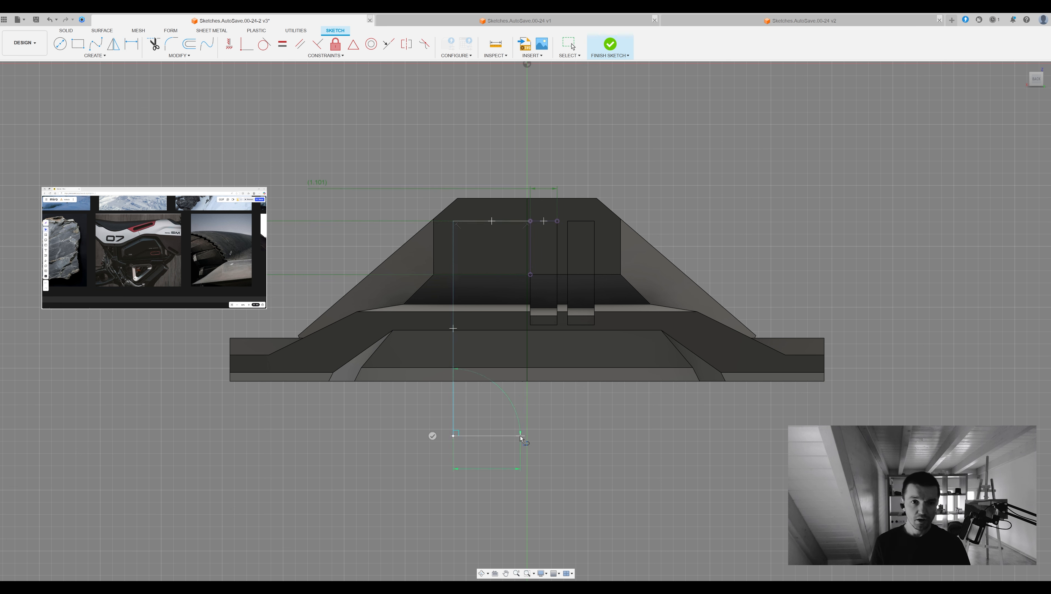
pyautogui.moveTo(521, 376); pyautogui.dragTo(515, 377)
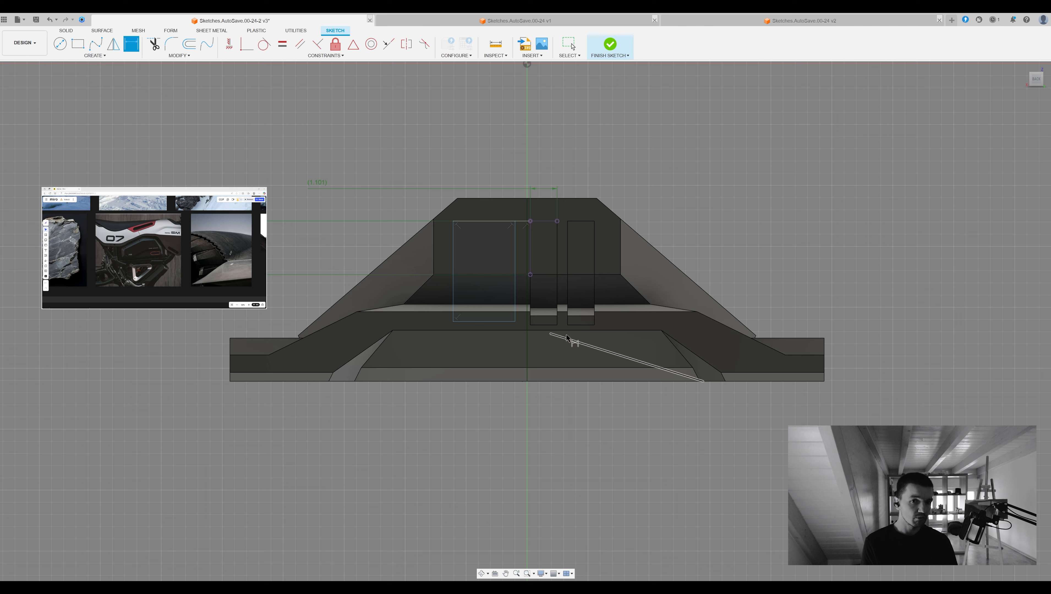
pyautogui.scroll(3, 542, 333)
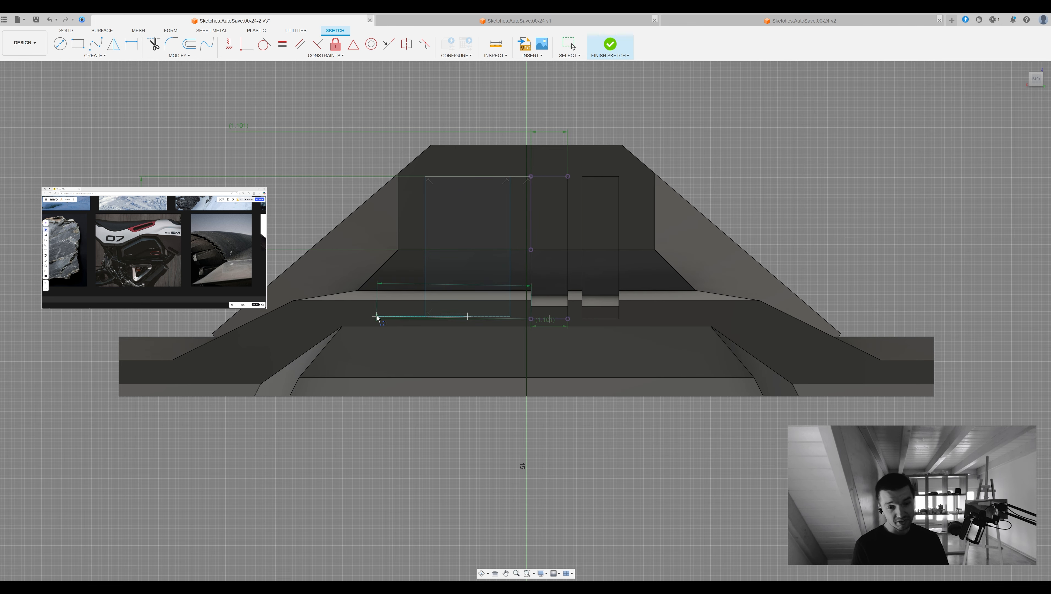
pyautogui.hotkey('ctrl', 'z')
pyautogui.hotkey('ctrl', 'z')
pyautogui.press('r')
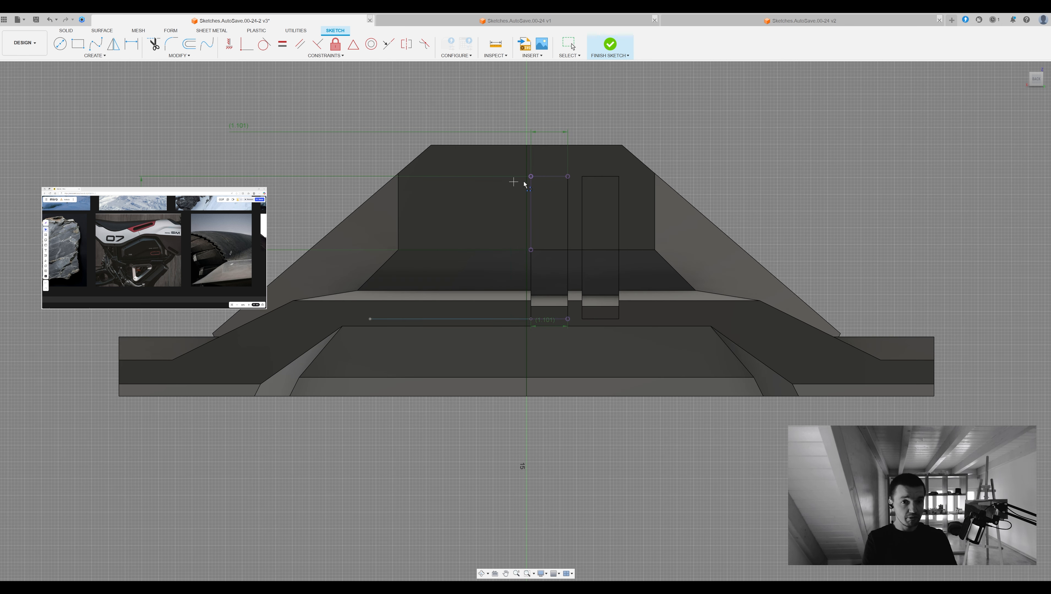
pyautogui.click(427, 319)
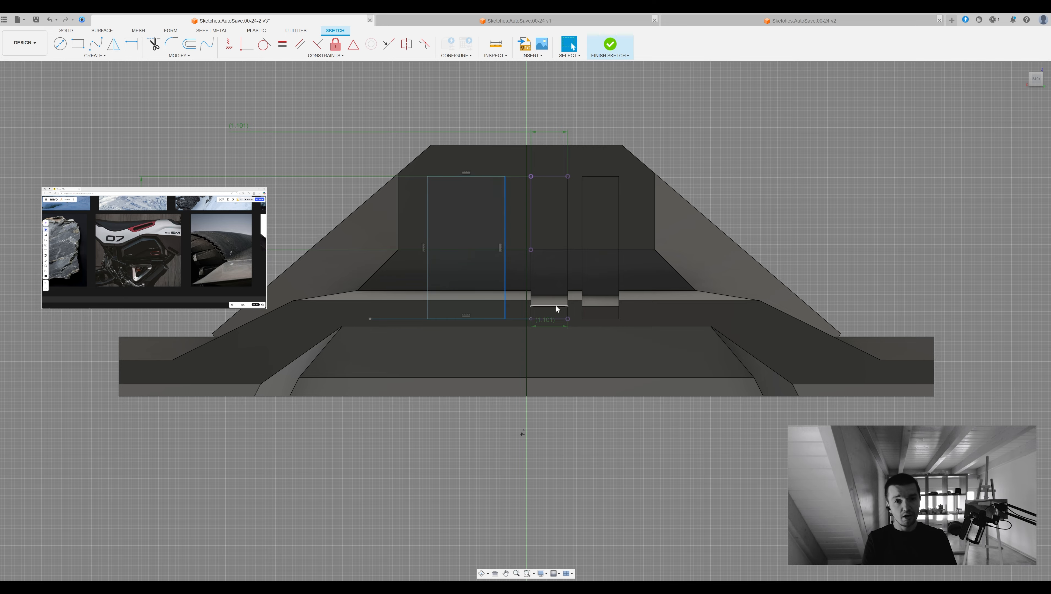
# Extrude the rectangle into a solid block that bridges the recess between the front wall and the base
pyautogui.press('e')
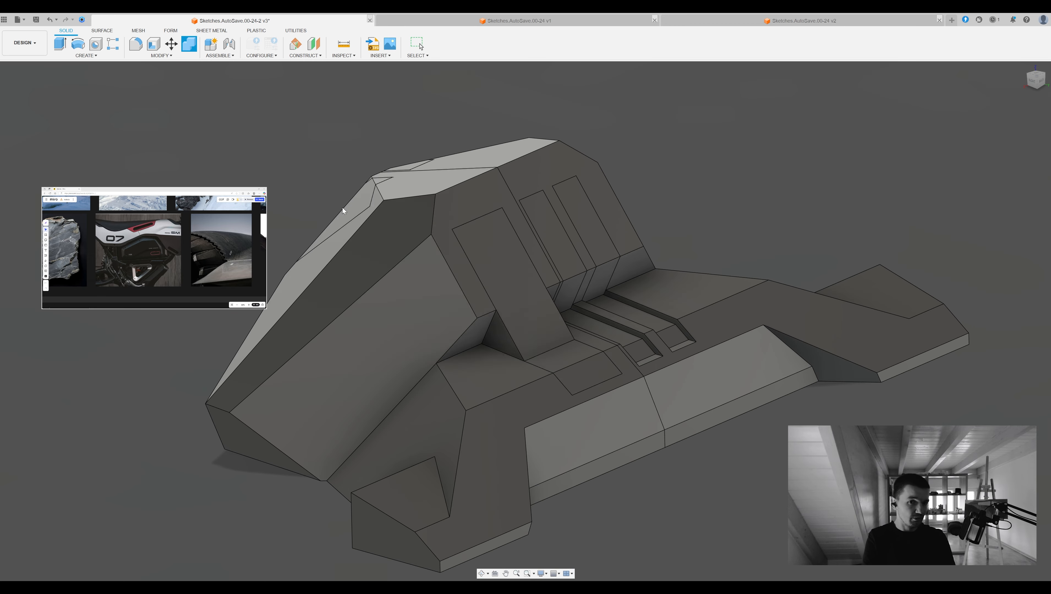
pyautogui.click(547, 341)
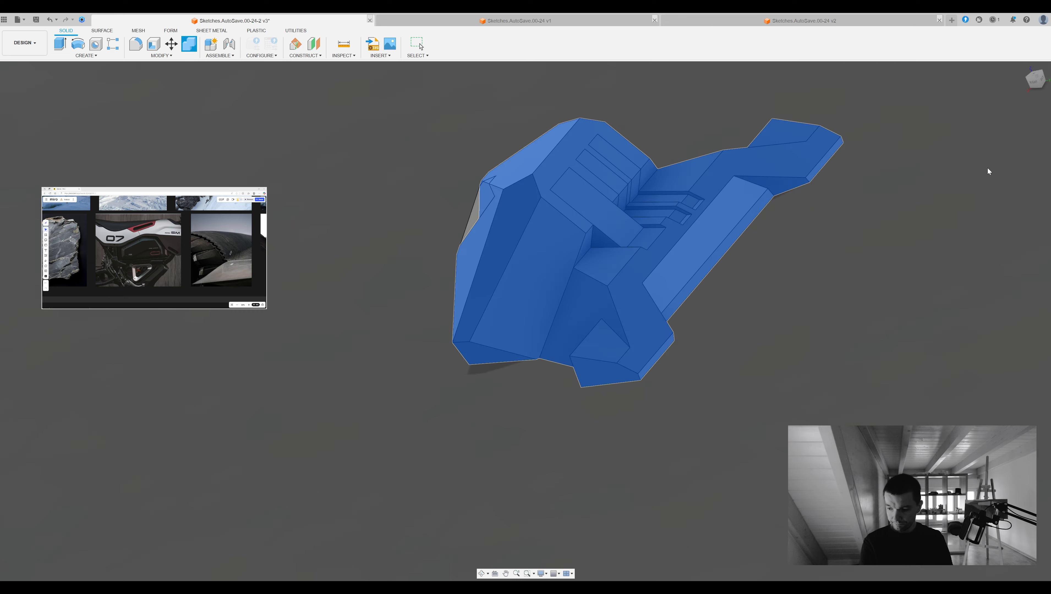
pyautogui.click(375, 212)
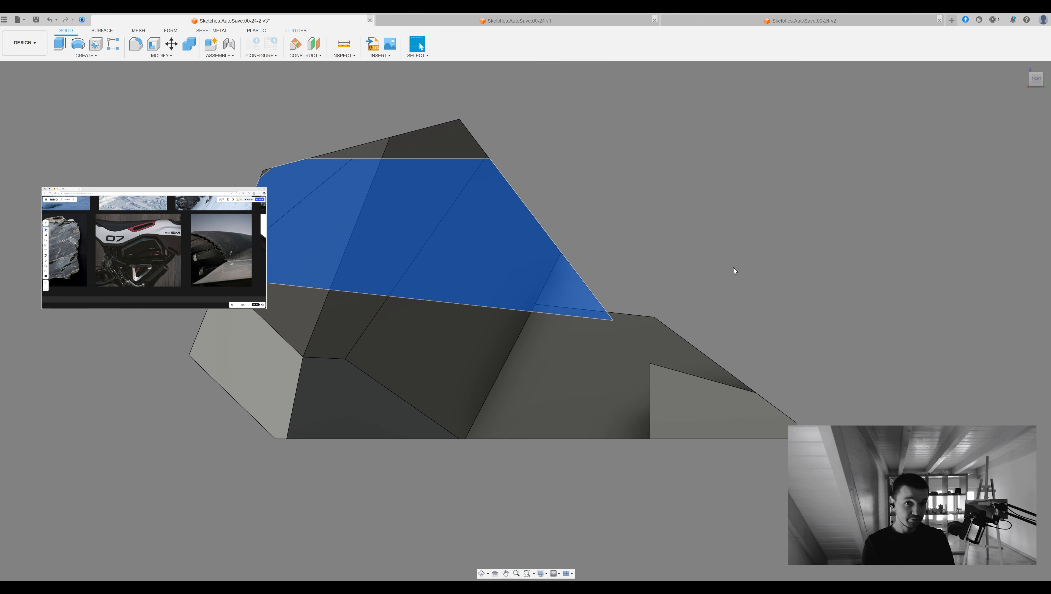
pyautogui.press('Escape')
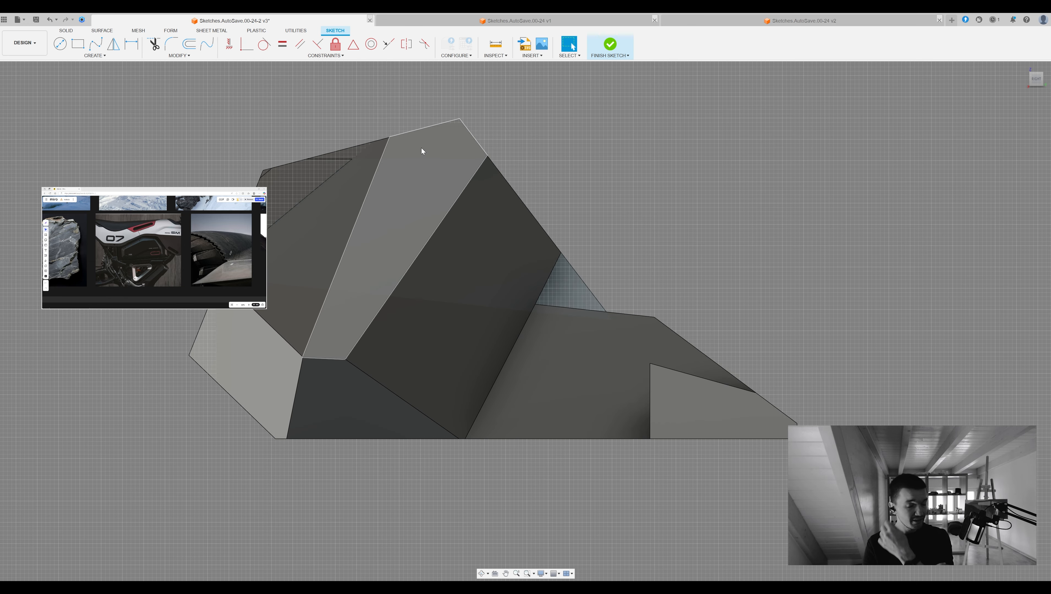
pyautogui.click(581, 280)
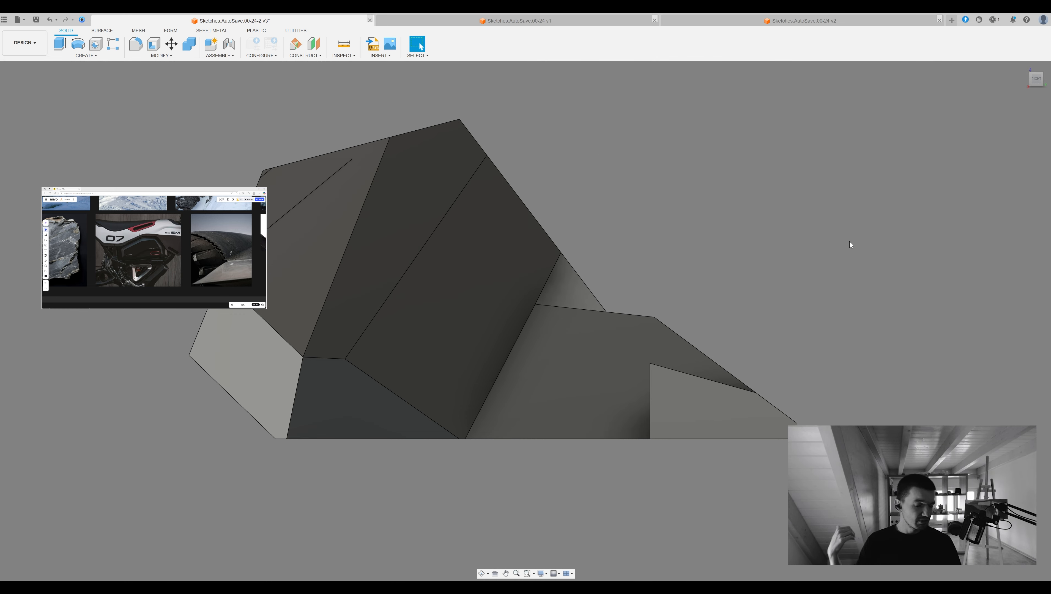
# Combine the extruded block with the main body
pyautogui.keyDown('shift'); pyautogui.moveTo(842, 238); pyautogui.dragTo(759, 245, button='middle'); pyautogui.keyUp('shift')
pyautogui.press('c')
pyautogui.click(372, 240)
pyautogui.click(473, 339)
pyautogui.click(996, 176)
pyautogui.scroll(-3, 744, 250)
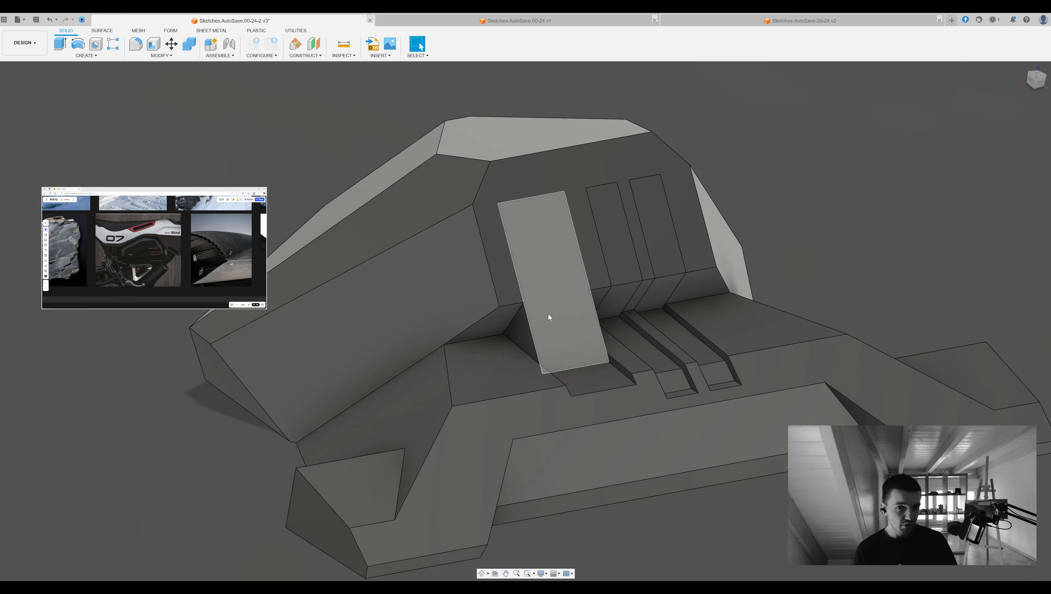
pyautogui.keyDown('shift'); pyautogui.moveTo(824, 220); pyautogui.dragTo(728, 226, button='middle'); pyautogui.keyUp('shift')
pyautogui.keyDown('shift'); pyautogui.moveTo(654, 186); pyautogui.dragTo(642, 293, button='middle'); pyautogui.keyUp('shift')
pyautogui.click(521, 282)
pyautogui.press('q')
pyautogui.press('Escape')
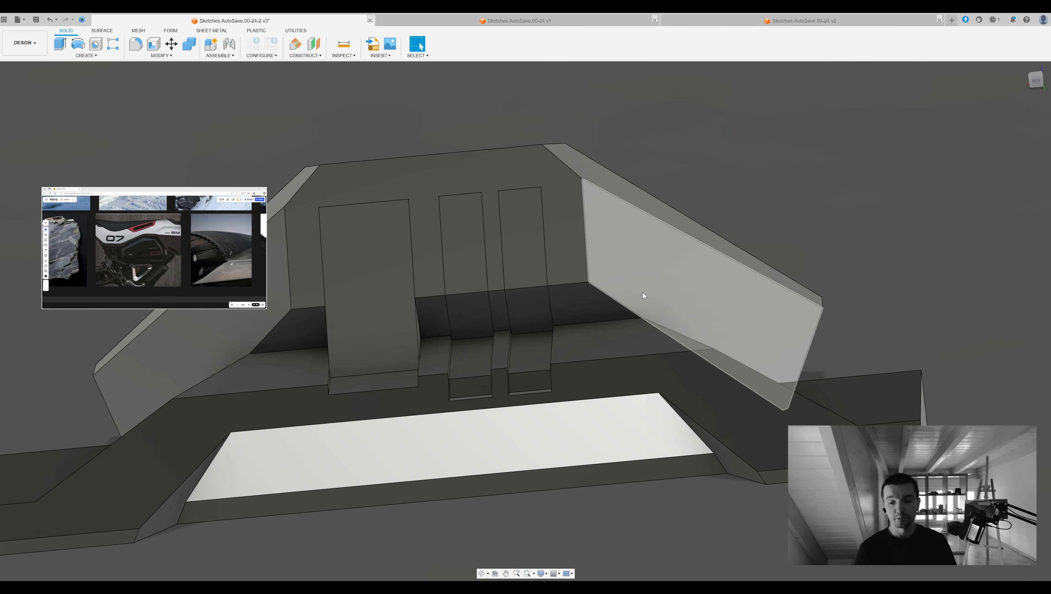
# Save the body design, review it in the vehicle assembly document and return to the body design
pyautogui.scroll(-3, 642, 292)
pyautogui.moveTo(715, 270)
pyautogui.keyDown('shift'); pyautogui.mouseDown(button='middle')
pyautogui.moveTo(690, 221)
pyautogui.moveTo(649, 254)
pyautogui.moveTo(350, 348)
pyautogui.moveTo(747, 194)
pyautogui.moveTo(727, 293)
pyautogui.moveTo(758, 312)
pyautogui.mouseUp(button='middle'); pyautogui.keyUp('shift')
pyautogui.press('f')
pyautogui.click(624, 20)
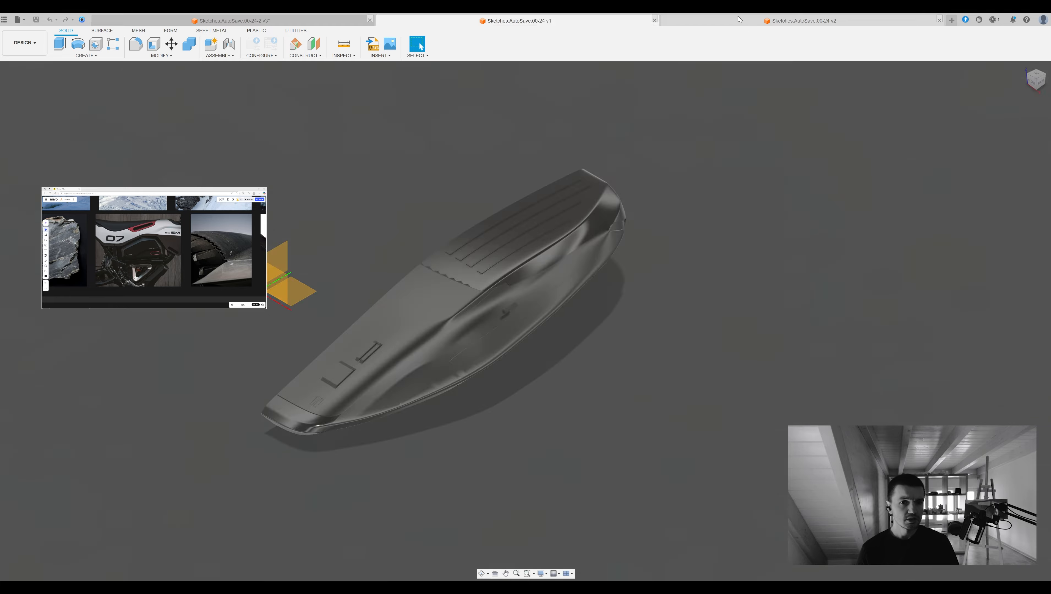
pyautogui.click(738, 19)
pyautogui.click(354, 20)
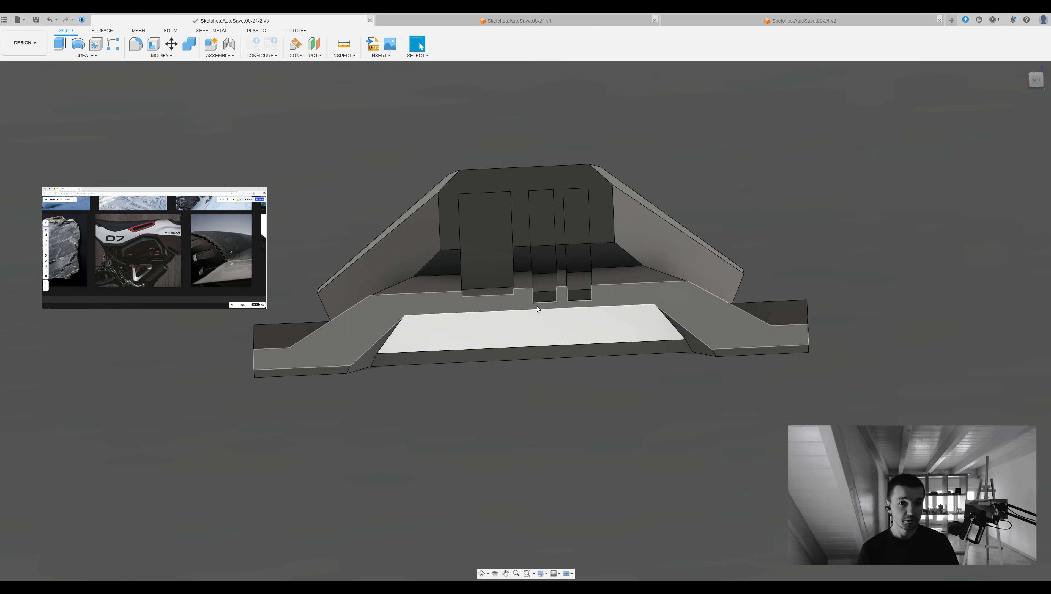
pyautogui.click(707, 20)
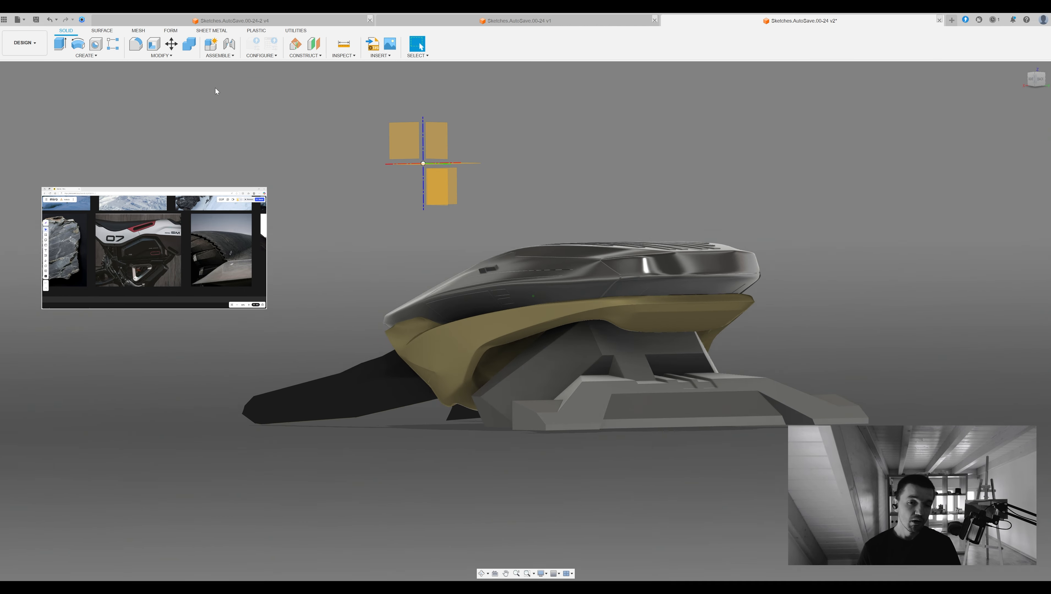
pyautogui.click(200, 20)
# Fillet the outer corner edges of both side wings with a large radius
pyautogui.click(308, 288)
pyautogui.press('f')
pyautogui.moveTo(311, 288); pyautogui.dragTo(319, 288)
pyautogui.keyDown('shift'); pyautogui.moveTo(319, 289); pyautogui.dragTo(661, 295, button='middle'); pyautogui.keyUp('shift')
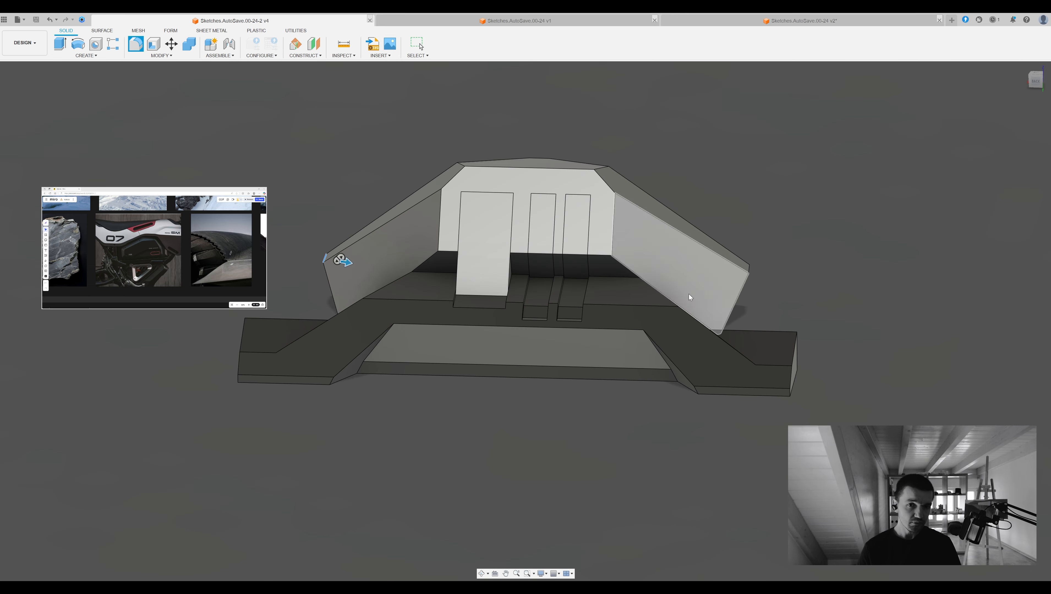
pyautogui.click(730, 283)
pyautogui.keyDown('shift'); pyautogui.moveTo(730, 283); pyautogui.dragTo(651, 172, button='middle'); pyautogui.keyUp('shift')
pyautogui.moveTo(652, 172); pyautogui.dragTo(679, 298)
pyautogui.press('Return')
# Fillet the lower edges of the side wings where they meet the base
pyautogui.keyDown('shift'); pyautogui.moveTo(678, 298); pyautogui.dragTo(628, 417, button='middle'); pyautogui.keyUp('shift')
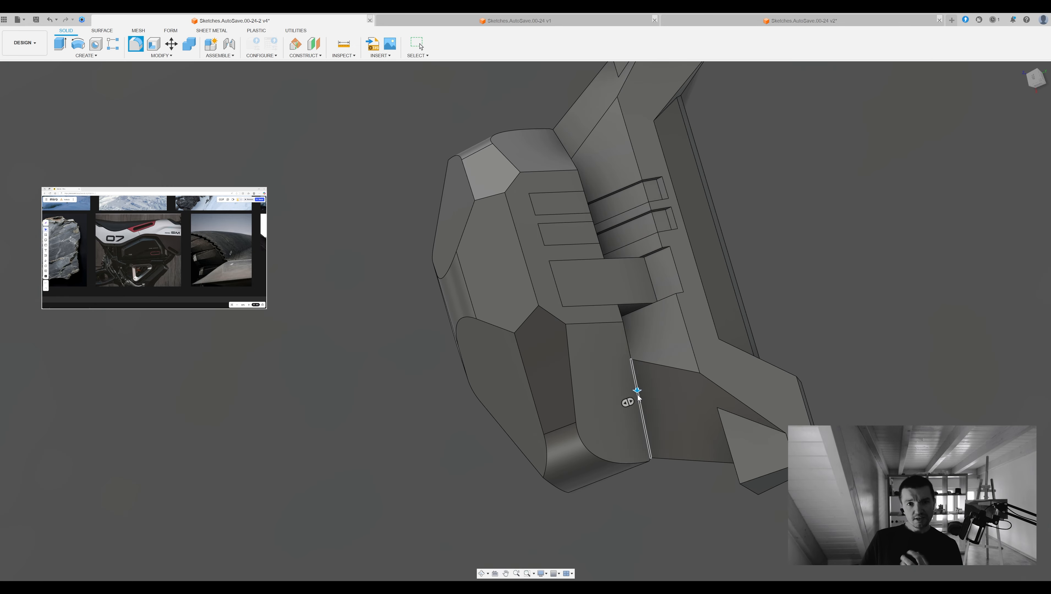
pyautogui.press('Return')
pyautogui.keyDown('shift'); pyautogui.moveTo(588, 250); pyautogui.dragTo(846, 332, button='middle'); pyautogui.keyUp('shift')
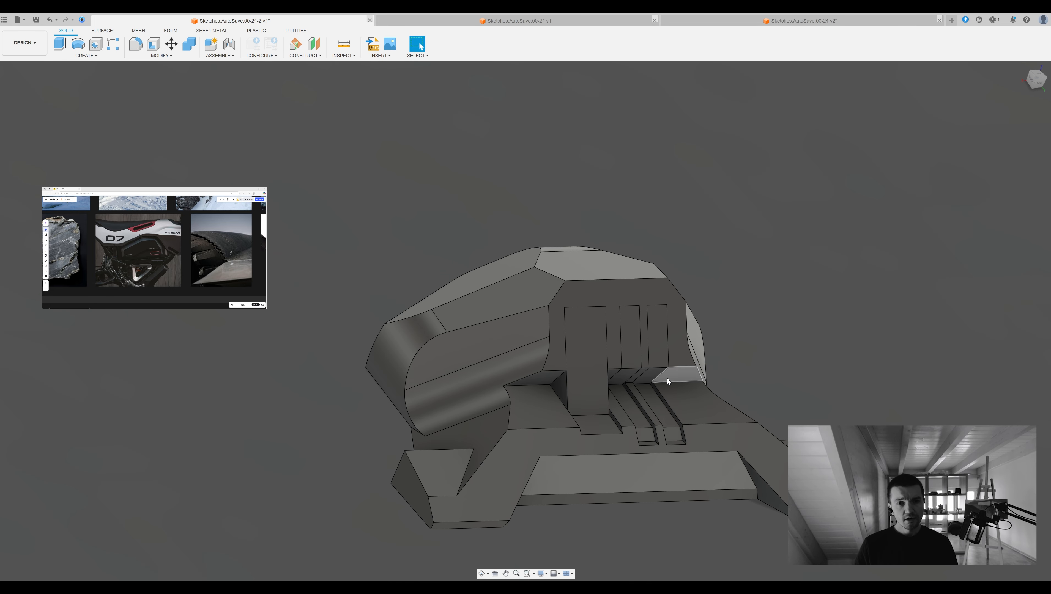
pyautogui.keyDown('shift'); pyautogui.moveTo(518, 386); pyautogui.dragTo(556, 374, button='middle'); pyautogui.keyUp('shift')
pyautogui.press('f')
pyautogui.press('Return')
# Fillet the inner edges of the recess between the front wall and the base
pyautogui.keyDown('shift'); pyautogui.moveTo(1002, 254); pyautogui.dragTo(530, 307, button='middle'); pyautogui.keyUp('shift')
pyautogui.press('f')
pyautogui.press('Return')
pyautogui.press('f')
pyautogui.press('Return')
# Review the filleted body in the vehicle assembly document and return to the body design
pyautogui.click(748, 18)
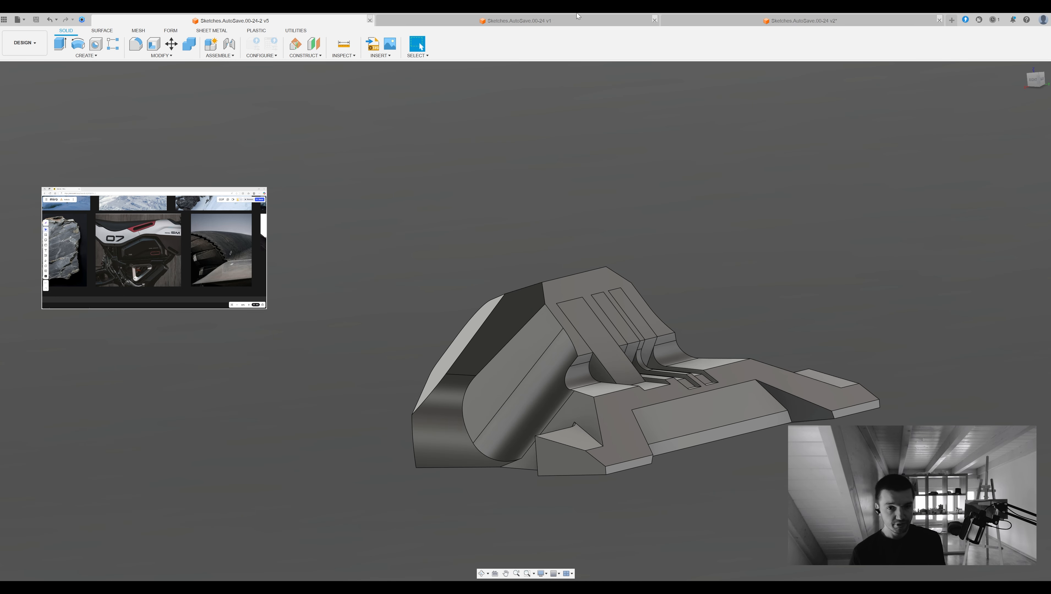
pyautogui.keyDown('shift'); pyautogui.moveTo(325, 138); pyautogui.dragTo(849, 233, button='middle'); pyautogui.keyUp('shift')
pyautogui.click(250, 20)
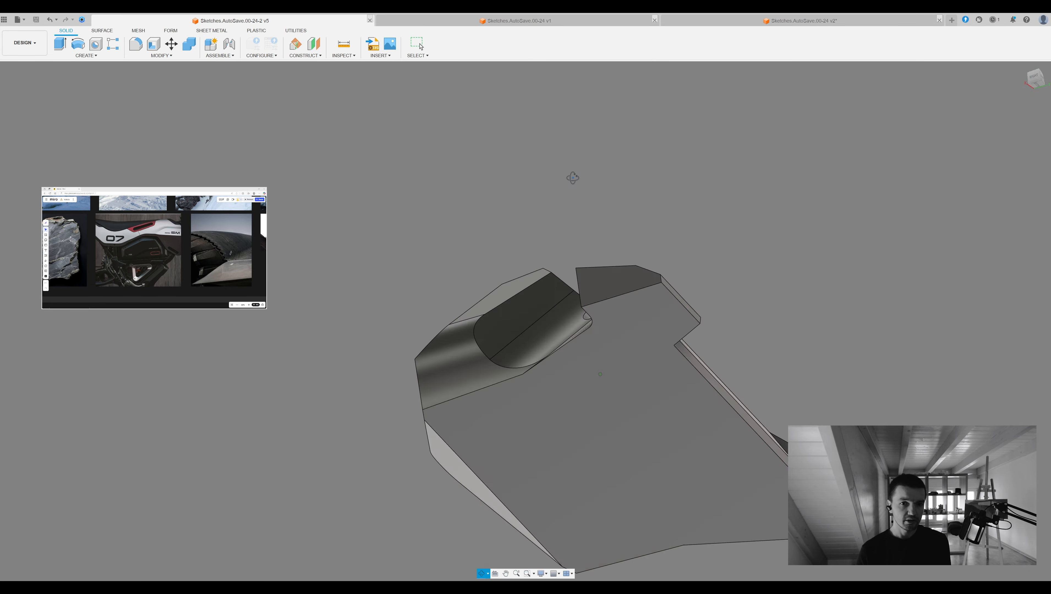
# Fillet the remaining sharp rear corner edges of the side wings
pyautogui.moveTo(613, 390); pyautogui.dragTo(613, 373)
pyautogui.press('Return')
pyautogui.keyDown('shift'); pyautogui.moveTo(688, 356); pyautogui.dragTo(874, 324, button='middle'); pyautogui.keyUp('shift')
pyautogui.click(700, 315)
pyautogui.press('f')
pyautogui.press('Escape')
pyautogui.keyDown('shift'); pyautogui.moveTo(815, 276); pyautogui.dragTo(691, 374, button='middle'); pyautogui.keyUp('shift')
pyautogui.click(604, 499)
pyautogui.press('f')
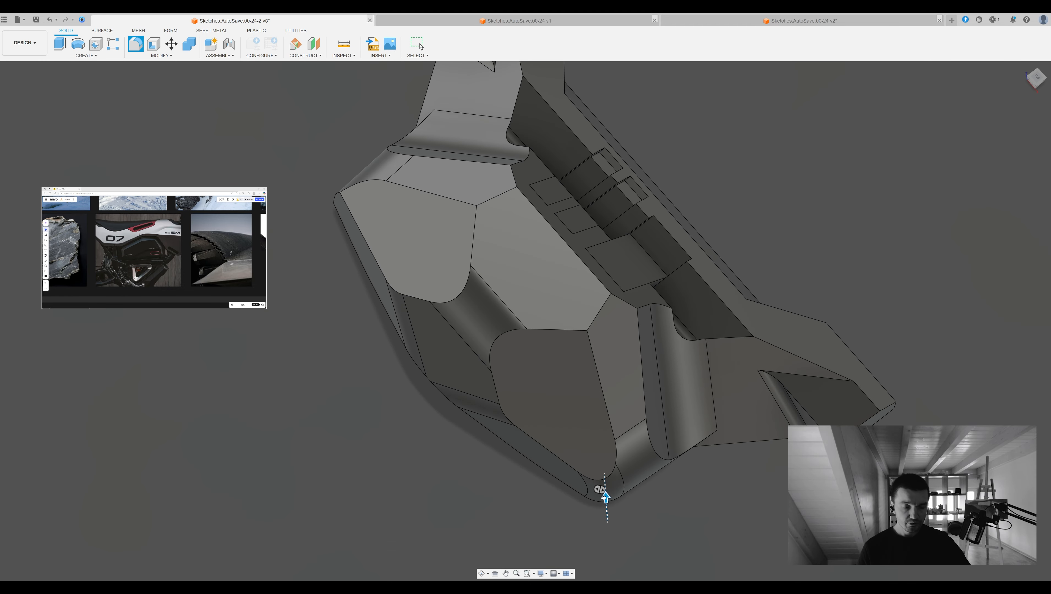
pyautogui.keyDown('shift'); pyautogui.moveTo(604, 497); pyautogui.dragTo(256, 493, button='middle'); pyautogui.keyUp('shift')
pyautogui.keyDown('shift'); pyautogui.moveTo(291, 462); pyautogui.dragTo(762, 141, button='middle'); pyautogui.keyUp('shift')
# Save the body, check the other vehicle documents and return to the body design
pyautogui.hotkey('ctrl', 's')
pyautogui.click(516, 20)
pyautogui.click(737, 23)
pyautogui.keyDown('shift'); pyautogui.moveTo(437, 177); pyautogui.dragTo(621, 167, button='middle'); pyautogui.keyUp('shift')
pyautogui.click(302, 21)
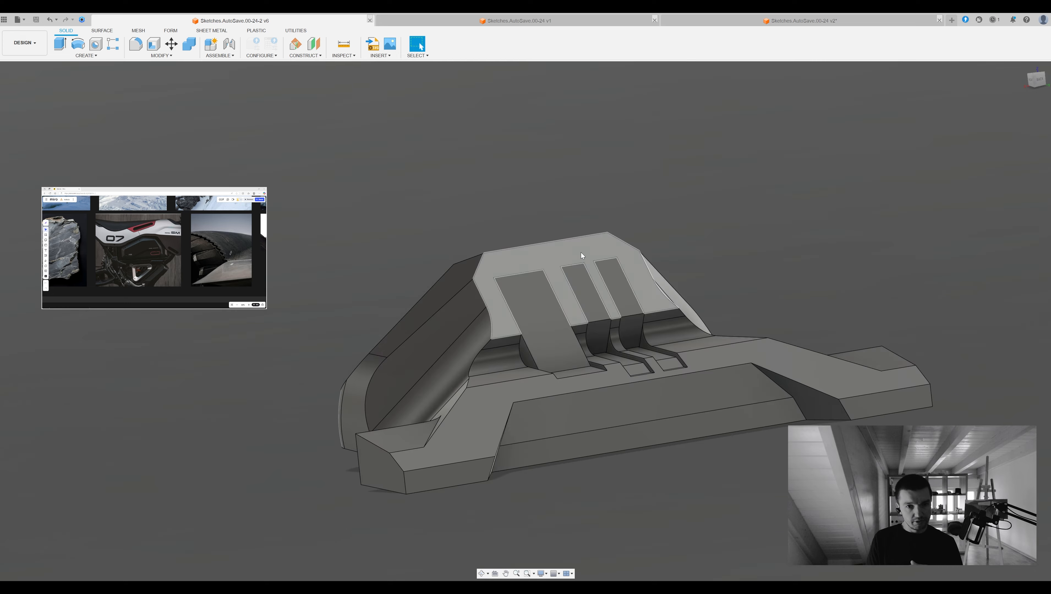
# Sketch a line across the front wall just above the block and strips, and finish the sketch
pyautogui.press('l')
pyautogui.click(519, 261)
pyautogui.click(637, 250)
pyautogui.press('Escape')
pyautogui.click(616, 246)
pyautogui.hotkey('ctrl', 'Return')
# Split the front wall face along the sketched line and press-pull the portion above it outward
pyautogui.keyDown('shift'); pyautogui.moveTo(644, 280); pyautogui.dragTo(717, 212, button='middle'); pyautogui.keyUp('shift')
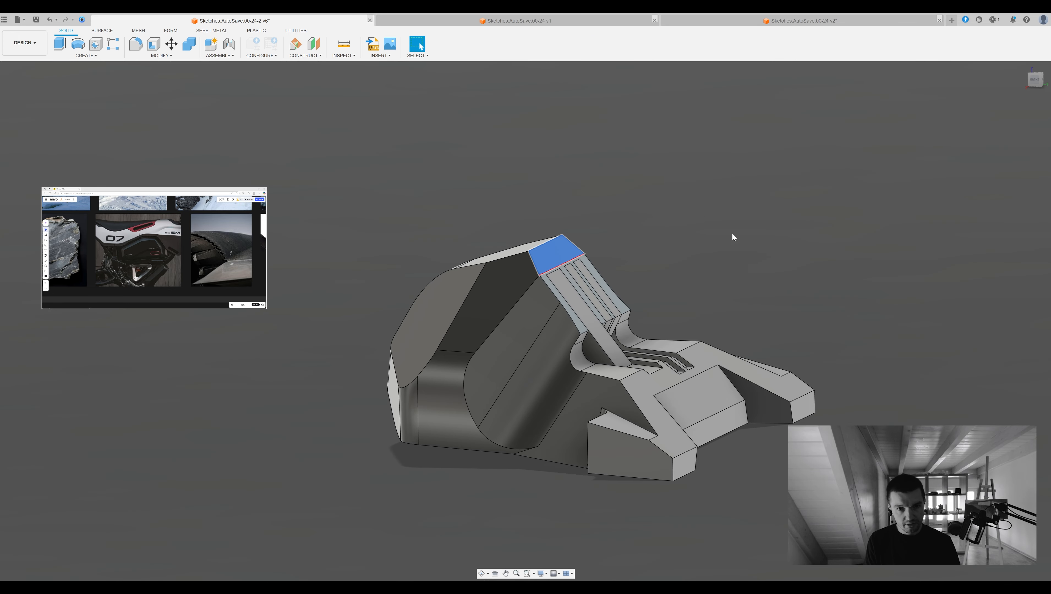
pyautogui.click(561, 265)
pyautogui.press('Return')
pyautogui.click(562, 258)
pyautogui.press('q')
pyautogui.press('Return')
# Extrude the upper front face into a protruding lip and review the saved body in the vehicle assembly document
pyautogui.keyDown('shift'); pyautogui.moveTo(683, 266); pyautogui.dragTo(666, 284, button='middle'); pyautogui.keyUp('shift')
pyautogui.click(571, 256)
pyautogui.press('e')
pyautogui.keyDown('shift'); pyautogui.moveTo(606, 312); pyautogui.dragTo(442, 267, button='middle'); pyautogui.keyUp('shift')
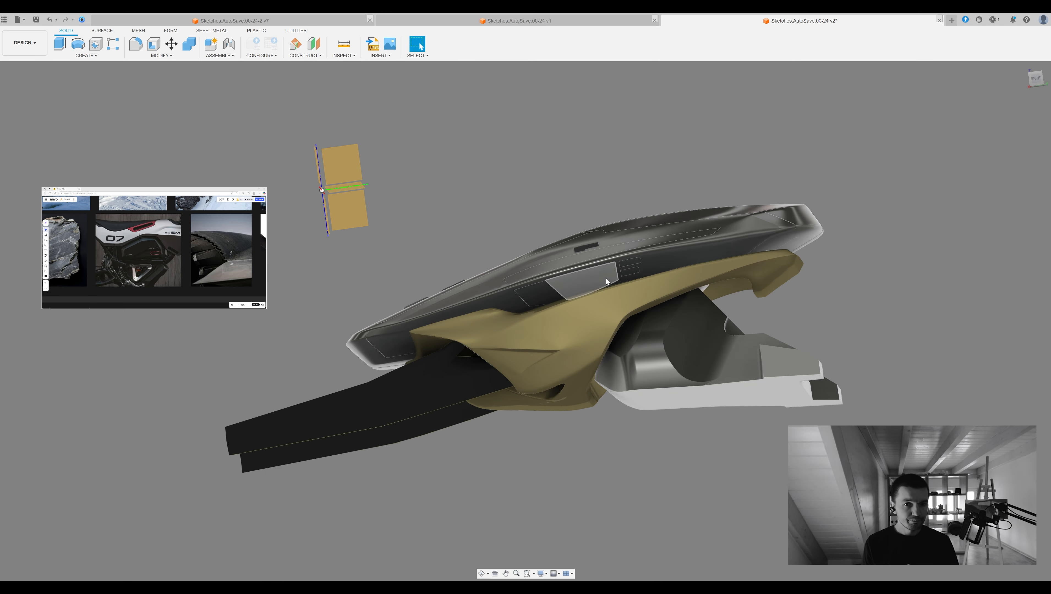
pyautogui.keyDown('shift'); pyautogui.moveTo(606, 279); pyautogui.dragTo(457, 234, button='middle'); pyautogui.keyUp('shift')
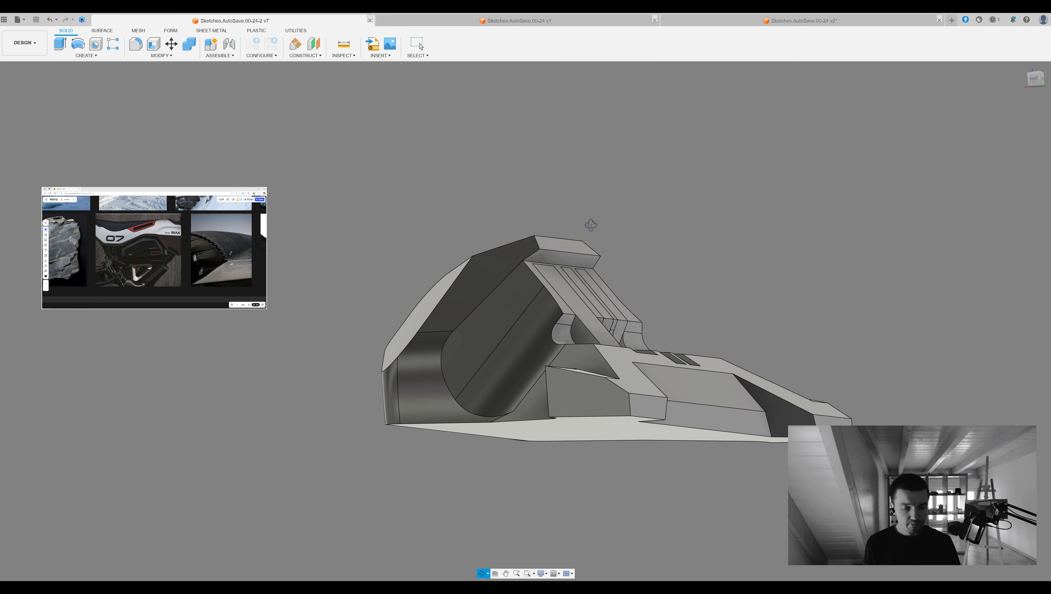
# Press-pull the lip's face and fillet the inner edge between the lip's underside and the front wall
pyautogui.click(573, 246)
pyautogui.press('q')
pyautogui.keyDown('shift'); pyautogui.moveTo(616, 314); pyautogui.dragTo(611, 260, button='middle'); pyautogui.keyUp('shift')
pyautogui.press('f')
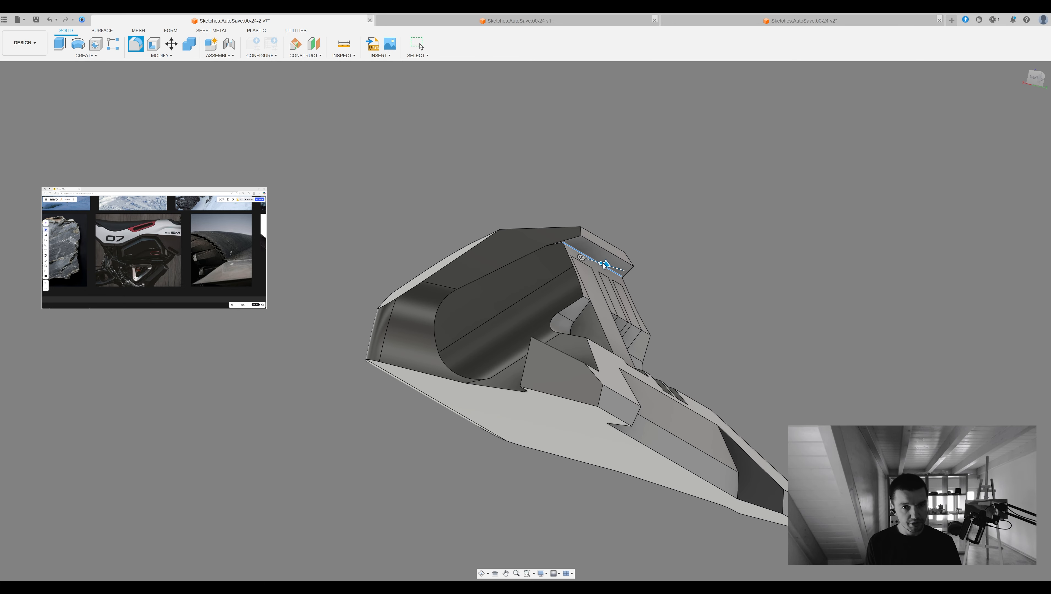
pyautogui.moveTo(605, 265); pyautogui.dragTo(622, 270)
pyautogui.press('Return')
pyautogui.moveTo(621, 270)
pyautogui.keyDown('shift'); pyautogui.mouseDown(button='middle')
pyautogui.moveTo(662, 237)
pyautogui.moveTo(638, 258)
pyautogui.mouseUp(button='middle'); pyautogui.keyUp('shift')
pyautogui.scroll(3, 638, 258)
pyautogui.click(638, 258)
pyautogui.press('f')
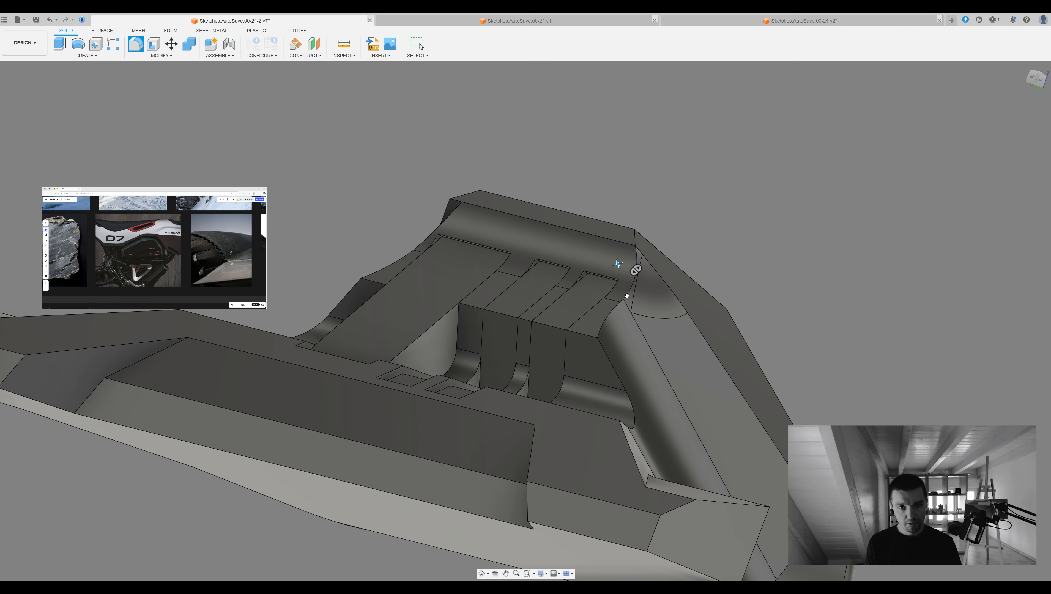
pyautogui.press('Escape')
# Press-pull the narrow sloped side face beside the end of the upper lip
pyautogui.click(653, 287)
pyautogui.press('q')
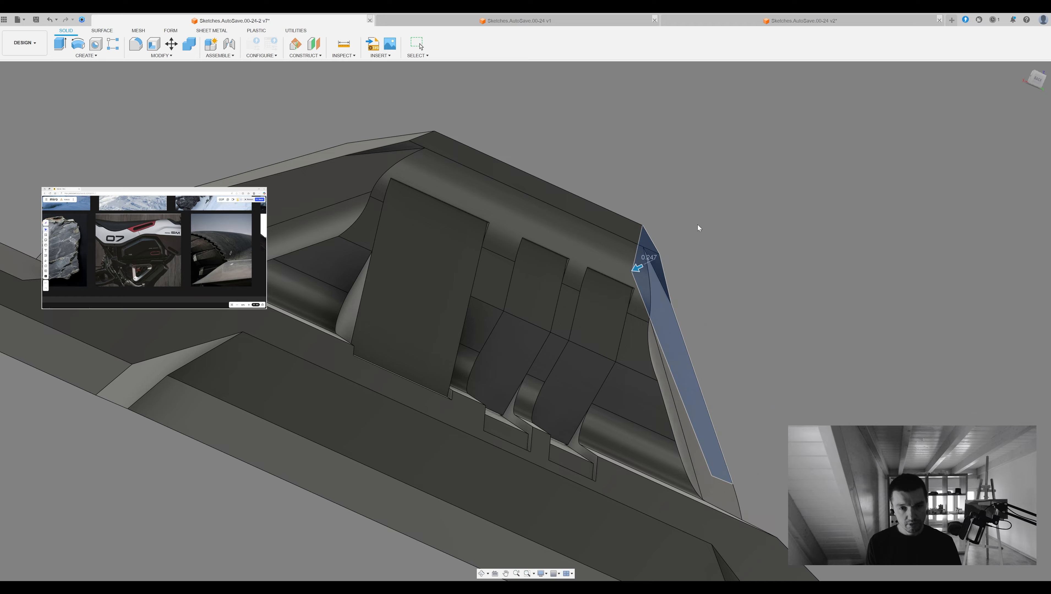
pyautogui.moveTo(641, 267); pyautogui.dragTo(669, 301)
pyautogui.press('Return')
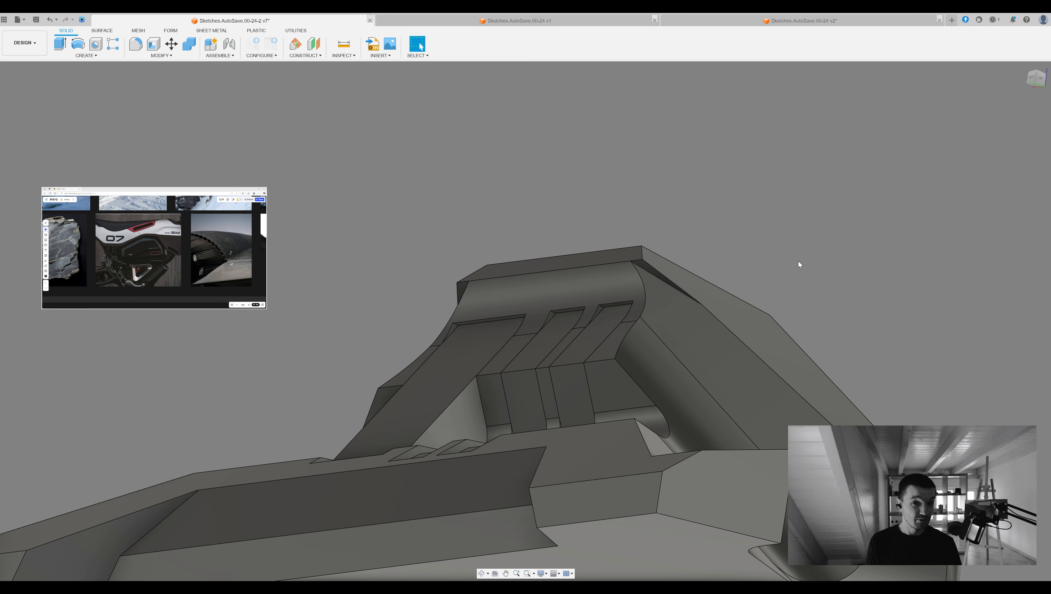
pyautogui.click(651, 303)
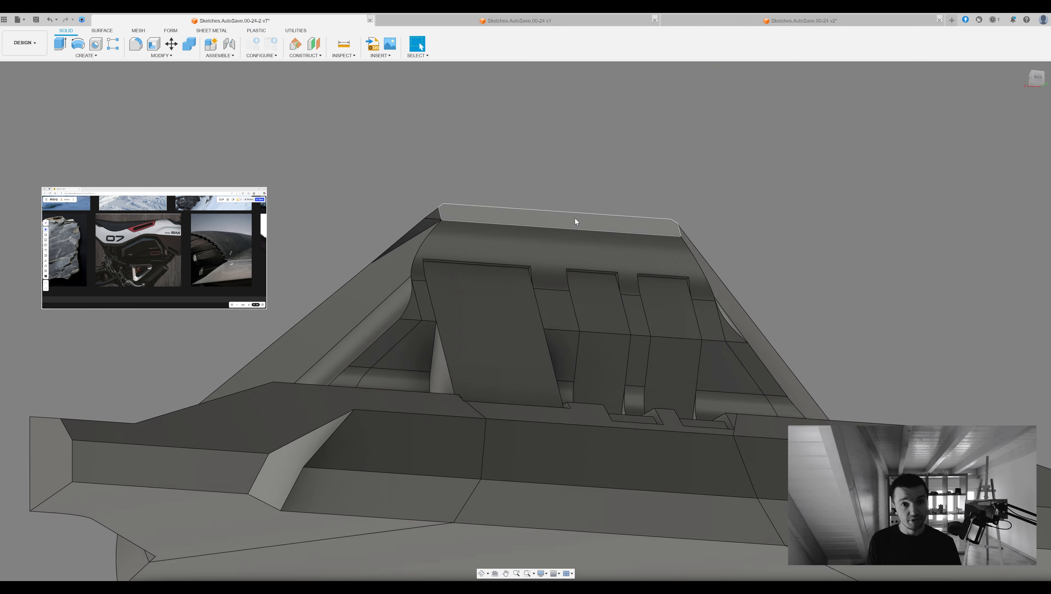
# Fillet the two short edges at the ends of the upper lip
pyautogui.keyDown('shift'); pyautogui.moveTo(575, 218); pyautogui.dragTo(552, 134, button='middle'); pyautogui.keyUp('shift')
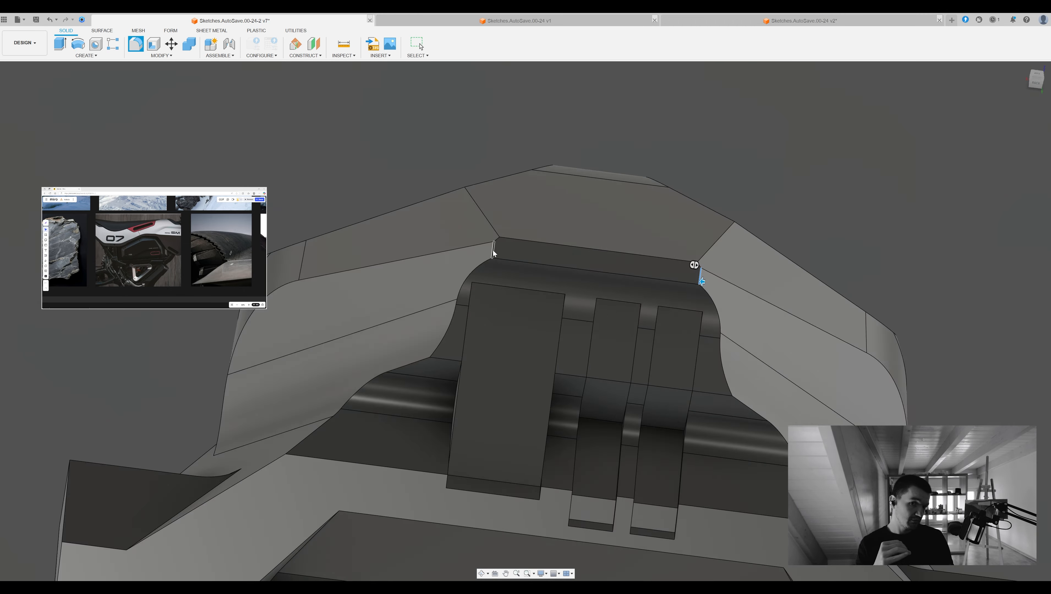
pyautogui.press('f')
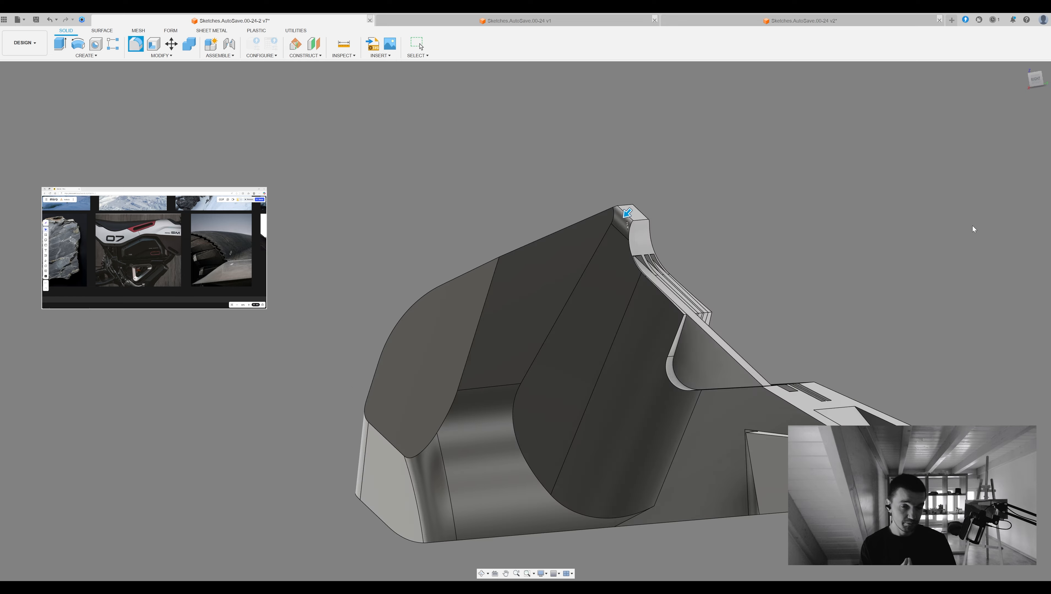
pyautogui.keyDown('shift'); pyautogui.moveTo(971, 228); pyautogui.dragTo(765, 195, button='middle'); pyautogui.keyUp('shift')
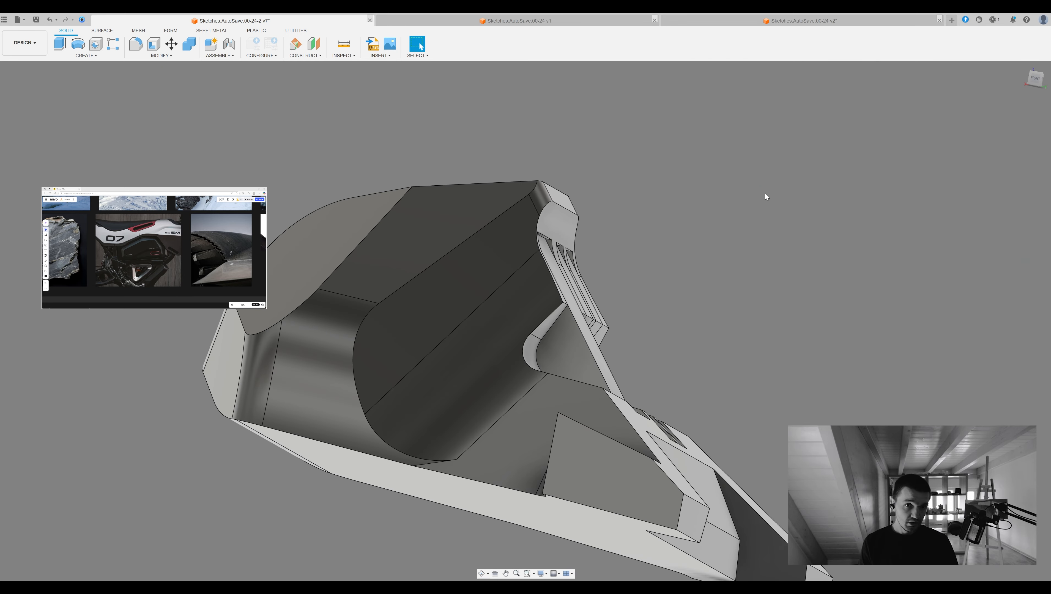
# Sketch a long rectangle on the lower front face and mirror it across the vertical centre line
pyautogui.scroll(-2, 767, 268)
pyautogui.click(1040, 79)
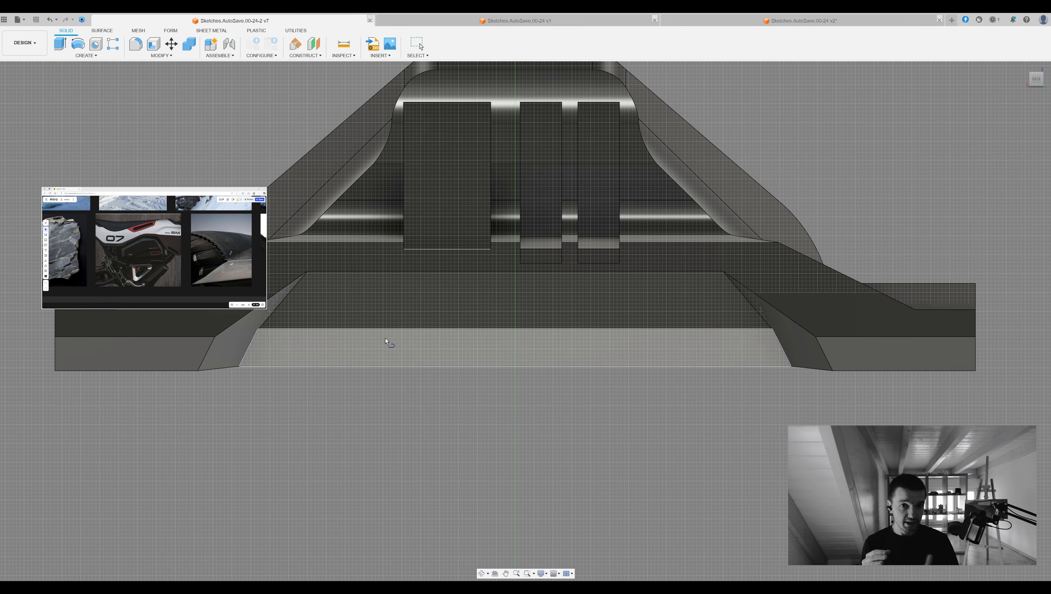
pyautogui.press('r')
pyautogui.click(390, 343)
pyautogui.click(277, 358)
pyautogui.click(515, 321)
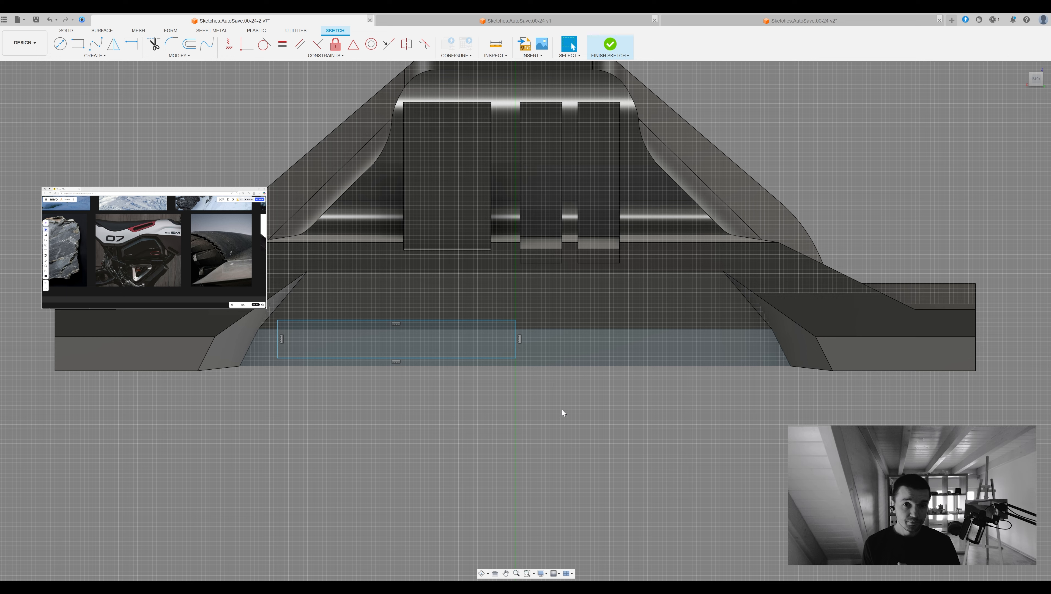
pyautogui.click(514, 340)
pyautogui.press('Return')
# Try to extrude the two mirrored rectangle profiles on the lower front face
pyautogui.keyDown('shift'); pyautogui.moveTo(603, 341); pyautogui.dragTo(676, 413, button='middle'); pyautogui.keyUp('shift')
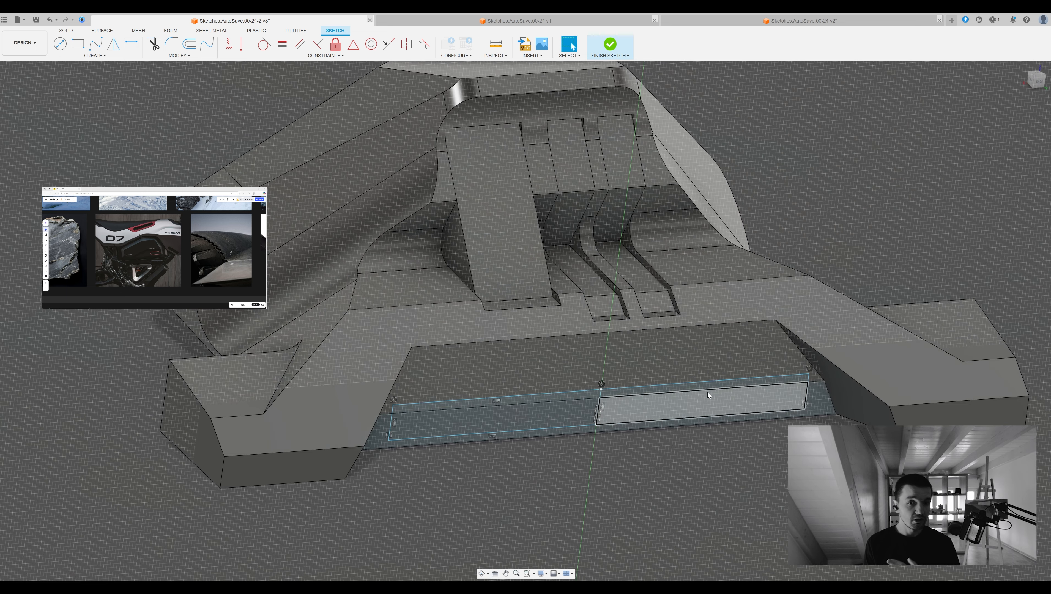
pyautogui.moveTo(676, 413); pyautogui.dragTo(854, 240, button='right')
pyautogui.doubleClick(764, 371)
pyautogui.click(737, 392)
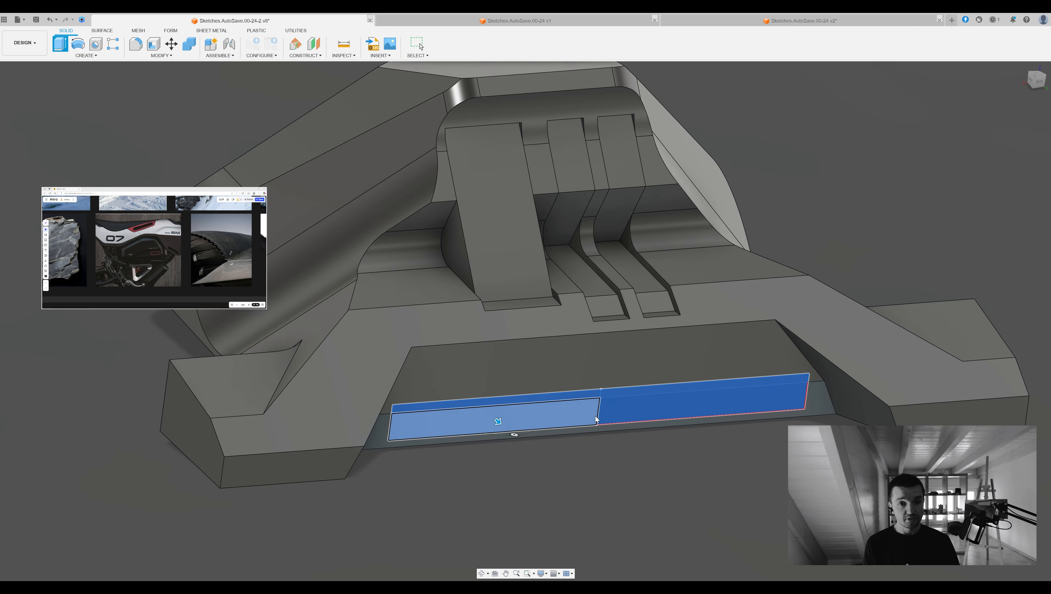
pyautogui.keyDown('ctrl'); pyautogui.click(564, 420); pyautogui.keyUp('ctrl')
pyautogui.press('e')
pyautogui.moveTo(495, 439); pyautogui.dragTo(460, 401)
pyautogui.press('Return')
pyautogui.keyDown('shift'); pyautogui.moveTo(460, 401); pyautogui.dragTo(761, 452, button='middle'); pyautogui.keyUp('shift')
pyautogui.hotkey('ctrl', 'z')
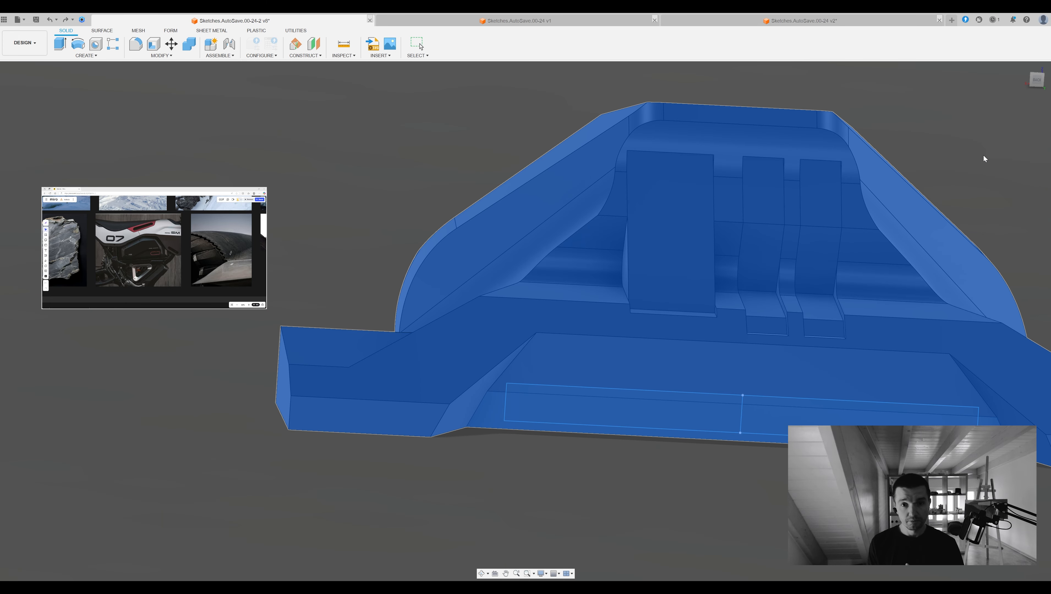
# Try to split the body using the rectangle sketch on the lower front face
pyautogui.moveTo(771, 397); pyautogui.dragTo(614, 360, button='middle')
pyautogui.click(681, 336)
pyautogui.click(682, 336)
pyautogui.hotkey('ctrl', 'z')
pyautogui.moveTo(921, 258); pyautogui.dragTo(878, 330, button='middle')
pyautogui.click(878, 330)
pyautogui.click(689, 429)
pyautogui.keyDown('shift'); pyautogui.moveTo(689, 429); pyautogui.dragTo(791, 406, button='middle'); pyautogui.keyUp('shift')
pyautogui.scroll(-5, 830, 392)
pyautogui.press('Escape')
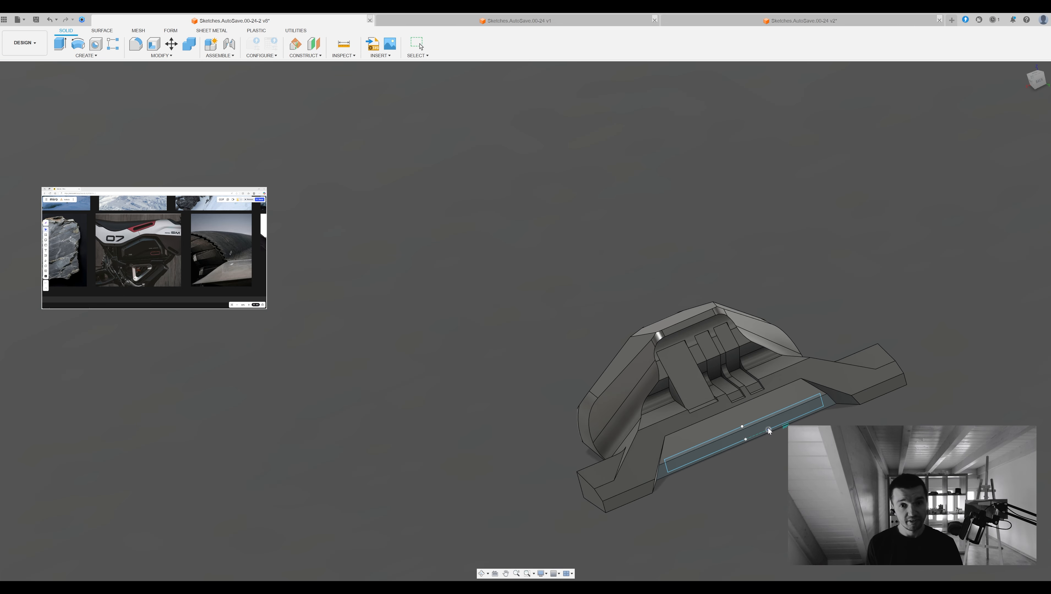
# Hide the rectangle sketch on the lower front face
pyautogui.scroll(5, 749, 441)
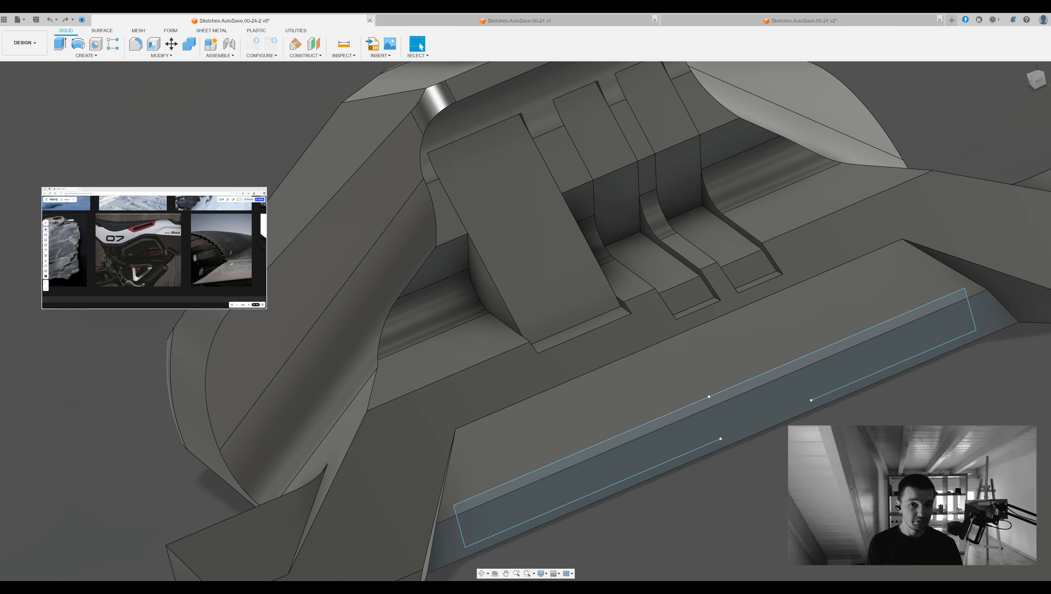
pyautogui.keyDown('shift'); pyautogui.moveTo(749, 441); pyautogui.dragTo(822, 403, button='middle'); pyautogui.keyUp('shift')
pyautogui.click(822, 403)
pyautogui.press('v')
pyautogui.click(1037, 80)
pyautogui.scroll(-3, 424, 417)
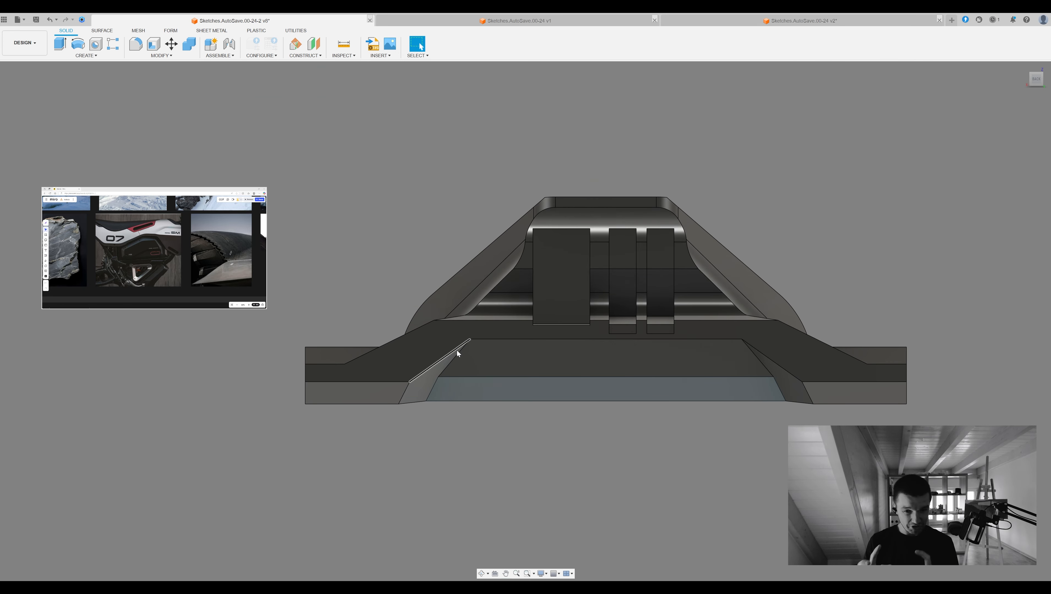
# Sketch a long rectangle spanning the crease in the front recess and mirror it across the vertical centre line
pyautogui.press('r')
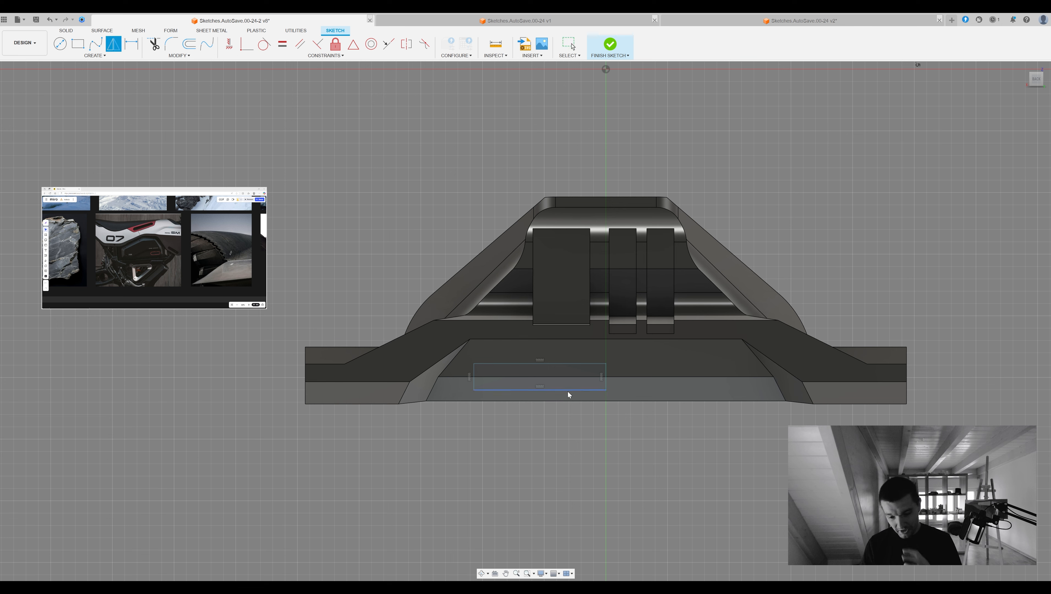
pyautogui.click(606, 379)
pyautogui.press('Return')
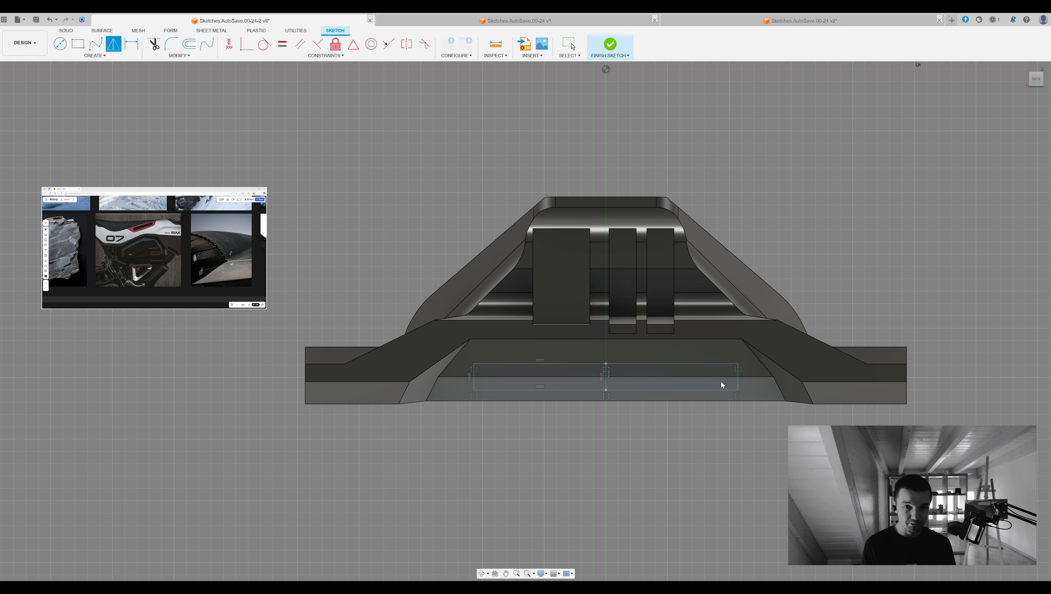
pyautogui.click(612, 53)
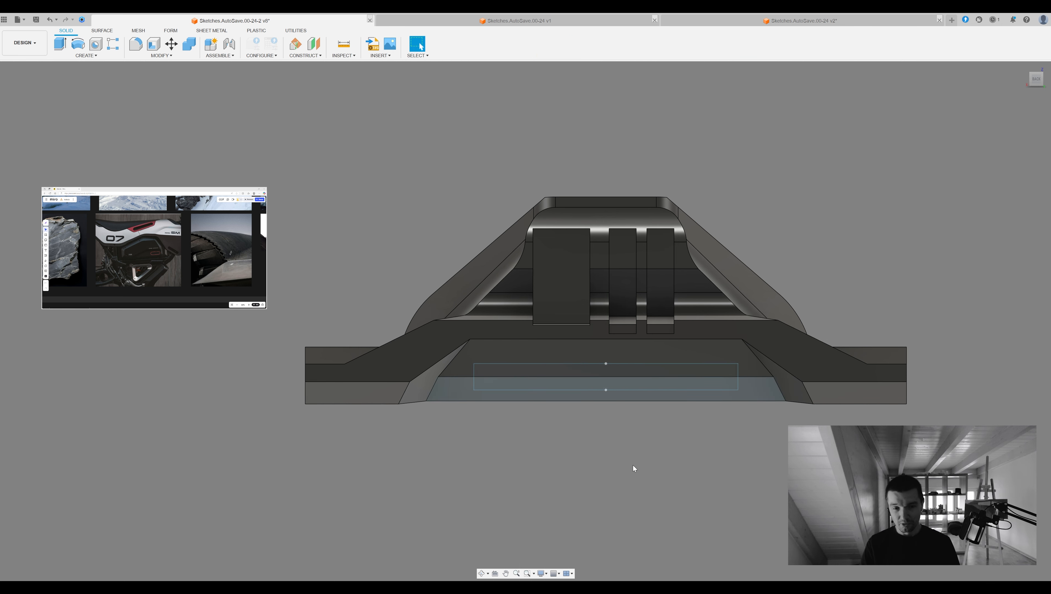
# Use the mirrored rectangle profiles to form a shallow inset strip along the front recess
pyautogui.keyDown('shift'); pyautogui.moveTo(593, 363); pyautogui.dragTo(657, 394, button='middle'); pyautogui.keyUp('shift')
pyautogui.click(637, 381)
pyautogui.keyDown('ctrl'); pyautogui.click(656, 393); pyautogui.keyUp('ctrl')
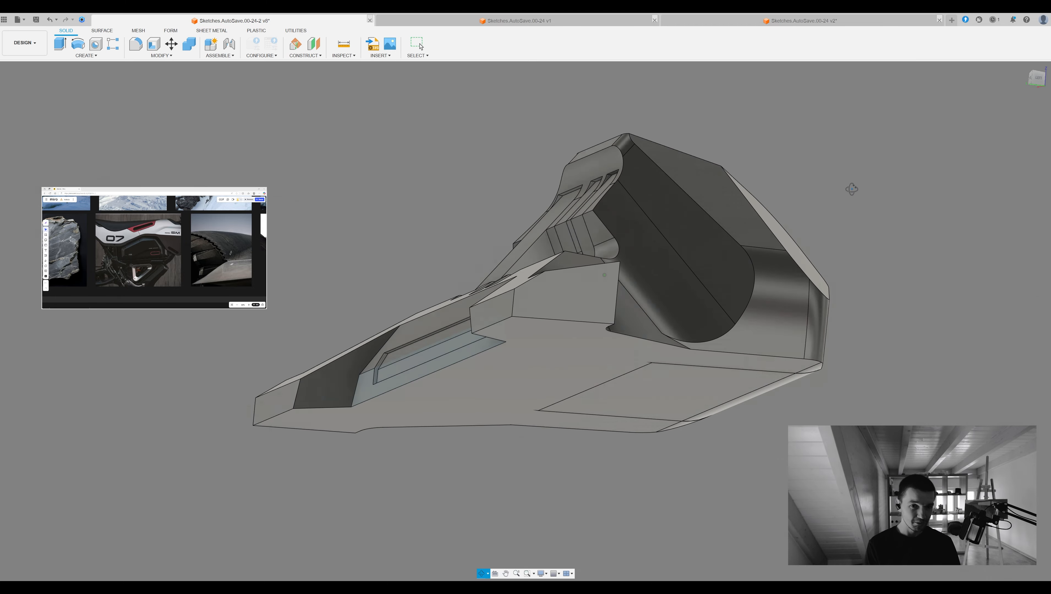
pyautogui.keyDown('shift'); pyautogui.moveTo(852, 188); pyautogui.dragTo(812, 339, button='middle'); pyautogui.keyUp('shift')
pyautogui.scroll(-3, 833, 356)
pyautogui.scroll(-5, 888, 345)
pyautogui.scroll(3, 812, 342)
pyautogui.click(811, 340)
pyautogui.press('f')
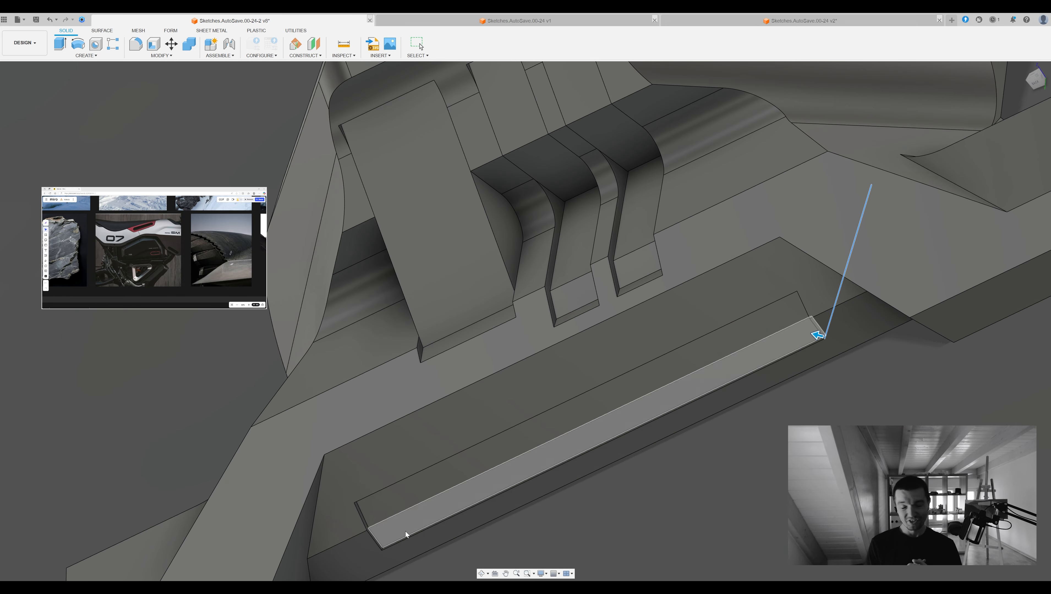
pyautogui.scroll(4, 387, 542)
pyautogui.click(387, 542)
pyautogui.click(316, 406)
pyautogui.scroll(-4, 512, 388)
pyautogui.scroll(-2, 453, 462)
pyautogui.click(733, 267)
pyautogui.press('Escape')
pyautogui.keyDown('shift'); pyautogui.moveTo(734, 287); pyautogui.dragTo(624, 361, button='middle'); pyautogui.keyUp('shift')
pyautogui.scroll(4, 745, 379)
pyautogui.click(333, 315)
pyautogui.press('q')
pyautogui.moveTo(332, 315); pyautogui.dragTo(297, 313)
pyautogui.keyDown('shift'); pyautogui.moveTo(352, 369); pyautogui.dragTo(377, 433, button='middle'); pyautogui.keyUp('shift')
pyautogui.press('Escape')
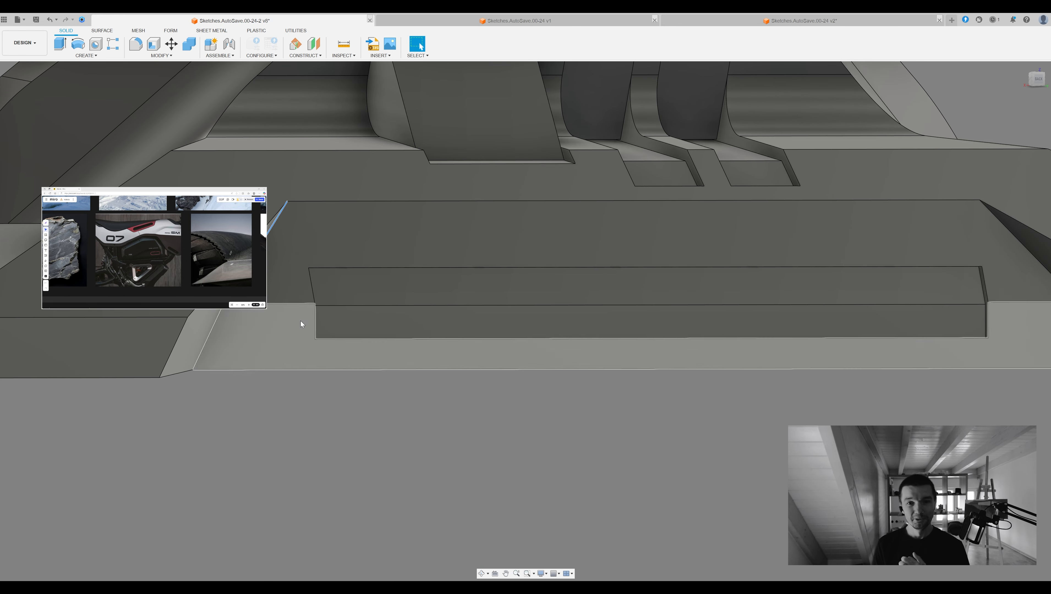
# Fillet the sloped side edges at both ends of the front recess
pyautogui.scroll(-3, 336, 325)
pyautogui.click(296, 285)
pyautogui.press('f')
pyautogui.click(741, 296)
pyautogui.keyDown('shift'); pyautogui.moveTo(741, 296); pyautogui.dragTo(757, 325, button='middle'); pyautogui.keyUp('shift')
pyautogui.press('Escape')
# Fillet the remaining inner edges of the front recess, including the long horizontal crease across the inset strip
pyautogui.click(733, 342)
pyautogui.press('f')
pyautogui.click(676, 353)
pyautogui.click(349, 407)
pyautogui.press('Return')
pyautogui.keyDown('shift'); pyautogui.moveTo(399, 432); pyautogui.dragTo(768, 283, button='middle'); pyautogui.keyUp('shift')
pyautogui.press('f')
pyautogui.click(637, 353)
pyautogui.press('Escape')
# Review the updated body in the full vehicle assembly document
pyautogui.click(743, 18)
pyautogui.moveTo(370, 138)
pyautogui.keyDown('shift'); pyautogui.mouseDown(button='middle')
pyautogui.moveTo(499, 200)
pyautogui.moveTo(591, 209)
pyautogui.moveTo(558, 195)
pyautogui.moveTo(624, 180)
pyautogui.moveTo(592, 183)
pyautogui.moveTo(617, 182)
pyautogui.moveTo(605, 178)
pyautogui.mouseUp(button='middle'); pyautogui.keyUp('shift')
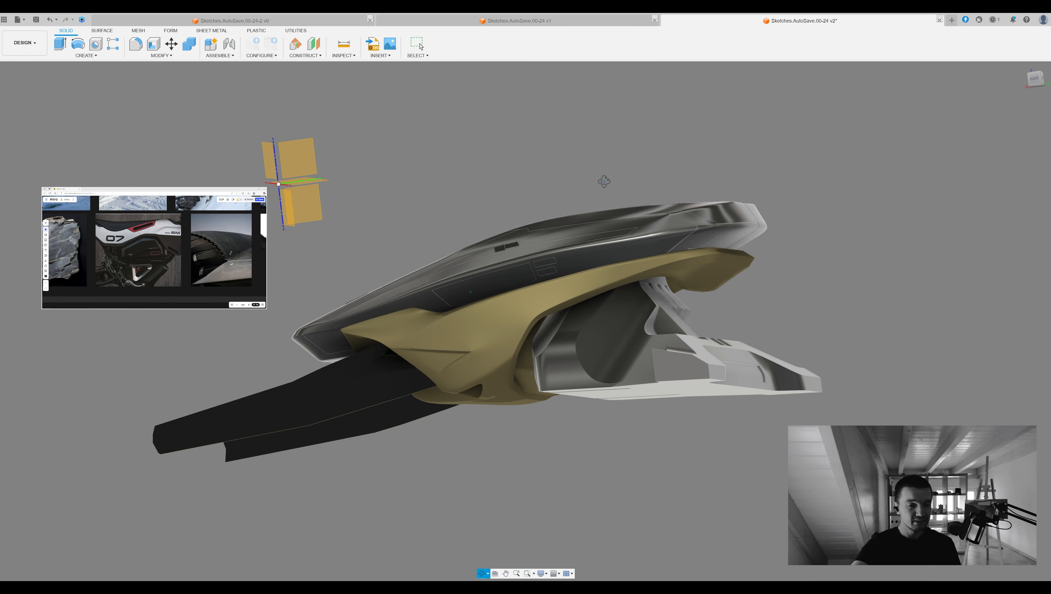
pyautogui.hotkey('ctrl', 'Tab')
pyautogui.click(609, 279)
pyautogui.click(607, 301)
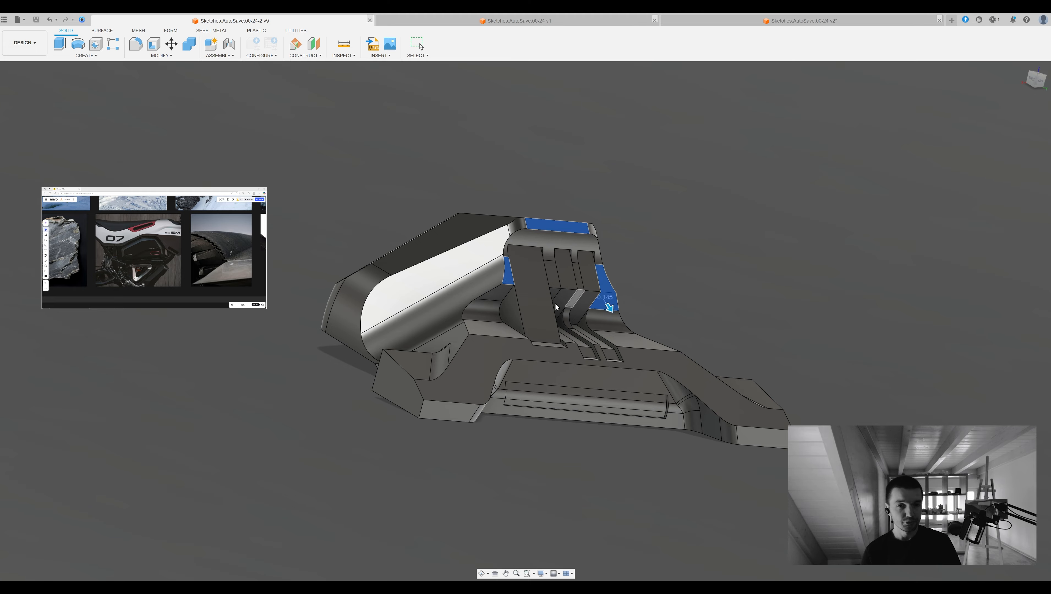
pyautogui.click(495, 295)
pyautogui.keyDown('shift'); pyautogui.moveTo(494, 294); pyautogui.dragTo(531, 305, button='middle'); pyautogui.keyUp('shift')
pyautogui.moveTo(530, 306); pyautogui.dragTo(537, 312)
pyautogui.press('Escape')
# Try to place an offset construction plane just inside the outer end face of one arm
pyautogui.keyDown('shift'); pyautogui.moveTo(721, 292); pyautogui.dragTo(514, 300, button='middle'); pyautogui.keyUp('shift')
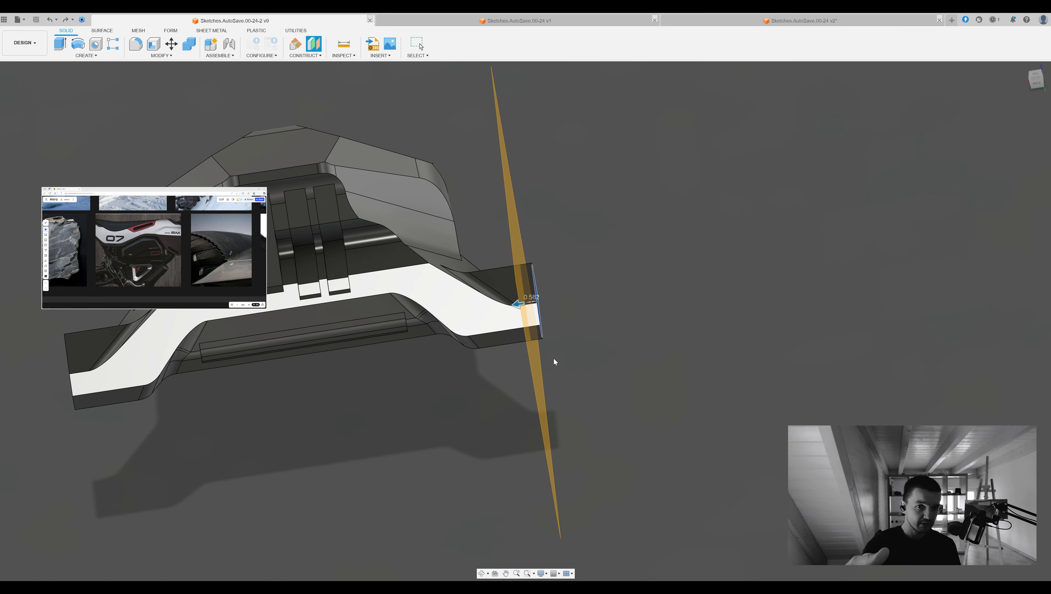
pyautogui.keyDown('shift'); pyautogui.moveTo(554, 359); pyautogui.dragTo(649, 299, button='middle'); pyautogui.keyUp('shift')
pyautogui.click(1004, 153)
pyautogui.moveTo(754, 237); pyautogui.dragTo(819, 293, button='middle')
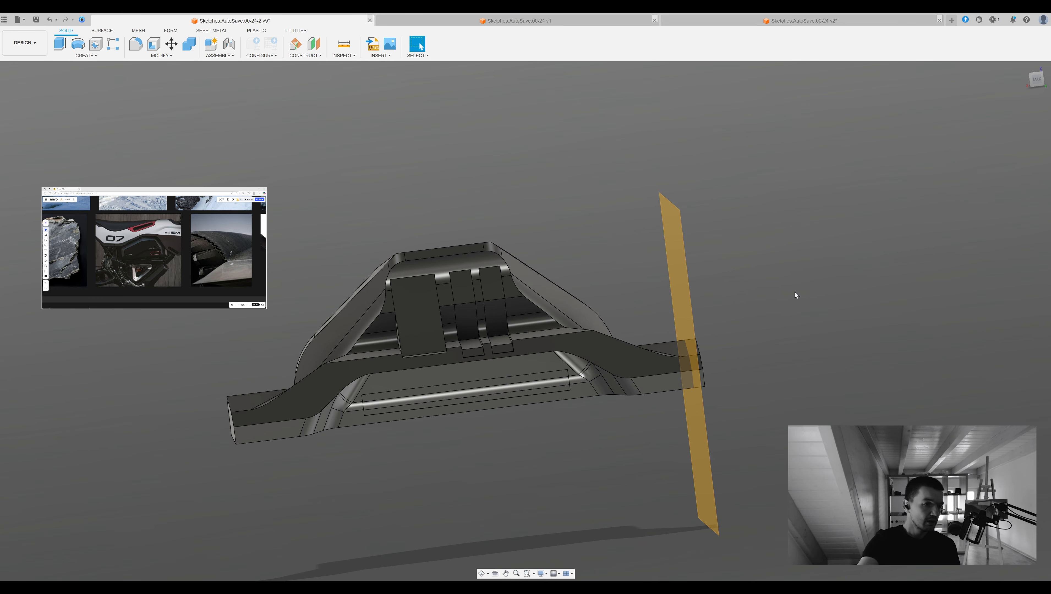
pyautogui.hotkey('ctrl', 'z')
# Sketch a tall rectangle in the front view overlapping the outer end of one arm
pyautogui.keyDown('shift'); pyautogui.moveTo(992, 138); pyautogui.dragTo(800, 265, button='middle'); pyautogui.keyUp('shift')
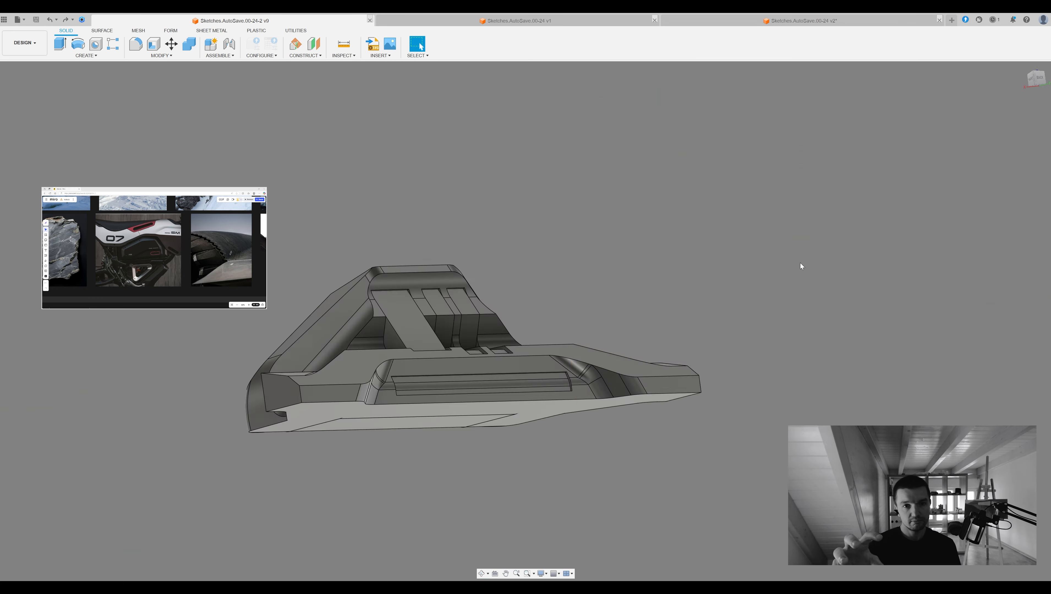
pyautogui.click(1035, 79)
pyautogui.moveTo(888, 359); pyautogui.dragTo(818, 362, button='middle')
pyautogui.press('l')
pyautogui.moveTo(693, 404); pyautogui.dragTo(666, 462, button='middle')
pyautogui.click(609, 111)
pyautogui.click(315, 242)
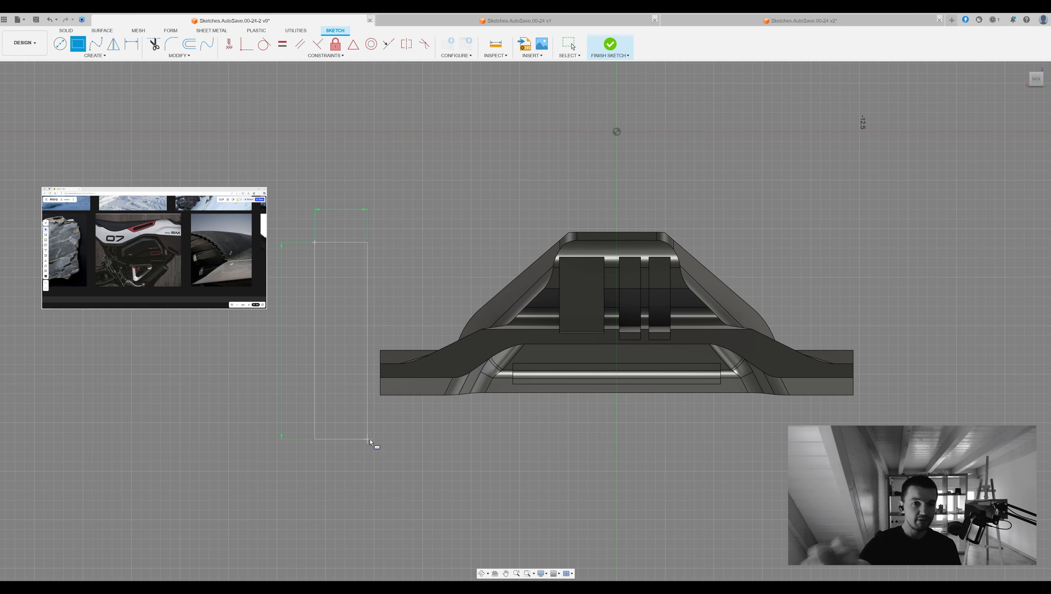
pyautogui.click(392, 459)
pyautogui.press('Escape')
# Mirror the tall rectangle across the vertical centre axis onto the opposite arm
pyautogui.doubleClick(392, 266)
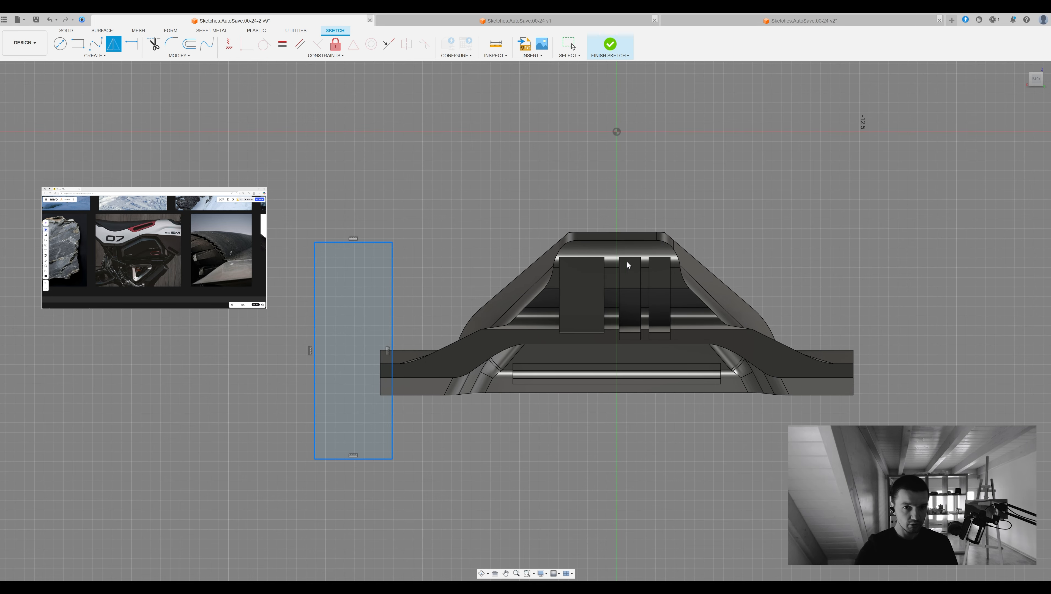
pyautogui.click(31, 114)
pyautogui.click(617, 109)
# Split the main body at both arm ends using the two tall rectangles
pyautogui.press('e')
pyautogui.click(732, 312)
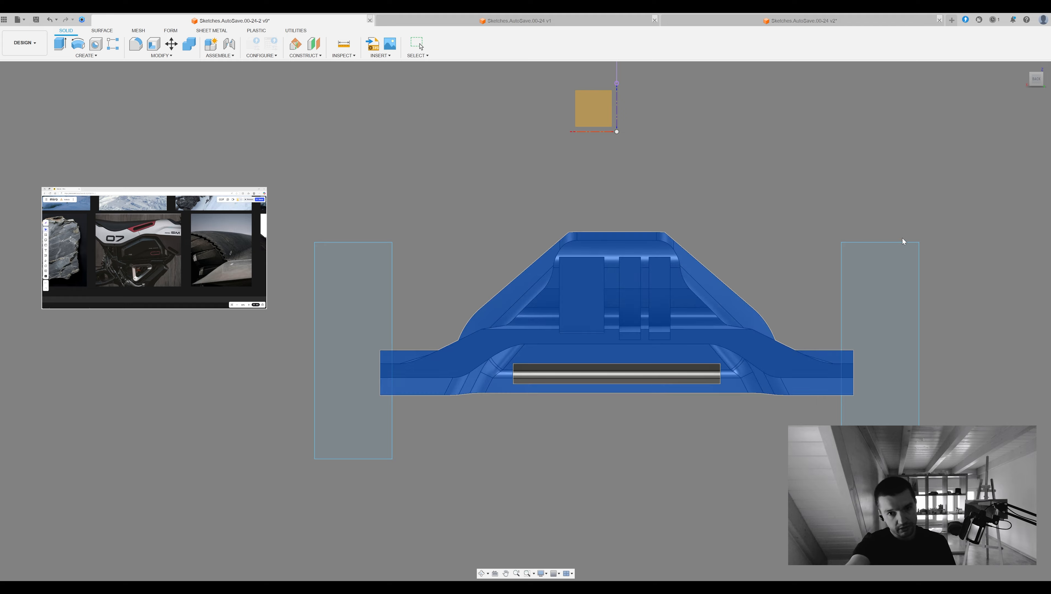
pyautogui.click(892, 244)
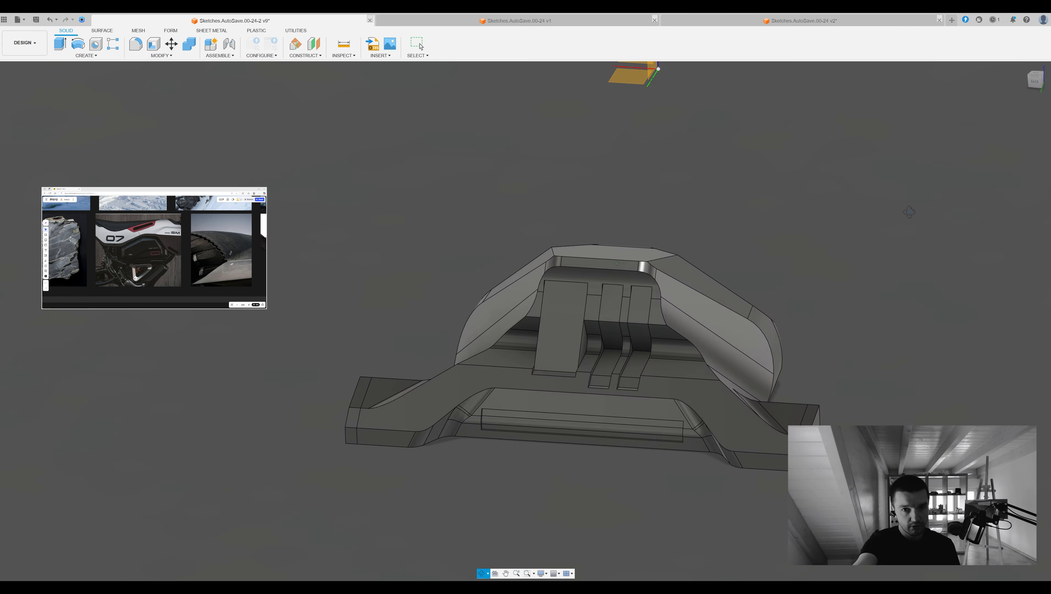
pyautogui.keyDown('shift'); pyautogui.moveTo(643, 265); pyautogui.dragTo(829, 322, button='middle'); pyautogui.keyUp('shift')
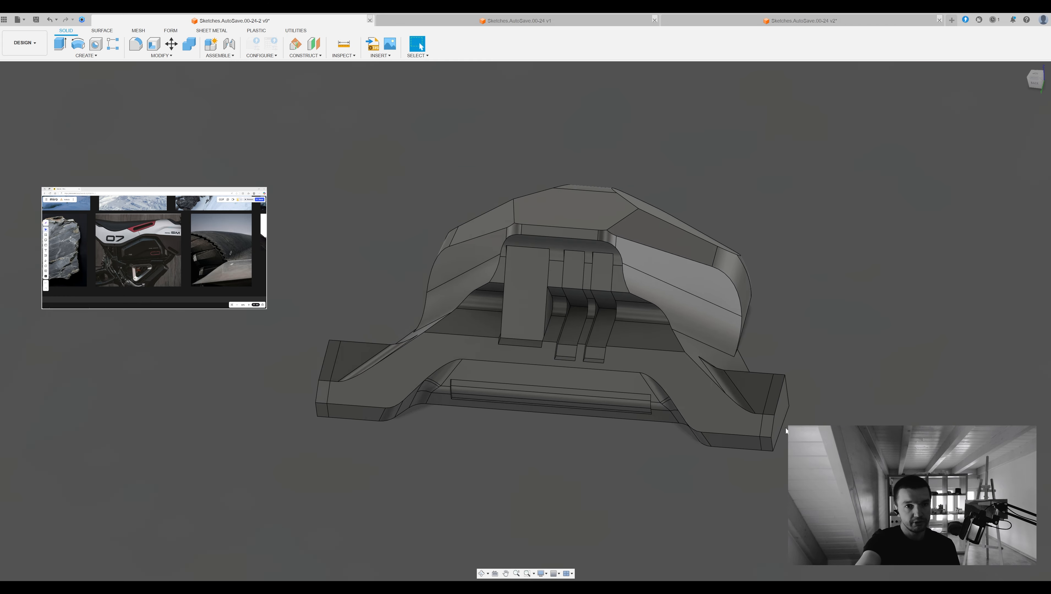
pyautogui.scroll(4, 765, 418)
pyautogui.click(771, 382)
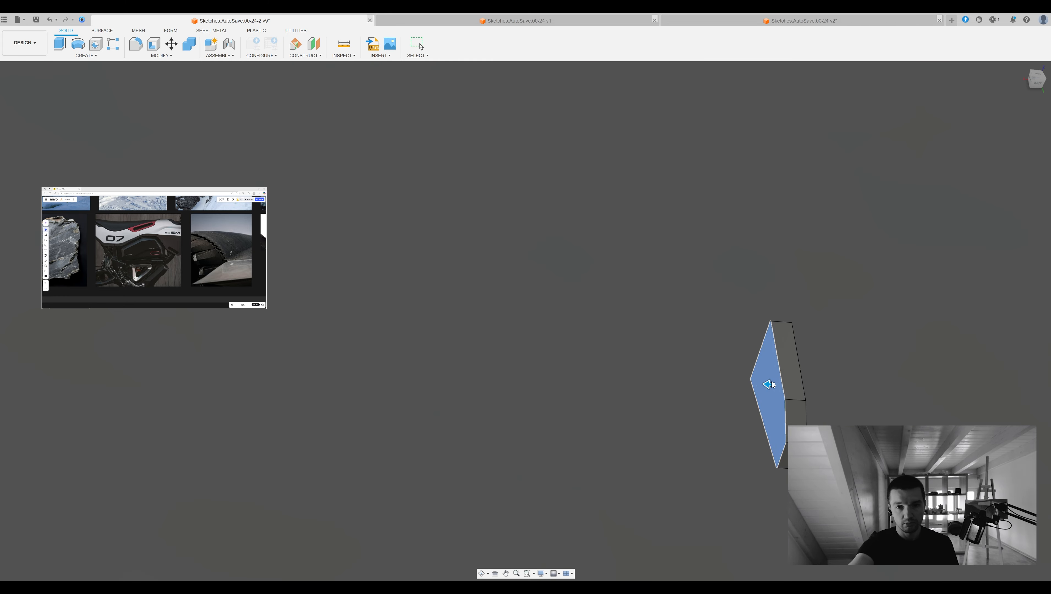
pyautogui.press('Escape')
pyautogui.scroll(-4, 819, 281)
# Fillet the horizontal bend edges across the recessed inner wall and the narrow slots
pyautogui.keyDown('shift'); pyautogui.moveTo(554, 268); pyautogui.dragTo(707, 195, button='middle'); pyautogui.keyUp('shift')
pyautogui.scroll(4, 689, 239)
pyautogui.click(612, 191)
pyautogui.click(647, 191)
pyautogui.click(714, 190)
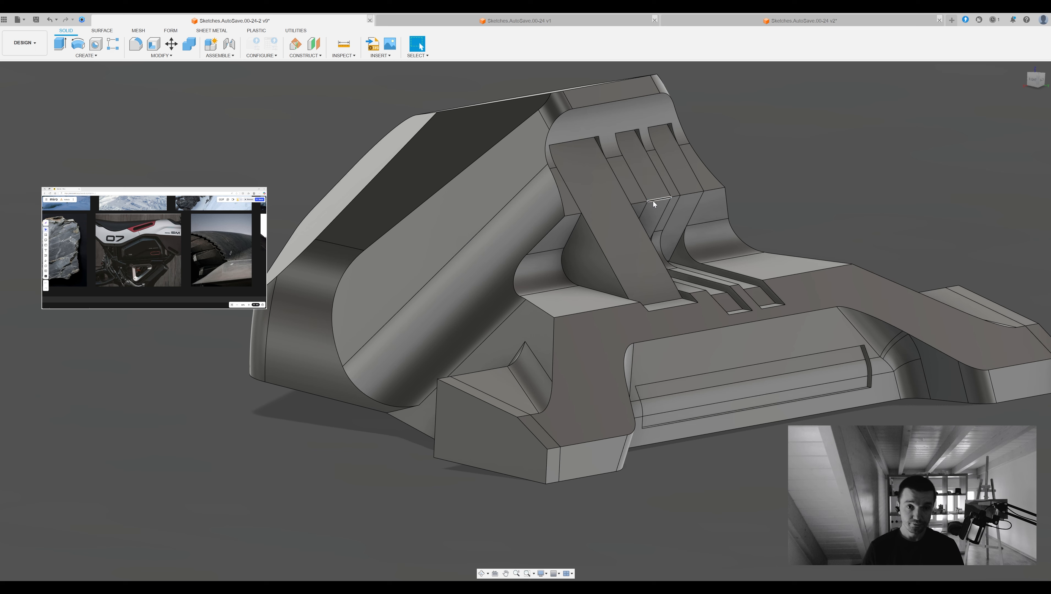
pyautogui.keyDown('shift'); pyautogui.moveTo(810, 194); pyautogui.dragTo(837, 204, button='middle'); pyautogui.keyUp('shift')
pyautogui.moveTo(770, 189); pyautogui.dragTo(749, 192)
pyautogui.keyDown('shift'); pyautogui.moveTo(749, 192); pyautogui.dragTo(733, 141, button='middle'); pyautogui.keyUp('shift')
pyautogui.moveTo(764, 219)
pyautogui.keyDown('shift'); pyautogui.mouseDown(button='middle')
pyautogui.moveTo(781, 195)
pyautogui.moveTo(839, 201)
pyautogui.moveTo(774, 233)
pyautogui.mouseUp(button='middle'); pyautogui.keyUp('shift')
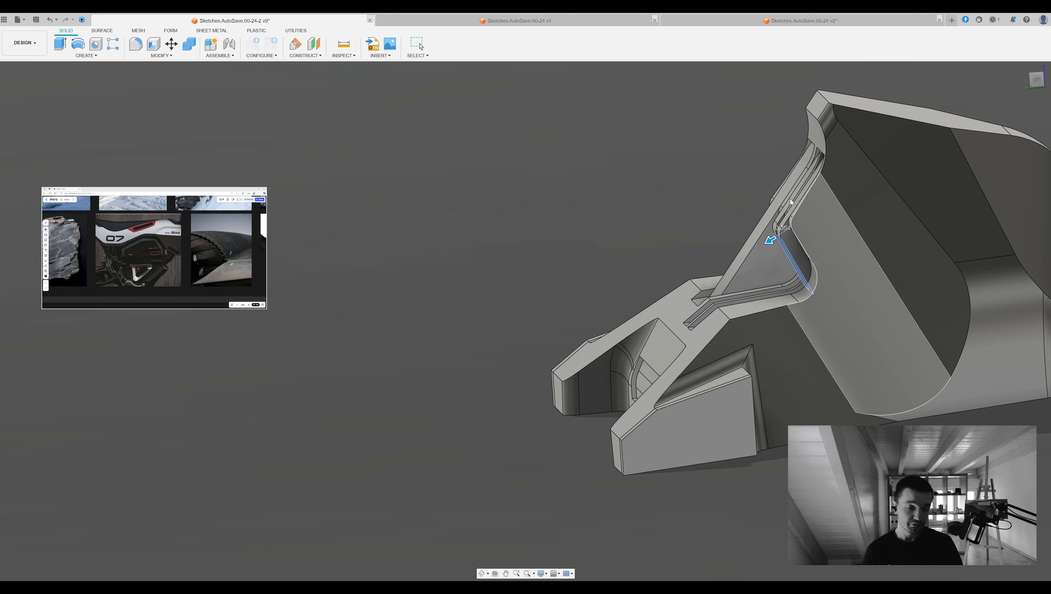
pyautogui.keyDown('shift'); pyautogui.moveTo(856, 175); pyautogui.dragTo(813, 349, button='middle'); pyautogui.keyUp('shift')
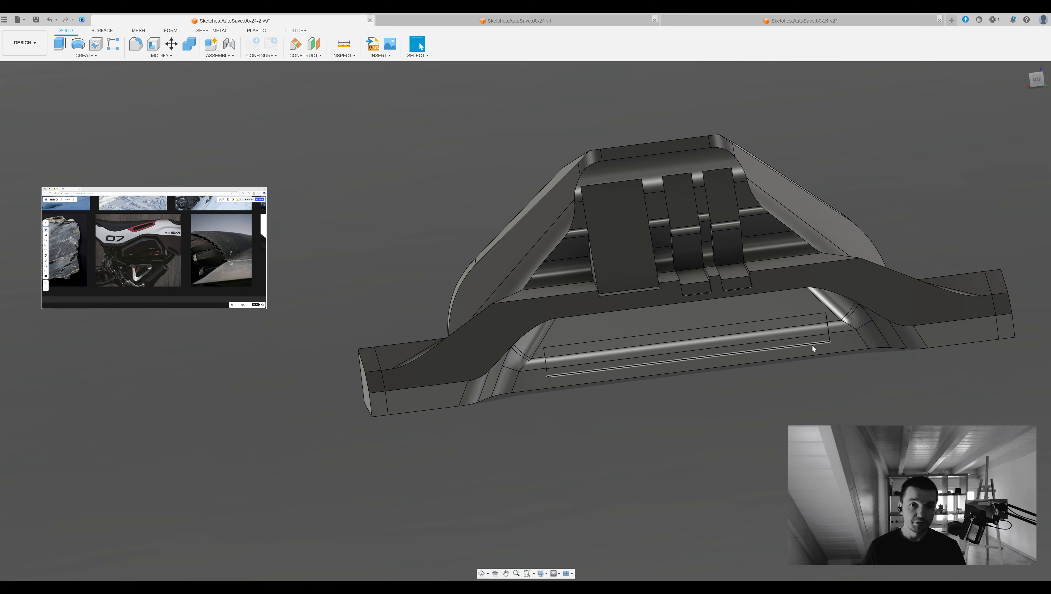
# Sketch an open angled profile with a rounded corner in the front view for the upper side panel
pyautogui.click(1036, 82)
pyautogui.press('l')
pyautogui.moveTo(368, 260); pyautogui.dragTo(382, 317, button='middle')
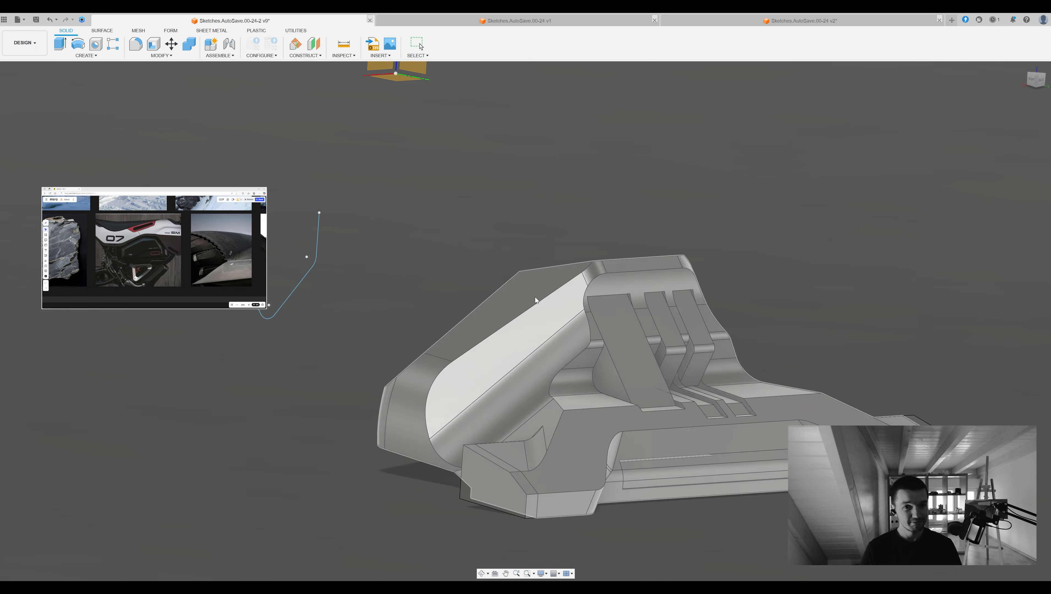
# Try to split the large sloped side face with the sketched angled profile
pyautogui.click(537, 298)
pyautogui.click(316, 243)
pyautogui.moveTo(316, 243)
pyautogui.keyDown('shift'); pyautogui.mouseDown(button='middle')
pyautogui.moveTo(911, 178)
pyautogui.moveTo(669, 244)
pyautogui.moveTo(702, 221)
pyautogui.moveTo(671, 178)
pyautogui.mouseUp(button='middle'); pyautogui.keyUp('shift')
pyautogui.press('Return')
pyautogui.hotkey('ctrl', 'z')
pyautogui.hotkey('ctrl', 'z')
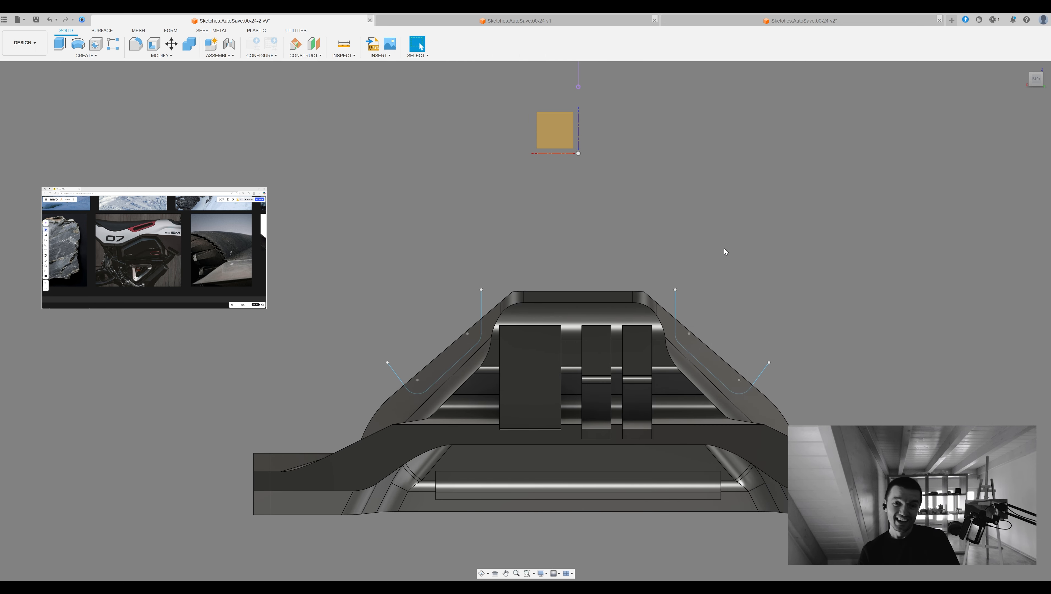
# Split the sloped faces on both sides of the hull with the mirrored angled profiles
pyautogui.click(691, 346)
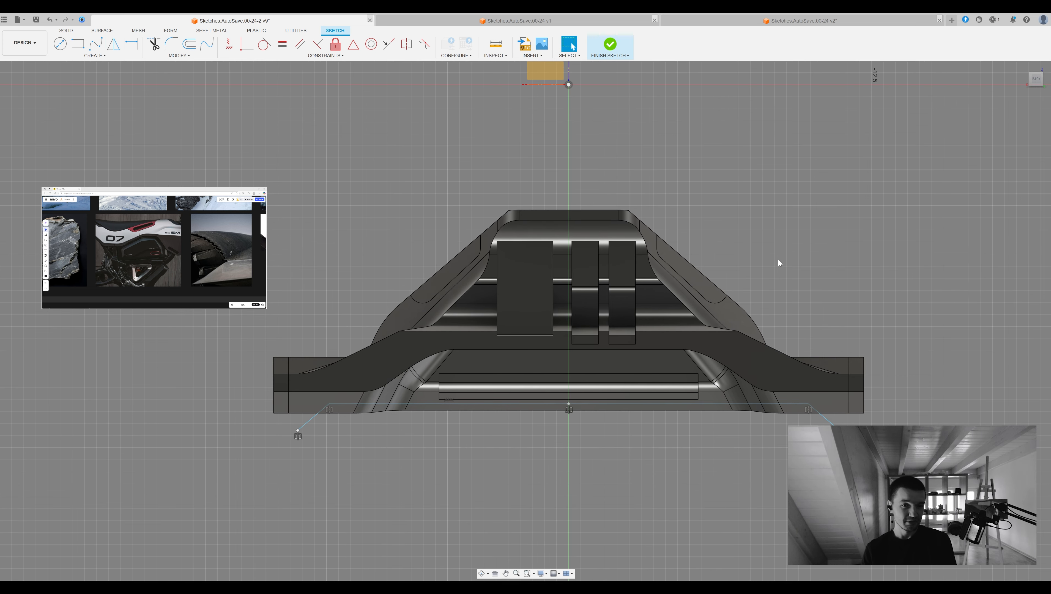
# Sketch two mirrored narrow rectangles and a wider central outline on the underside of the body
pyautogui.keyDown('shift'); pyautogui.moveTo(854, 292); pyautogui.dragTo(568, 364, button='middle'); pyautogui.keyUp('shift')
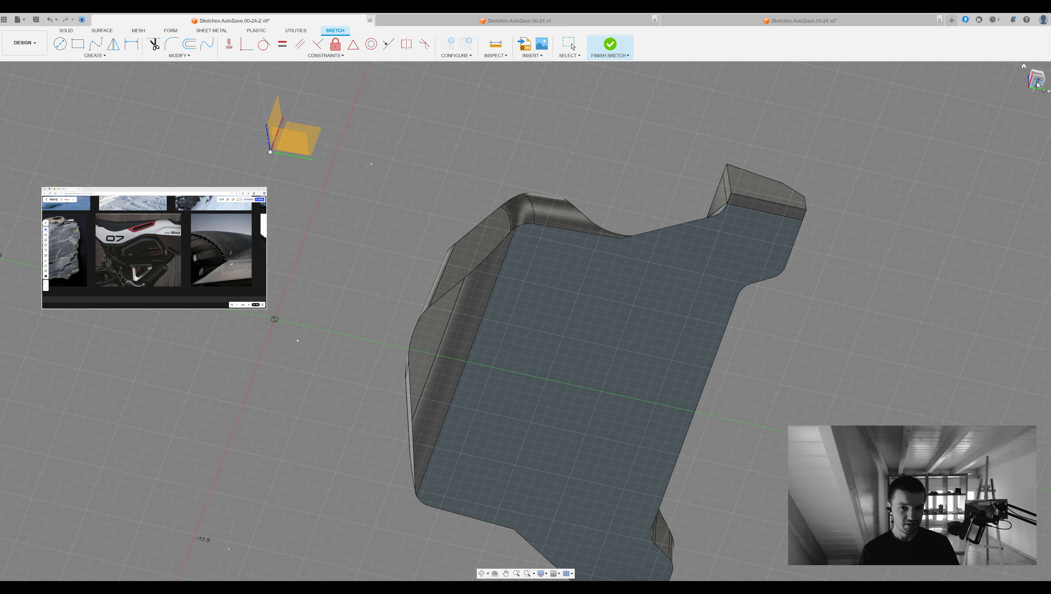
pyautogui.press('Escape')
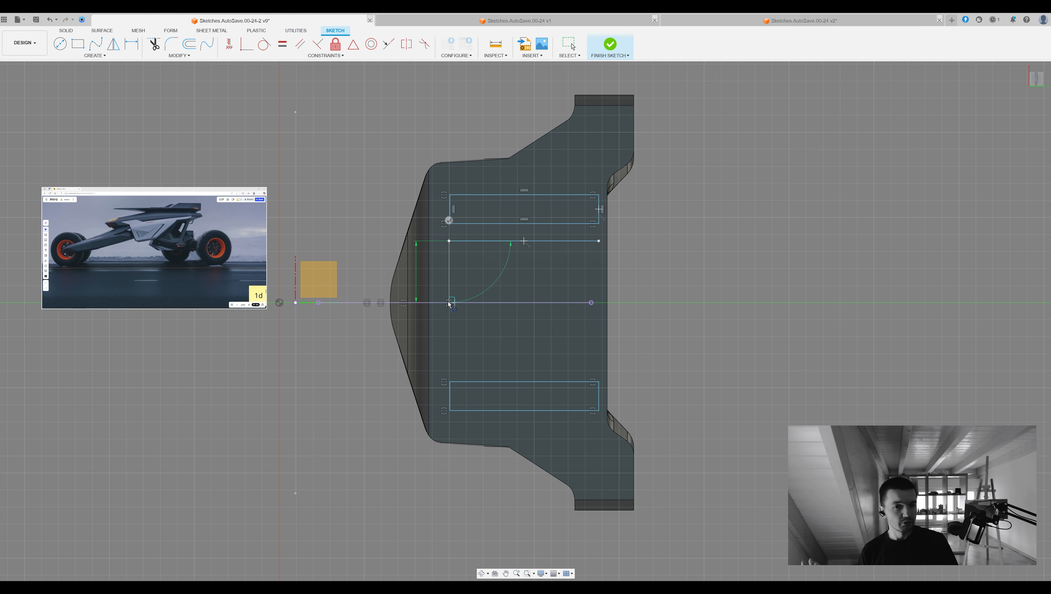
pyautogui.click(599, 303)
pyautogui.press('Escape')
pyautogui.doubleClick(600, 284)
pyautogui.press('m')
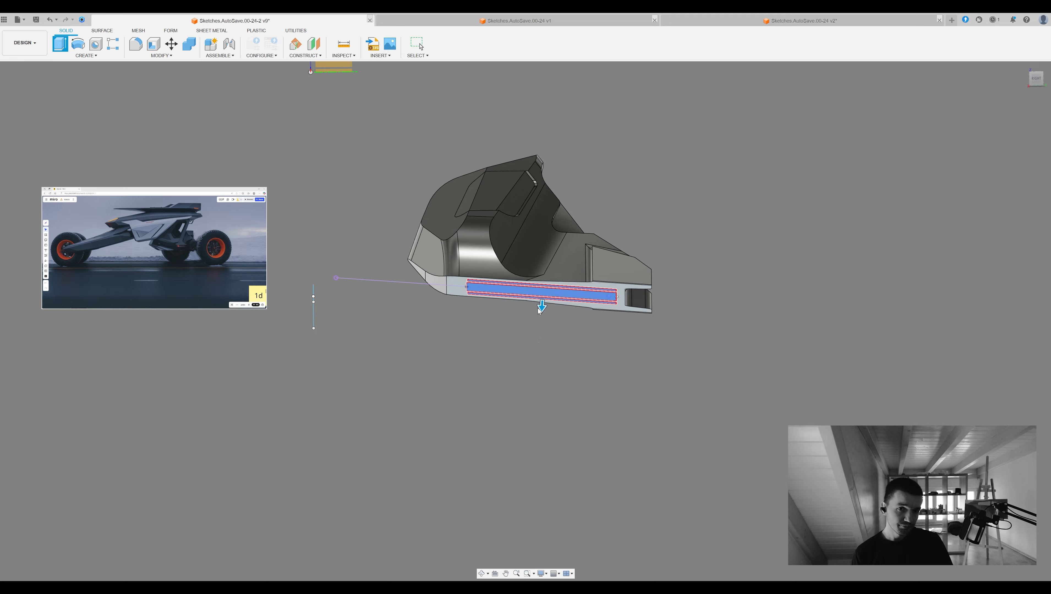
# Extrude the underside sketch profiles into the body to form long recessed channels
pyautogui.keyDown('shift'); pyautogui.moveTo(1006, 219); pyautogui.dragTo(666, 188, button='middle'); pyautogui.keyUp('shift')
pyautogui.moveTo(535, 236); pyautogui.dragTo(545, 227)
pyautogui.press('Return')
# Slant the front end face of the central underside block by rotating it with the Move tool
pyautogui.keyDown('shift'); pyautogui.moveTo(882, 174); pyautogui.dragTo(701, 211, button='middle'); pyautogui.keyUp('shift')
pyautogui.click(549, 363)
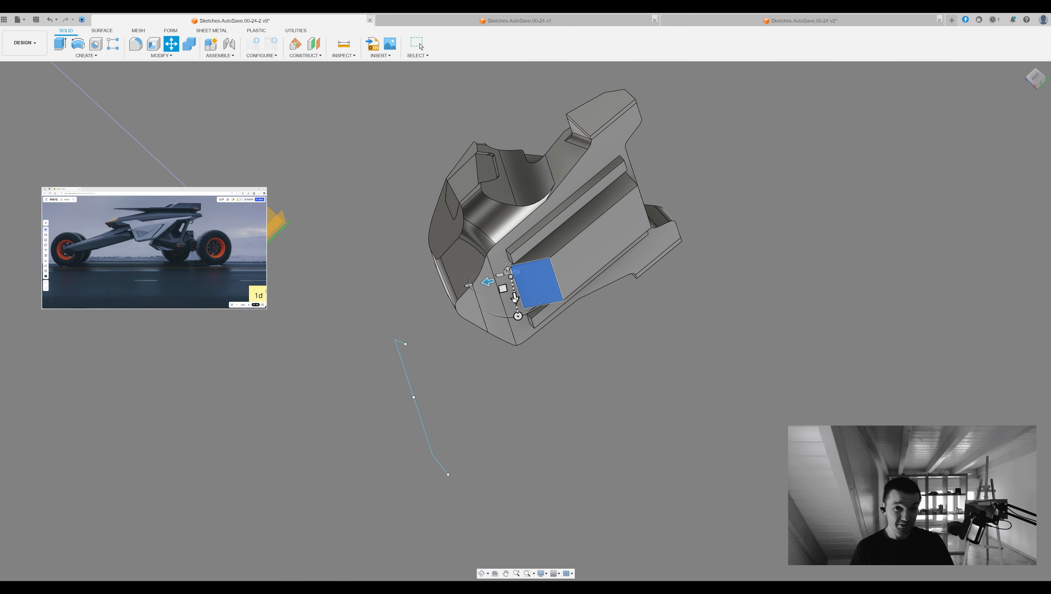
pyautogui.keyDown('shift'); pyautogui.moveTo(1012, 239); pyautogui.dragTo(532, 195, button='middle'); pyautogui.keyUp('shift')
pyautogui.press('Escape')
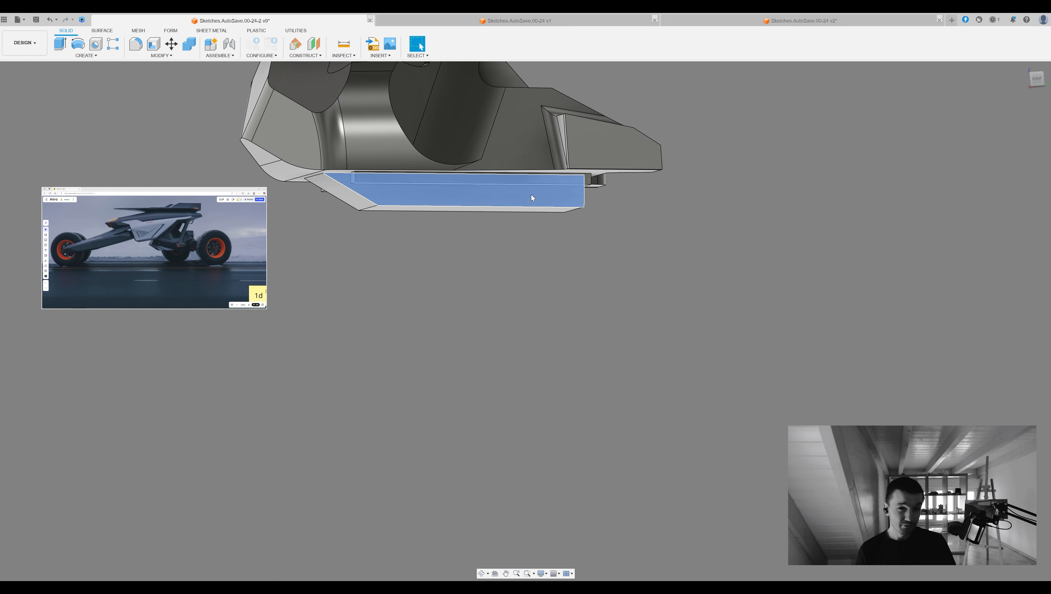
# Extrude the angled side profile through the central underside block to cut a sloped step into it
pyautogui.click(1030, 83)
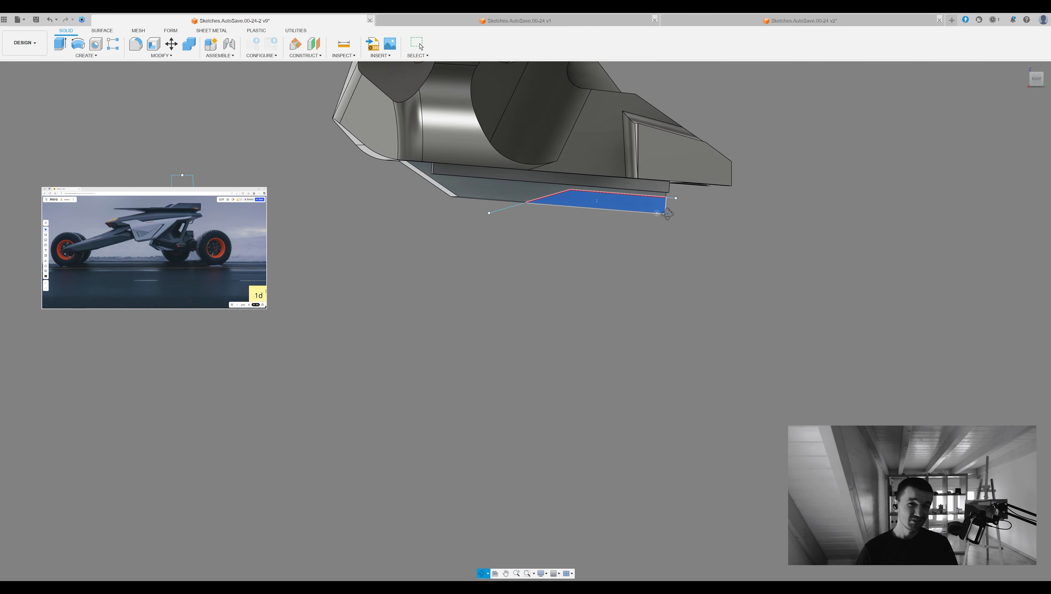
pyautogui.keyDown('shift'); pyautogui.moveTo(662, 214); pyautogui.dragTo(629, 188, button='middle'); pyautogui.keyUp('shift')
pyautogui.moveTo(600, 200); pyautogui.dragTo(521, 254)
pyautogui.press('Return')
# Rotate the long side face of the central underside block so that the side slopes
pyautogui.keyDown('shift'); pyautogui.moveTo(520, 253); pyautogui.dragTo(749, 292, button='middle'); pyautogui.keyUp('shift')
pyautogui.click(704, 206)
pyautogui.press('m')
pyautogui.moveTo(719, 254); pyautogui.dragTo(731, 245)
pyautogui.keyDown('shift'); pyautogui.moveTo(731, 244); pyautogui.dragTo(999, 246, button='middle'); pyautogui.keyUp('shift')
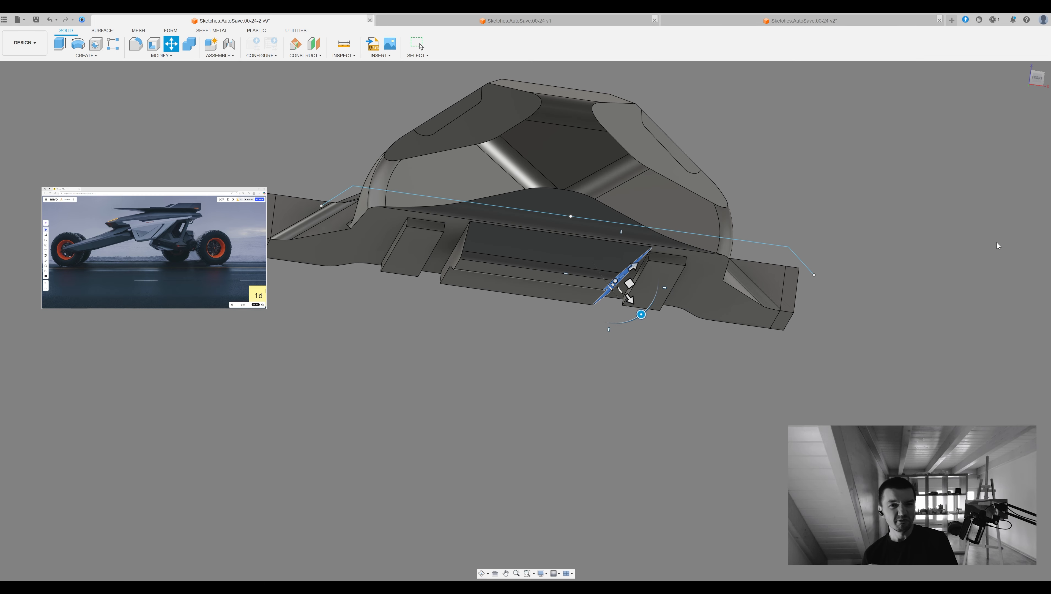
pyautogui.press('Return')
pyautogui.moveTo(771, 207); pyautogui.dragTo(781, 322, button='middle')
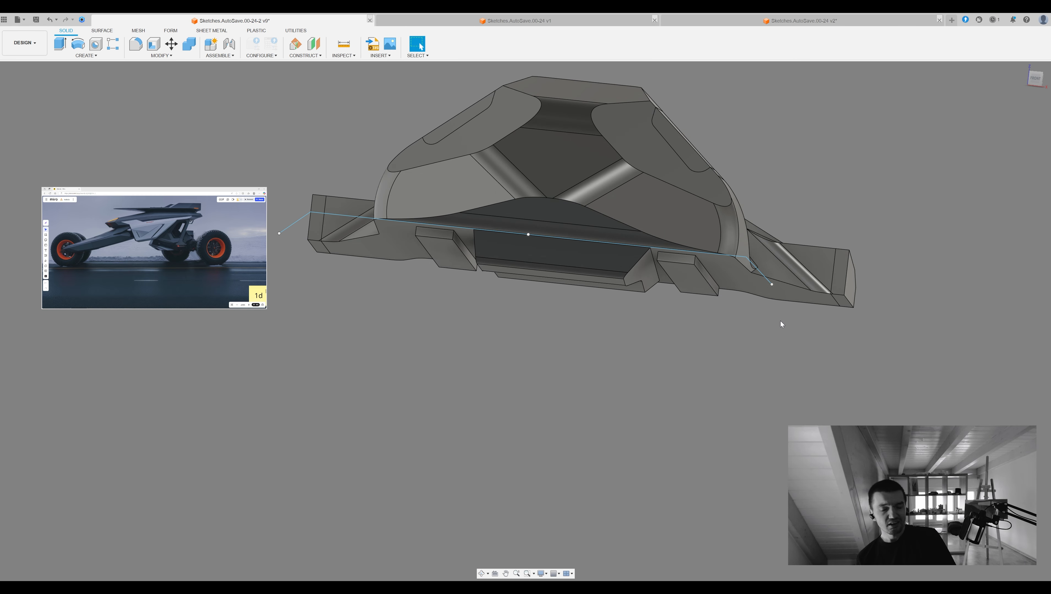
# Split the central underside block at the body's midplane and remove the half without the sloped side
pyautogui.scroll(-3, 669, 306)
pyautogui.doubleClick(669, 305)
pyautogui.keyDown('shift'); pyautogui.moveTo(669, 306); pyautogui.dragTo(969, 159, button='middle'); pyautogui.keyUp('shift')
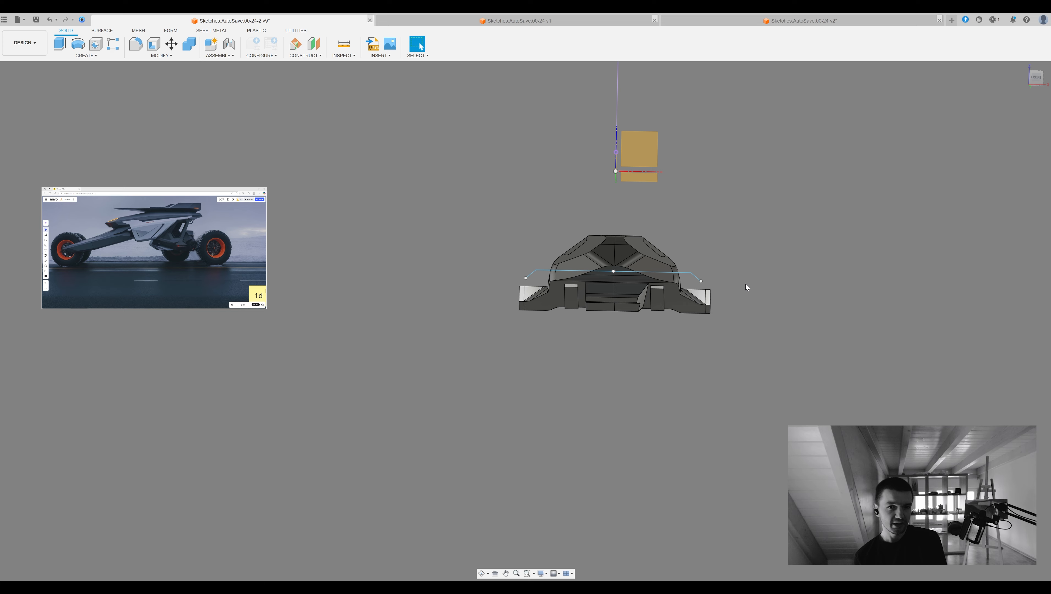
pyautogui.scroll(5, 610, 303)
pyautogui.click(708, 259)
pyautogui.press('Escape')
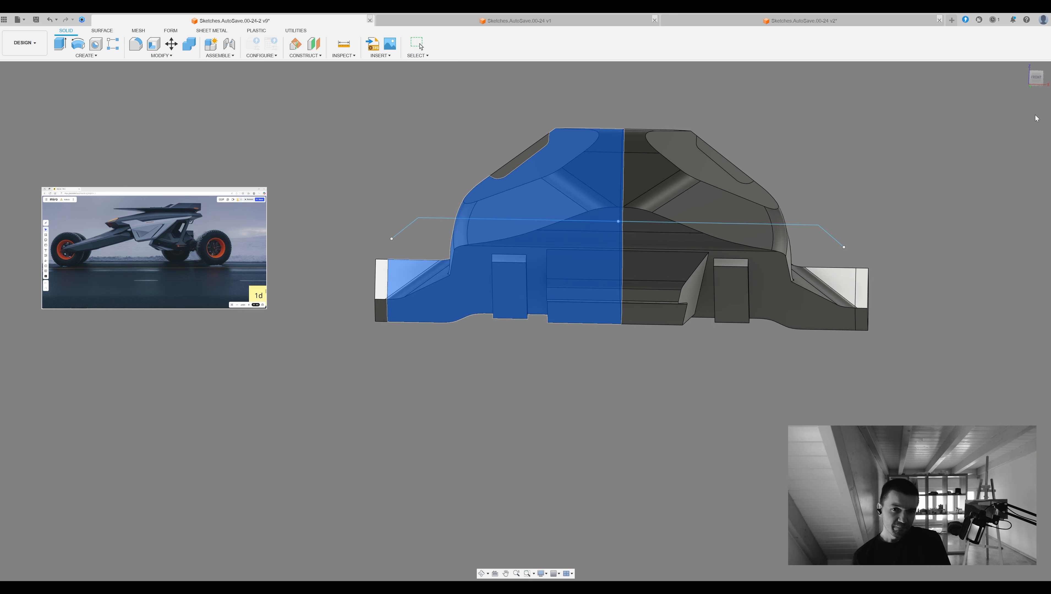
pyautogui.press('Escape')
pyautogui.click(666, 291)
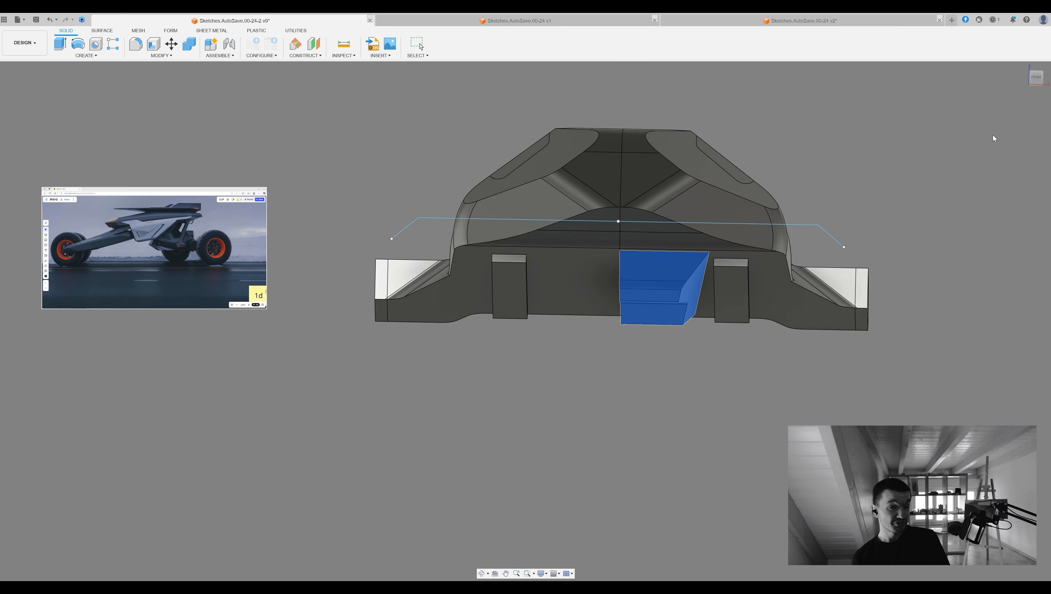
# Mirror the remaining sloped half of the underside block across the body's midplane
pyautogui.scroll(-5, 543, 309)
pyautogui.keyDown('shift'); pyautogui.moveTo(708, 250); pyautogui.dragTo(591, 333, button='middle'); pyautogui.keyUp('shift')
pyautogui.click(613, 135)
pyautogui.keyDown('shift'); pyautogui.moveTo(613, 292); pyautogui.dragTo(711, 252, button='middle'); pyautogui.keyUp('shift')
pyautogui.press('Return')
pyautogui.scroll(5, 673, 299)
pyautogui.keyDown('shift'); pyautogui.moveTo(583, 341); pyautogui.dragTo(537, 341, button='middle'); pyautogui.keyUp('shift')
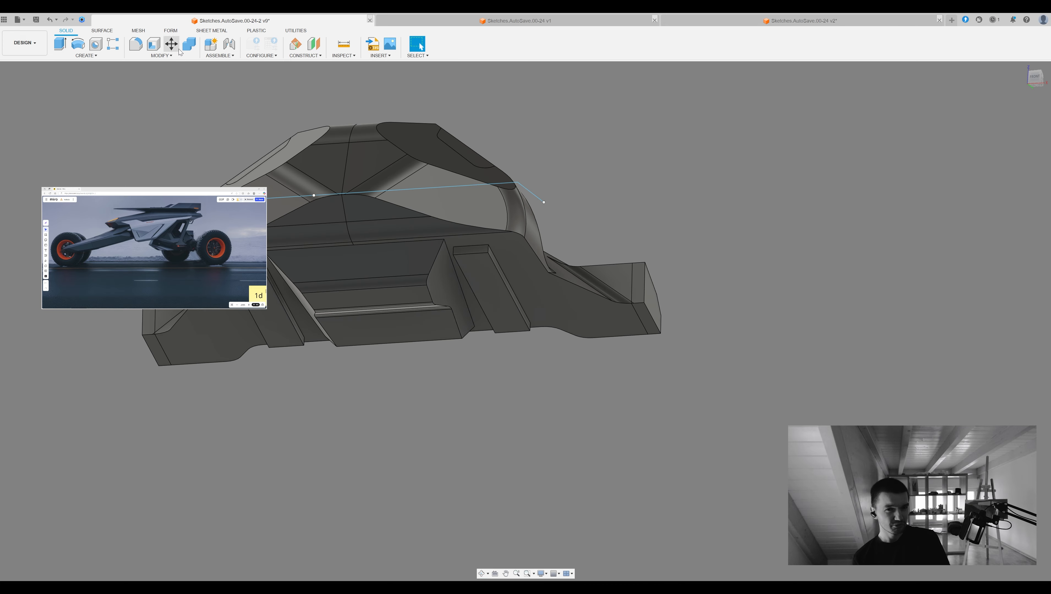
# Combine the two halves of the body into a single solid
pyautogui.click(189, 44)
pyautogui.click(499, 225)
pyautogui.click(316, 229)
pyautogui.press('Return')
# Fillet the long edges of the two narrow rails on the underside
pyautogui.keyDown('shift'); pyautogui.moveTo(657, 174); pyautogui.dragTo(544, 192, button='middle'); pyautogui.keyUp('shift')
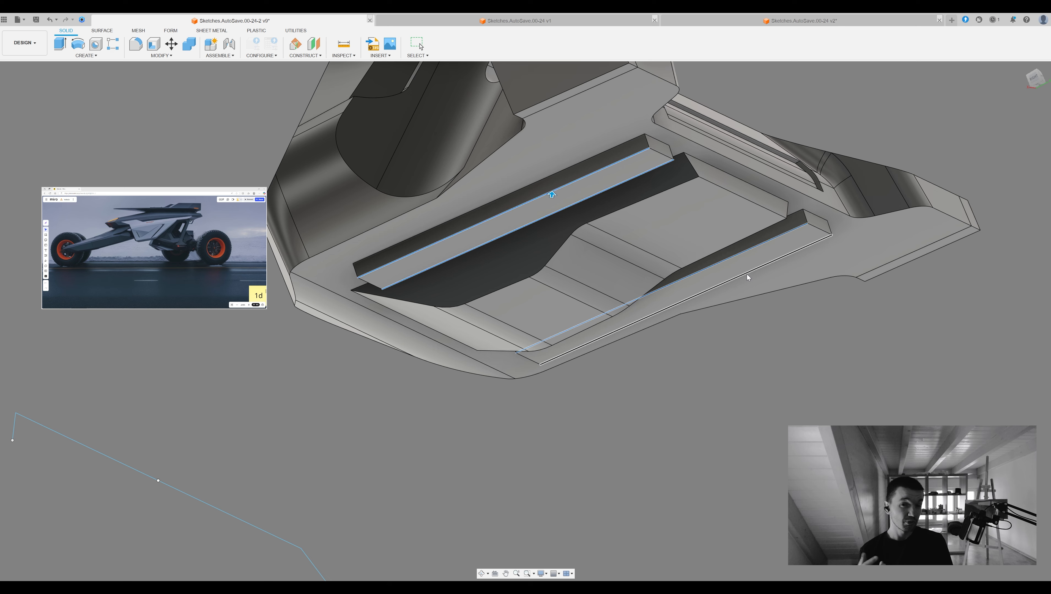
pyautogui.keyDown('shift'); pyautogui.moveTo(553, 191); pyautogui.dragTo(608, 257, button='middle'); pyautogui.keyUp('shift')
pyautogui.scroll(4, 608, 258)
pyautogui.click(617, 165)
pyautogui.press('q')
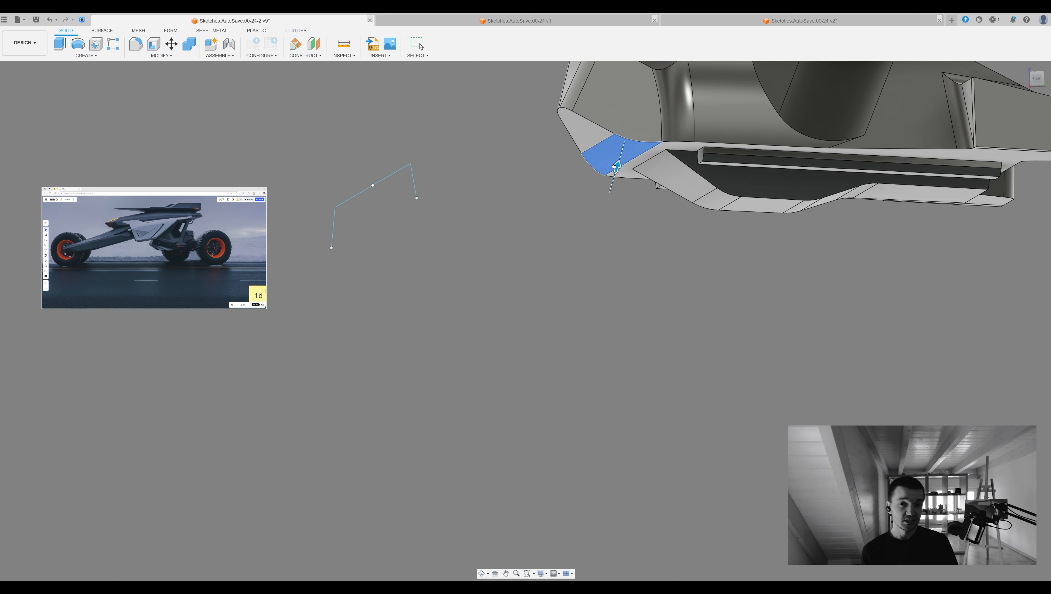
pyautogui.press('Escape')
pyautogui.scroll(-4, 648, 160)
pyautogui.keyDown('shift'); pyautogui.moveTo(649, 161); pyautogui.dragTo(500, 259, button='middle'); pyautogui.keyUp('shift')
pyautogui.scroll(4, 743, 200)
pyautogui.scroll(-5, 632, 194)
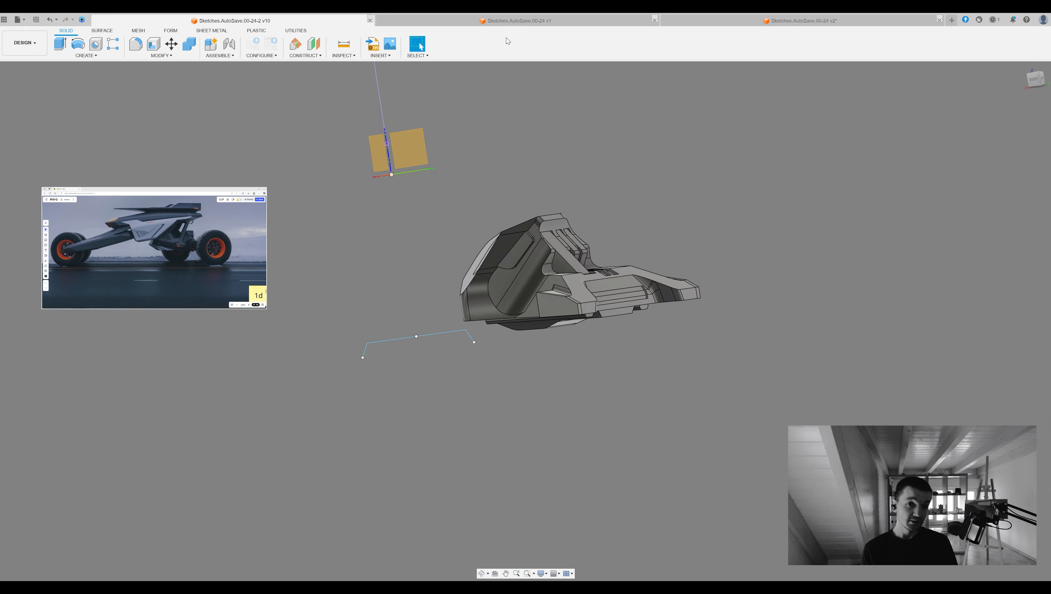
# Switch to the full vehicle assembly document and start an in-canvas render in the Render workspace
pyautogui.click(502, 22)
pyautogui.click(770, 21)
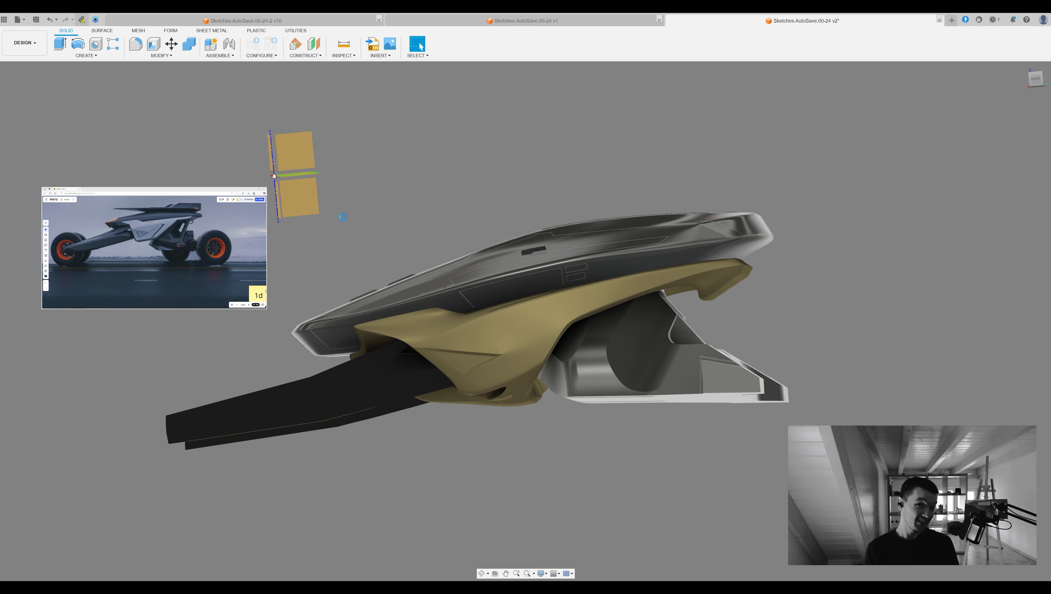
pyautogui.keyDown('shift'); pyautogui.moveTo(540, 159); pyautogui.dragTo(791, 183, button='middle'); pyautogui.keyUp('shift')
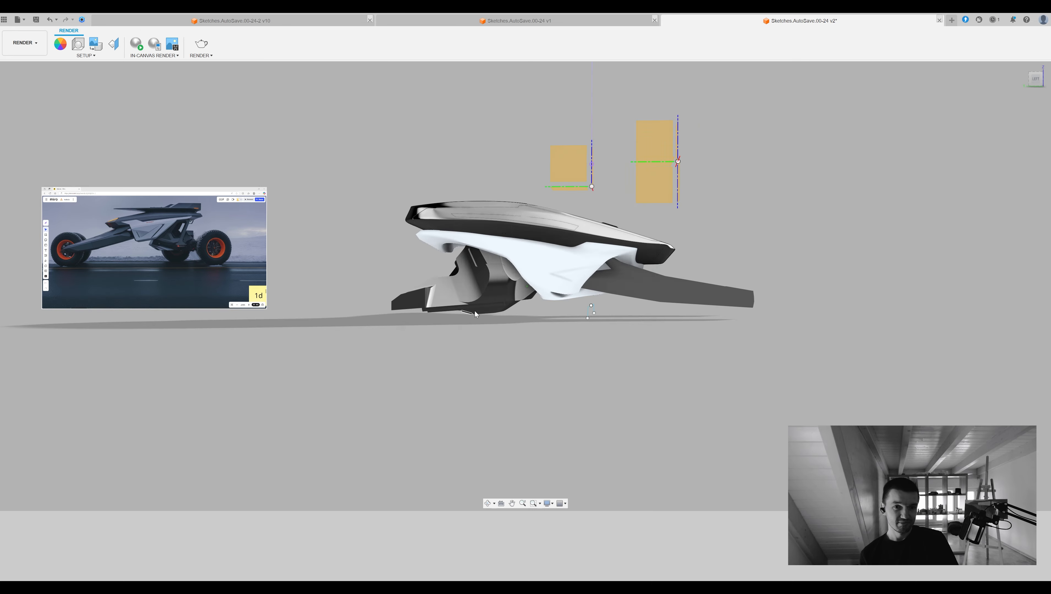
pyautogui.scroll(3, 605, 202)
pyautogui.click(136, 44)
# Examine the rendered vehicle from the side, above the upper shell and around the rear body
pyautogui.keyDown('shift'); pyautogui.moveTo(192, 117); pyautogui.dragTo(248, 177, button='middle'); pyautogui.keyUp('shift')
pyautogui.keyDown('shift'); pyautogui.moveTo(704, 434); pyautogui.dragTo(708, 429, button='middle'); pyautogui.keyUp('shift')
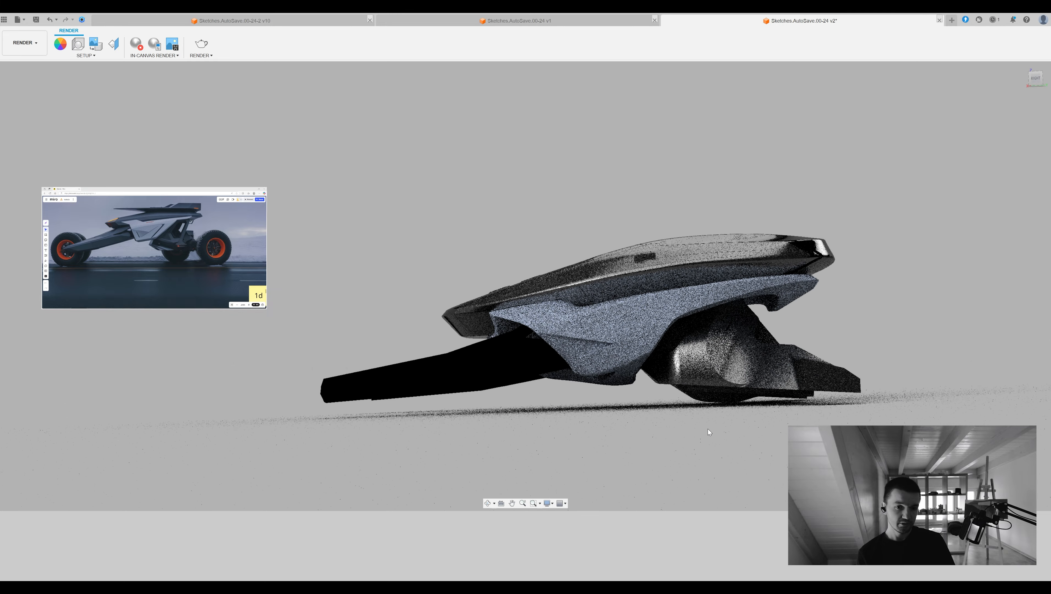
pyautogui.keyDown('shift'); pyautogui.moveTo(946, 158); pyautogui.dragTo(939, 177, button='middle'); pyautogui.keyUp('shift')
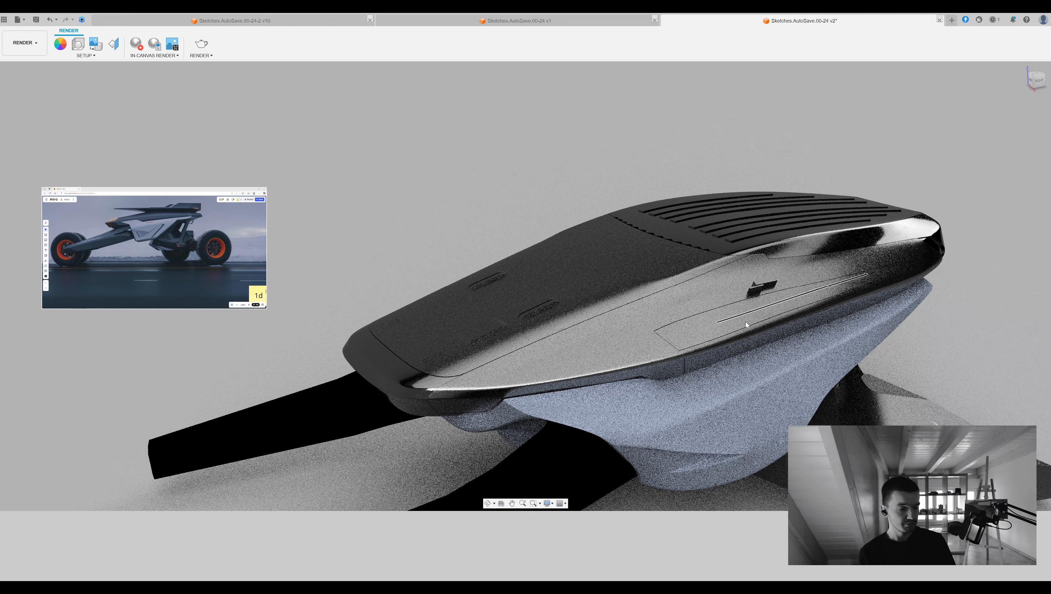
pyautogui.scroll(-4, 746, 325)
pyautogui.keyDown('shift'); pyautogui.moveTo(746, 325); pyautogui.dragTo(514, 223, button='middle'); pyautogui.keyUp('shift')
pyautogui.scroll(5, 953, 211)
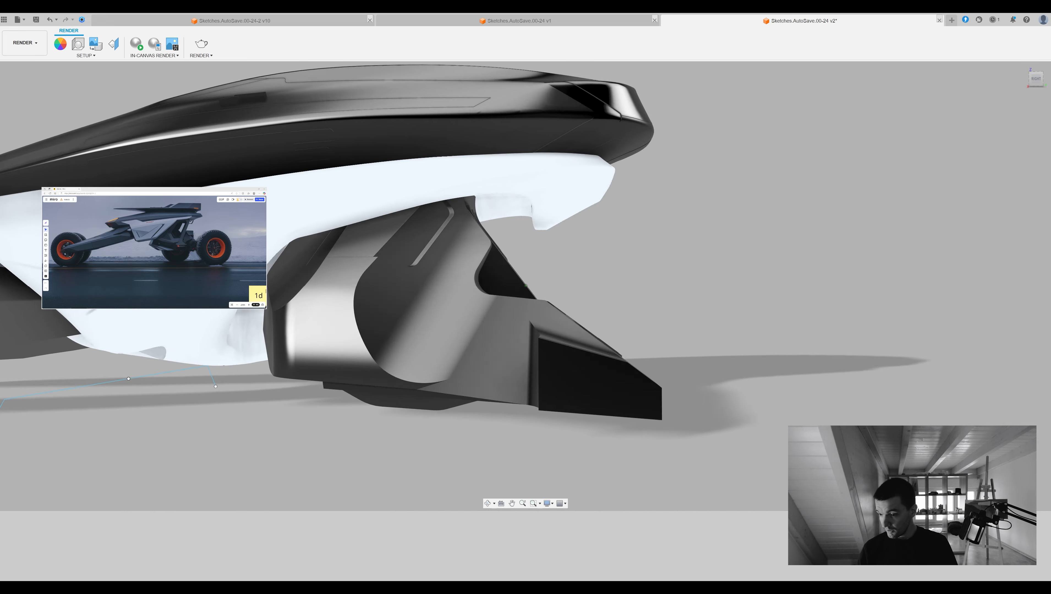
pyautogui.keyDown('shift'); pyautogui.moveTo(954, 332); pyautogui.dragTo(366, 270, button='middle'); pyautogui.keyUp('shift')
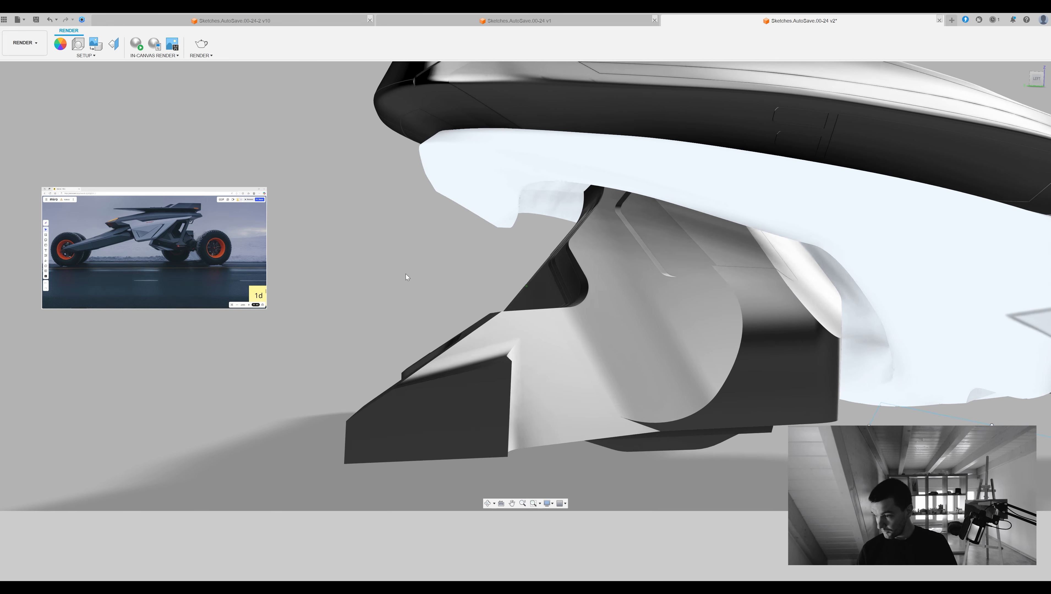
# Switch to the untitled design with the faceted arm and merge the triangular facets on its blunt end face
pyautogui.hotkey('ctrl', 'Tab')
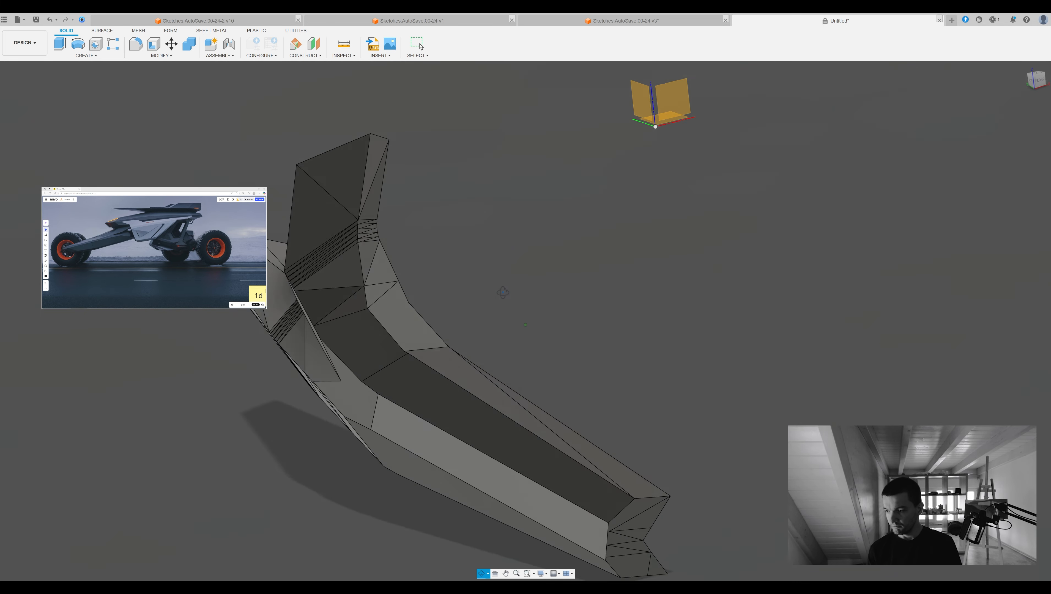
pyautogui.click(375, 360)
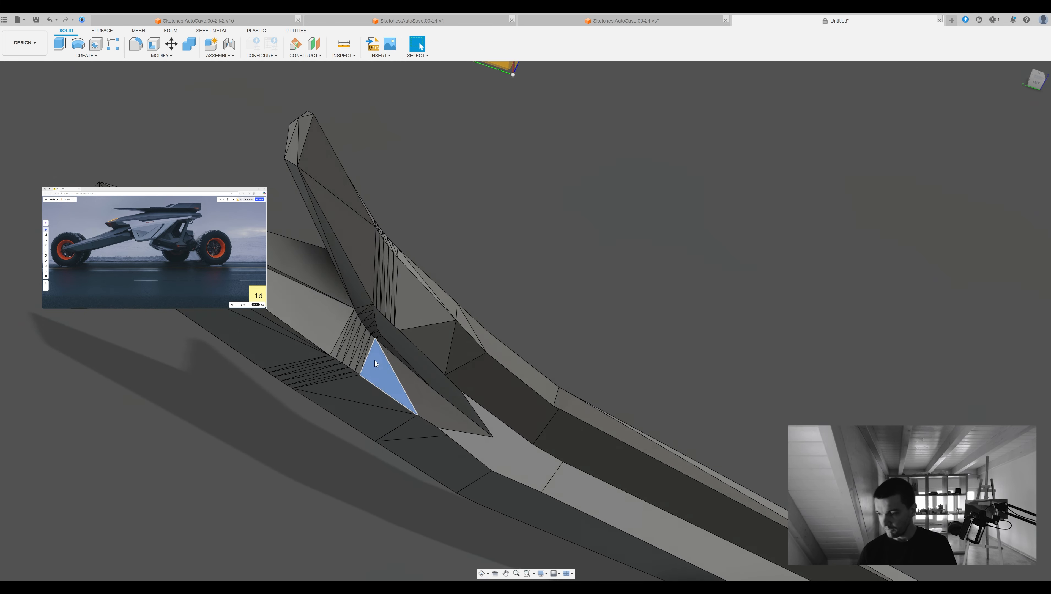
pyautogui.scroll(5, 354, 349)
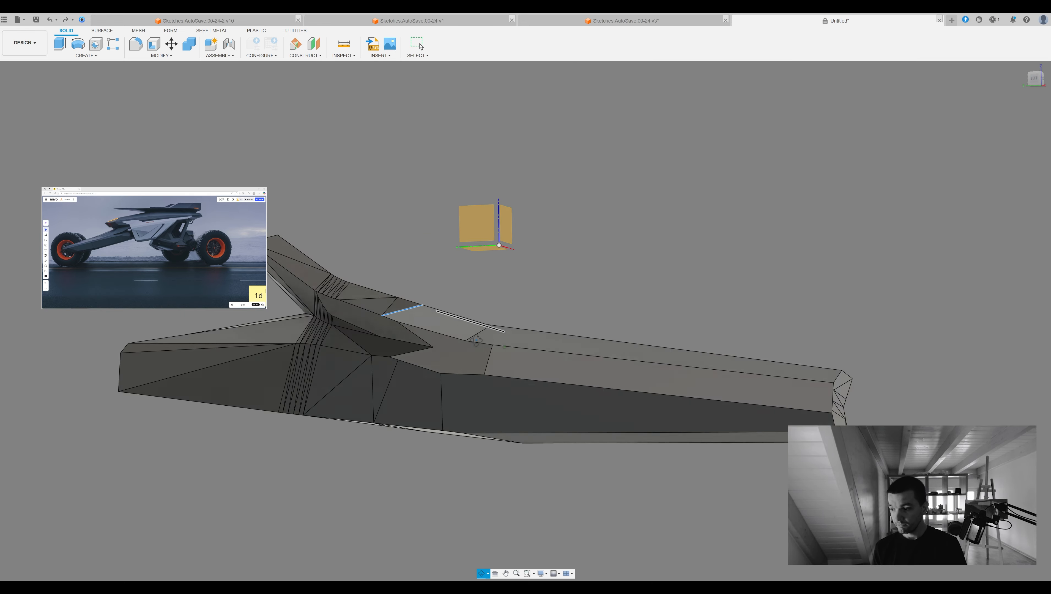
pyautogui.click(441, 315)
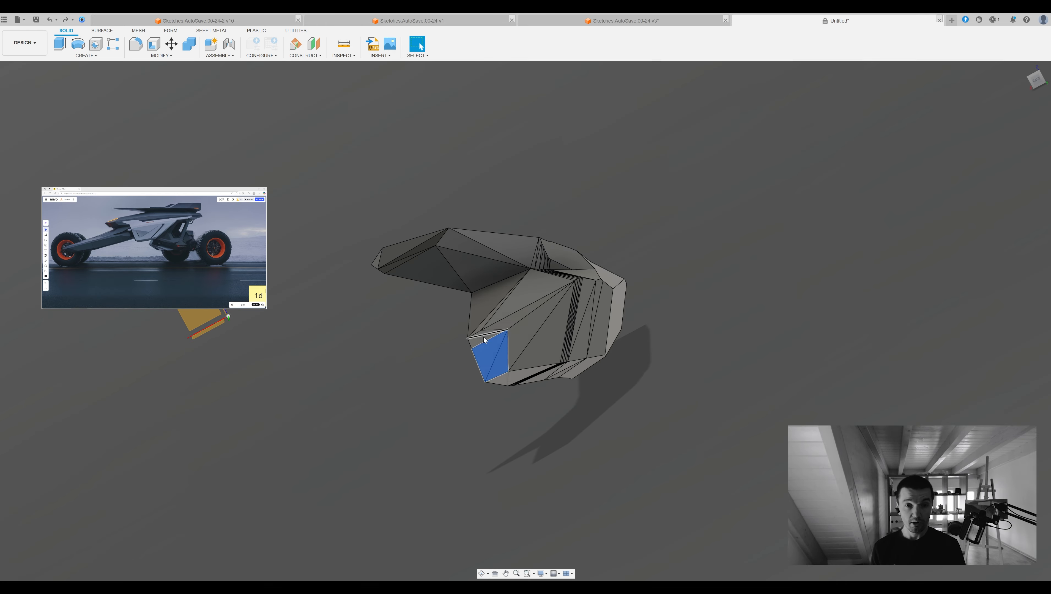
pyautogui.scroll(5, 484, 336)
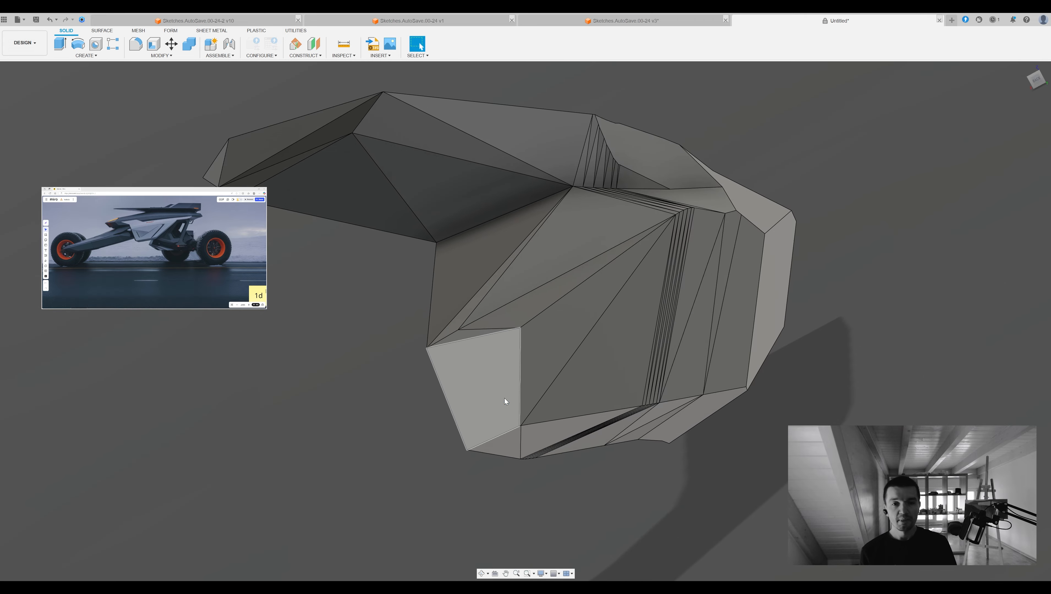
# Try deleting a facet on the forked end of the arm and undo the deletion
pyautogui.keyDown('shift'); pyautogui.moveTo(454, 329); pyautogui.dragTo(321, 337, button='middle'); pyautogui.keyUp('shift')
pyautogui.click(320, 336)
pyautogui.press('Delete')
pyautogui.hotkey('ctrl', 'z')
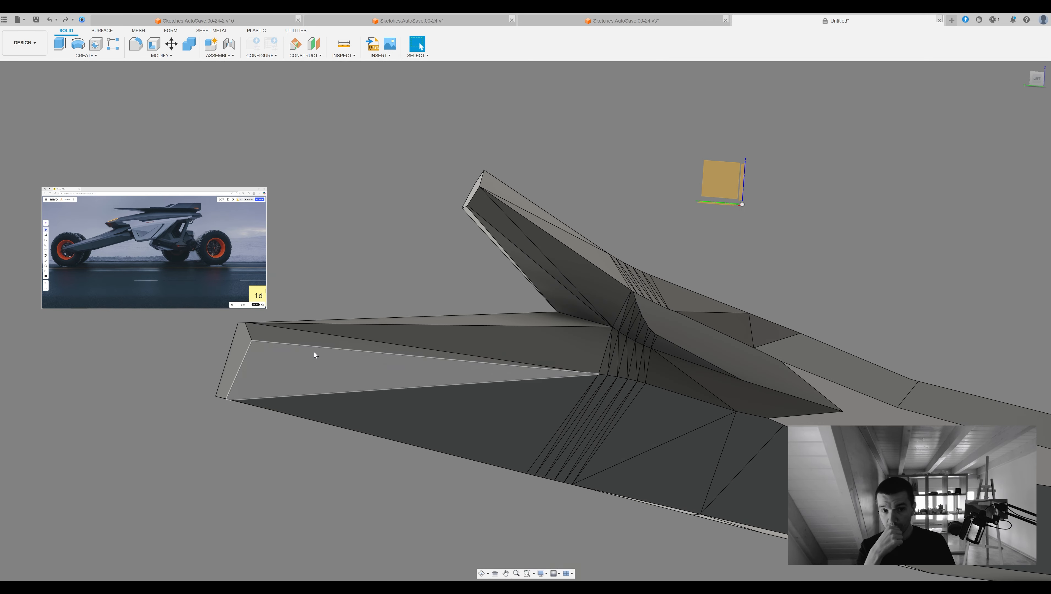
pyautogui.keyDown('shift'); pyautogui.moveTo(411, 240); pyautogui.dragTo(519, 437, button='middle'); pyautogui.keyUp('shift')
pyautogui.keyDown('shift'); pyautogui.moveTo(598, 477); pyautogui.dragTo(502, 282, button='middle'); pyautogui.keyUp('shift')
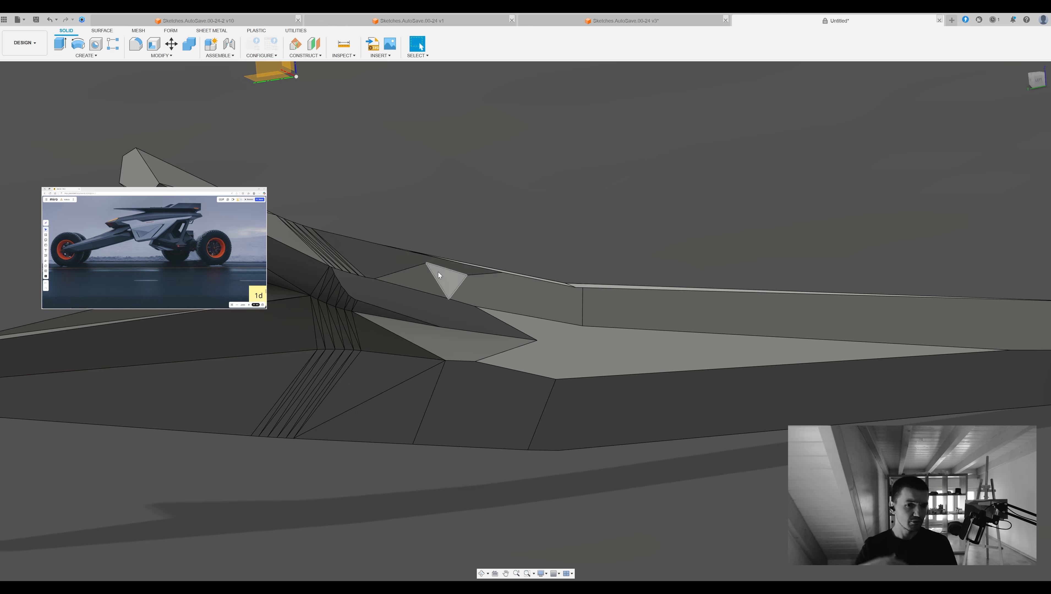
# Merge the tapered facet beside the fork crease with the narrow facet next to it
pyautogui.keyDown('shift'); pyautogui.moveTo(423, 269); pyautogui.dragTo(540, 316, button='middle'); pyautogui.keyUp('shift')
pyautogui.click(540, 314)
pyautogui.scroll(3, 511, 314)
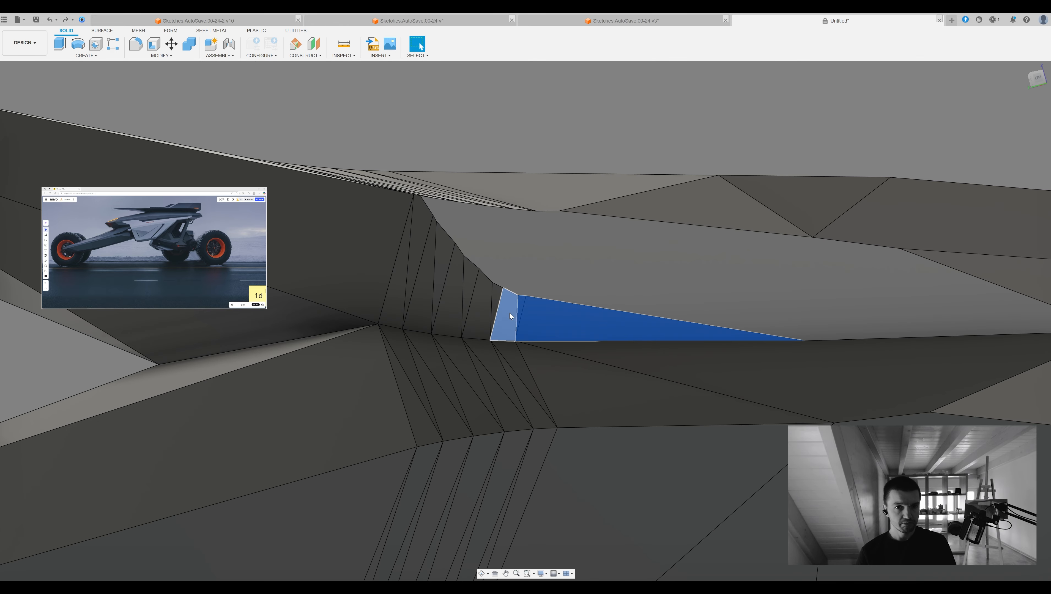
pyautogui.keyDown('shift'); pyautogui.moveTo(419, 269); pyautogui.dragTo(515, 346, button='middle'); pyautogui.keyUp('shift')
pyautogui.keyDown('shift'); pyautogui.moveTo(735, 362); pyautogui.dragTo(460, 375, button='middle'); pyautogui.keyUp('shift')
pyautogui.scroll(4, 460, 374)
pyautogui.hotkey('ctrl', 'y')
pyautogui.moveTo(394, 390); pyautogui.dragTo(463, 336, button='middle')
pyautogui.scroll(-4, 499, 356)
pyautogui.press('Return')
pyautogui.scroll(4, 500, 316)
# Delete the first narrow strip facets running across the bend on the lower fork arm's side face
pyautogui.click(491, 300)
pyautogui.keyDown('shift'); pyautogui.moveTo(506, 376); pyautogui.dragTo(540, 403, button='middle'); pyautogui.keyUp('shift')
pyautogui.scroll(-5, 442, 309)
pyautogui.scroll(3, 605, 320)
pyautogui.scroll(4, 540, 403)
pyautogui.scroll(3, 541, 402)
pyautogui.click(525, 399)
pyautogui.press('Delete')
pyautogui.click(522, 398)
pyautogui.press('Delete')
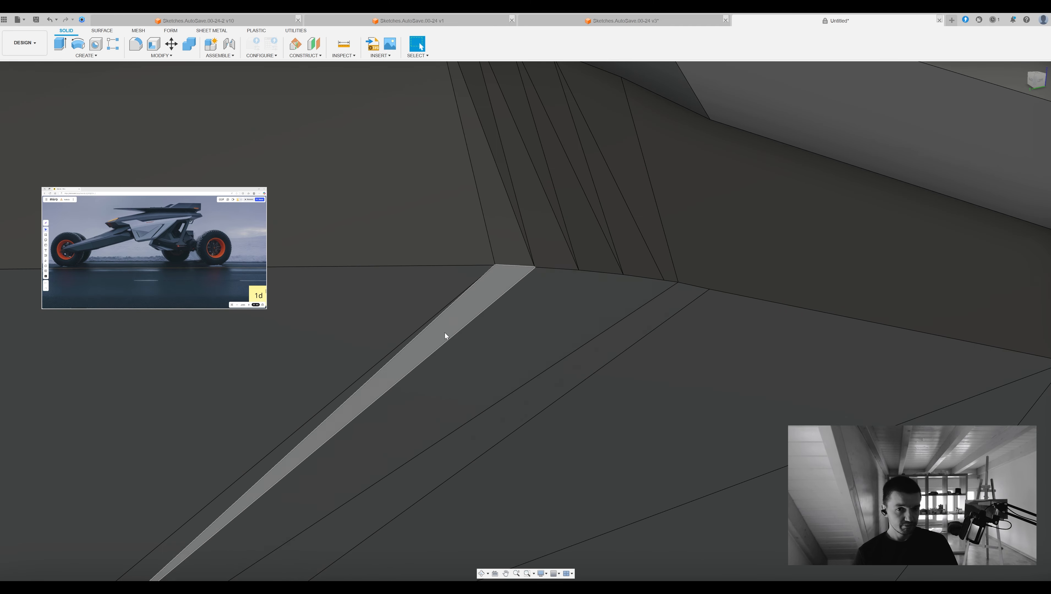
# Delete further long sliver facets running down the lower fork arm's dark side face
pyautogui.click(444, 333)
pyautogui.press('Delete')
pyautogui.scroll(2, 467, 366)
pyautogui.scroll(-3, 496, 416)
pyautogui.moveTo(495, 416); pyautogui.dragTo(501, 374, button='middle')
pyautogui.click(503, 373)
pyautogui.press('Delete')
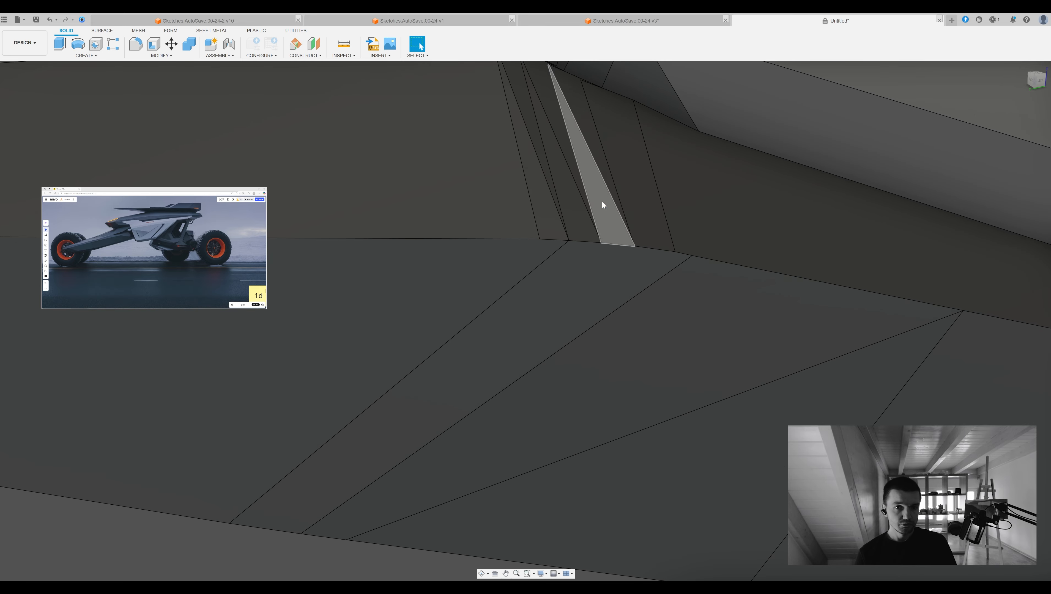
# Delete the narrow sliver facets in the band between the side edge and the upper fork
pyautogui.click(602, 202)
pyautogui.press('Delete')
pyautogui.moveTo(602, 202); pyautogui.dragTo(602, 294, button='middle')
pyautogui.click(565, 172)
pyautogui.press('Delete')
pyautogui.click(603, 285)
pyautogui.press('Delete')
pyautogui.click(556, 277)
pyautogui.press('Delete')
# Undo the last facet deletion and delete the long thin sliver along the lower fork arm's upper edge
pyautogui.moveTo(624, 244); pyautogui.dragTo(477, 262, button='middle')
pyautogui.scroll(-3, 732, 452)
pyautogui.keyDown('shift'); pyautogui.moveTo(731, 452); pyautogui.dragTo(526, 308, button='middle'); pyautogui.keyUp('shift')
pyautogui.hotkey('ctrl', 'z')
pyautogui.moveTo(514, 367); pyautogui.dragTo(793, 411, button='middle')
pyautogui.click(641, 272)
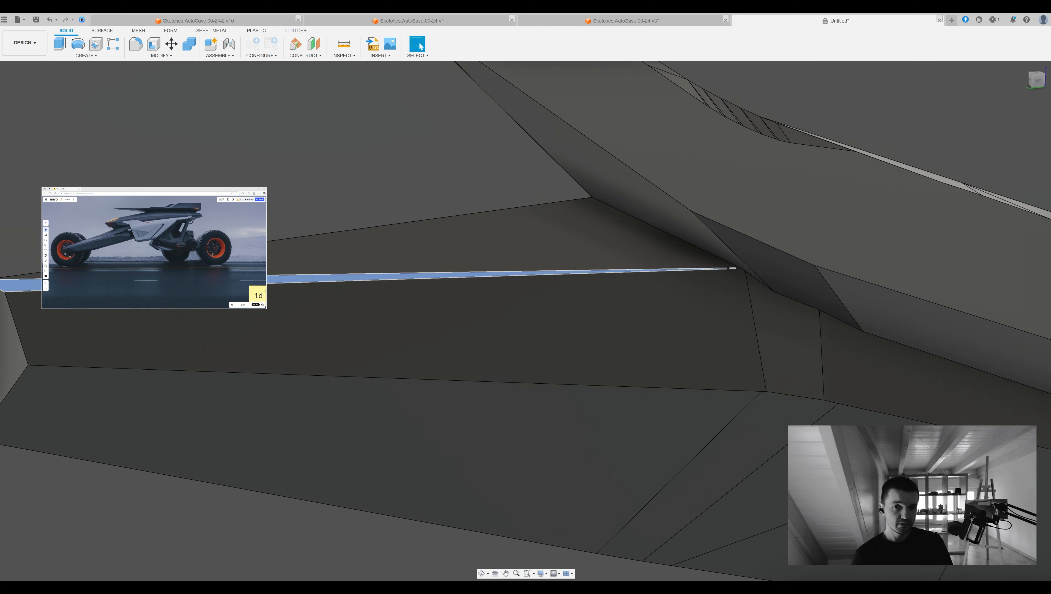
pyautogui.press('Delete')
# Undo the last facet change on the arm
pyautogui.scroll(-3, 642, 266)
pyautogui.moveTo(642, 270); pyautogui.dragTo(776, 404, button='middle')
pyautogui.scroll(-3, 776, 403)
pyautogui.keyDown('shift'); pyautogui.moveTo(687, 364); pyautogui.dragTo(643, 378, button='middle'); pyautogui.keyUp('shift')
pyautogui.scroll(5, 507, 398)
pyautogui.scroll(-6, 541, 377)
pyautogui.hotkey('ctrl', 'z')
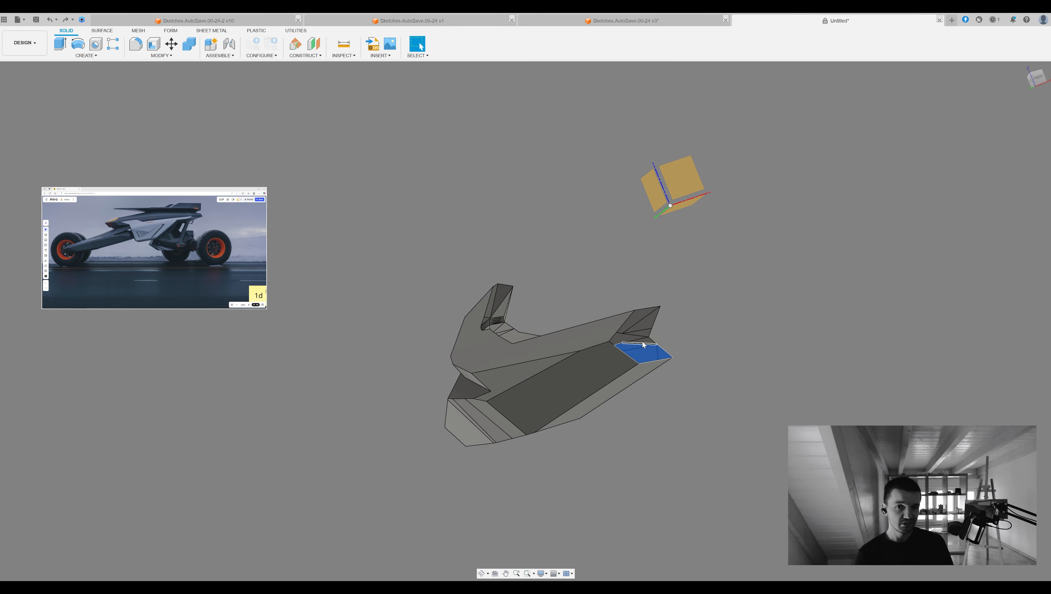
# Delete the stacked narrow facets on the curved bend at the base of the raised fork arm
pyautogui.scroll(3, 642, 345)
pyautogui.keyDown('shift'); pyautogui.moveTo(758, 338); pyautogui.dragTo(542, 360, button='middle'); pyautogui.keyUp('shift')
pyautogui.scroll(-3, 569, 433)
pyautogui.scroll(6, 509, 433)
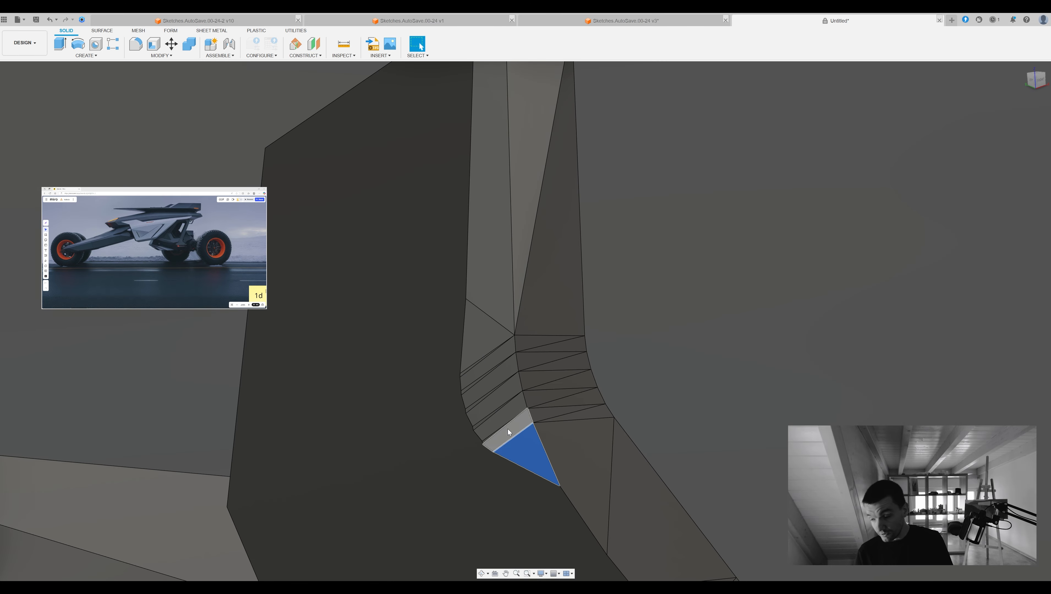
pyautogui.scroll(-2, 509, 377)
pyautogui.scroll(3, 507, 371)
pyautogui.scroll(4, 497, 416)
pyautogui.scroll(-2, 493, 403)
pyautogui.press('Delete')
pyautogui.click(544, 350)
pyautogui.press('Delete')
# Delete the large curved facet and the adjoining triangular facet left at the raised fork arm's bend
pyautogui.click(587, 400)
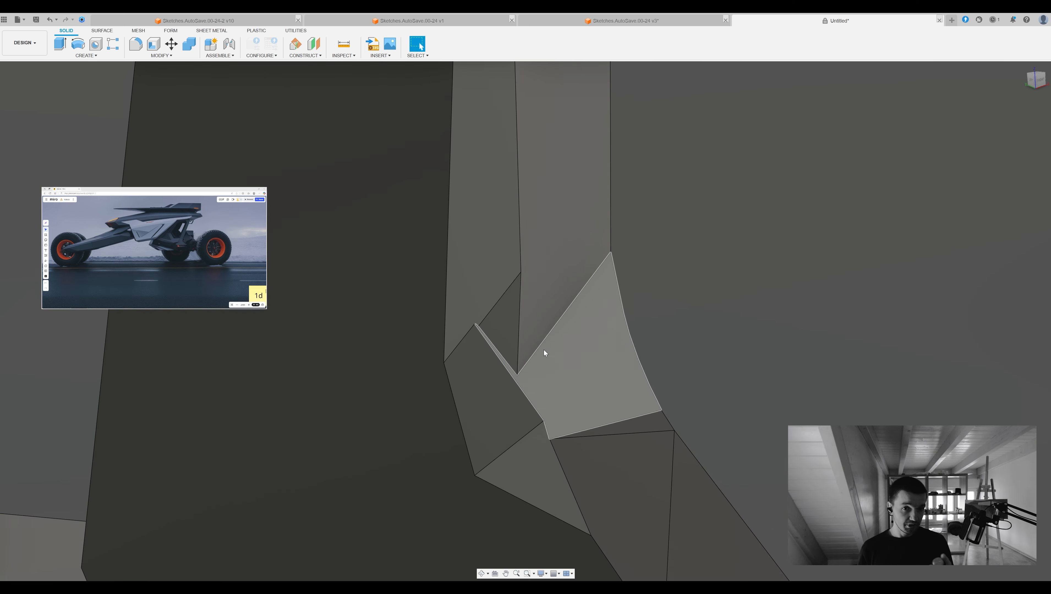
pyautogui.press('Delete')
pyautogui.scroll(-2, 574, 420)
pyautogui.click(502, 427)
pyautogui.press('Delete')
# Delete another leftover facet just below the raised fork arm's bend
pyautogui.scroll(-1, 501, 427)
pyautogui.moveTo(558, 476); pyautogui.dragTo(421, 438, button='middle')
pyautogui.moveTo(555, 531); pyautogui.dragTo(509, 359, button='middle')
pyautogui.scroll(-2, 521, 408)
pyautogui.click(486, 432)
pyautogui.press('Delete')
# Select and delete a leftover triangular facet along the arm's inner channel
pyautogui.scroll(-1, 487, 432)
pyautogui.click(458, 292)
pyautogui.scroll(-3, 415, 273)
pyautogui.keyDown('shift'); pyautogui.moveTo(415, 274); pyautogui.dragTo(589, 250, button='middle'); pyautogui.keyUp('shift')
pyautogui.click(473, 408)
pyautogui.press('Delete')
# Undo the last facet deletion in the arm's long inner channel
pyautogui.moveTo(587, 433); pyautogui.dragTo(384, 383, button='middle')
pyautogui.moveTo(375, 464)
pyautogui.keyDown('shift'); pyautogui.mouseDown(button='middle')
pyautogui.moveTo(250, 437)
pyautogui.moveTo(378, 449)
pyautogui.mouseUp(button='middle'); pyautogui.keyUp('shift')
pyautogui.scroll(2, 378, 449)
pyautogui.click(378, 449)
pyautogui.hotkey('ctrl', 'z')
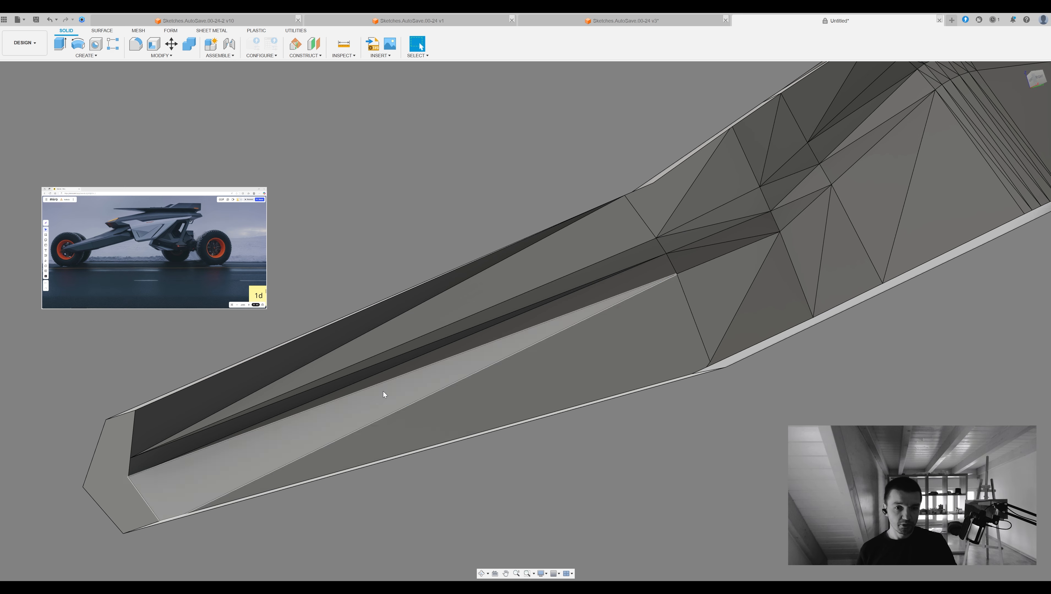
# Examine the narrow strip facets fanning down from the arm's bend
pyautogui.scroll(-3, 383, 391)
pyautogui.moveTo(383, 391); pyautogui.dragTo(292, 421, button='middle')
pyautogui.scroll(2, 679, 459)
pyautogui.keyDown('shift'); pyautogui.moveTo(651, 382); pyautogui.dragTo(635, 363, button='middle'); pyautogui.keyUp('shift')
pyautogui.scroll(3, 475, 348)
pyautogui.moveTo(475, 348); pyautogui.dragTo(468, 399, button='middle')
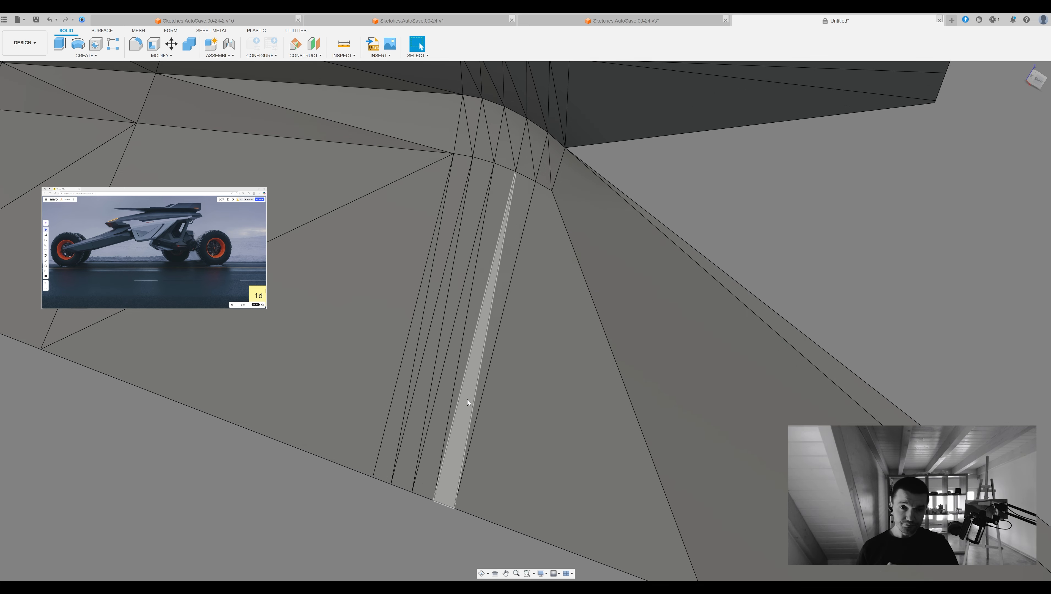
pyautogui.scroll(-3, 476, 403)
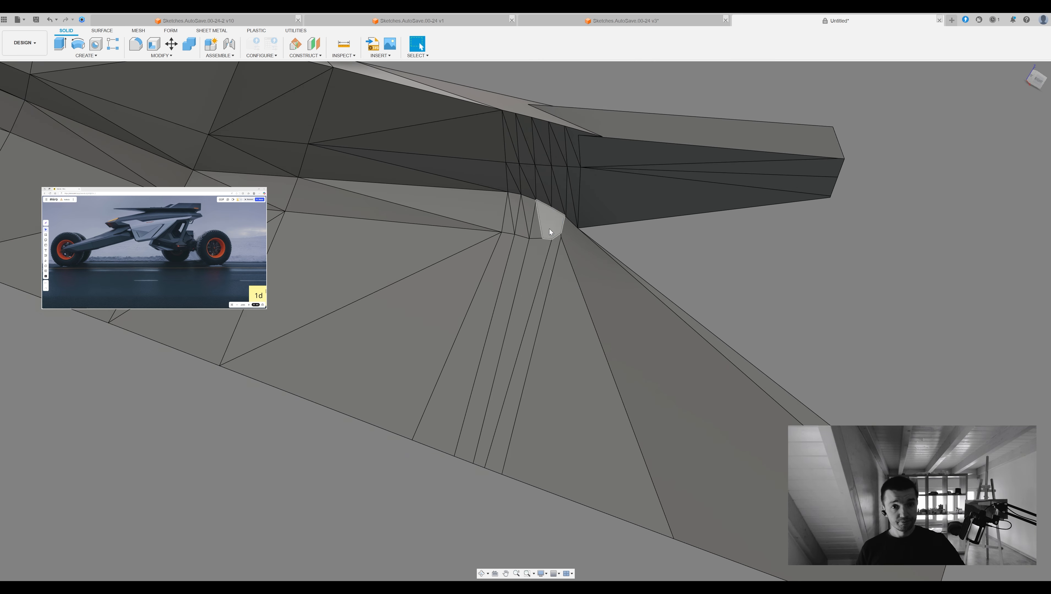
# Clear surplus strip facets and the adjoining triangular facet below the raised fork arm's bend
pyautogui.scroll(1, 487, 239)
pyautogui.scroll(-4, 539, 322)
pyautogui.keyDown('shift'); pyautogui.moveTo(629, 325); pyautogui.dragTo(707, 363, button='middle'); pyautogui.keyUp('shift')
pyautogui.scroll(2, 541, 299)
pyautogui.moveTo(541, 300); pyautogui.dragTo(551, 373, button='middle')
pyautogui.scroll(-3, 483, 345)
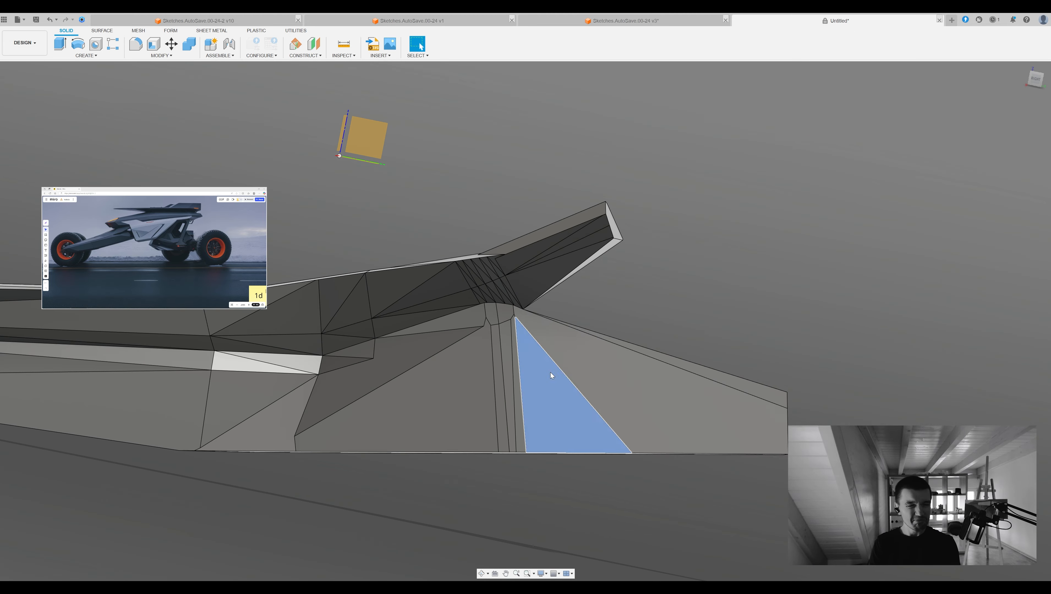
pyautogui.keyDown('shift'); pyautogui.moveTo(533, 301); pyautogui.dragTo(337, 287, button='middle'); pyautogui.keyUp('shift')
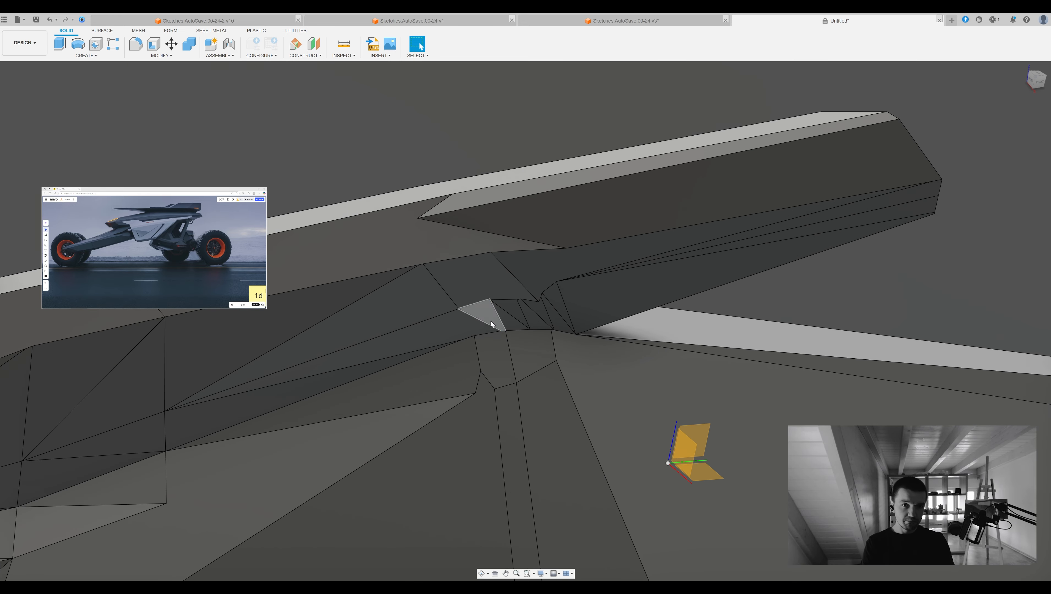
# Undo the last facet deletion and clear the surplus triangular facets from the raised fork arm's inner wall
pyautogui.hotkey('ctrl', 'z')
pyautogui.scroll(-3, 587, 315)
pyautogui.keyDown('shift'); pyautogui.moveTo(587, 315); pyautogui.dragTo(657, 263, button='middle'); pyautogui.keyUp('shift')
pyautogui.scroll(2, 656, 262)
pyautogui.keyDown('shift'); pyautogui.moveTo(501, 356); pyautogui.dragTo(540, 375, button='middle'); pyautogui.keyUp('shift')
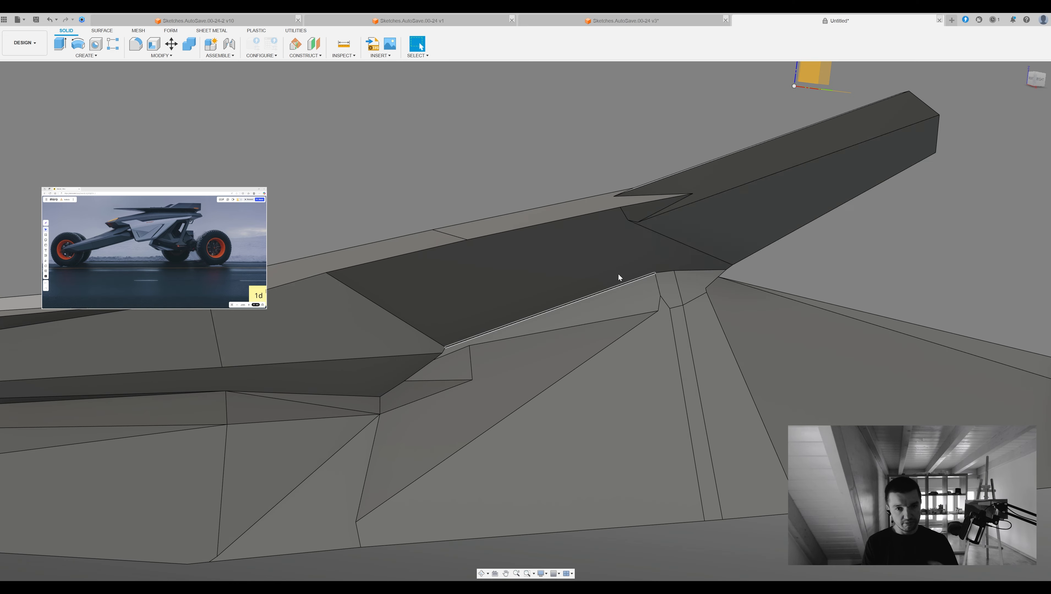
pyautogui.keyDown('shift'); pyautogui.moveTo(796, 268); pyautogui.dragTo(532, 377, button='middle'); pyautogui.keyUp('shift')
pyautogui.scroll(-3, 532, 378)
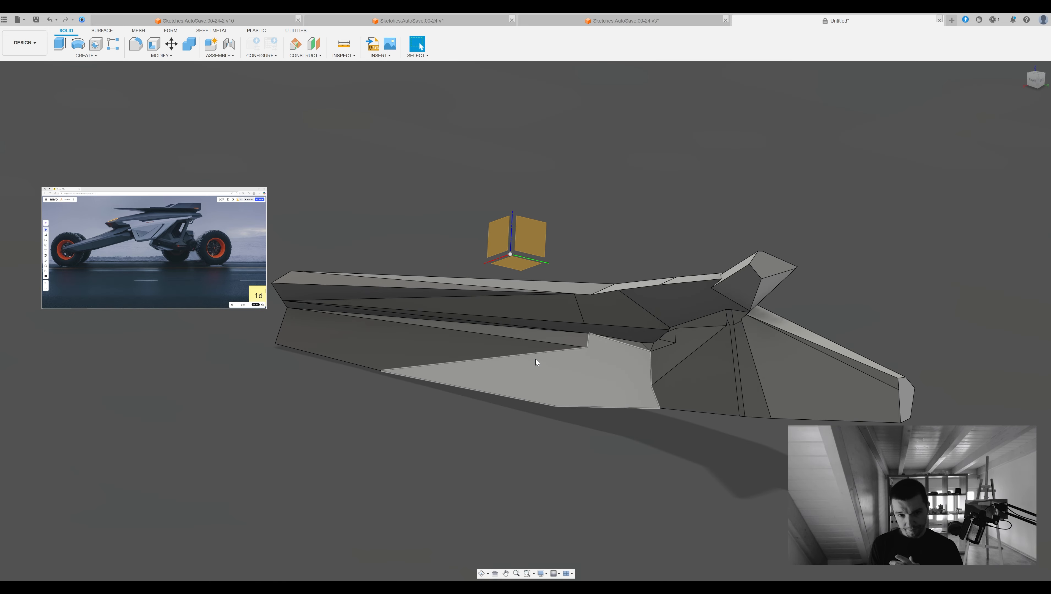
# Undo the last facet change and delete a leftover facet on the lower fork's side
pyautogui.keyDown('shift'); pyautogui.moveTo(603, 376); pyautogui.dragTo(559, 452, button='middle'); pyautogui.keyUp('shift')
pyautogui.scroll(5, 546, 376)
pyautogui.hotkey('ctrl', 'z')
pyautogui.scroll(-2, 807, 399)
pyautogui.moveTo(807, 399); pyautogui.dragTo(723, 255, button='middle')
pyautogui.scroll(2, 723, 255)
pyautogui.click(740, 348)
pyautogui.press('Delete')
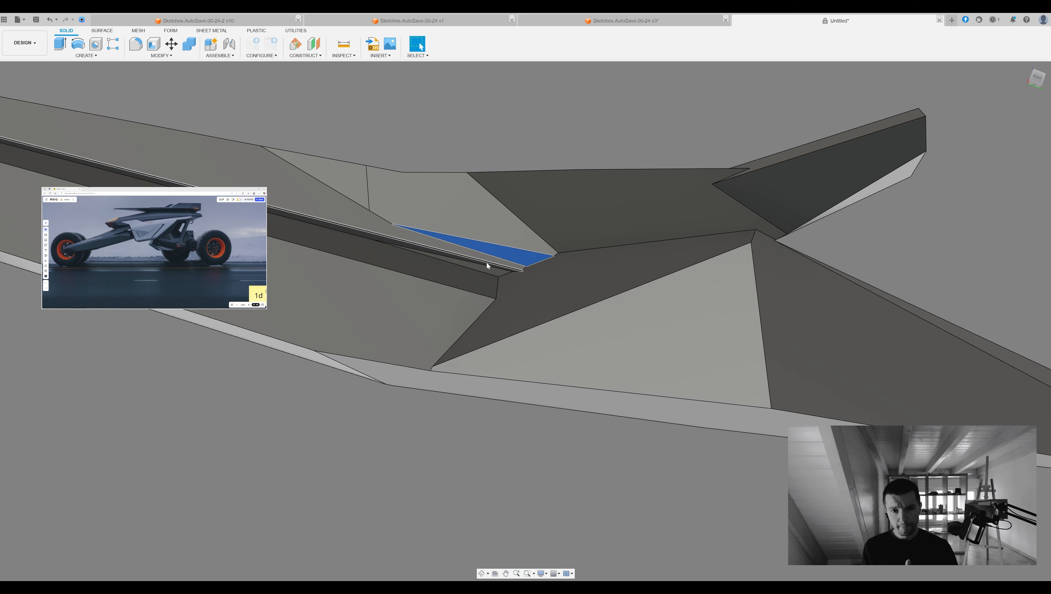
# Delete the leftover triangular and sliver facets where the long channel meets the fork junction
pyautogui.click(489, 270)
pyautogui.press('Delete')
pyautogui.scroll(-5, 508, 290)
pyautogui.moveTo(509, 290)
pyautogui.keyDown('shift'); pyautogui.mouseDown(button='middle')
pyautogui.moveTo(563, 364)
pyautogui.moveTo(523, 296)
pyautogui.mouseUp(button='middle'); pyautogui.keyUp('shift')
pyautogui.click(516, 288)
pyautogui.press('Delete')
pyautogui.scroll(1, 519, 307)
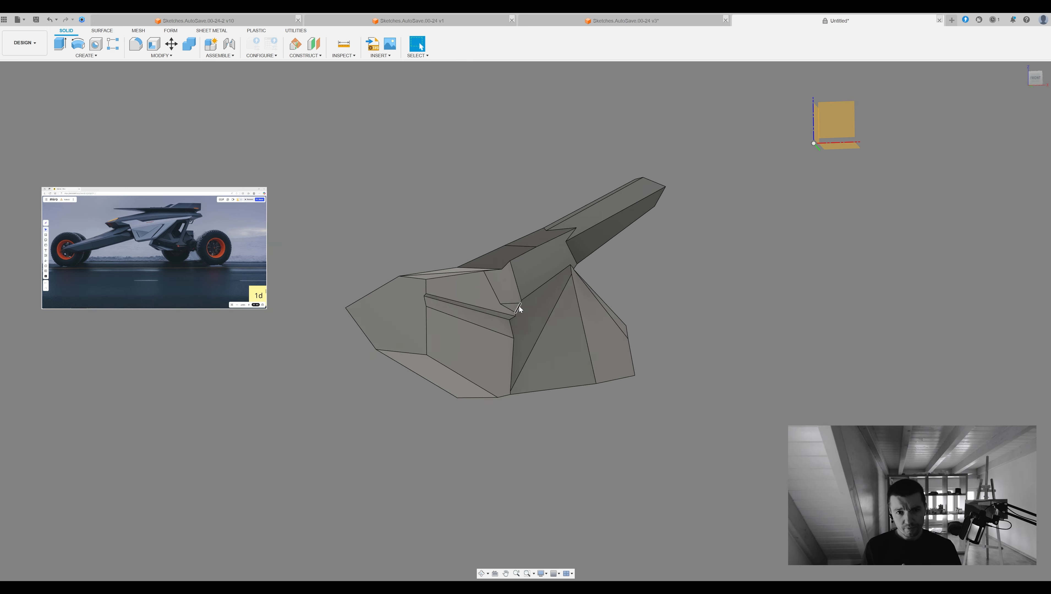
# Adjust the large side face beside the fork junction and save the design as Front Axel
pyautogui.scroll(2, 519, 307)
pyautogui.keyDown('shift'); pyautogui.moveTo(675, 357); pyautogui.dragTo(394, 371, button='middle'); pyautogui.keyUp('shift')
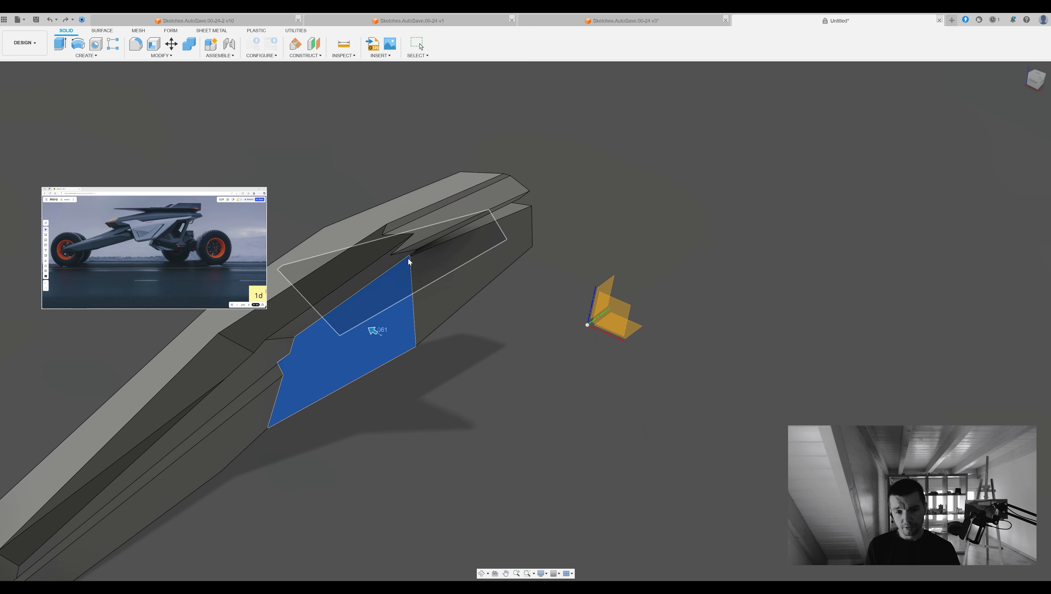
pyautogui.keyDown('shift'); pyautogui.moveTo(711, 298); pyautogui.dragTo(684, 259, button='middle'); pyautogui.keyUp('shift')
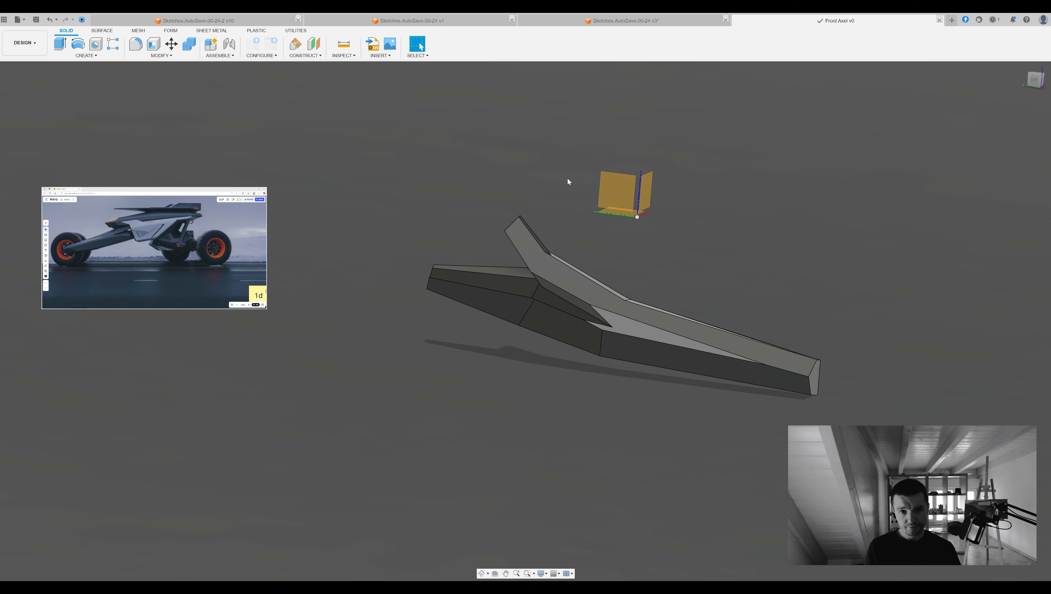
# Switch to the vehicle assembly, insert the Front Axel design from the New Project folder, and accept its placement
pyautogui.click(627, 21)
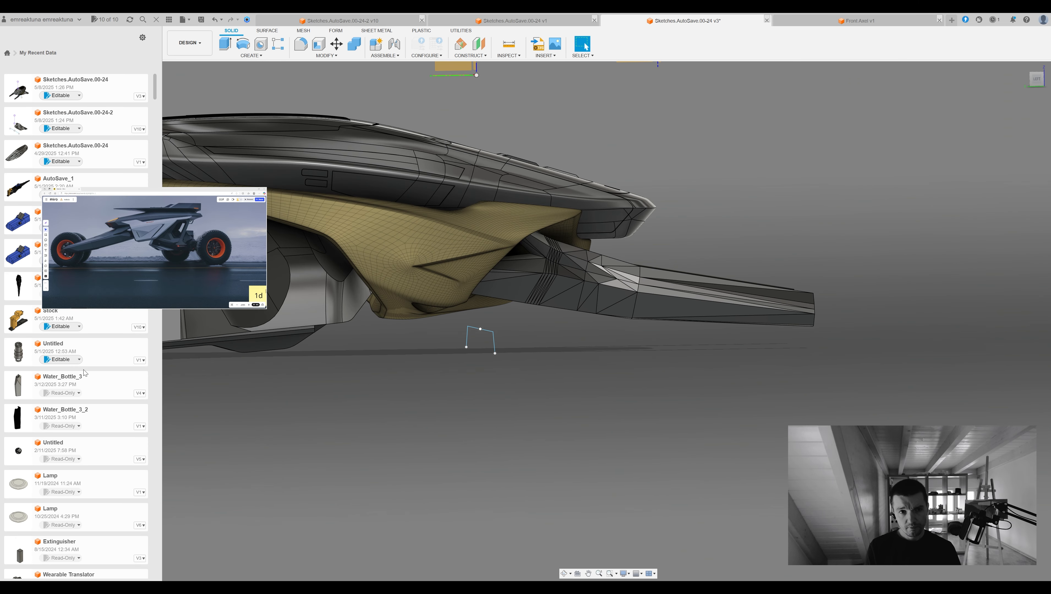
pyautogui.click(7, 51)
pyautogui.scroll(-8, 134, 383)
pyautogui.doubleClick(49, 335)
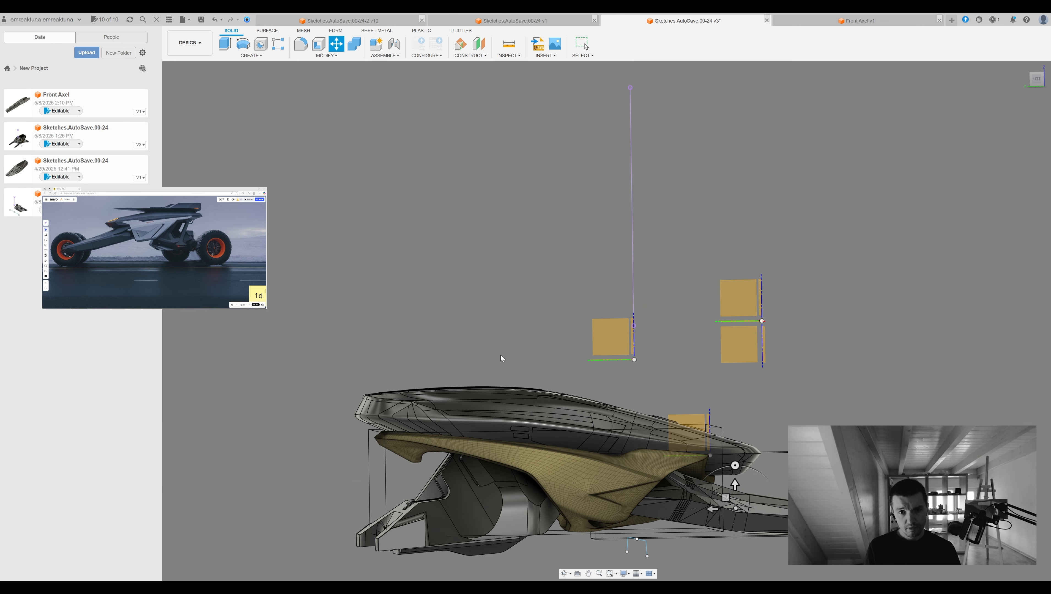
pyautogui.scroll(-1, 523, 331)
pyautogui.moveTo(620, 373); pyautogui.dragTo(534, 391, button='middle')
pyautogui.press('Return')
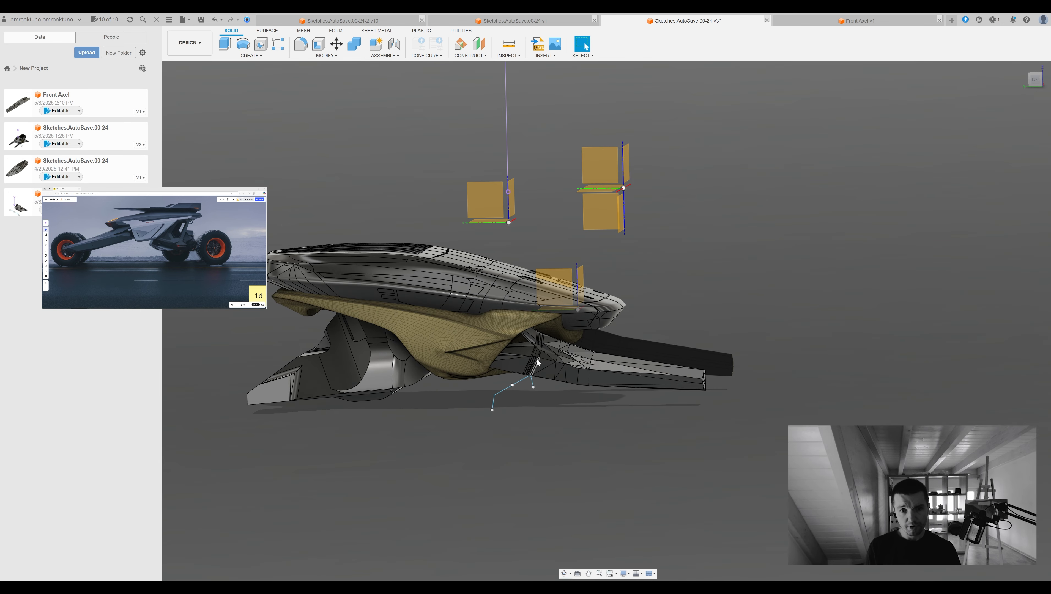
# Inspect the front arms in the vehicle assembly and return to the Front Axel design
pyautogui.scroll(5, 702, 362)
pyautogui.keyDown('shift'); pyautogui.moveTo(571, 329); pyautogui.dragTo(592, 331, button='middle'); pyautogui.keyUp('shift')
pyautogui.keyDown('shift'); pyautogui.moveTo(482, 333); pyautogui.dragTo(608, 371, button='middle'); pyautogui.keyUp('shift')
pyautogui.scroll(-3, 608, 371)
pyautogui.keyDown('shift'); pyautogui.moveTo(599, 324); pyautogui.dragTo(641, 354, button='middle'); pyautogui.keyUp('shift')
pyautogui.click(828, 21)
# Move the long upper channel face on the arm's side slightly by eye
pyautogui.scroll(3, 765, 433)
pyautogui.keyDown('shift'); pyautogui.moveTo(807, 297); pyautogui.dragTo(611, 204, button='middle'); pyautogui.keyUp('shift')
pyautogui.moveTo(611, 204); pyautogui.dragTo(499, 203, button='middle')
pyautogui.press('m')
pyautogui.press('Return')
pyautogui.click(621, 279)
pyautogui.press('m')
pyautogui.moveTo(637, 293); pyautogui.dragTo(642, 299)
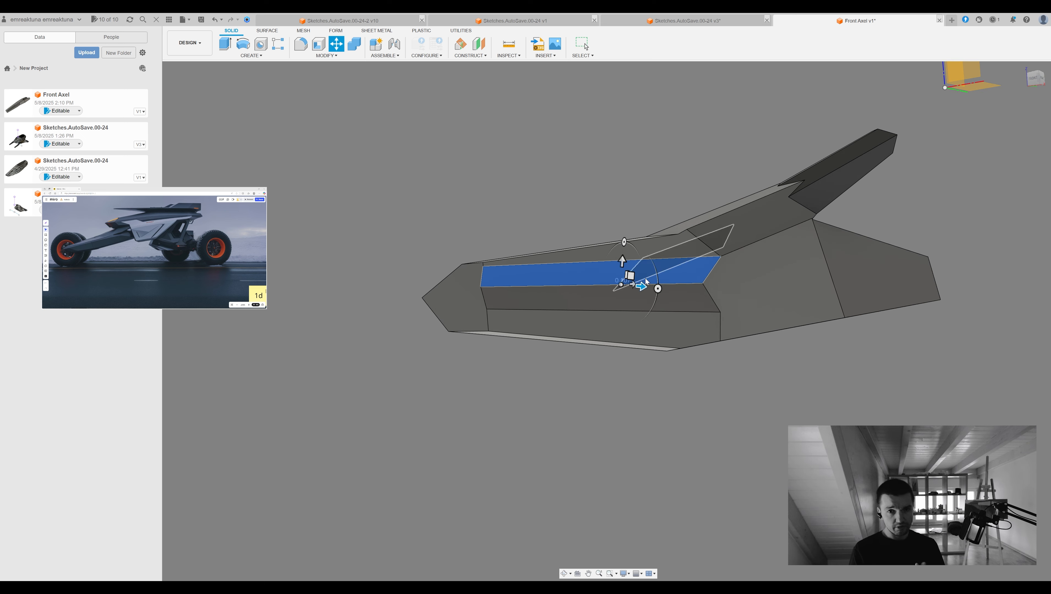
# Apply Move to the inner wall beside the fork junction and to the raised fork arm's triangular end facet
pyautogui.click(739, 249)
pyautogui.press('m')
pyautogui.press('Return')
pyautogui.keyDown('shift'); pyautogui.moveTo(721, 268); pyautogui.dragTo(813, 256, button='middle'); pyautogui.keyUp('shift')
pyautogui.click(811, 255)
pyautogui.press('m')
pyautogui.press('Return')
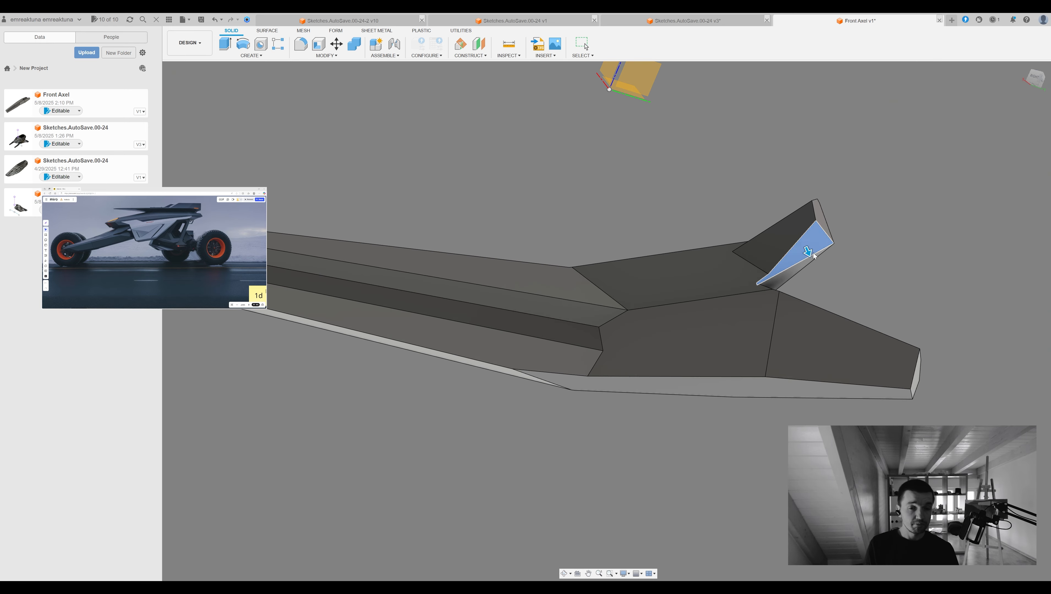
pyautogui.press('Return')
# Try Press Pull on a face of the raised fork arm and undo it
pyautogui.keyDown('shift'); pyautogui.moveTo(1013, 142); pyautogui.dragTo(993, 158, button='middle'); pyautogui.keyUp('shift')
pyautogui.click(781, 246)
pyautogui.press('q')
pyautogui.keyDown('shift'); pyautogui.moveTo(781, 246); pyautogui.dragTo(751, 202, button='middle'); pyautogui.keyUp('shift')
pyautogui.hotkey('ctrl', 'z')
# Adjust a face of the raised fork arm with Move and clear the selection
pyautogui.click(732, 202)
pyautogui.scroll(3, 793, 182)
pyautogui.press('m')
pyautogui.press('Return')
pyautogui.keyDown('shift'); pyautogui.moveTo(676, 198); pyautogui.dragTo(707, 307, button='middle'); pyautogui.keyUp('shift')
pyautogui.click(707, 307)
pyautogui.press('Escape')
pyautogui.keyDown('shift'); pyautogui.moveTo(1006, 141); pyautogui.dragTo(744, 256, button='middle'); pyautogui.keyUp('shift')
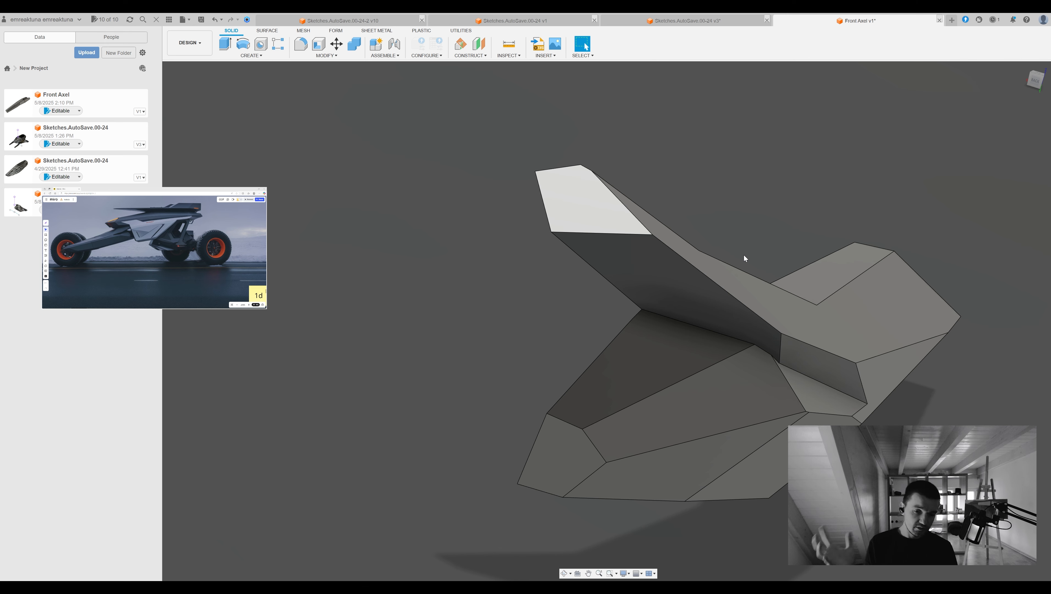
pyautogui.keyDown('shift'); pyautogui.moveTo(744, 256); pyautogui.dragTo(721, 313, button='middle'); pyautogui.keyUp('shift')
pyautogui.click(721, 313)
pyautogui.click(771, 298)
pyautogui.moveTo(644, 366); pyautogui.dragTo(510, 396, button='middle')
pyautogui.click(535, 388)
pyautogui.press('q')
pyautogui.moveTo(510, 395); pyautogui.dragTo(481, 403)
pyautogui.press('Escape')
# Try to move the faces around the fork junction and undo the change
pyautogui.click(649, 418)
pyautogui.keyDown('shift'); pyautogui.moveTo(666, 433); pyautogui.dragTo(526, 418, button='middle'); pyautogui.keyUp('shift')
pyautogui.press('m')
pyautogui.keyDown('shift'); pyautogui.moveTo(638, 356); pyautogui.dragTo(603, 249, button='middle'); pyautogui.keyUp('shift')
pyautogui.hotkey('ctrl', 'z')
pyautogui.click(577, 275)
pyautogui.press('m')
pyautogui.keyDown('shift'); pyautogui.moveTo(641, 310); pyautogui.dragTo(555, 308, button='middle'); pyautogui.keyUp('shift')
pyautogui.press('Escape')
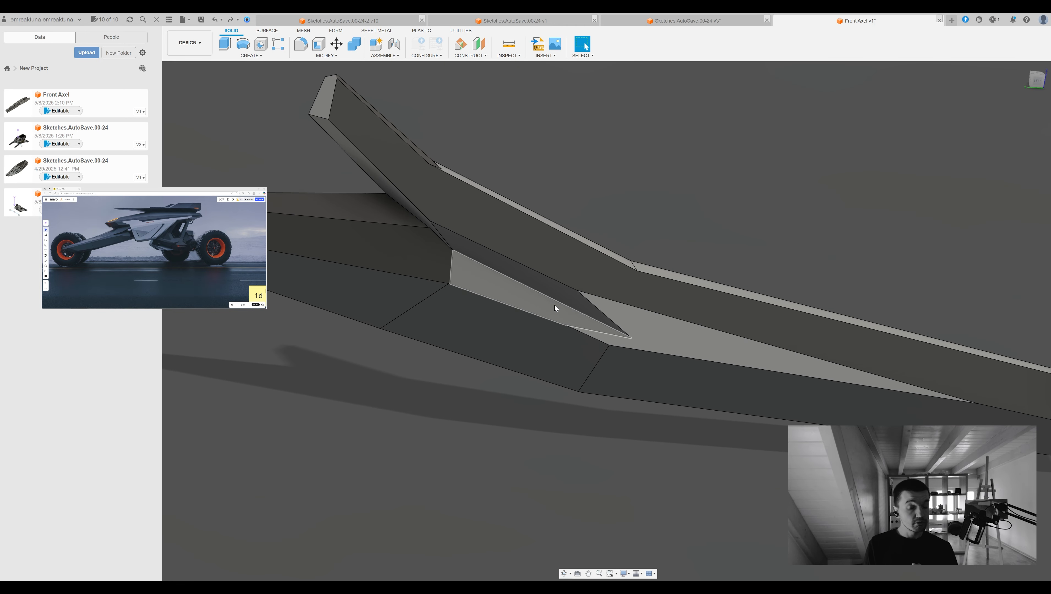
# Move the arm's long notched side face and pull the adjacent face beneath the fork junction outward
pyautogui.click(467, 281)
pyautogui.press('m')
pyautogui.keyDown('shift'); pyautogui.moveTo(468, 281); pyautogui.dragTo(614, 322, button='middle'); pyautogui.keyUp('shift')
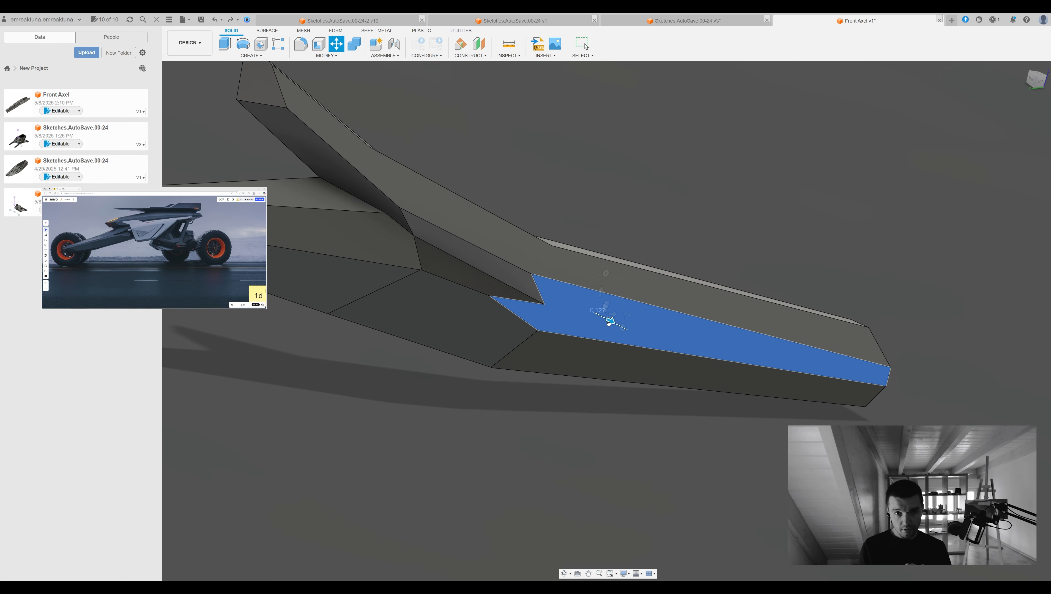
pyautogui.press('Return')
pyautogui.keyDown('shift'); pyautogui.moveTo(503, 332); pyautogui.dragTo(531, 411, button='middle'); pyautogui.keyUp('shift')
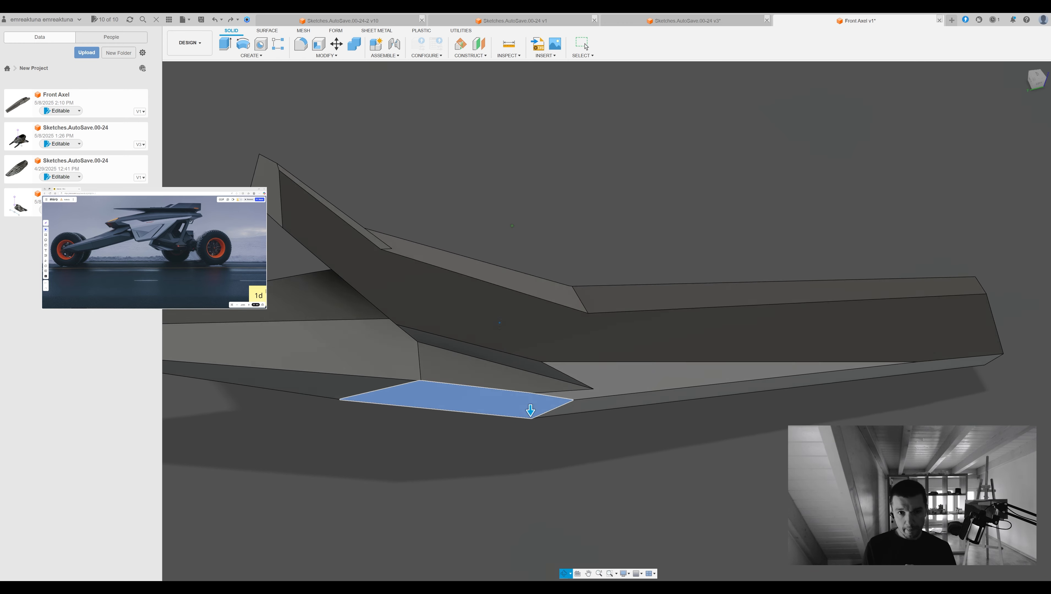
pyautogui.moveTo(530, 411); pyautogui.dragTo(530, 434)
# Rotate the narrow strip face along the inner edge of the fork junction slightly with Move
pyautogui.keyDown('shift'); pyautogui.moveTo(531, 434); pyautogui.dragTo(547, 368, button='middle'); pyautogui.keyUp('shift')
pyautogui.click(550, 366)
pyautogui.press('m')
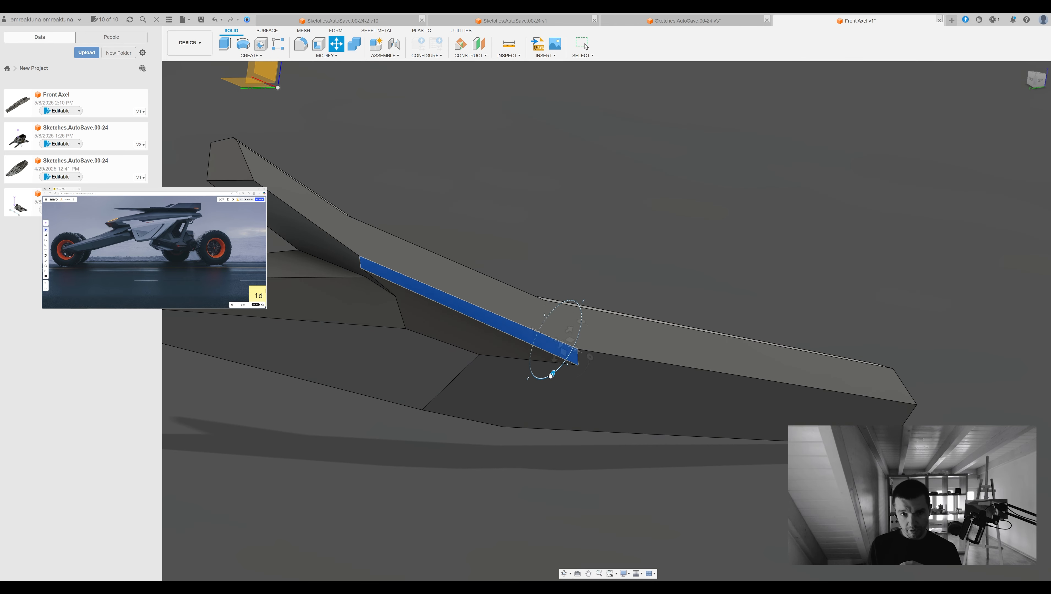
pyautogui.moveTo(551, 376); pyautogui.dragTo(504, 352)
pyautogui.press('Return')
# Move the inner fork face directly below the narrow strip by eye
pyautogui.click(504, 352)
pyautogui.keyDown('shift'); pyautogui.moveTo(504, 352); pyautogui.dragTo(604, 344, button='middle'); pyautogui.keyUp('shift')
pyautogui.press('m')
pyautogui.moveTo(605, 344); pyautogui.dragTo(710, 372)
pyautogui.press('Return')
# Reposition two more faces around the fork's inner notch with Move
pyautogui.keyDown('shift'); pyautogui.moveTo(710, 371); pyautogui.dragTo(658, 348, button='middle'); pyautogui.keyUp('shift')
pyautogui.click(657, 347)
pyautogui.press('m')
pyautogui.press('Return')
pyautogui.keyDown('shift'); pyautogui.moveTo(1009, 240); pyautogui.dragTo(700, 366, button='middle'); pyautogui.keyUp('shift')
pyautogui.click(699, 367)
pyautogui.press('m')
pyautogui.moveTo(711, 397); pyautogui.dragTo(701, 404)
pyautogui.press('Return')
# Try Press Pull on the faces at the raised fork arm's end
pyautogui.keyDown('shift'); pyautogui.moveTo(701, 403); pyautogui.dragTo(667, 390, button='middle'); pyautogui.keyUp('shift')
pyautogui.click(582, 365)
pyautogui.press('m')
pyautogui.keyDown('shift'); pyautogui.moveTo(631, 441); pyautogui.dragTo(461, 278, button='middle'); pyautogui.keyUp('shift')
pyautogui.press('Escape')
pyautogui.click(511, 262)
pyautogui.press('q')
pyautogui.keyDown('shift'); pyautogui.moveTo(539, 266); pyautogui.dragTo(547, 249, button='middle'); pyautogui.keyUp('shift')
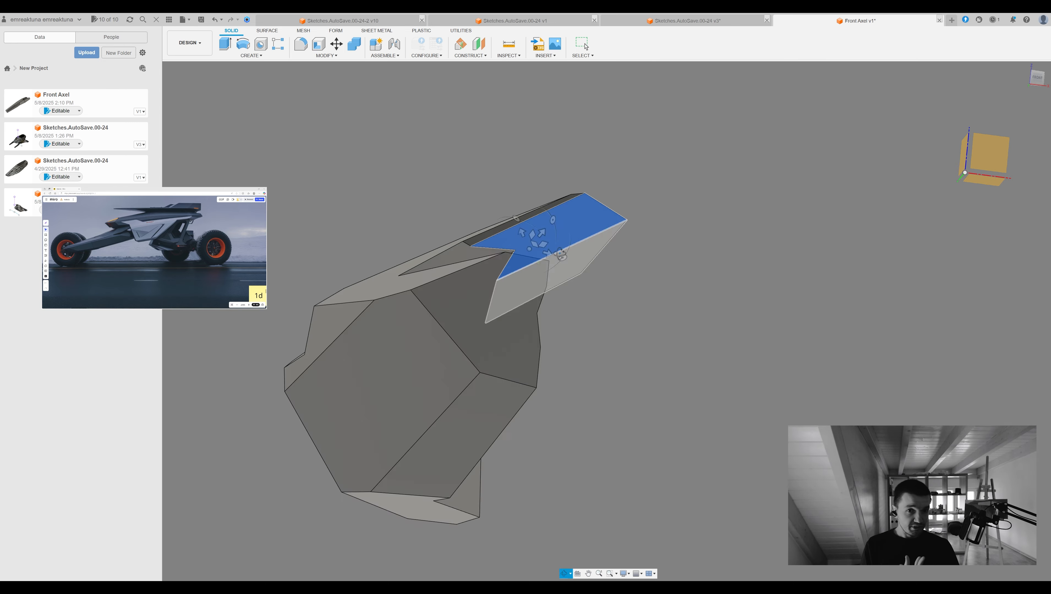
pyautogui.press('Escape')
# Try to offset or move the narrow edge face at the raised fork arm's base and its neighbouring faces
pyautogui.keyDown('shift'); pyautogui.moveTo(506, 368); pyautogui.dragTo(600, 355, button='middle'); pyautogui.keyUp('shift')
pyautogui.click(599, 355)
pyautogui.press('q')
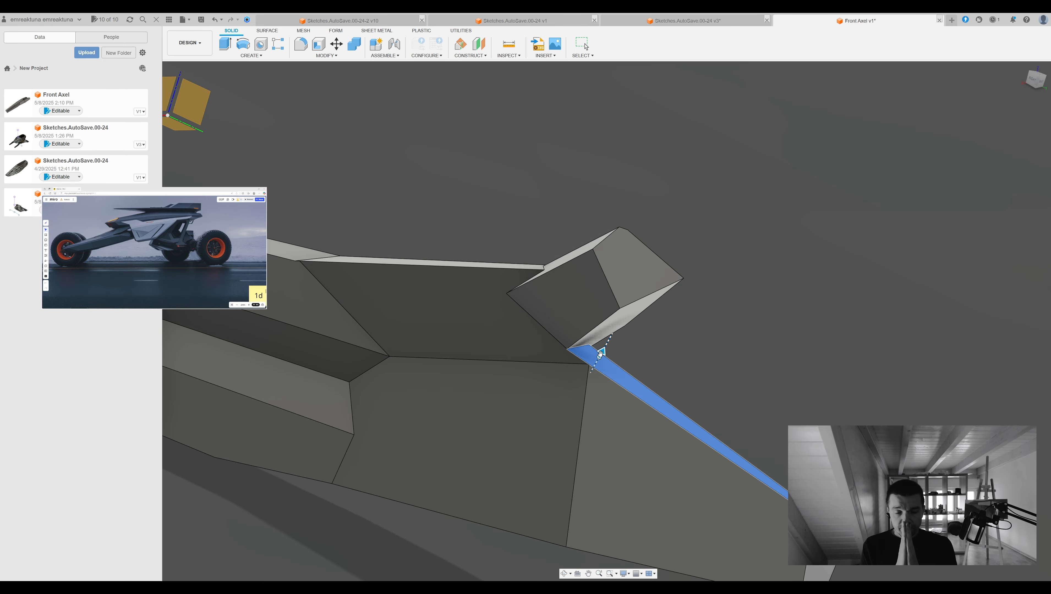
pyautogui.press('Escape')
pyautogui.click(603, 335)
pyautogui.press('m')
pyautogui.press('Escape')
pyautogui.keyDown('shift'); pyautogui.moveTo(965, 271); pyautogui.dragTo(637, 292, button='middle'); pyautogui.keyUp('shift')
pyautogui.click(719, 356)
pyautogui.press('q')
pyautogui.press('Escape')
# Try to rotate the arm's notched side face
pyautogui.click(770, 317)
pyautogui.keyDown('shift'); pyautogui.moveTo(981, 167); pyautogui.dragTo(681, 325, button='middle'); pyautogui.keyUp('shift')
pyautogui.press('m')
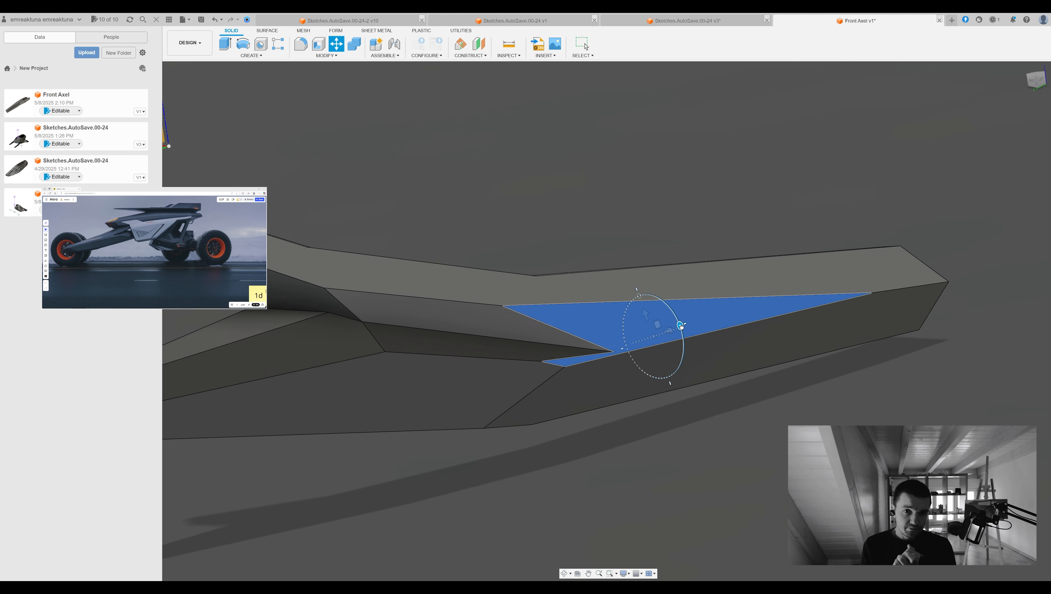
pyautogui.keyDown('shift'); pyautogui.moveTo(991, 252); pyautogui.dragTo(628, 341, button='middle'); pyautogui.keyUp('shift')
pyautogui.moveTo(630, 345); pyautogui.dragTo(627, 353)
pyautogui.press('Escape')
# Adjust the narrow wall face inside the fork junction by eye and clear the selection
pyautogui.keyDown('shift'); pyautogui.moveTo(856, 275); pyautogui.dragTo(612, 342, button='middle'); pyautogui.keyUp('shift')
pyautogui.click(613, 342)
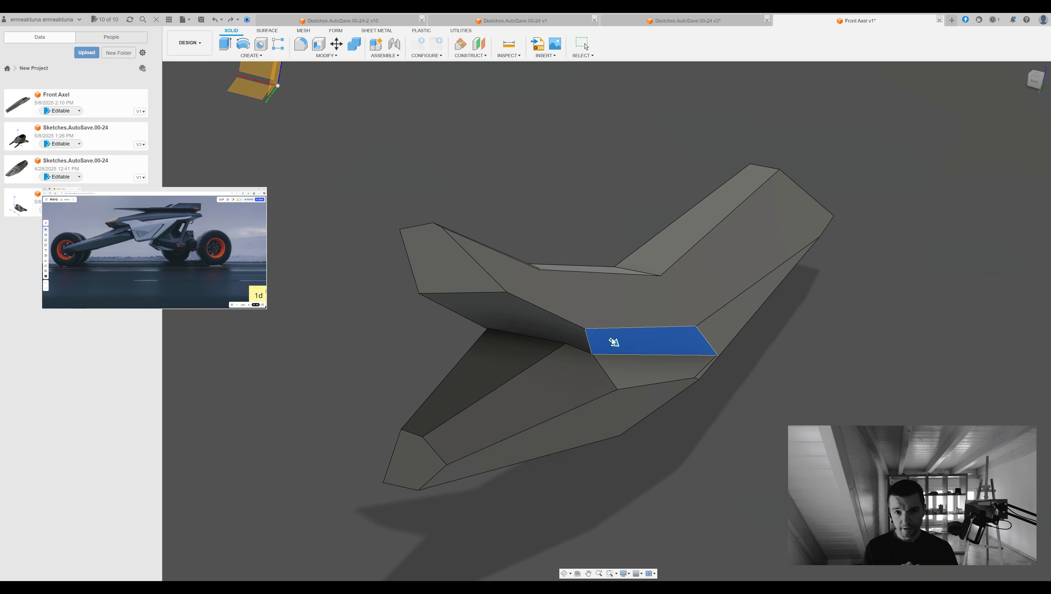
pyautogui.click(579, 366)
pyautogui.moveTo(508, 390); pyautogui.dragTo(589, 355)
pyautogui.keyDown('shift'); pyautogui.moveTo(589, 354); pyautogui.dragTo(438, 264, button='middle'); pyautogui.keyUp('shift')
pyautogui.click(439, 264)
pyautogui.click(1034, 140)
pyautogui.keyDown('shift'); pyautogui.moveTo(1033, 140); pyautogui.dragTo(458, 174, button='middle'); pyautogui.keyUp('shift')
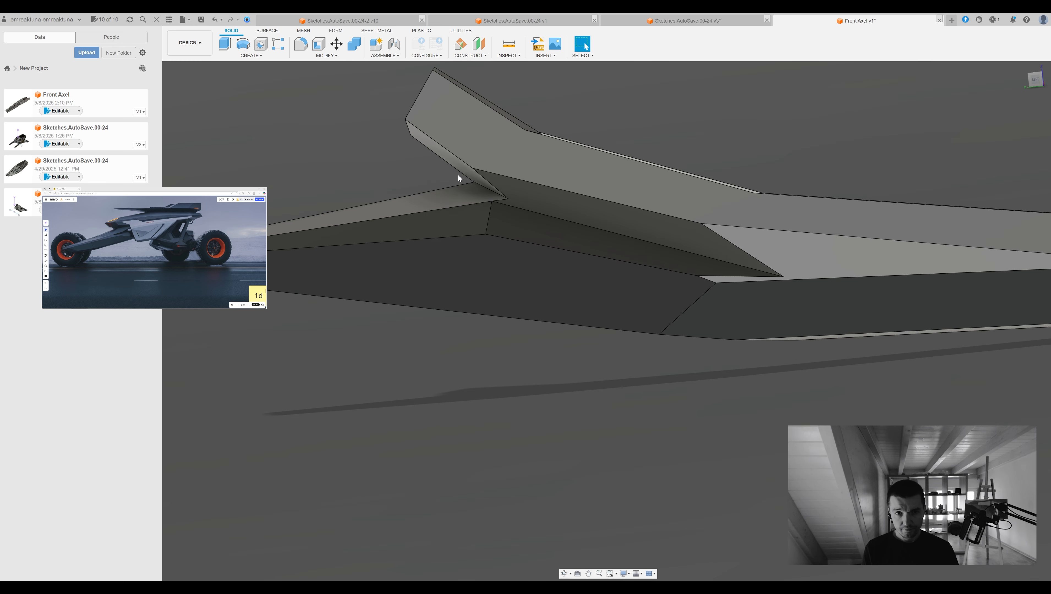
# Try Press Pull on the long pointed face along the arm's side recess and undo the offset
pyautogui.keyDown('shift'); pyautogui.moveTo(873, 134); pyautogui.dragTo(705, 179, button='middle'); pyautogui.keyUp('shift')
pyautogui.click(716, 188)
pyautogui.moveTo(694, 218); pyautogui.dragTo(629, 177)
pyautogui.keyDown('shift'); pyautogui.moveTo(779, 152); pyautogui.dragTo(789, 154, button='middle'); pyautogui.keyUp('shift')
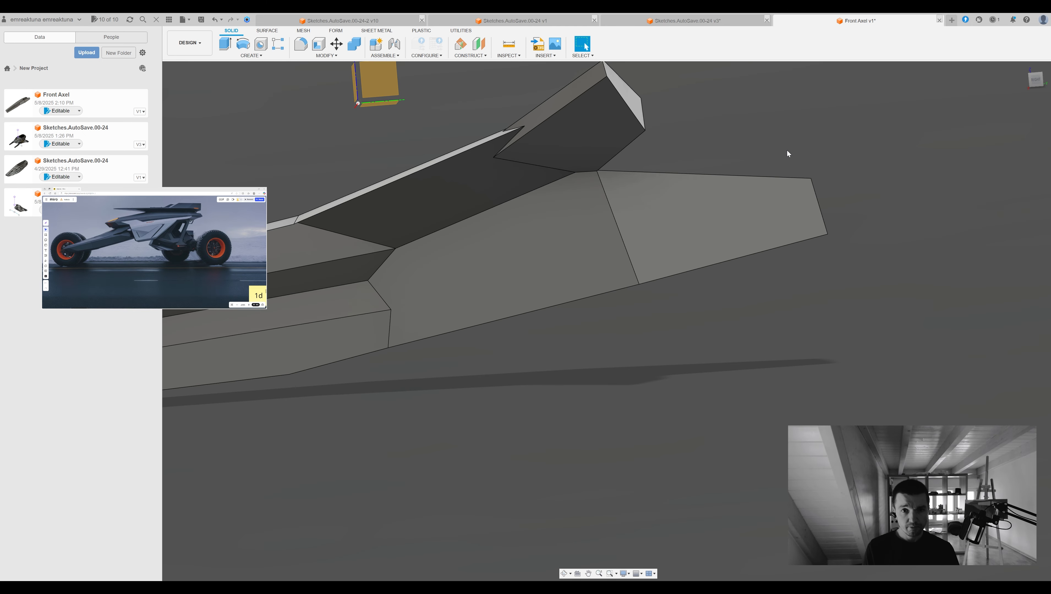
pyautogui.keyDown('shift'); pyautogui.moveTo(787, 150); pyautogui.dragTo(603, 178, button='middle'); pyautogui.keyUp('shift')
pyautogui.click(602, 174)
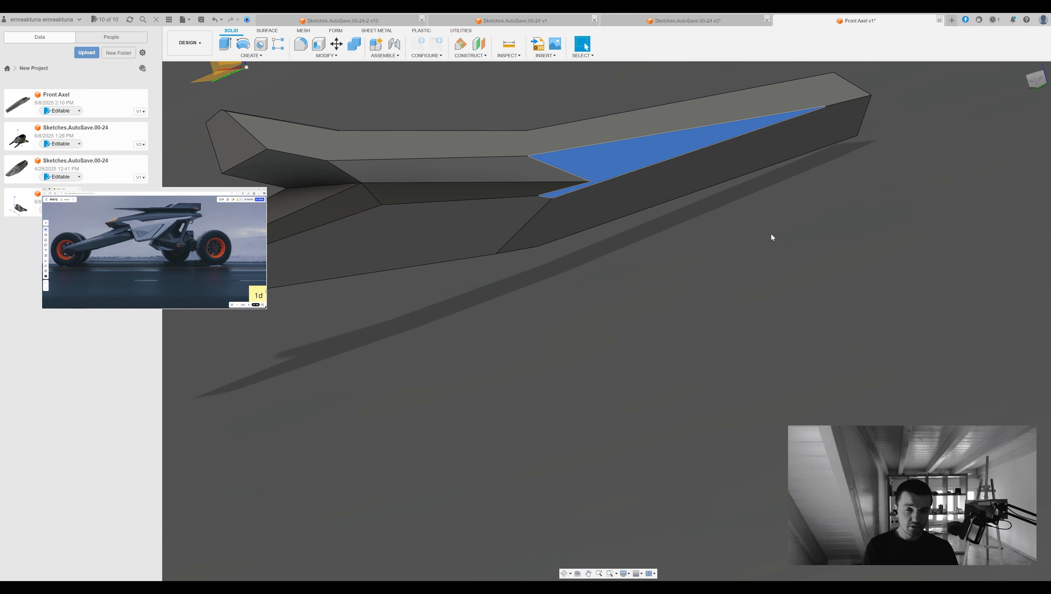
pyautogui.press('q')
pyautogui.moveTo(634, 175); pyautogui.dragTo(646, 169)
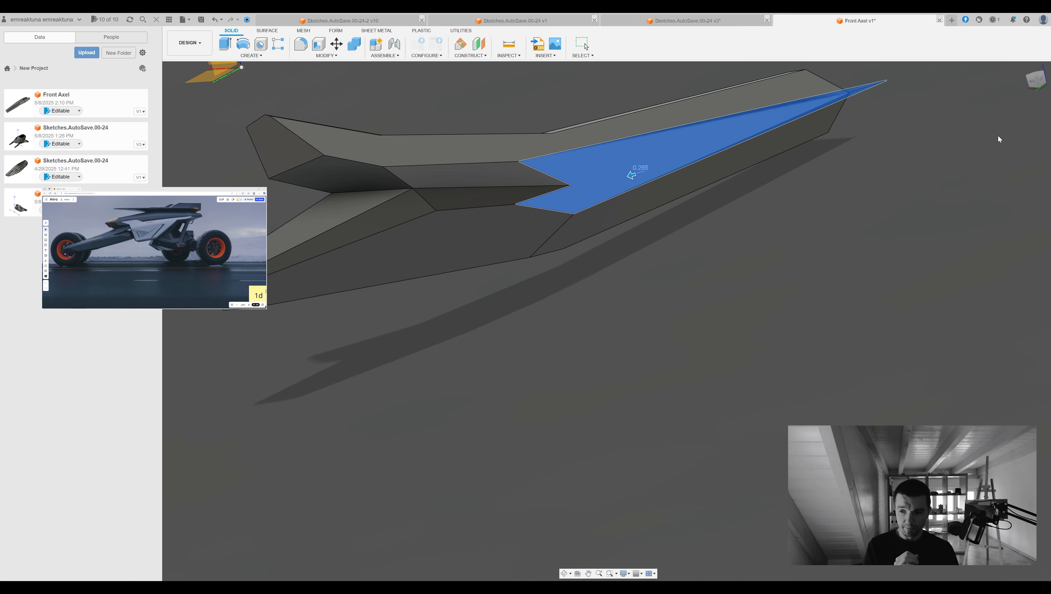
pyautogui.hotkey('ctrl', 'z')
# Offset a face along the arm's side recess slightly with Press Pull, judging the distance by eye
pyautogui.keyDown('shift'); pyautogui.moveTo(998, 139); pyautogui.dragTo(624, 173, button='middle'); pyautogui.keyUp('shift')
pyautogui.click(623, 172)
pyautogui.press('q')
pyautogui.moveTo(623, 170); pyautogui.dragTo(621, 159)
pyautogui.press('Return')
# Try Press Pull on the neighbouring face above the recess and undo the change
pyautogui.keyDown('shift'); pyautogui.moveTo(649, 125); pyautogui.dragTo(668, 134, button='middle'); pyautogui.keyUp('shift')
pyautogui.click(668, 135)
pyautogui.press('q')
pyautogui.press('Return')
pyautogui.keyDown('shift'); pyautogui.moveTo(922, 221); pyautogui.dragTo(656, 163, button='middle'); pyautogui.keyUp('shift')
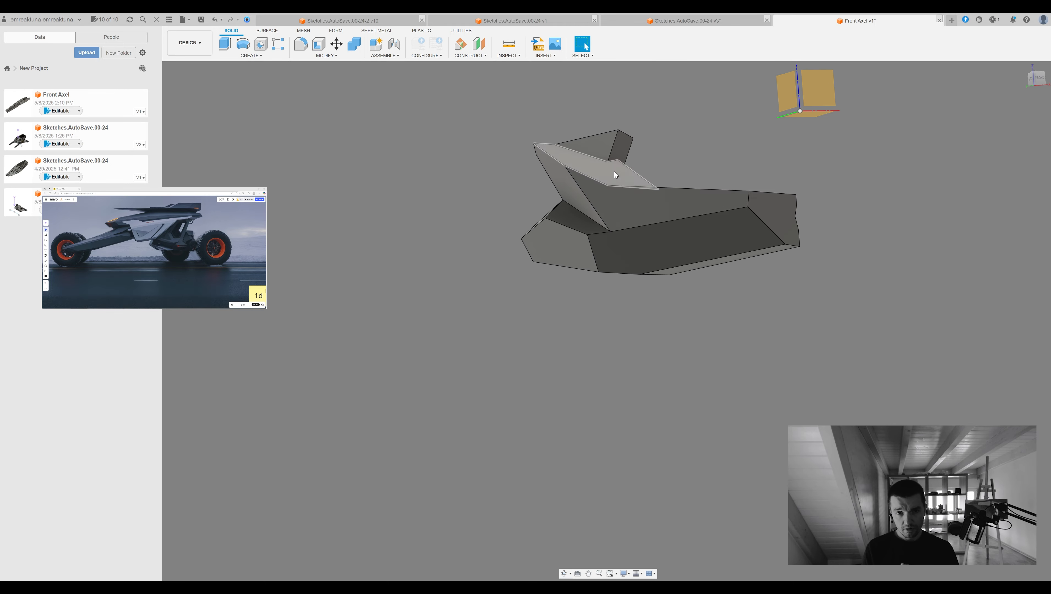
pyautogui.hotkey('ctrl', 'z')
# Press Pull the face near the fork slightly by eye to refine the arm's wall
pyautogui.keyDown('shift'); pyautogui.moveTo(559, 160); pyautogui.dragTo(612, 193, button='middle'); pyautogui.keyUp('shift')
pyautogui.click(608, 194)
pyautogui.press('q')
pyautogui.moveTo(608, 199); pyautogui.dragTo(608, 191)
pyautogui.press('Return')
# Press Pull the next side face of the arm a small distance by eye
pyautogui.keyDown('shift'); pyautogui.moveTo(608, 191); pyautogui.dragTo(682, 247, button='middle'); pyautogui.keyUp('shift')
pyautogui.click(683, 248)
pyautogui.press('q')
pyautogui.moveTo(692, 251); pyautogui.dragTo(676, 244)
pyautogui.keyDown('shift'); pyautogui.moveTo(676, 243); pyautogui.dragTo(438, 282, button='middle'); pyautogui.keyUp('shift')
pyautogui.press('Return')
pyautogui.press('Escape')
# Try to fillet the fork junction edge and offset the lower fork arm's upper face, and undo the change
pyautogui.press('q')
pyautogui.click(732, 242)
pyautogui.click(548, 315)
pyautogui.press('f')
pyautogui.scroll(5, 566, 348)
pyautogui.scroll(-3, 572, 331)
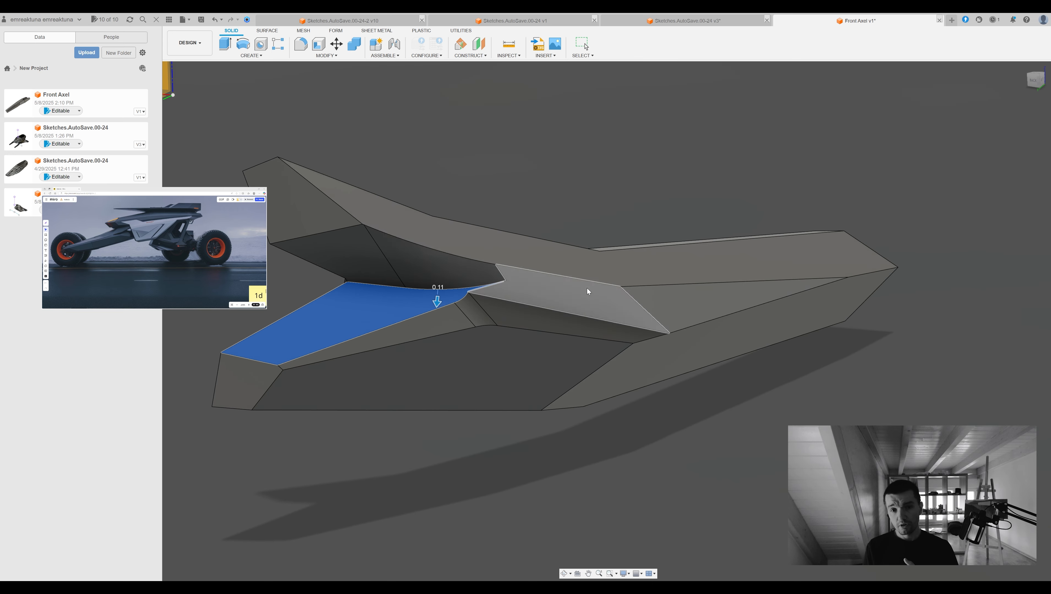
pyautogui.keyDown('shift'); pyautogui.moveTo(588, 292); pyautogui.dragTo(481, 290, button='middle'); pyautogui.keyUp('shift')
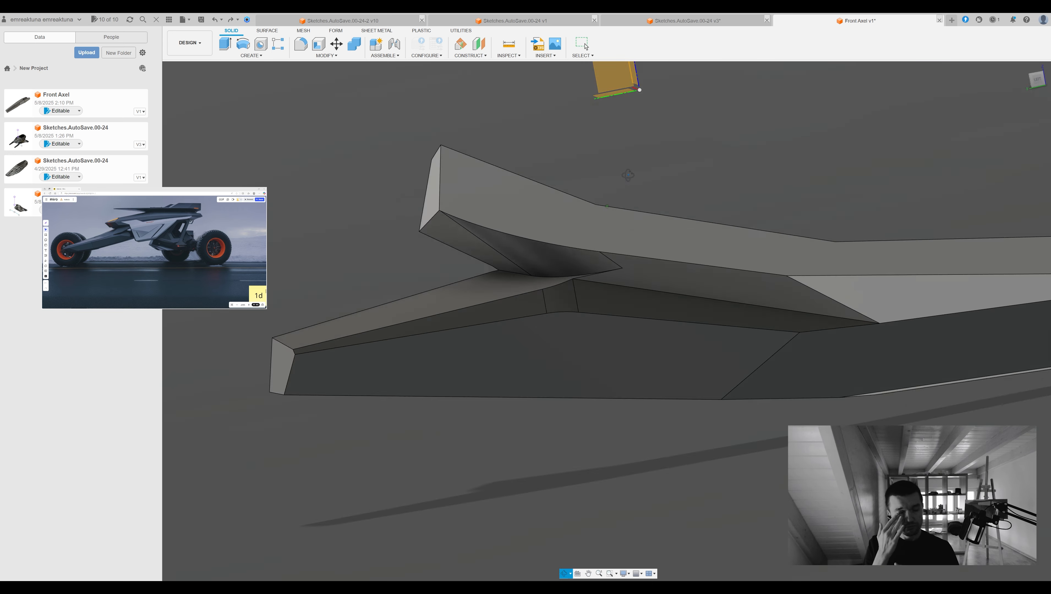
pyautogui.click(654, 285)
pyautogui.keyDown('shift'); pyautogui.moveTo(624, 254); pyautogui.dragTo(578, 243, button='middle'); pyautogui.keyUp('shift')
pyautogui.hotkey('ctrl', 'z')
# Try Press Pull on the raised fork arm's underside face
pyautogui.click(463, 254)
pyautogui.press('q')
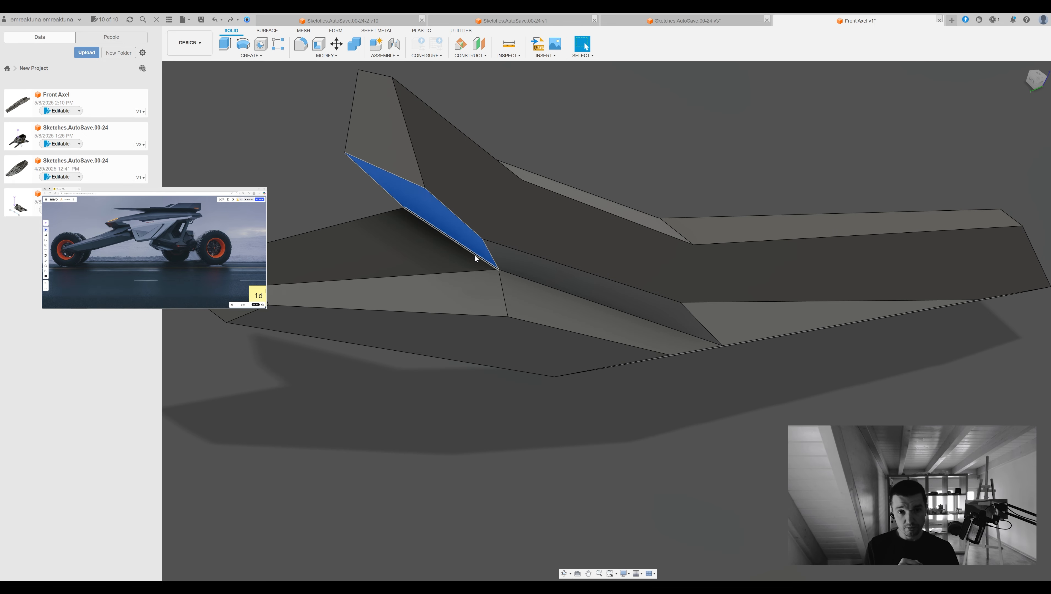
pyautogui.press('Escape')
pyautogui.keyDown('shift'); pyautogui.moveTo(531, 279); pyautogui.dragTo(638, 240, button='middle'); pyautogui.keyUp('shift')
pyautogui.press('Escape')
# Try Press Pull on the lower fork arm's side face beside the junction
pyautogui.click(638, 240)
pyautogui.press('q')
pyautogui.scroll(-3, 1011, 139)
pyautogui.press('Escape')
pyautogui.keyDown('shift'); pyautogui.moveTo(716, 188); pyautogui.dragTo(733, 229, button='middle'); pyautogui.keyUp('shift')
pyautogui.scroll(3, 664, 194)
pyautogui.press('Escape')
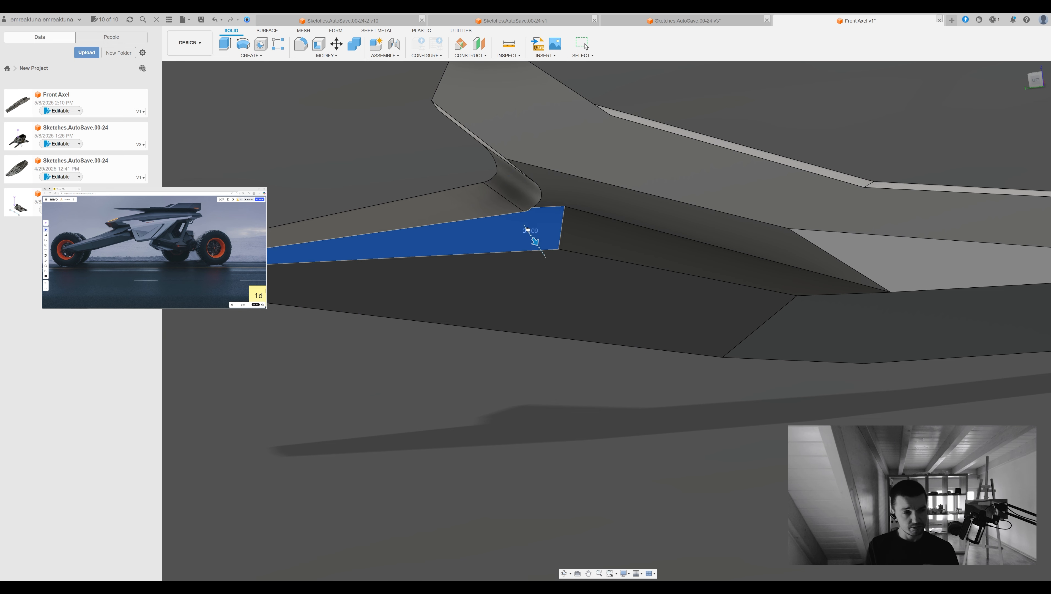
pyautogui.press('Escape')
# Try to adjust the small rounded faces at the fork junction with Press Pull and undo the last change
pyautogui.keyDown('shift'); pyautogui.moveTo(559, 219); pyautogui.dragTo(538, 217, button='middle'); pyautogui.keyUp('shift')
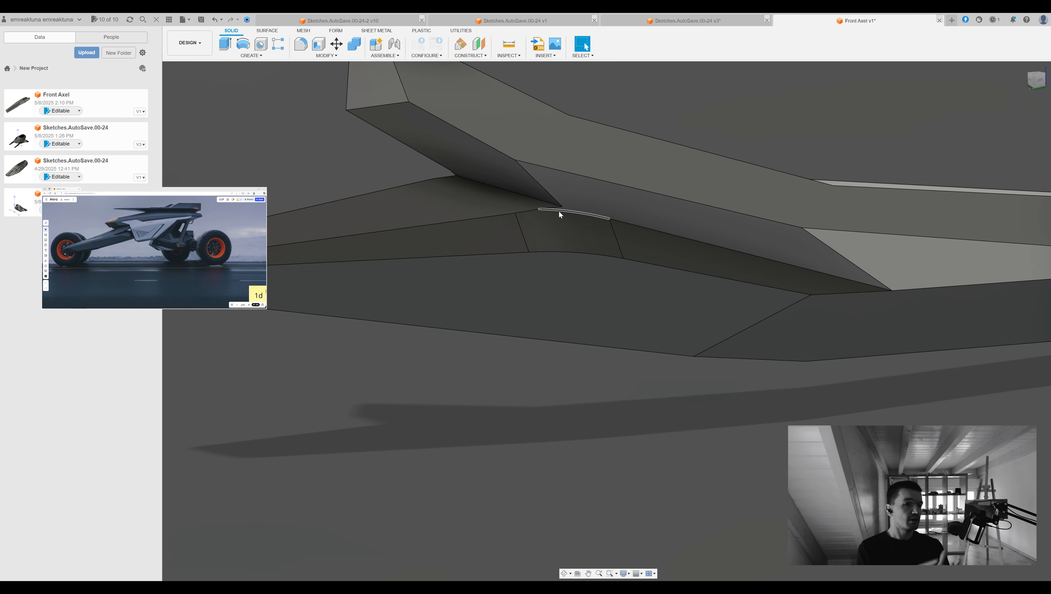
pyautogui.moveTo(571, 208)
pyautogui.keyDown('shift'); pyautogui.mouseDown(button='middle')
pyautogui.moveTo(581, 225)
pyautogui.moveTo(531, 228)
pyautogui.moveTo(587, 217)
pyautogui.mouseUp(button='middle'); pyautogui.keyUp('shift')
pyautogui.doubleClick(530, 227)
pyautogui.click(591, 216)
pyautogui.press('q')
pyautogui.moveTo(592, 216)
pyautogui.mouseDown()
pyautogui.moveTo(605, 211)
pyautogui.moveTo(591, 216)
pyautogui.mouseUp()
pyautogui.press('Escape')
pyautogui.keyDown('shift'); pyautogui.moveTo(755, 173); pyautogui.dragTo(624, 261, button='middle'); pyautogui.keyUp('shift')
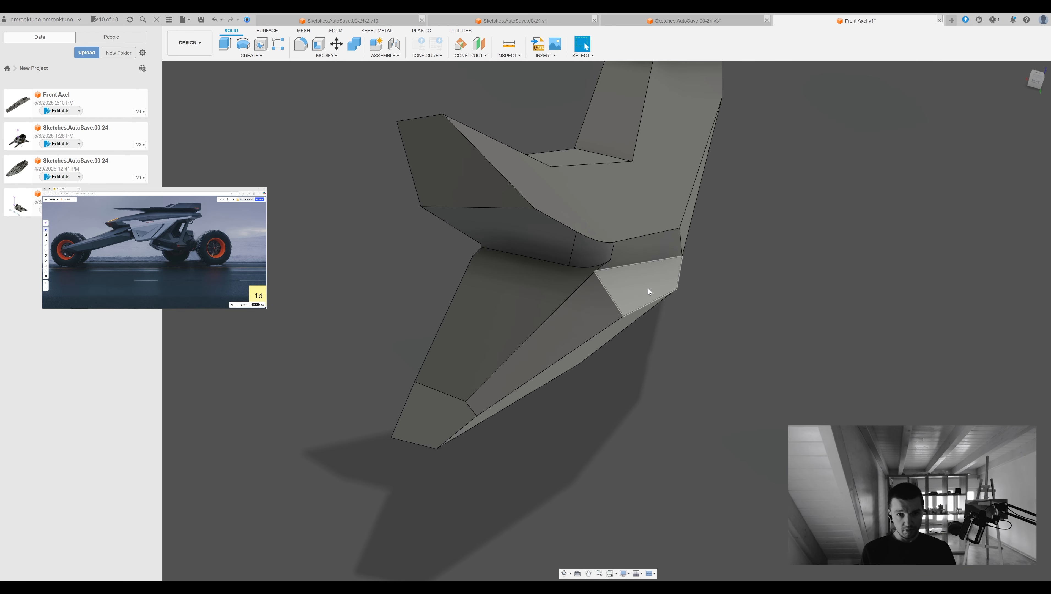
pyautogui.hotkey('ctrl', 'z')
# Fillet the corner edges at the fork junction and adjust the rounded face under the raised arm by eye
pyautogui.keyDown('shift'); pyautogui.moveTo(629, 261); pyautogui.dragTo(555, 251, button='middle'); pyautogui.keyUp('shift')
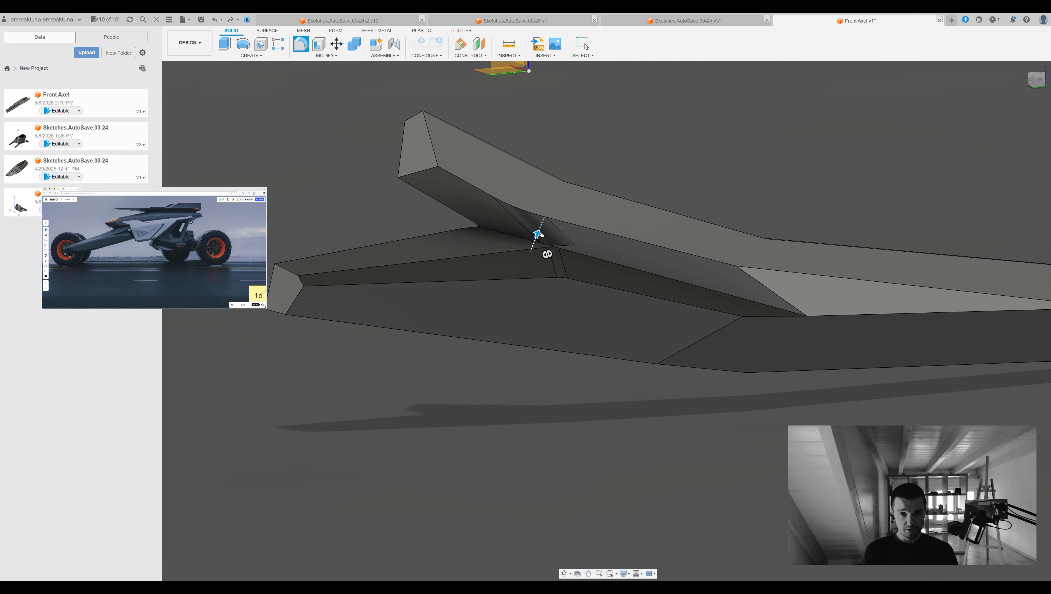
pyautogui.keyDown('shift'); pyautogui.moveTo(547, 254); pyautogui.dragTo(594, 264, button='middle'); pyautogui.keyUp('shift')
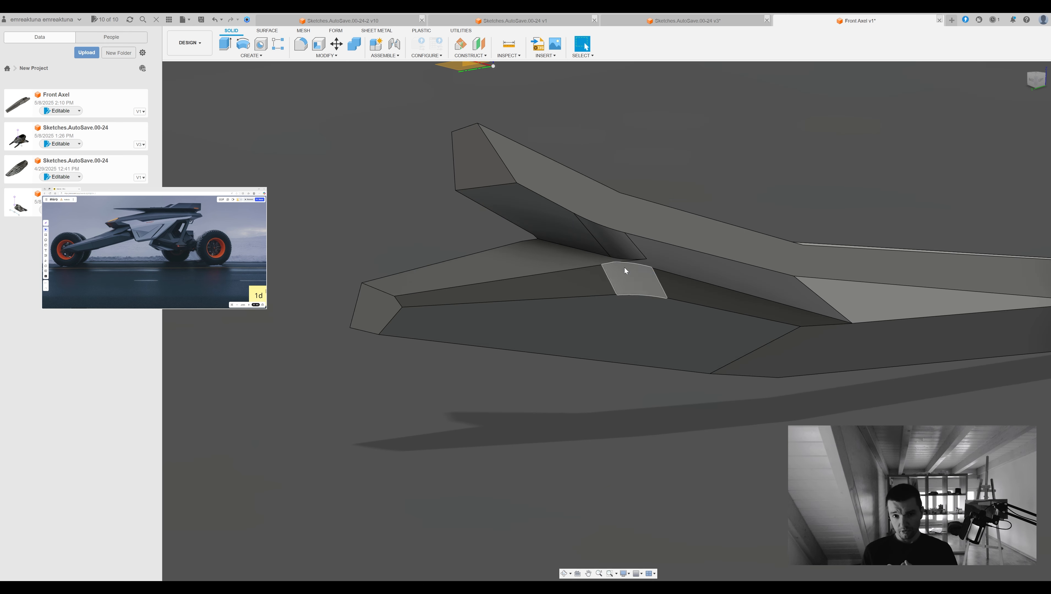
pyautogui.moveTo(583, 270); pyautogui.dragTo(545, 341)
pyautogui.keyDown('shift'); pyautogui.moveTo(704, 236); pyautogui.dragTo(666, 208, button='middle'); pyautogui.keyUp('shift')
pyautogui.moveTo(574, 211); pyautogui.dragTo(564, 223)
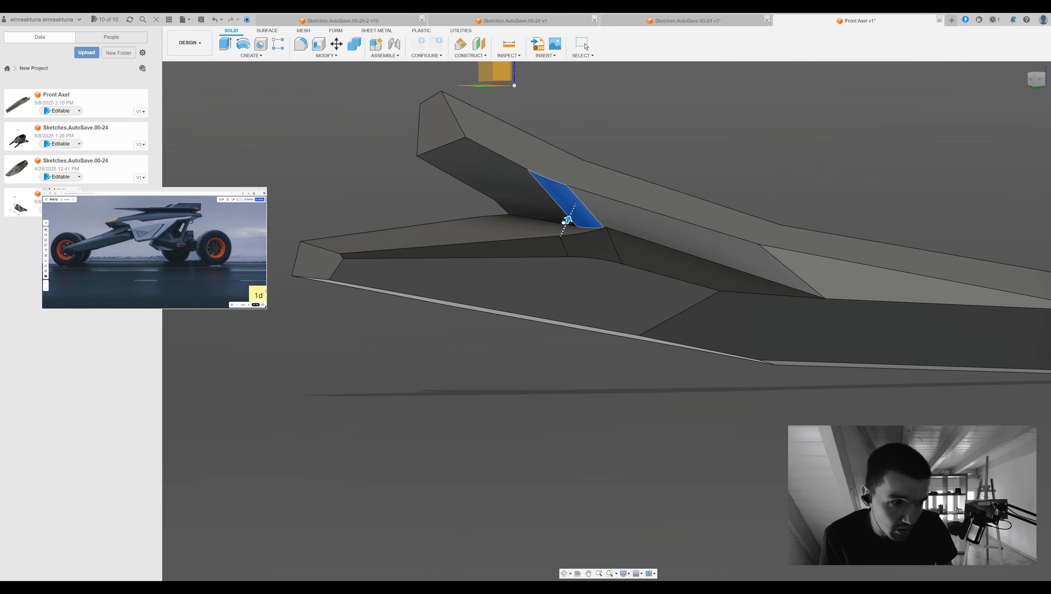
# Try to move the rounded face under the raised arm, and adjust it with Press Pull instead
pyautogui.keyDown('shift'); pyautogui.moveTo(578, 218); pyautogui.dragTo(603, 300, button='middle'); pyautogui.keyUp('shift')
pyautogui.press('m')
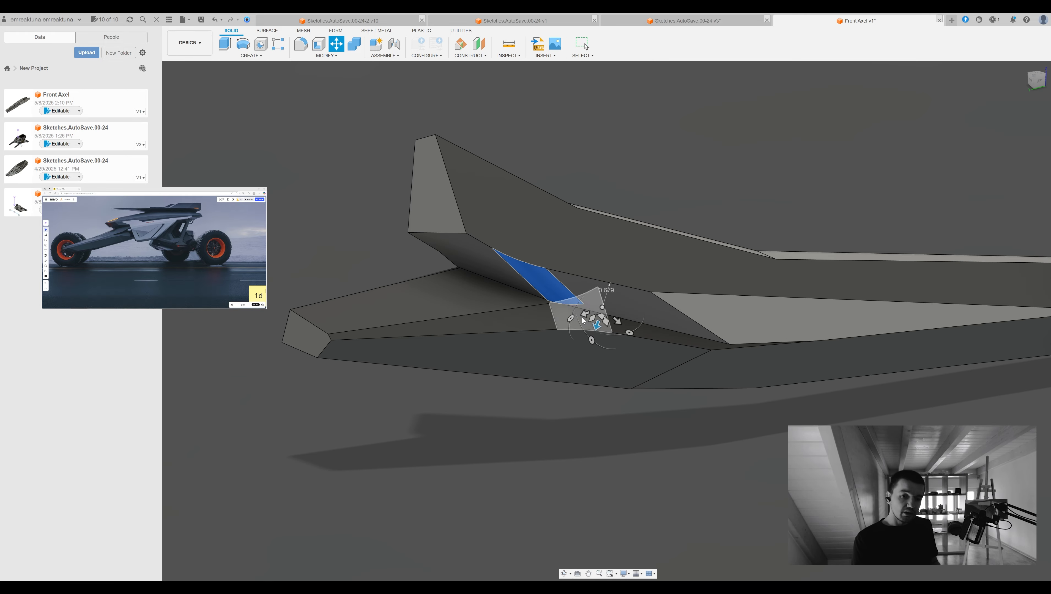
pyautogui.press('Escape')
pyautogui.click(591, 300)
pyautogui.click(544, 260)
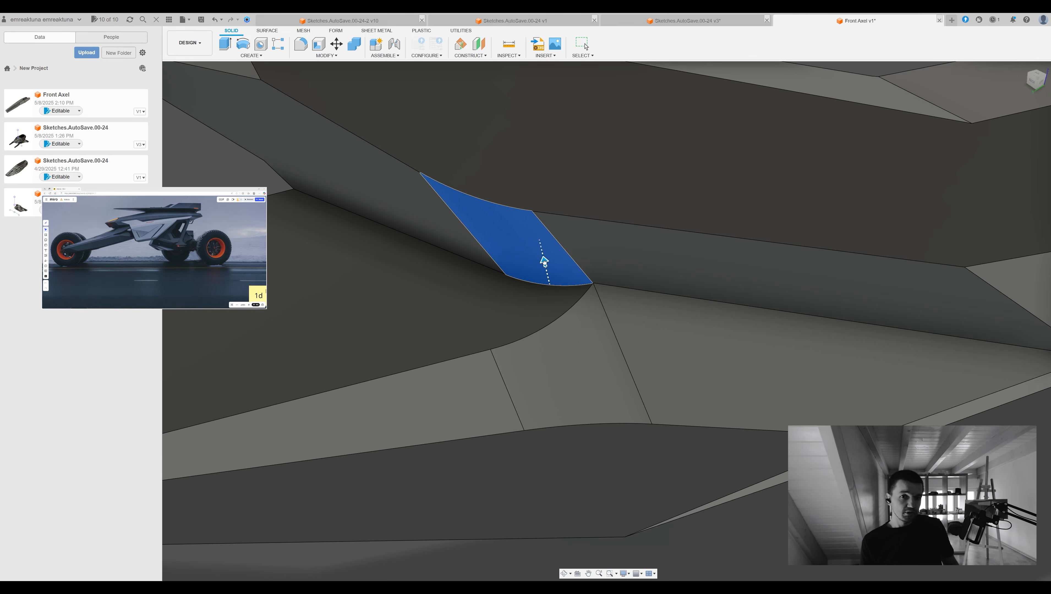
# Press Pull the small wall face behind the fork junction and its neighbouring face by eye
pyautogui.scroll(-6, 1005, 144)
pyautogui.keyDown('shift'); pyautogui.moveTo(1005, 144); pyautogui.dragTo(955, 239, button='middle'); pyautogui.keyUp('shift')
pyautogui.scroll(5, 757, 299)
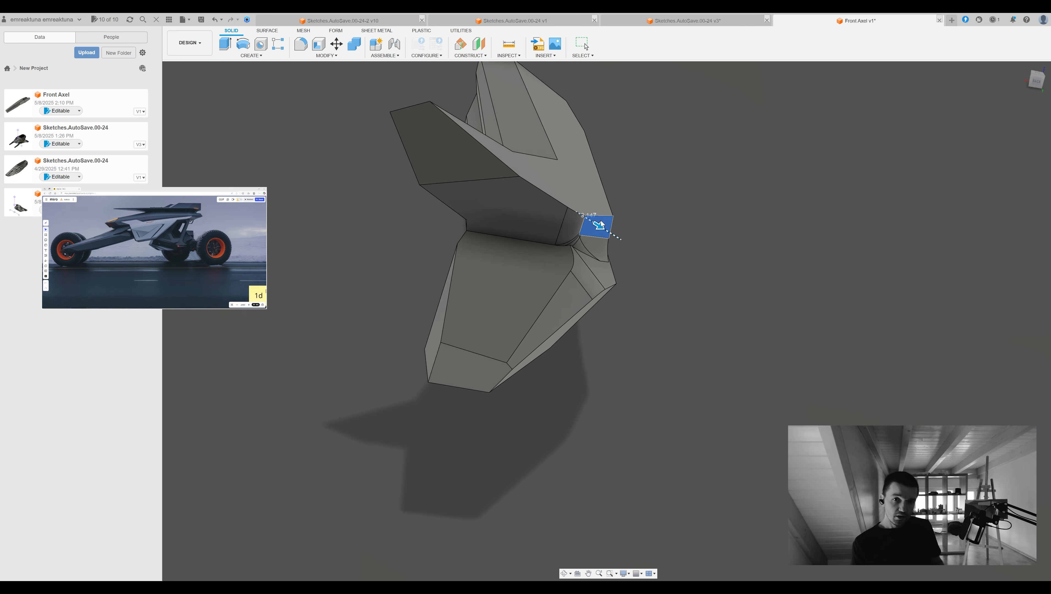
pyautogui.moveTo(602, 222); pyautogui.dragTo(597, 220)
pyautogui.keyDown('shift'); pyautogui.moveTo(895, 227); pyautogui.dragTo(707, 216, button='middle'); pyautogui.keyUp('shift')
pyautogui.click(515, 230)
pyautogui.moveTo(533, 227); pyautogui.dragTo(564, 220)
pyautogui.keyDown('shift'); pyautogui.moveTo(895, 216); pyautogui.dragTo(587, 364, button='middle'); pyautogui.keyUp('shift')
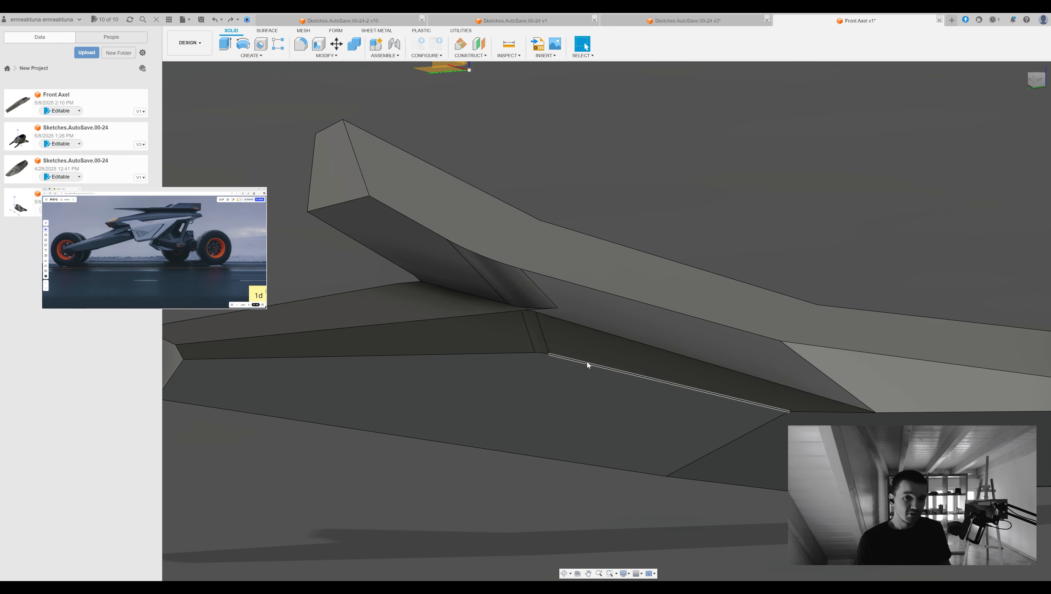
# Try to move and offset the lower fork arm's narrow side face
pyautogui.keyDown('shift'); pyautogui.moveTo(478, 296); pyautogui.dragTo(679, 297, button='middle'); pyautogui.keyUp('shift')
pyautogui.click(678, 299)
pyautogui.press('m')
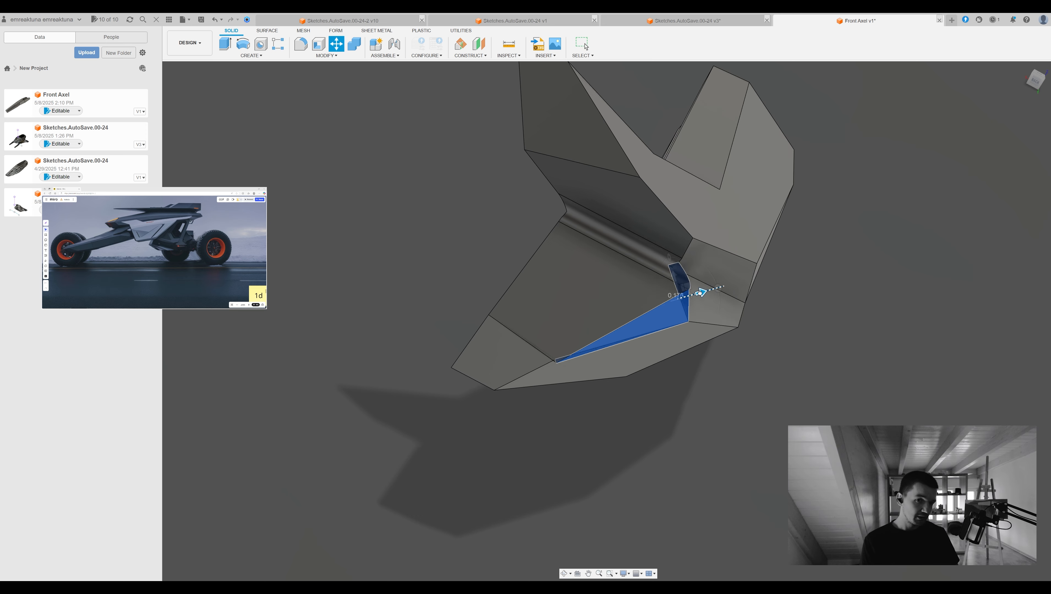
pyautogui.press('Escape')
pyautogui.moveTo(702, 293)
pyautogui.keyDown('shift'); pyautogui.mouseDown(button='middle')
pyautogui.moveTo(586, 277)
pyautogui.moveTo(637, 239)
pyautogui.moveTo(694, 217)
pyautogui.moveTo(717, 261)
pyautogui.moveTo(669, 286)
pyautogui.moveTo(639, 265)
pyautogui.moveTo(719, 265)
pyautogui.moveTo(702, 298)
pyautogui.mouseUp(button='middle'); pyautogui.keyUp('shift')
pyautogui.press('q')
pyautogui.click(635, 268)
pyautogui.press('Escape')
pyautogui.press('Escape')
# Move the rounded corner face at the outer side of the fork junction by eye
pyautogui.click(692, 324)
pyautogui.press('m')
pyautogui.moveTo(675, 336); pyautogui.dragTo(684, 351)
pyautogui.press('Return')
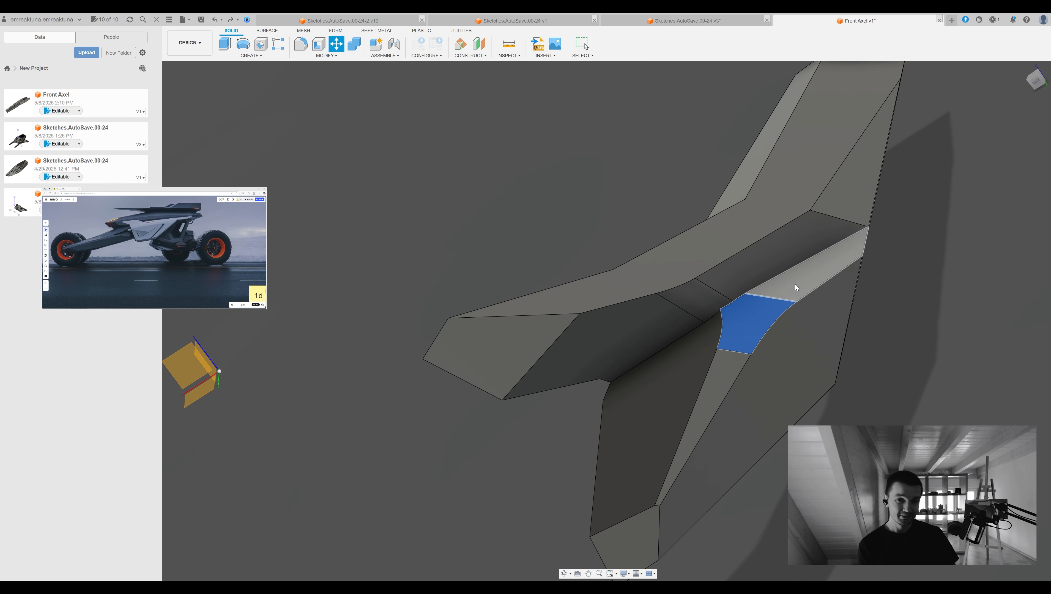
pyautogui.scroll(-3, 796, 288)
pyautogui.press('Escape')
# Adjust the narrow side face behind the fork junction and its adjoining faces with Press Pull by eye
pyautogui.moveTo(752, 325); pyautogui.dragTo(750, 321)
pyautogui.moveTo(736, 295); pyautogui.dragTo(730, 275)
pyautogui.keyDown('shift'); pyautogui.moveTo(991, 208); pyautogui.dragTo(890, 225, button='middle'); pyautogui.keyUp('shift')
pyautogui.moveTo(751, 292); pyautogui.dragTo(752, 295)
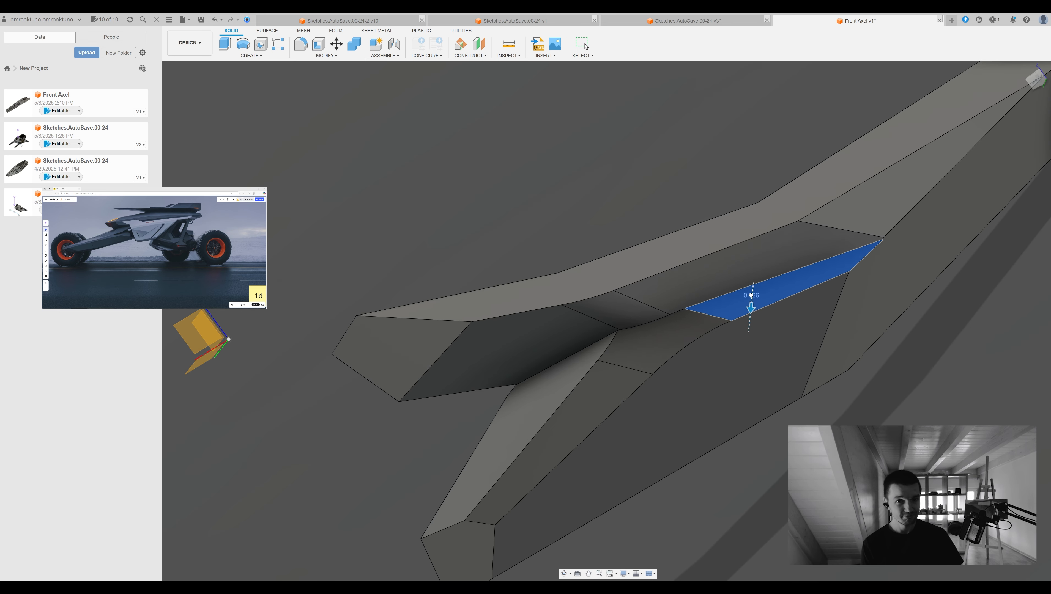
pyautogui.moveTo(740, 287); pyautogui.dragTo(740, 296)
pyautogui.scroll(-3, 751, 253)
pyautogui.click(749, 244)
pyautogui.keyDown('shift'); pyautogui.moveTo(813, 280); pyautogui.dragTo(743, 250, button='middle'); pyautogui.keyUp('shift')
pyautogui.moveTo(744, 250); pyautogui.dragTo(743, 245)
pyautogui.keyDown('shift'); pyautogui.moveTo(732, 252); pyautogui.dragTo(899, 255, button='middle'); pyautogui.keyUp('shift')
pyautogui.moveTo(899, 255); pyautogui.dragTo(716, 265, button='middle')
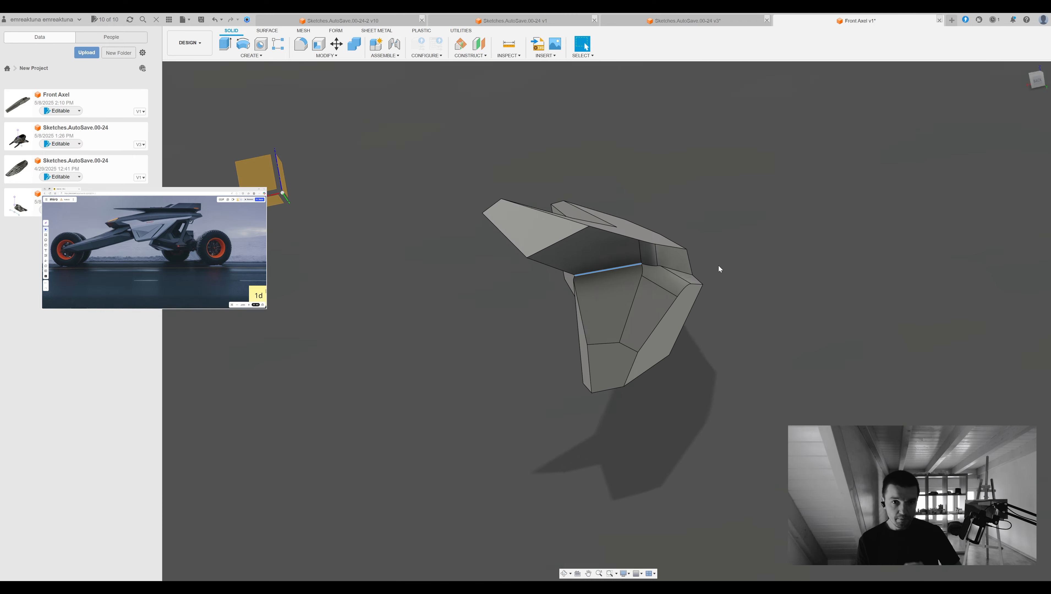
# Fillet the inner edge where the two fork arms meet with a small radius set by eye
pyautogui.scroll(5, 649, 273)
pyautogui.click(469, 301)
pyautogui.press('f')
pyautogui.keyDown('shift'); pyautogui.moveTo(469, 301); pyautogui.dragTo(516, 292, button='middle'); pyautogui.keyUp('shift')
pyautogui.moveTo(493, 268)
pyautogui.mouseDown()
pyautogui.moveTo(500, 274)
pyautogui.moveTo(493, 269)
pyautogui.mouseUp()
pyautogui.press('Return')
# Fillet the next bend edge beside the fork junction, setting the radius by eye
pyautogui.keyDown('shift'); pyautogui.moveTo(493, 269); pyautogui.dragTo(632, 286, button='middle'); pyautogui.keyUp('shift')
pyautogui.click(788, 274)
pyautogui.press('f')
pyautogui.moveTo(631, 287); pyautogui.dragTo(635, 295)
pyautogui.keyDown('shift'); pyautogui.moveTo(635, 295); pyautogui.dragTo(652, 333, button='middle'); pyautogui.keyUp('shift')
pyautogui.press('Return')
# Try to fillet another edge near the fork junction
pyautogui.click(661, 315)
pyautogui.press('f')
pyautogui.moveTo(652, 312); pyautogui.dragTo(671, 307)
pyautogui.press('Escape')
pyautogui.keyDown('shift'); pyautogui.moveTo(723, 299); pyautogui.dragTo(671, 390, button='middle'); pyautogui.keyUp('shift')
pyautogui.click(730, 291)
pyautogui.press('Escape')
pyautogui.scroll(3, 672, 390)
# Fillet the bend edge on the fork arm's side wall, setting the radius by eye
pyautogui.click(449, 295)
pyautogui.press('f')
pyautogui.keyDown('shift'); pyautogui.moveTo(463, 278); pyautogui.dragTo(459, 301, button='middle'); pyautogui.keyUp('shift')
pyautogui.moveTo(458, 301); pyautogui.dragTo(468, 307)
pyautogui.press('Return')
# Fillet the bend edge on the arm's lower outer side wall, setting the radius by eye
pyautogui.keyDown('shift'); pyautogui.moveTo(468, 307); pyautogui.dragTo(725, 428, button='middle'); pyautogui.keyUp('shift')
pyautogui.click(726, 428)
pyautogui.press('f')
pyautogui.moveTo(723, 428); pyautogui.dragTo(719, 426)
pyautogui.keyDown('shift'); pyautogui.moveTo(719, 425); pyautogui.dragTo(653, 365, button='middle'); pyautogui.keyUp('shift')
pyautogui.press('Return')
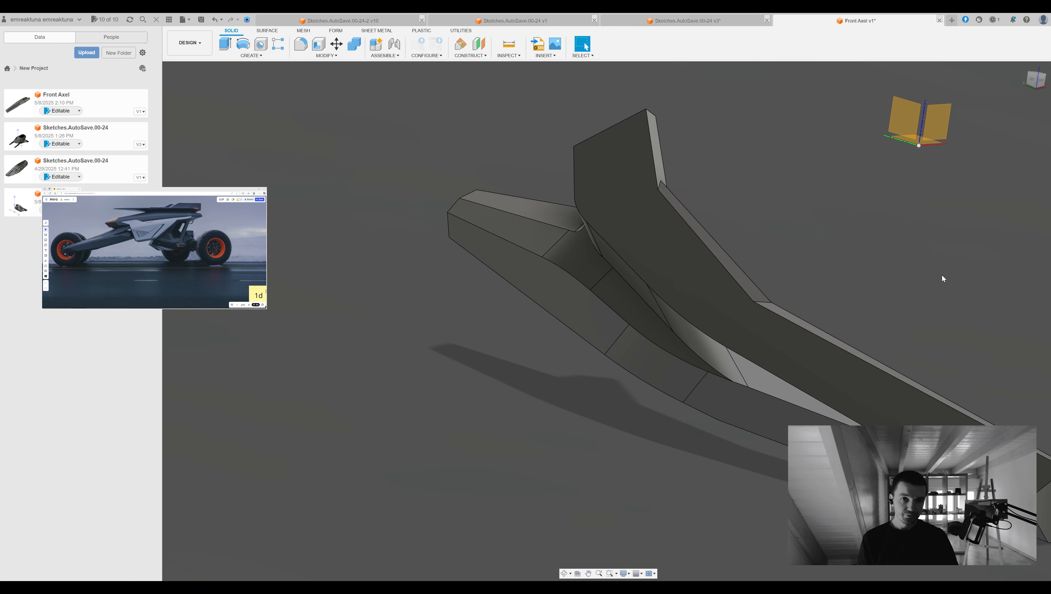
# Save the Front Axel design and switch to the vehicle assembly to view the arm in context
pyautogui.moveTo(943, 275)
pyautogui.mouseDown(button='middle')
pyautogui.moveTo(901, 266)
pyautogui.moveTo(646, 302)
pyautogui.moveTo(615, 208)
pyautogui.moveTo(729, 343)
pyautogui.moveTo(352, 209)
pyautogui.moveTo(732, 253)
pyautogui.moveTo(707, 260)
pyautogui.moveTo(790, 256)
pyautogui.moveTo(747, 296)
pyautogui.moveTo(747, 74)
pyautogui.mouseUp(button='middle')
pyautogui.scroll(2, 646, 302)
pyautogui.click(647, 303)
pyautogui.scroll(-4, 646, 302)
pyautogui.hotkey('ctrl', 's')
pyautogui.click(685, 20)
pyautogui.scroll(2, 746, 296)
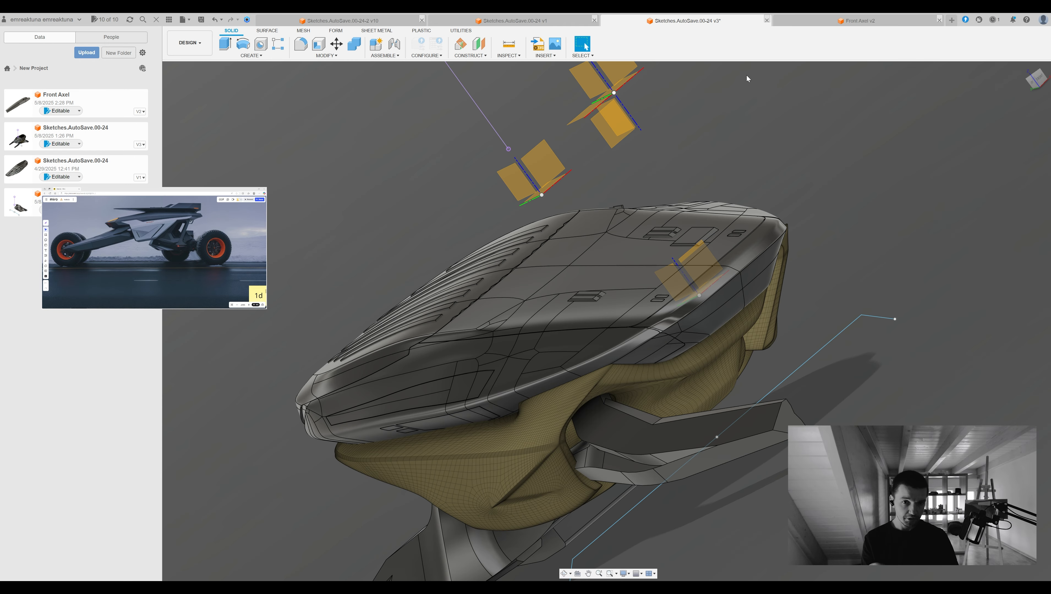
# Return to the Front Axel design and try to fillet the arm's lower outer edge
pyautogui.click(858, 21)
pyautogui.moveTo(749, 179)
pyautogui.keyDown('shift'); pyautogui.mouseDown(button='middle')
pyautogui.moveTo(741, 200)
pyautogui.moveTo(770, 168)
pyautogui.moveTo(605, 277)
pyautogui.mouseUp(button='middle'); pyautogui.keyUp('shift')
pyautogui.press('f')
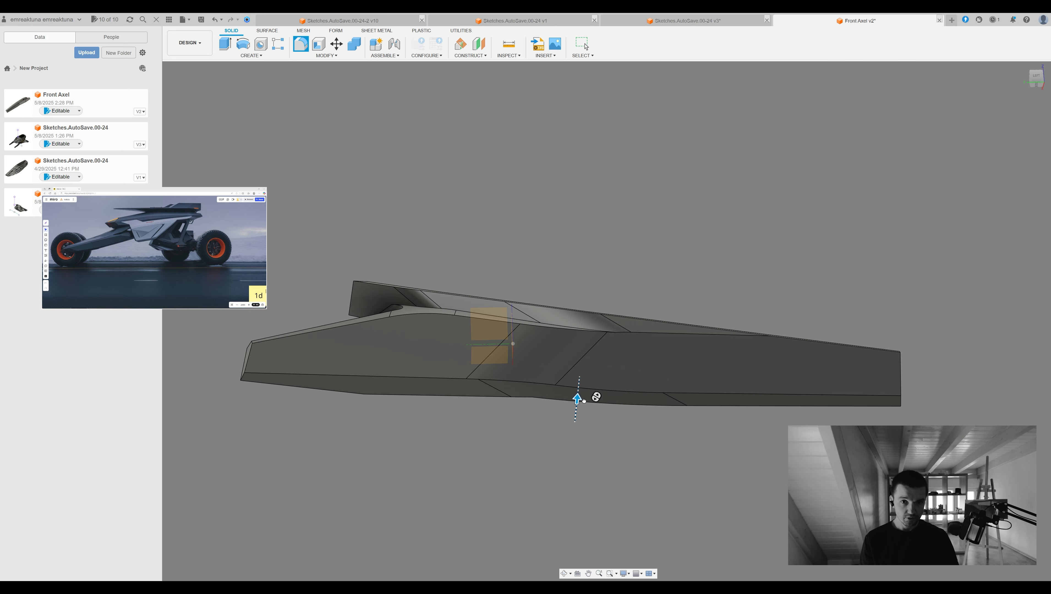
pyautogui.keyDown('shift'); pyautogui.moveTo(587, 401); pyautogui.dragTo(588, 387, button='middle'); pyautogui.keyUp('shift')
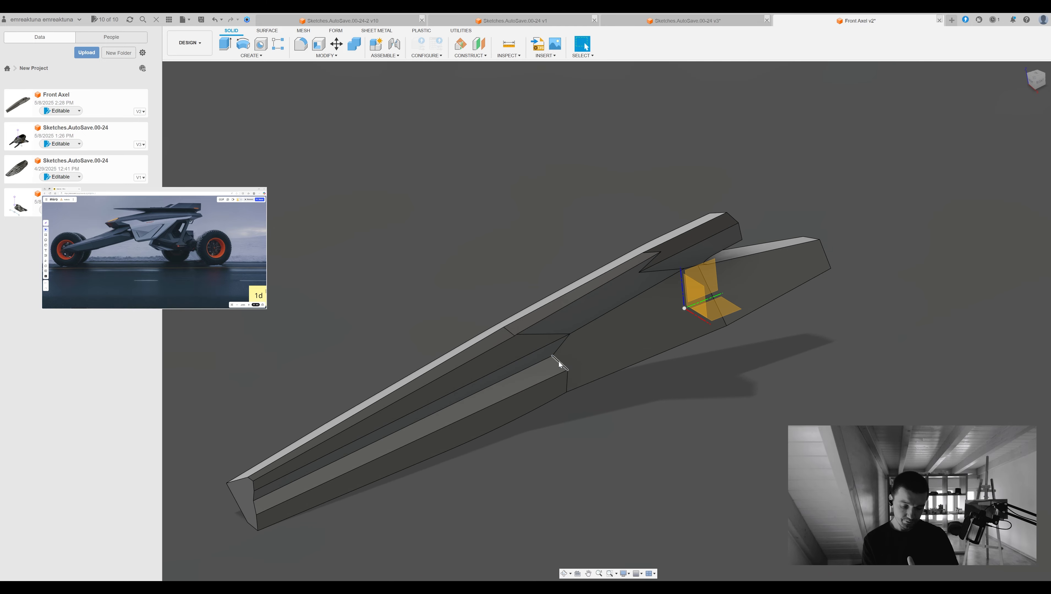
pyautogui.keyDown('shift'); pyautogui.moveTo(538, 361); pyautogui.dragTo(520, 331, button='middle'); pyautogui.keyUp('shift')
pyautogui.press('Escape')
pyautogui.moveTo(520, 331); pyautogui.dragTo(453, 316, button='middle')
pyautogui.scroll(3, 454, 316)
# Fillet the edge where the arm's inner rib ends, setting a large radius by eye
pyautogui.keyDown('shift'); pyautogui.moveTo(980, 260); pyautogui.dragTo(547, 405, button='middle'); pyautogui.keyUp('shift')
pyautogui.scroll(-3, 700, 326)
pyautogui.click(547, 404)
pyautogui.moveTo(554, 394); pyautogui.dragTo(577, 354)
pyautogui.keyDown('shift'); pyautogui.moveTo(576, 354); pyautogui.dragTo(617, 303, button='middle'); pyautogui.keyUp('shift')
pyautogui.scroll(-2, 665, 268)
pyautogui.press('Return')
# Move a face beside the arm's inner recess slightly by eye
pyautogui.scroll(1, 628, 308)
pyautogui.click(629, 308)
pyautogui.press('m')
pyautogui.scroll(3, 634, 312)
pyautogui.moveTo(587, 296); pyautogui.dragTo(586, 304)
pyautogui.press('Return')
# Fillet the remaining sharp edge at the end of the arm's inner recess
pyautogui.keyDown('shift'); pyautogui.moveTo(990, 249); pyautogui.dragTo(747, 323, button='middle'); pyautogui.keyUp('shift')
pyautogui.click(723, 259)
pyautogui.press('f')
pyautogui.click(732, 350)
pyautogui.press('Return')
# Offset a face near the rounded rib end by eye with Press Pull
pyautogui.scroll(3, 747, 323)
pyautogui.click(740, 331)
pyautogui.press('q')
pyautogui.moveTo(739, 332); pyautogui.dragTo(630, 344)
pyautogui.scroll(4, 689, 327)
pyautogui.scroll(-4, 633, 345)
pyautogui.keyDown('shift'); pyautogui.moveTo(630, 345); pyautogui.dragTo(666, 350, button='middle'); pyautogui.keyUp('shift')
pyautogui.moveTo(718, 333); pyautogui.dragTo(726, 334)
pyautogui.press('Return')
# Offset two more faces around the fork junction slightly by eye with Press Pull
pyautogui.keyDown('shift'); pyautogui.moveTo(643, 355); pyautogui.dragTo(806, 365, button='middle'); pyautogui.keyUp('shift')
pyautogui.click(806, 362)
pyautogui.press('q')
pyautogui.moveTo(805, 362); pyautogui.dragTo(812, 354)
pyautogui.press('Return')
pyautogui.keyDown('shift'); pyautogui.moveTo(812, 354); pyautogui.dragTo(755, 295, button='middle'); pyautogui.keyUp('shift')
pyautogui.click(755, 298)
pyautogui.press('q')
pyautogui.moveTo(755, 297); pyautogui.dragTo(762, 287)
pyautogui.press('Return')
# Offset the inner fork faces, including the long narrow face beside the notch, by eye with Press Pull
pyautogui.keyDown('shift'); pyautogui.moveTo(762, 287); pyautogui.dragTo(770, 197, button='middle'); pyautogui.keyUp('shift')
pyautogui.click(771, 197)
pyautogui.press('q')
pyautogui.moveTo(771, 198); pyautogui.dragTo(789, 205)
pyautogui.press('Return')
pyautogui.keyDown('shift'); pyautogui.moveTo(788, 204); pyautogui.dragTo(829, 206, button='middle'); pyautogui.keyUp('shift')
pyautogui.press('Return')
pyautogui.click(724, 213)
pyautogui.press('q')
pyautogui.moveTo(829, 207); pyautogui.dragTo(929, 283)
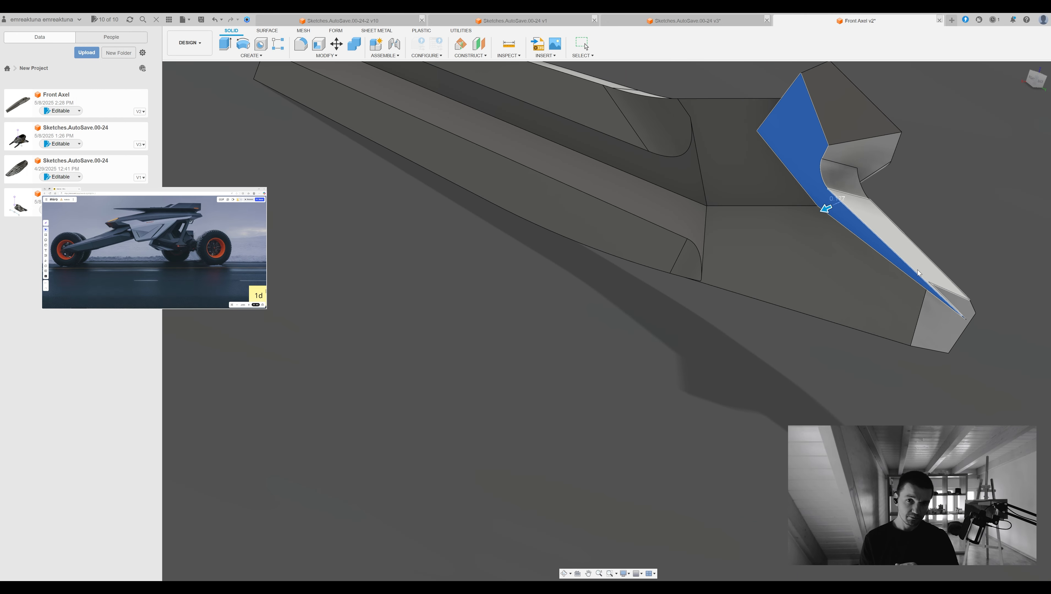
pyautogui.press('Return')
# Fillet the short inner edge at the root of the fork notch by eye
pyautogui.keyDown('shift'); pyautogui.moveTo(1001, 139); pyautogui.dragTo(712, 228, button='middle'); pyautogui.keyUp('shift')
pyautogui.click(713, 228)
pyautogui.press('f')
pyautogui.moveTo(714, 229); pyautogui.dragTo(718, 239)
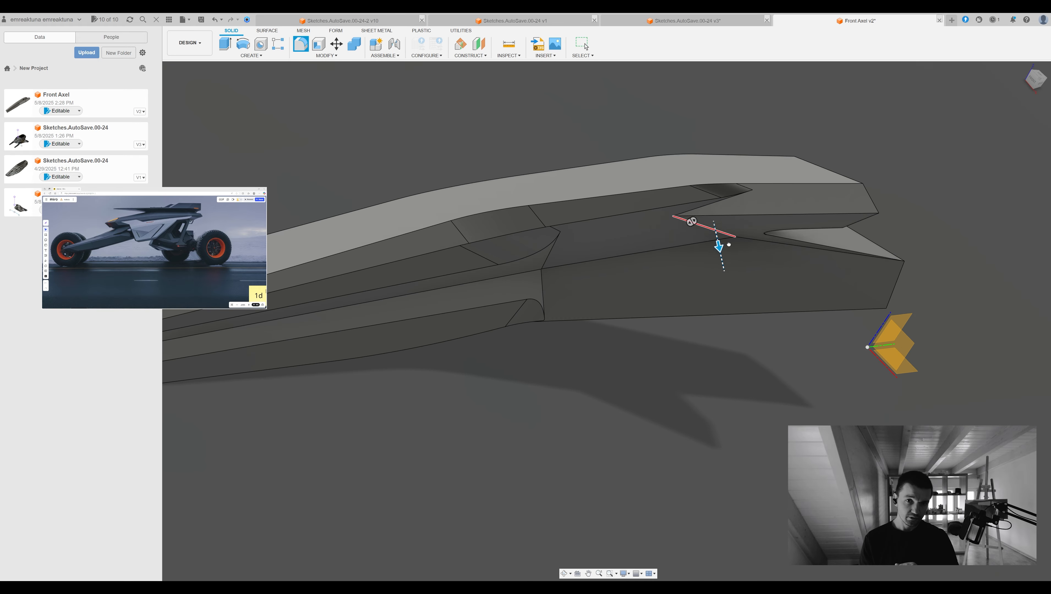
pyautogui.press('Return')
pyautogui.keyDown('shift'); pyautogui.moveTo(720, 239); pyautogui.dragTo(683, 292, button='middle'); pyautogui.keyUp('shift')
pyautogui.click(793, 262)
pyautogui.press('Return')
# Offset the narrow face along the fork arm's lower edge by eye to line up with the rib end
pyautogui.scroll(3, 895, 294)
pyautogui.click(683, 291)
pyautogui.press('q')
pyautogui.moveTo(683, 293); pyautogui.dragTo(689, 306)
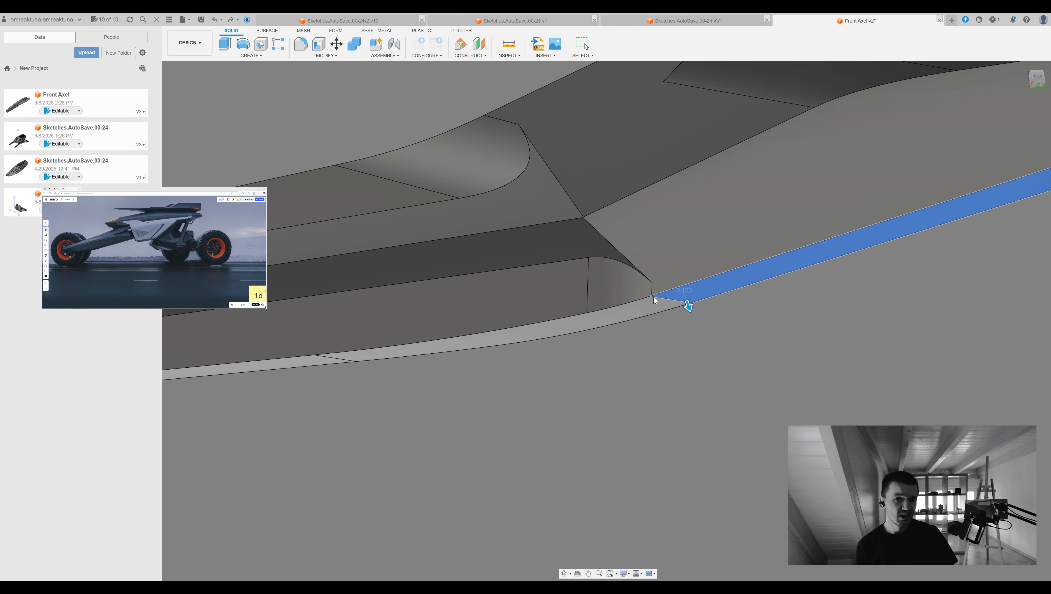
pyautogui.press('Return')
pyautogui.scroll(-5, 770, 305)
pyautogui.keyDown('shift'); pyautogui.moveTo(840, 308); pyautogui.dragTo(767, 264, button='middle'); pyautogui.keyUp('shift')
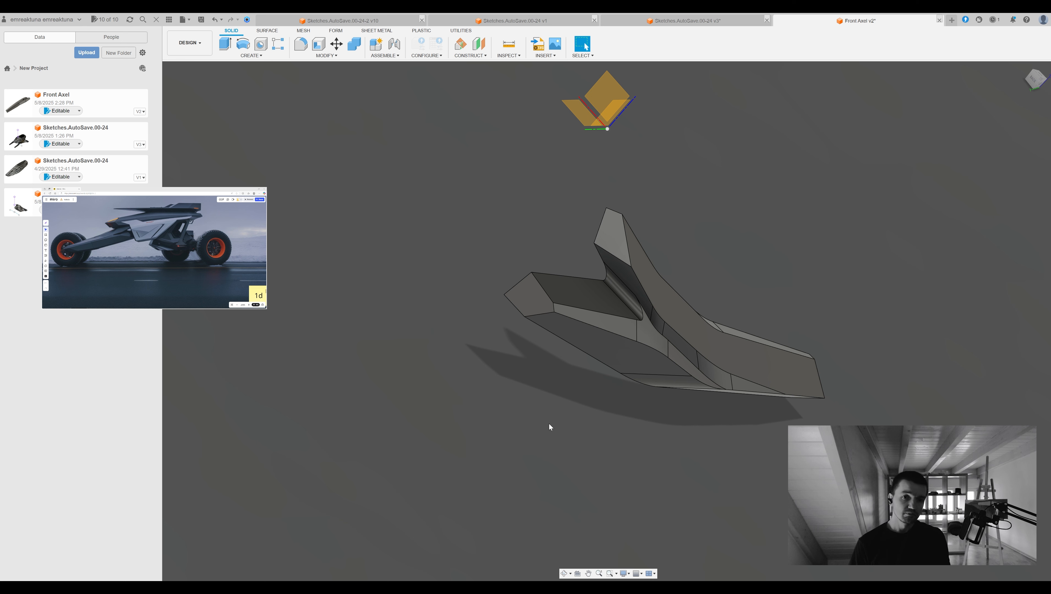
pyautogui.keyDown('shift'); pyautogui.moveTo(554, 327); pyautogui.dragTo(724, 334, button='middle'); pyautogui.keyUp('shift')
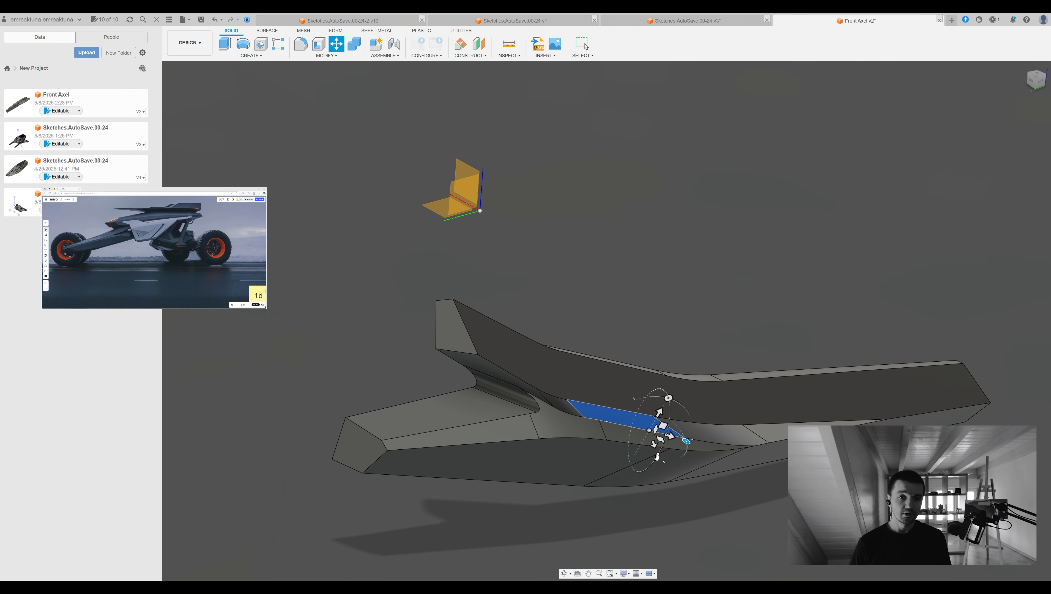
pyautogui.press('Escape')
pyautogui.keyDown('shift'); pyautogui.moveTo(670, 394); pyautogui.dragTo(563, 416, button='middle'); pyautogui.keyUp('shift')
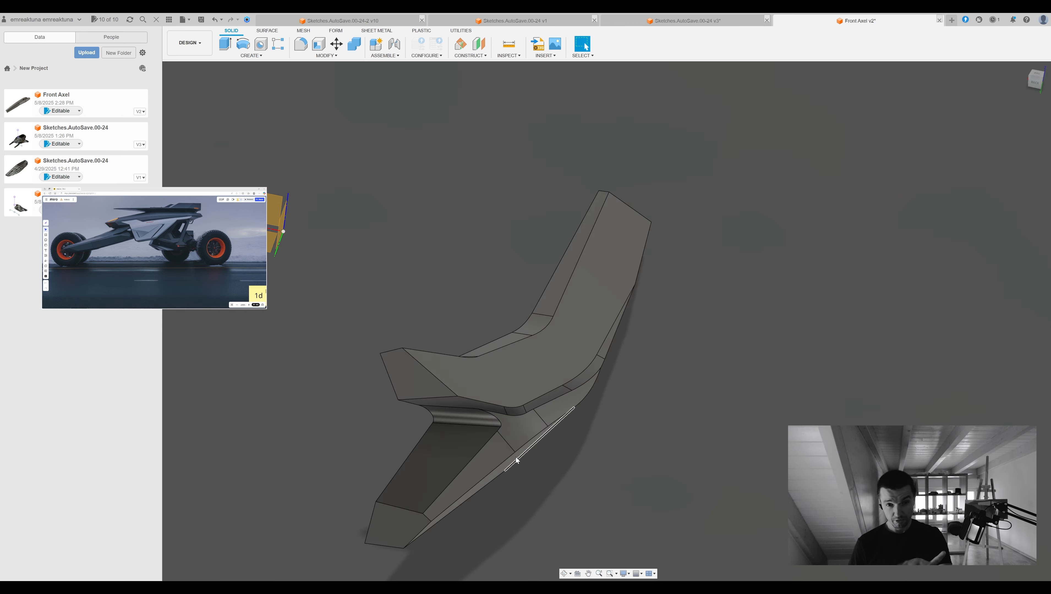
# Try to offset the fork arm's outer face and the Y-shaped junction face, and undo the change
pyautogui.click(618, 336)
pyautogui.press('q')
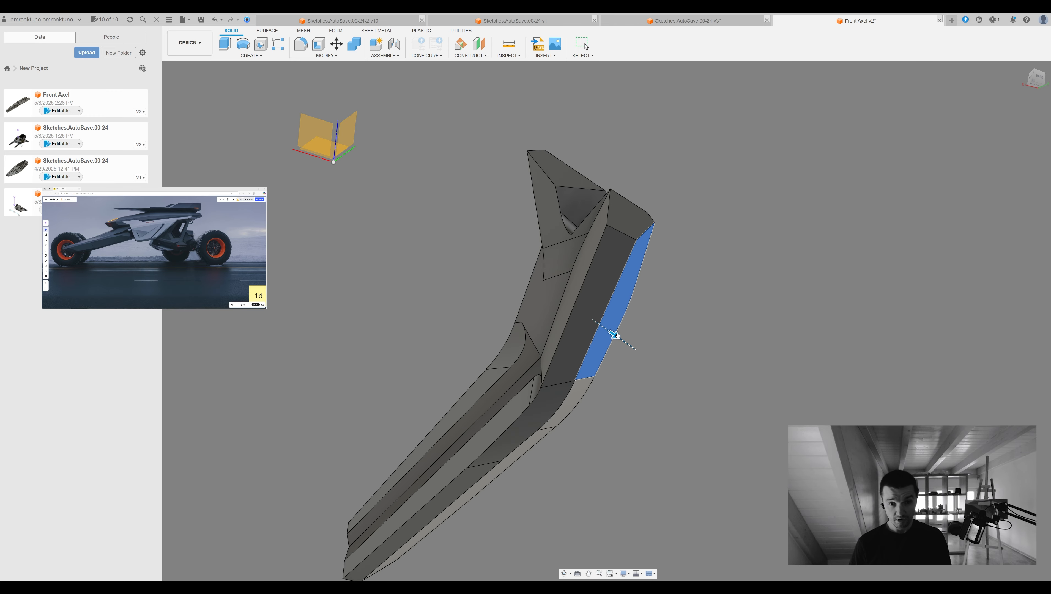
pyautogui.keyDown('shift'); pyautogui.moveTo(616, 335); pyautogui.dragTo(412, 439, button='middle'); pyautogui.keyUp('shift')
pyautogui.keyDown('shift'); pyautogui.moveTo(448, 475); pyautogui.dragTo(541, 378, button='middle'); pyautogui.keyUp('shift')
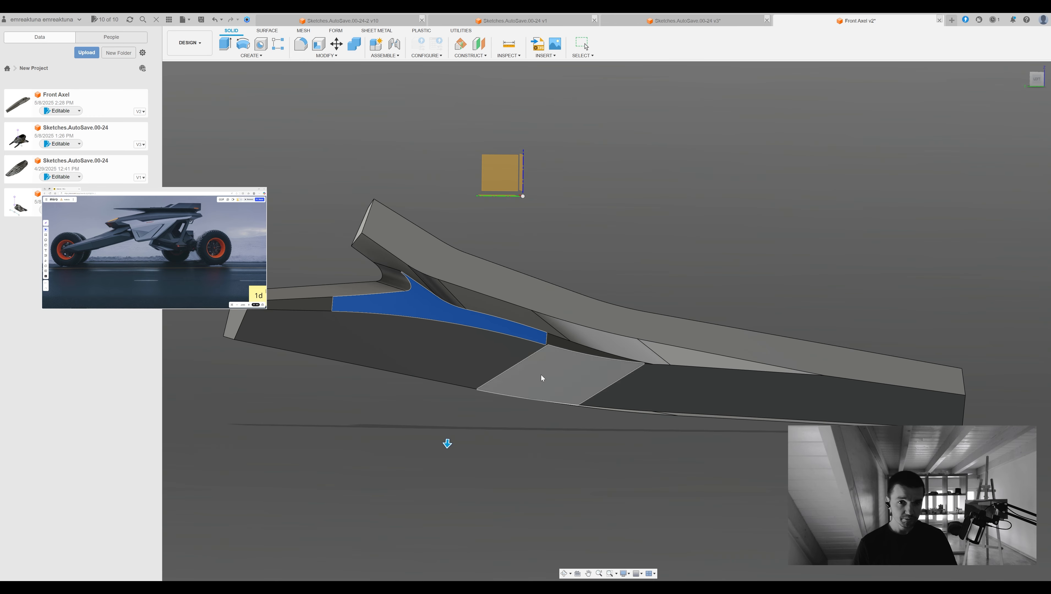
pyautogui.hotkey('ctrl', 'z')
pyautogui.scroll(3, 547, 350)
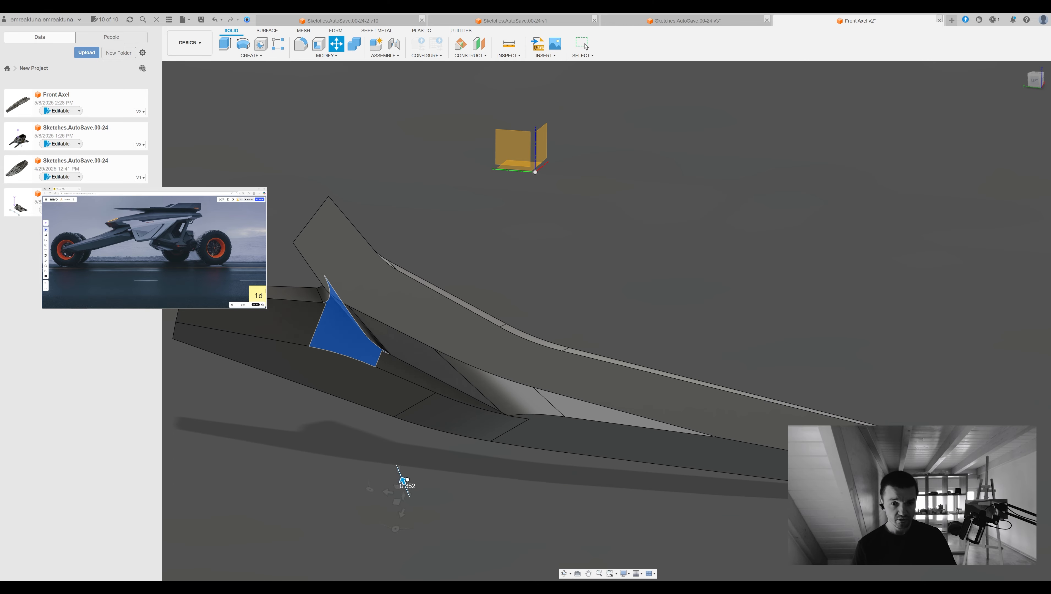
pyautogui.press('Escape')
pyautogui.moveTo(402, 360); pyautogui.dragTo(453, 316, button='middle')
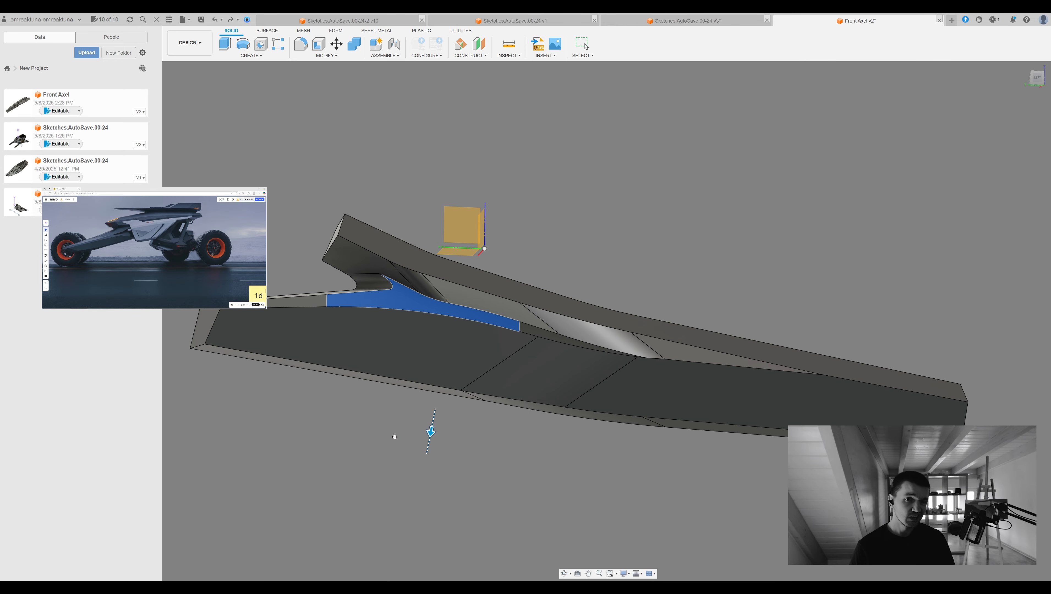
pyautogui.keyDown('shift'); pyautogui.moveTo(1000, 148); pyautogui.dragTo(501, 326, button='middle'); pyautogui.keyUp('shift')
pyautogui.click(519, 331)
pyautogui.press('f')
pyautogui.press('Escape')
# Move a face at the fork junction slightly by eye
pyautogui.keyDown('shift'); pyautogui.moveTo(614, 367); pyautogui.dragTo(867, 319, button='middle'); pyautogui.keyUp('shift')
pyautogui.press('m')
pyautogui.keyDown('shift'); pyautogui.moveTo(602, 250); pyautogui.dragTo(587, 367, button='middle'); pyautogui.keyUp('shift')
pyautogui.scroll(3, 587, 367)
pyautogui.moveTo(557, 394); pyautogui.dragTo(554, 392)
pyautogui.press('Return')
# Rotate the outer side face at the lower fork arm's tip slightly by eye with Move
pyautogui.scroll(-5, 996, 244)
pyautogui.keyDown('shift'); pyautogui.moveTo(996, 243); pyautogui.dragTo(732, 283, button='middle'); pyautogui.keyUp('shift')
pyautogui.click(598, 302)
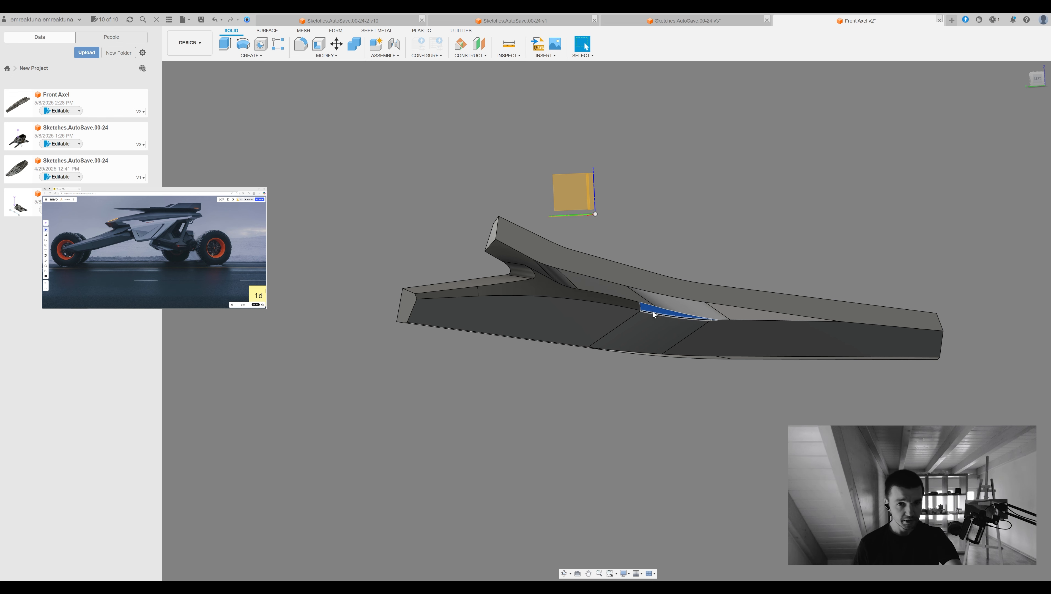
pyautogui.click(633, 305)
pyautogui.keyDown('shift'); pyautogui.moveTo(643, 184); pyautogui.dragTo(574, 281, button='middle'); pyautogui.keyUp('shift')
pyautogui.keyDown('shift'); pyautogui.moveTo(478, 260); pyautogui.dragTo(494, 340, button='middle'); pyautogui.keyUp('shift')
pyautogui.press('m')
pyautogui.press('Escape')
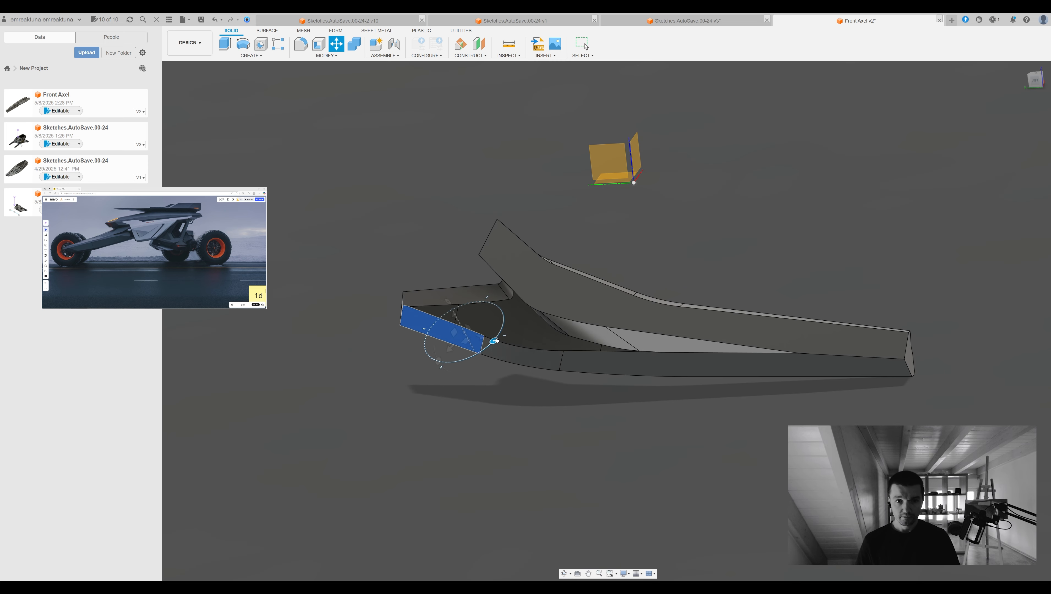
pyautogui.moveTo(435, 359); pyautogui.dragTo(442, 353)
pyautogui.press('Return')
# Round the edges at the fork arm tips, setting the radius by eye
pyautogui.keyDown('shift'); pyautogui.moveTo(678, 361); pyautogui.dragTo(514, 132, button='middle'); pyautogui.keyUp('shift')
pyautogui.moveTo(514, 131); pyautogui.dragTo(525, 151)
pyautogui.keyDown('shift'); pyautogui.moveTo(525, 151); pyautogui.dragTo(828, 263, button='middle'); pyautogui.keyUp('shift')
pyautogui.press('Return')
# Offset the long triangular inner face and the outer side wall slightly by eye with Press Pull
pyautogui.keyDown('shift'); pyautogui.moveTo(559, 197); pyautogui.dragTo(515, 293, button='middle'); pyautogui.keyUp('shift')
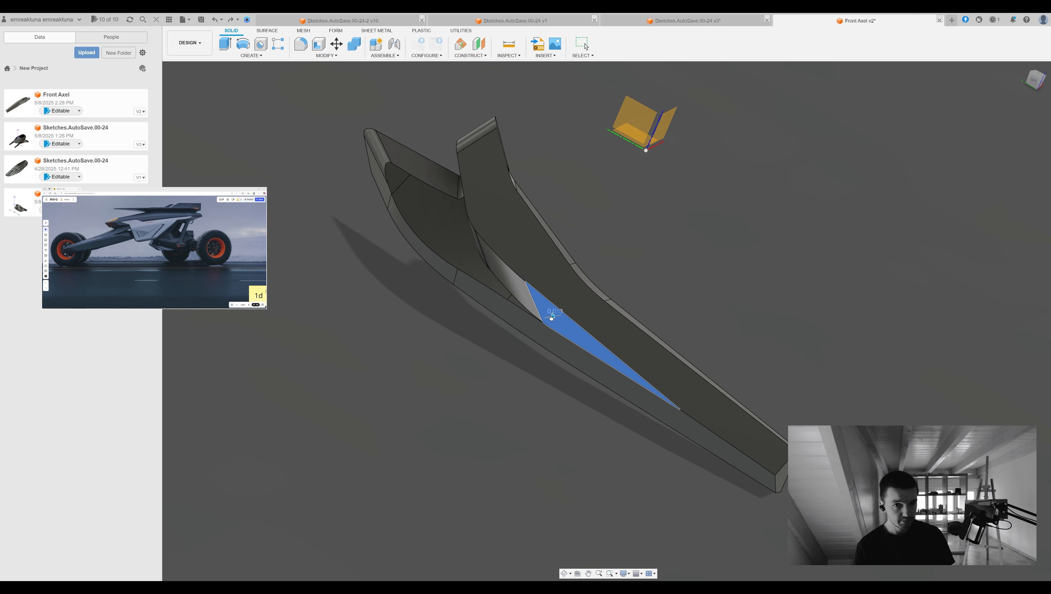
pyautogui.moveTo(557, 315); pyautogui.dragTo(559, 316)
pyautogui.keyDown('shift'); pyautogui.moveTo(555, 318); pyautogui.dragTo(650, 355, button='middle'); pyautogui.keyUp('shift')
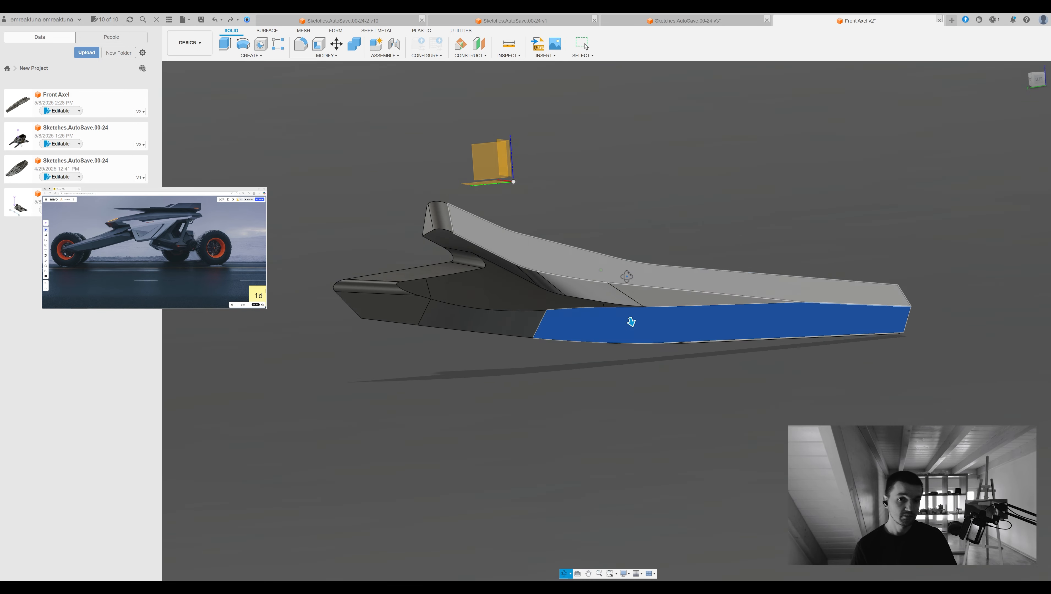
pyautogui.press('Return')
# Offset the curved bend face on the outer side and the small sliver face at the fork junction by eye
pyautogui.keyDown('shift'); pyautogui.moveTo(793, 251); pyautogui.dragTo(817, 266, button='middle'); pyautogui.keyUp('shift')
pyautogui.click(586, 381)
pyautogui.press('q')
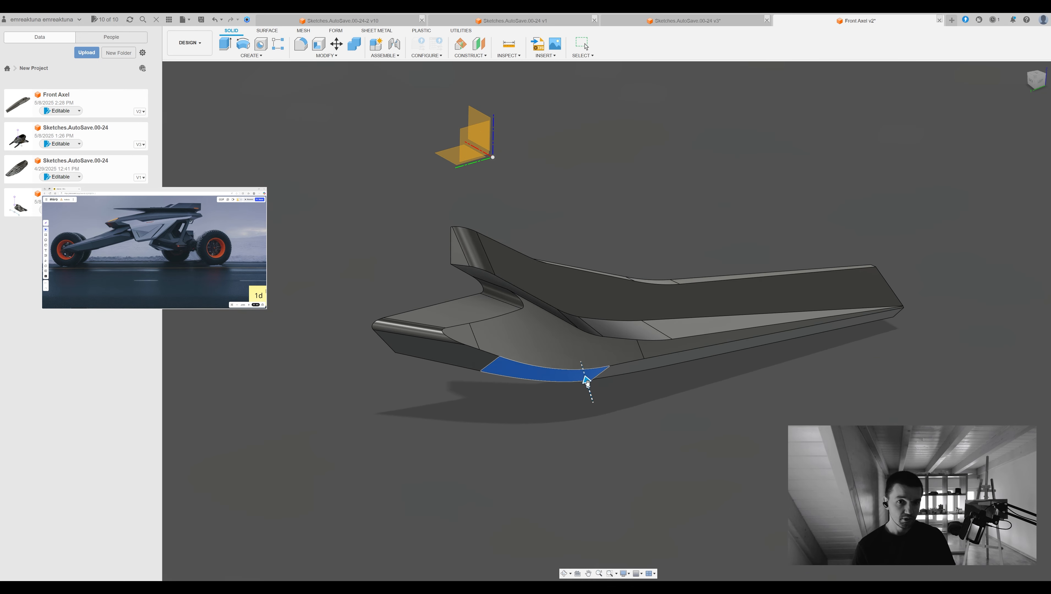
pyautogui.moveTo(588, 346); pyautogui.dragTo(645, 363)
pyautogui.keyDown('shift'); pyautogui.moveTo(990, 141); pyautogui.dragTo(527, 338, button='middle'); pyautogui.keyUp('shift')
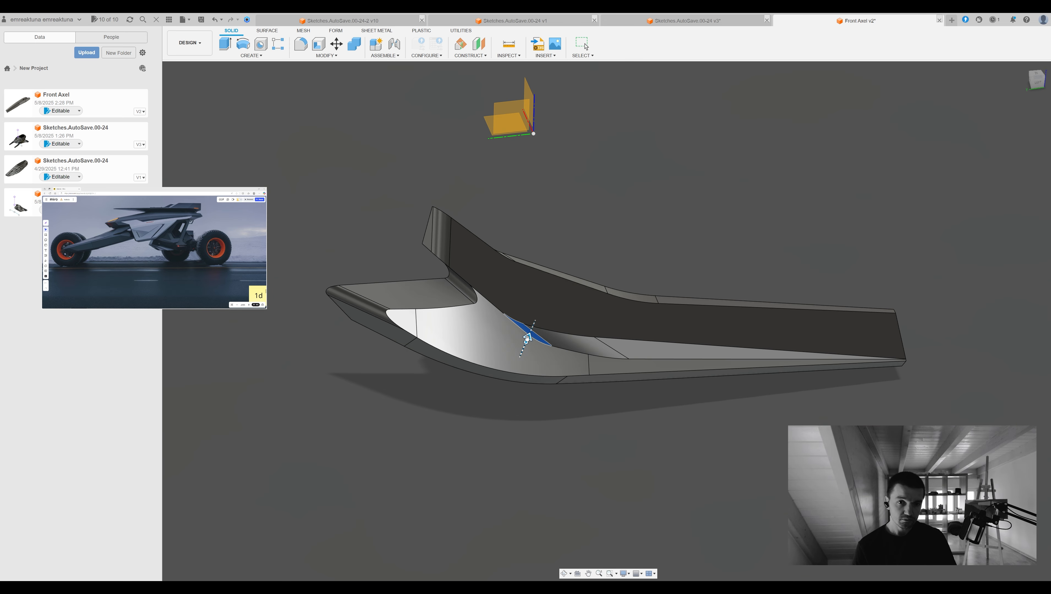
pyautogui.keyDown('shift'); pyautogui.moveTo(604, 389); pyautogui.dragTo(656, 351, button='middle'); pyautogui.keyUp('shift')
pyautogui.press('Return')
# Offset the thin sliver face near the beam's far end by eye with Press Pull
pyautogui.scroll(4, 656, 351)
pyautogui.click(660, 355)
pyautogui.press('q')
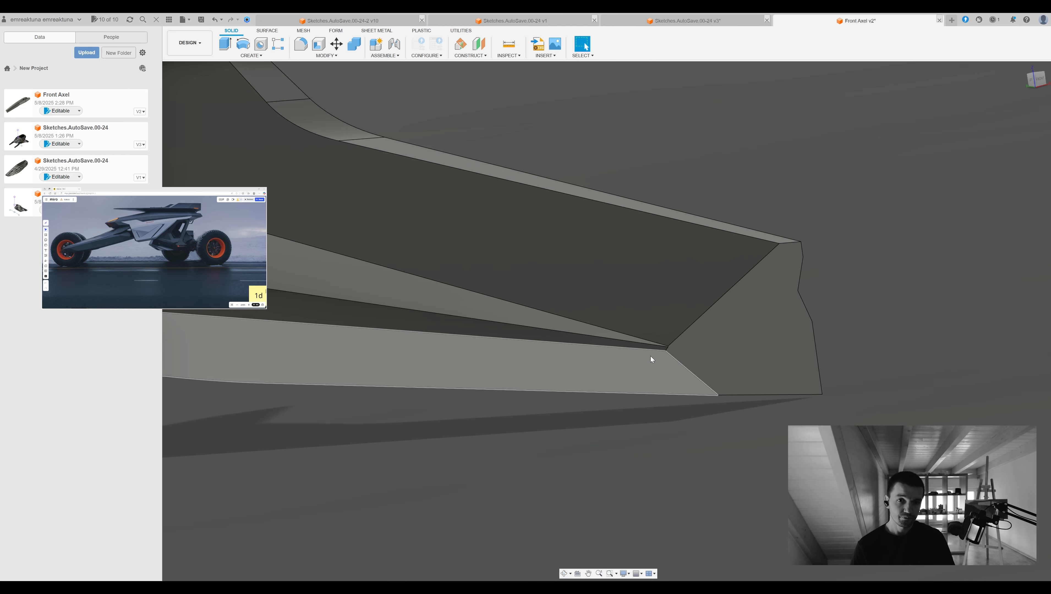
pyautogui.moveTo(667, 344); pyautogui.dragTo(675, 335)
pyautogui.press('Return')
# Offset the inner face beside the sliver near the beam's end with Press Pull
pyautogui.scroll(-3, 854, 245)
pyautogui.scroll(3, 707, 283)
pyautogui.click(662, 293)
pyautogui.press('q')
pyautogui.keyDown('shift'); pyautogui.moveTo(655, 302); pyautogui.dragTo(590, 333, button='middle'); pyautogui.keyUp('shift')
pyautogui.scroll(-3, 607, 339)
pyautogui.press('Return')
# Offset the long outer side wall face at the beam's end slightly outward by eye
pyautogui.scroll(2, 591, 333)
pyautogui.click(518, 466)
pyautogui.press('q')
pyautogui.moveTo(516, 468); pyautogui.dragTo(509, 475)
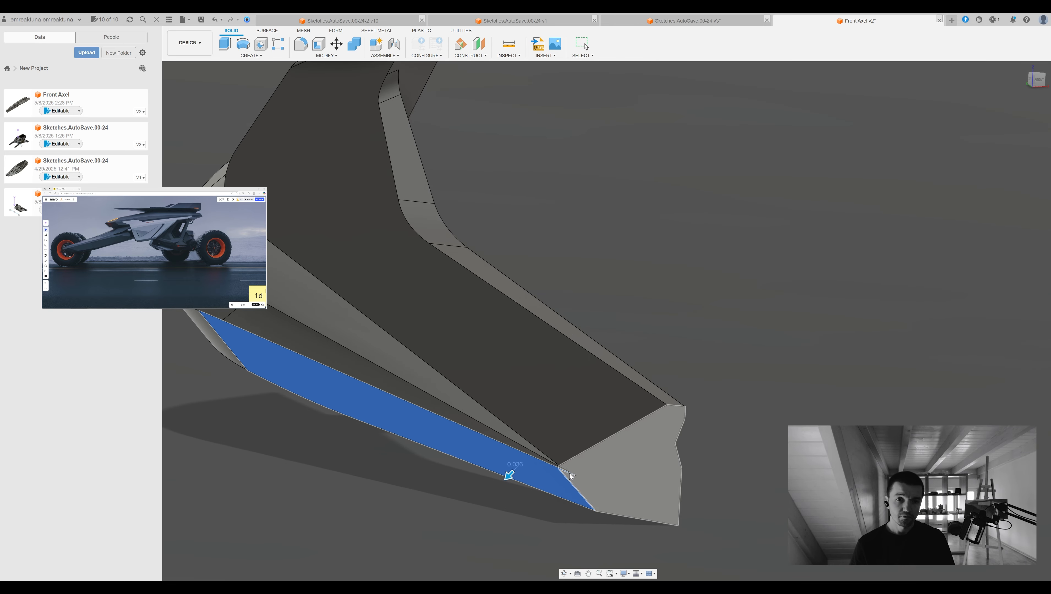
pyautogui.click(1013, 147)
# Offset the narrow inner face above the outer side wall by eye to clean up the beam's end
pyautogui.click(520, 439)
pyautogui.press('q')
pyautogui.moveTo(504, 435); pyautogui.dragTo(525, 437)
pyautogui.press('Return')
pyautogui.keyDown('shift'); pyautogui.moveTo(562, 429); pyautogui.dragTo(688, 331, button='middle'); pyautogui.keyUp('shift')
pyautogui.scroll(-4, 685, 337)
pyautogui.scroll(5, 706, 385)
pyautogui.keyDown('shift'); pyautogui.moveTo(706, 385); pyautogui.dragTo(603, 375, button='middle'); pyautogui.keyUp('shift')
pyautogui.press('f')
pyautogui.press('Escape')
# Adjust a face of the arm with Move, and select another fork face for Press Pull
pyautogui.scroll(-4, 669, 408)
pyautogui.keyDown('shift'); pyautogui.moveTo(669, 408); pyautogui.dragTo(754, 271, button='middle'); pyautogui.keyUp('shift')
pyautogui.press('m')
pyautogui.press('Return')
pyautogui.click(482, 291)
pyautogui.press('q')
# Save the Front Axel design and check the arm in the vehicle assembly before returning to its design
pyautogui.click(654, 20)
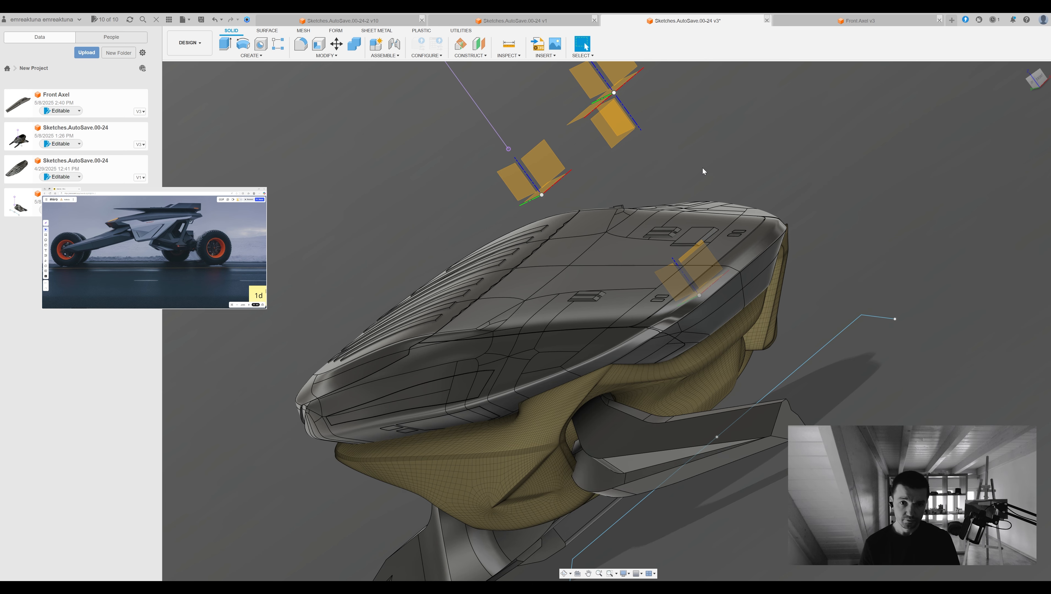
pyautogui.keyDown('shift'); pyautogui.moveTo(702, 168); pyautogui.dragTo(682, 233, button='middle'); pyautogui.keyUp('shift')
pyautogui.click(859, 20)
pyautogui.moveTo(624, 184); pyautogui.dragTo(427, 310, button='middle')
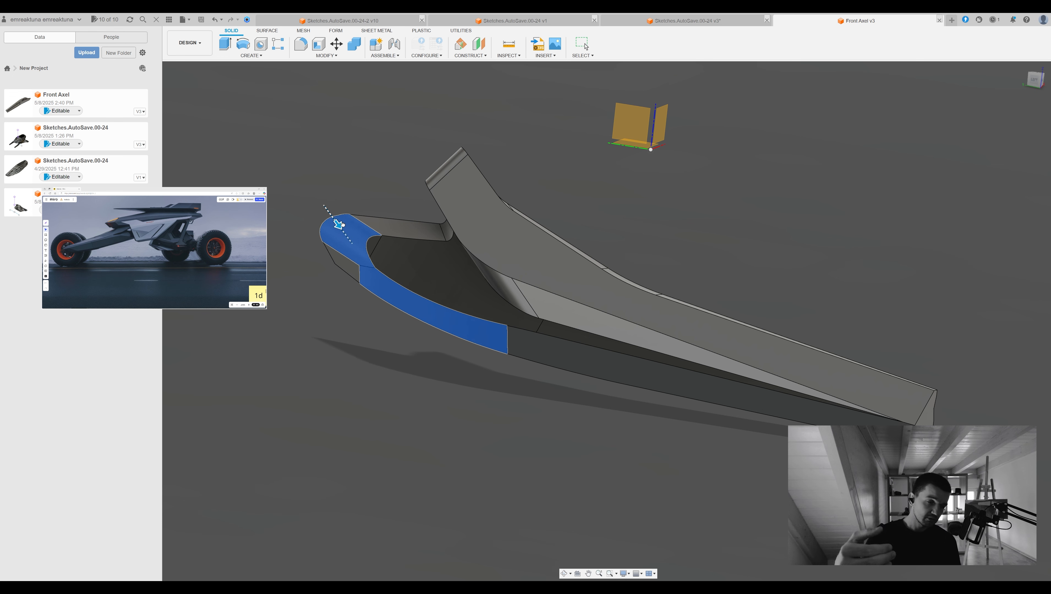
# Compare the Front Axel part with the vehicle models in the other open design documents
pyautogui.keyDown('shift'); pyautogui.moveTo(648, 255); pyautogui.dragTo(327, 210, button='middle'); pyautogui.keyUp('shift')
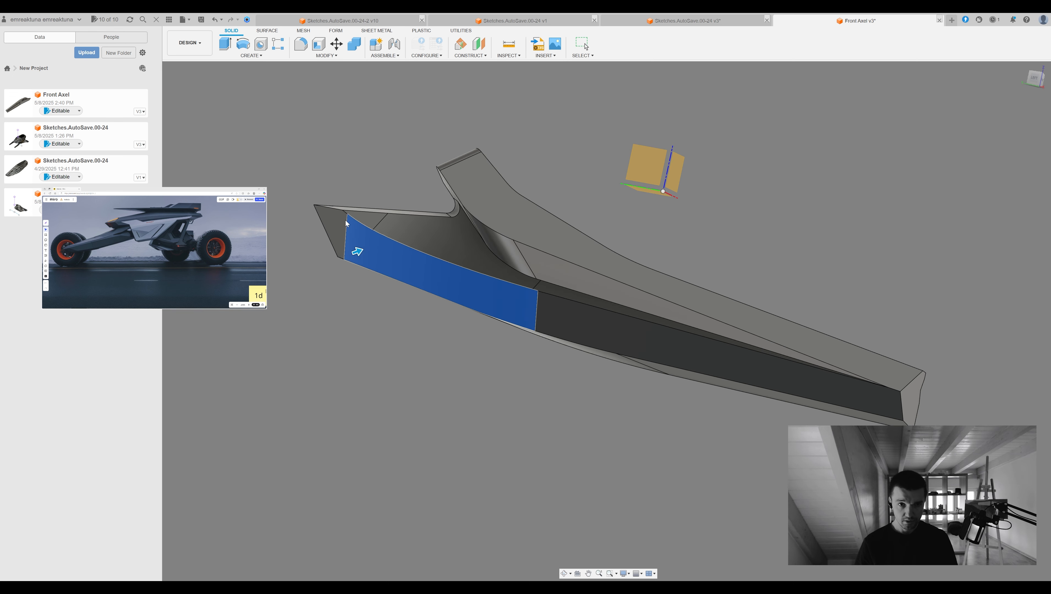
pyautogui.keyDown('shift'); pyautogui.moveTo(465, 284); pyautogui.dragTo(525, 305, button='middle'); pyautogui.keyUp('shift')
pyautogui.click(650, 20)
pyautogui.moveTo(666, 300)
pyautogui.keyDown('shift'); pyautogui.mouseDown(button='middle')
pyautogui.moveTo(616, 258)
pyautogui.moveTo(531, 336)
pyautogui.moveTo(555, 376)
pyautogui.moveTo(557, 354)
pyautogui.mouseUp(button='middle'); pyautogui.keyUp('shift')
pyautogui.scroll(-3, 555, 376)
pyautogui.click(558, 20)
pyautogui.click(823, 21)
pyautogui.scroll(5, 451, 284)
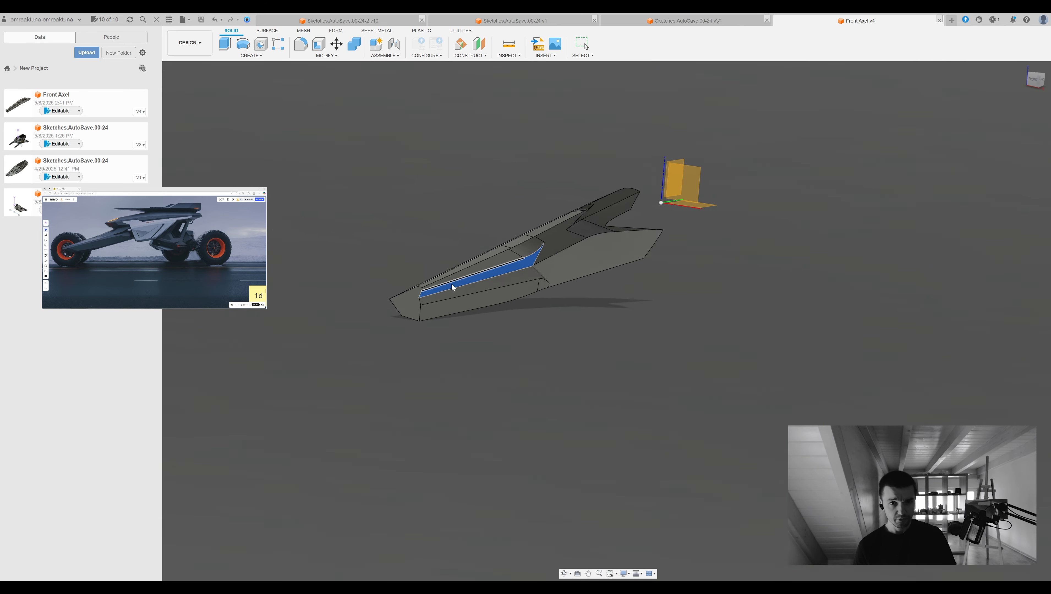
# Try to push/pull the long narrow inset face along the arm's side and undo the offset
pyautogui.moveTo(480, 318); pyautogui.dragTo(473, 329)
pyautogui.keyDown('shift'); pyautogui.moveTo(682, 295); pyautogui.dragTo(516, 225, button='middle'); pyautogui.keyUp('shift')
pyautogui.press('Return')
pyautogui.click(516, 225)
pyautogui.press('q')
pyautogui.hotkey('ctrl', 'z')
# Push/pull the face on the arm's side by a small distance
pyautogui.keyDown('shift'); pyautogui.moveTo(777, 211); pyautogui.dragTo(387, 271, button='middle'); pyautogui.keyUp('shift')
pyautogui.moveTo(388, 276); pyautogui.dragTo(390, 274)
pyautogui.press('Return')
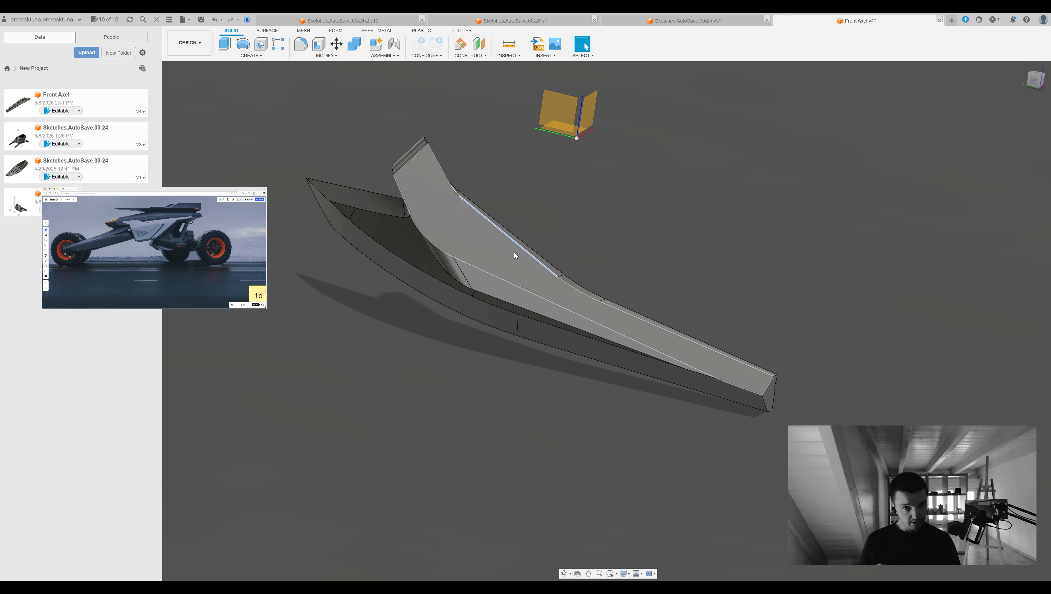
# Try to push/pull the arm's large upper side face and undo the change
pyautogui.keyDown('shift'); pyautogui.moveTo(514, 252); pyautogui.dragTo(516, 240, button='middle'); pyautogui.keyUp('shift')
pyautogui.click(517, 240)
pyautogui.press('q')
pyautogui.moveTo(517, 241); pyautogui.dragTo(520, 242)
pyautogui.press('Return')
pyautogui.keyDown('shift'); pyautogui.moveTo(599, 236); pyautogui.dragTo(556, 206, button='middle'); pyautogui.keyUp('shift')
pyautogui.scroll(4, 555, 206)
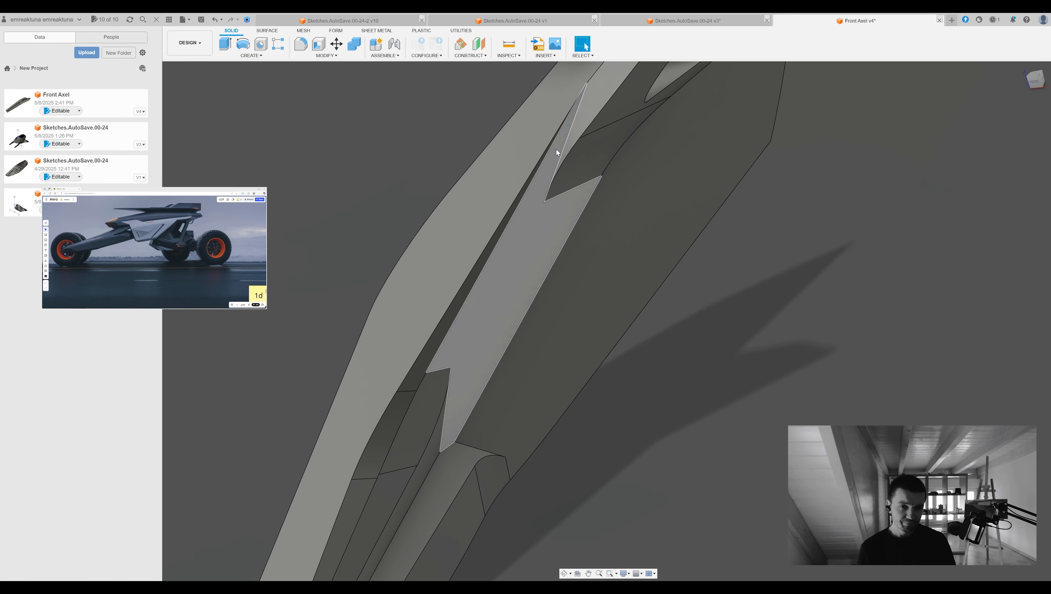
pyautogui.hotkey('ctrl', 'z')
# Push/pull the inner groove face between the arm's two prongs
pyautogui.keyDown('shift'); pyautogui.moveTo(638, 263); pyautogui.dragTo(623, 330, button='middle'); pyautogui.keyUp('shift')
pyautogui.scroll(-4, 517, 311)
pyautogui.scroll(5, 623, 330)
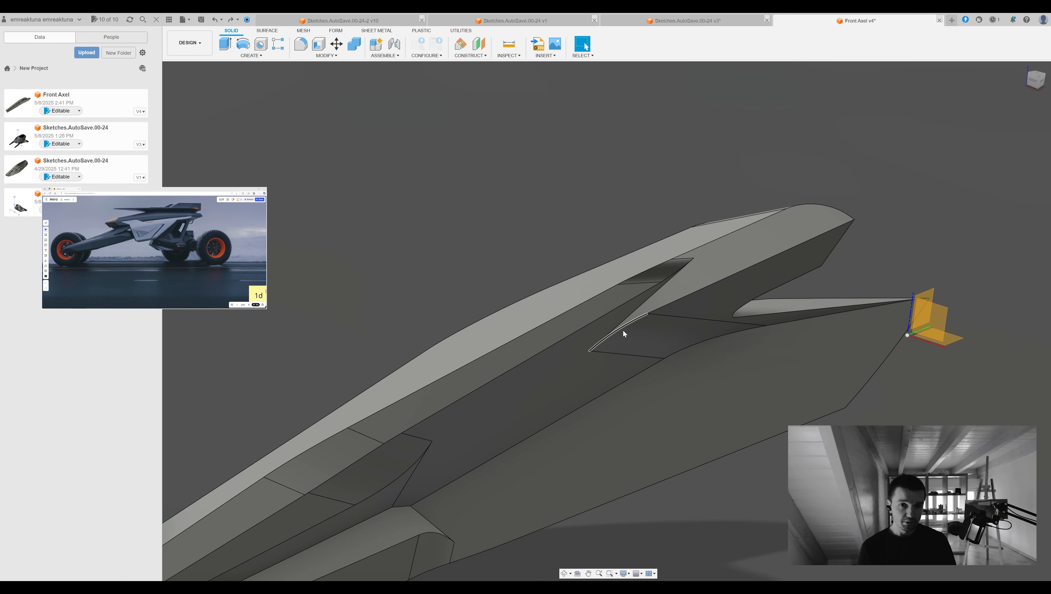
pyautogui.press('Escape')
pyautogui.click(623, 296)
pyautogui.press('q')
pyautogui.moveTo(623, 296); pyautogui.dragTo(588, 352)
pyautogui.press('Escape')
pyautogui.keyDown('shift'); pyautogui.moveTo(589, 352); pyautogui.dragTo(708, 266, button='middle'); pyautogui.keyUp('shift')
# Try to push/pull a second face of the side groove and undo the offset
pyautogui.keyDown('shift'); pyautogui.moveTo(684, 312); pyautogui.dragTo(606, 360, button='middle'); pyautogui.keyUp('shift')
pyautogui.click(606, 360)
pyautogui.press('q')
pyautogui.moveTo(606, 360); pyautogui.dragTo(569, 391)
pyautogui.press('Escape')
pyautogui.keyDown('shift'); pyautogui.moveTo(593, 412); pyautogui.dragTo(585, 303, button='middle'); pyautogui.keyUp('shift')
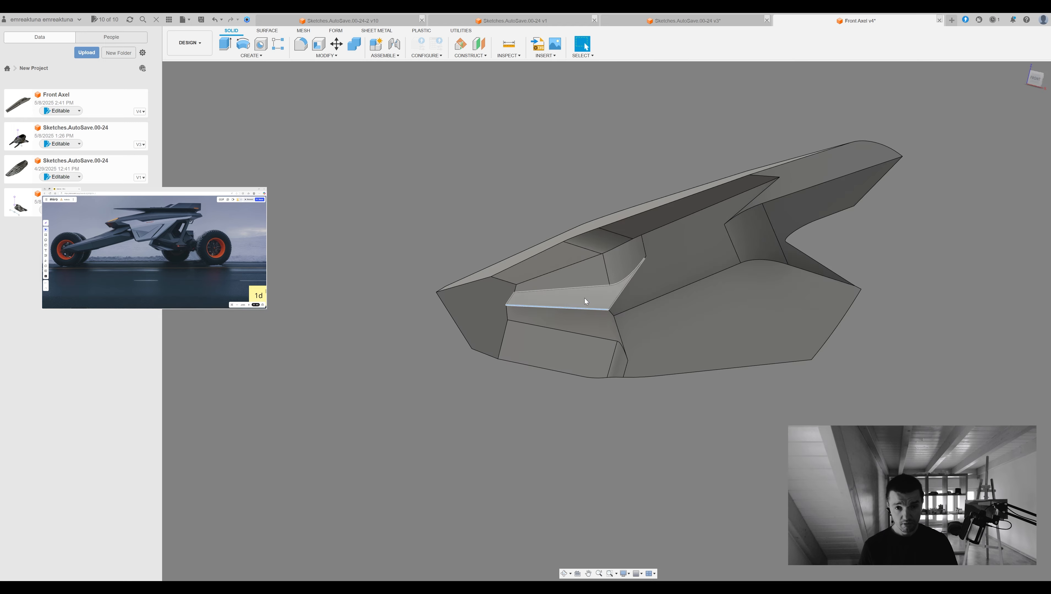
pyautogui.hotkey('ctrl', 'z')
pyautogui.keyDown('shift'); pyautogui.moveTo(577, 315); pyautogui.dragTo(660, 290, button='middle'); pyautogui.keyUp('shift')
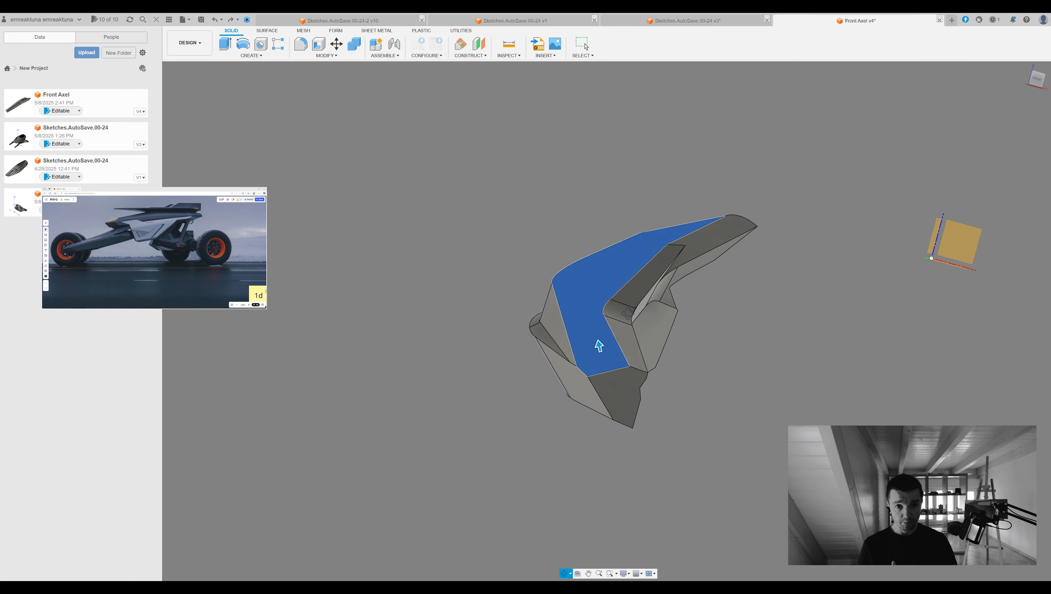
# Push/pull the arm's large upper face by a small distance
pyautogui.keyDown('shift'); pyautogui.moveTo(598, 346); pyautogui.dragTo(712, 420, button='middle'); pyautogui.keyUp('shift')
pyautogui.moveTo(712, 420); pyautogui.dragTo(710, 425)
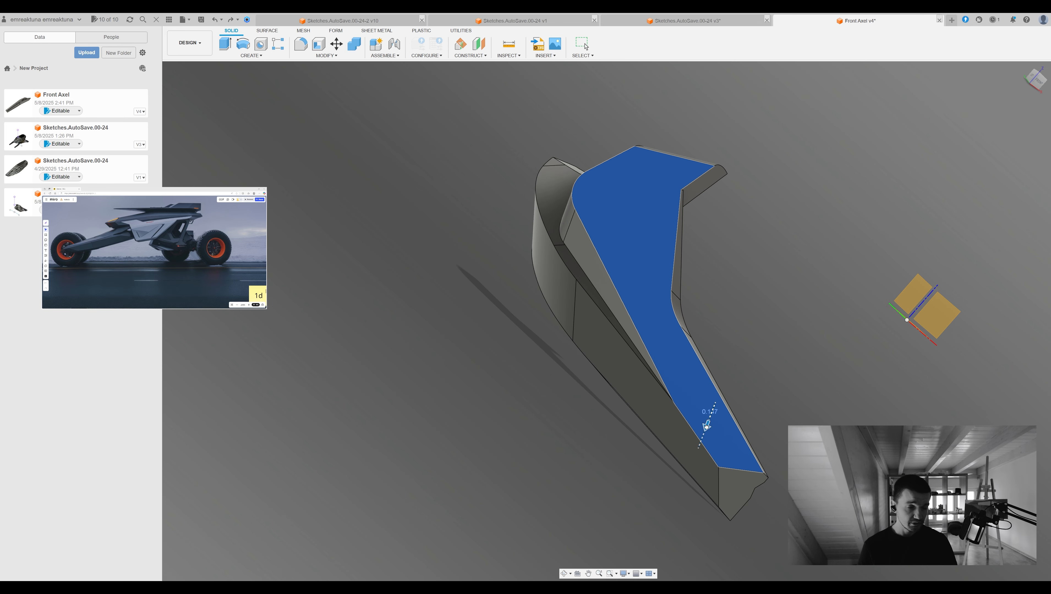
pyautogui.click(744, 330)
pyautogui.keyDown('shift'); pyautogui.moveTo(744, 330); pyautogui.dragTo(721, 402, button='middle'); pyautogui.keyUp('shift')
pyautogui.click(721, 401)
pyautogui.moveTo(721, 398); pyautogui.dragTo(715, 412)
pyautogui.keyDown('shift'); pyautogui.moveTo(716, 417); pyautogui.dragTo(628, 207, button='middle'); pyautogui.keyUp('shift')
pyautogui.press('f')
pyautogui.press('m')
pyautogui.keyDown('shift'); pyautogui.moveTo(659, 244); pyautogui.dragTo(662, 276, button='middle'); pyautogui.keyUp('shift')
pyautogui.press('Escape')
# Push/pull the large side face of the lower prong by about 0.076
pyautogui.press('q')
pyautogui.click(458, 213)
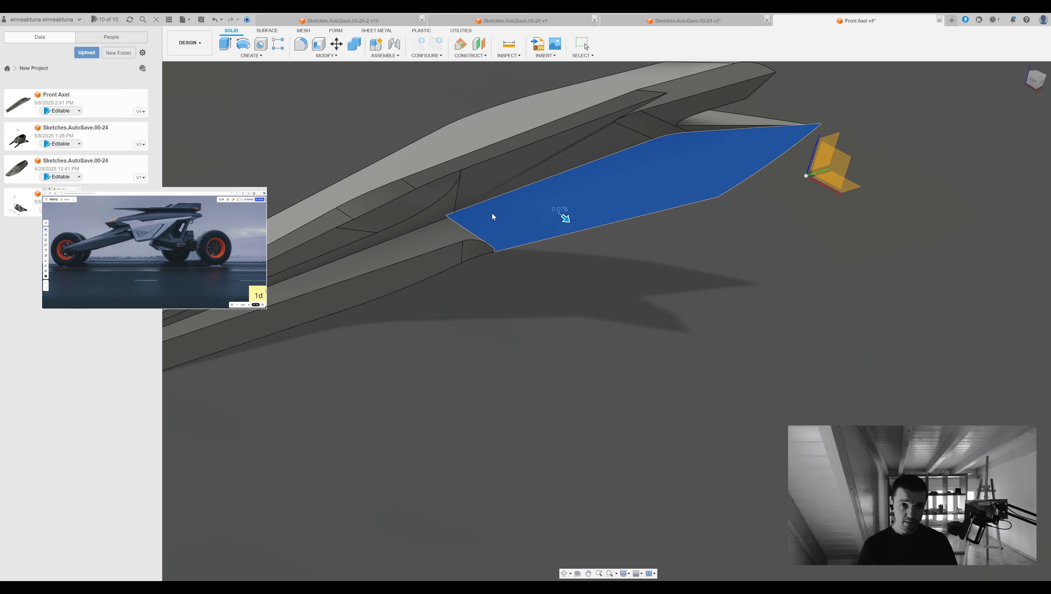
pyautogui.keyDown('shift'); pyautogui.moveTo(454, 215); pyautogui.dragTo(595, 98, button='middle'); pyautogui.keyUp('shift')
pyautogui.press('f')
pyautogui.press('Escape')
# Fillet the pointed end edge of the lower prong to round its tip
pyautogui.keyDown('shift'); pyautogui.moveTo(1006, 247); pyautogui.dragTo(674, 291, button='middle'); pyautogui.keyUp('shift')
pyautogui.click(380, 309)
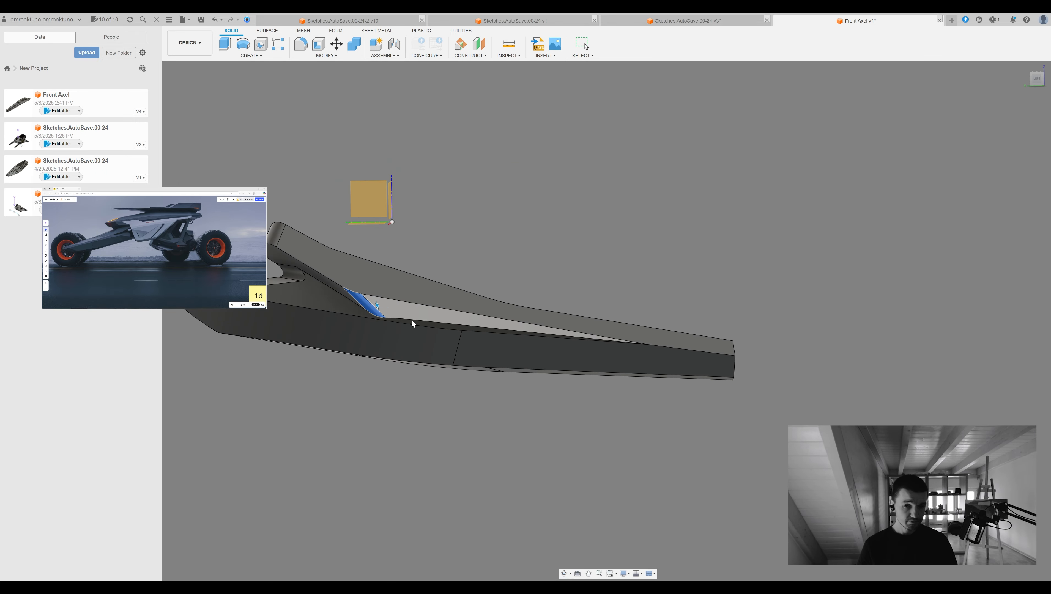
pyautogui.keyDown('shift'); pyautogui.moveTo(379, 305); pyautogui.dragTo(504, 291, button='middle'); pyautogui.keyUp('shift')
pyautogui.press('f')
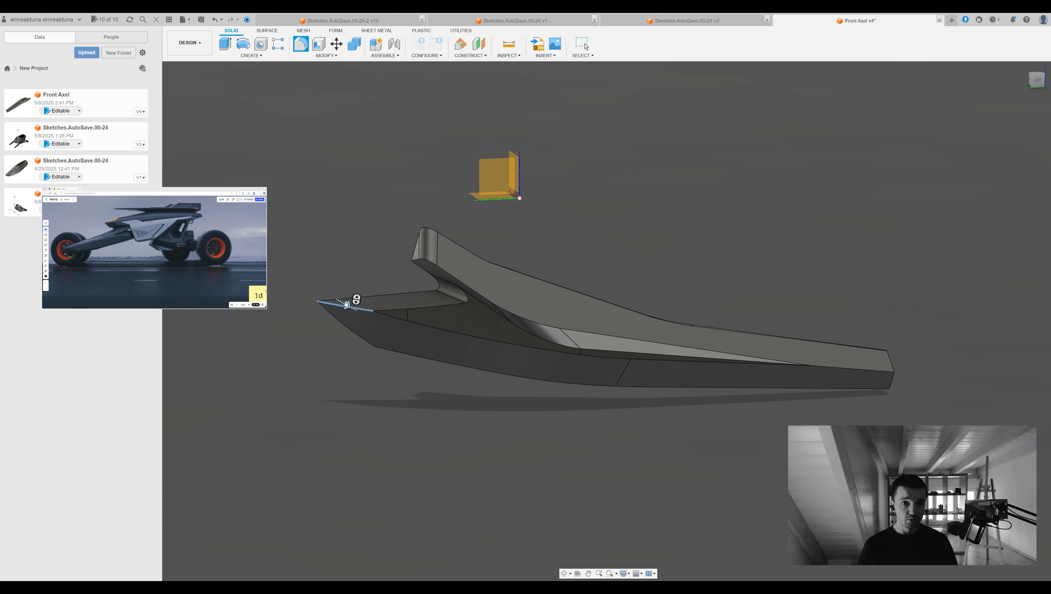
pyautogui.press('Escape')
pyautogui.keyDown('shift'); pyautogui.moveTo(607, 232); pyautogui.dragTo(687, 355, button='middle'); pyautogui.keyUp('shift')
pyautogui.press('Return')
# Push/pull two more faces of the arm by small distances to refine its shape
pyautogui.click(687, 355)
pyautogui.press('q')
pyautogui.moveTo(687, 357); pyautogui.dragTo(677, 360)
pyautogui.keyDown('shift'); pyautogui.moveTo(678, 361); pyautogui.dragTo(561, 353, button='middle'); pyautogui.keyUp('shift')
pyautogui.press('Return')
pyautogui.click(566, 349)
pyautogui.press('q')
pyautogui.moveTo(561, 353); pyautogui.dragTo(555, 357)
pyautogui.keyDown('shift'); pyautogui.moveTo(555, 357); pyautogui.dragTo(570, 346, button='middle'); pyautogui.keyUp('shift')
pyautogui.press('Return')
# Save the Front Axel design
pyautogui.keyDown('shift'); pyautogui.moveTo(473, 330); pyautogui.dragTo(497, 324, button='middle'); pyautogui.keyUp('shift')
pyautogui.click(475, 285)
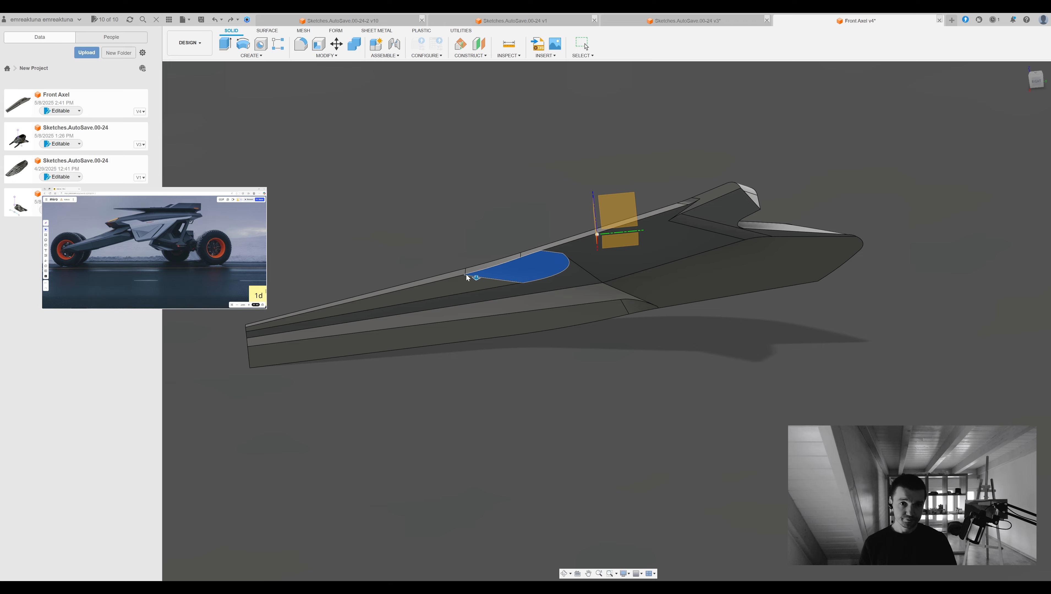
pyautogui.press('Escape')
pyautogui.hotkey('ctrl', 's')
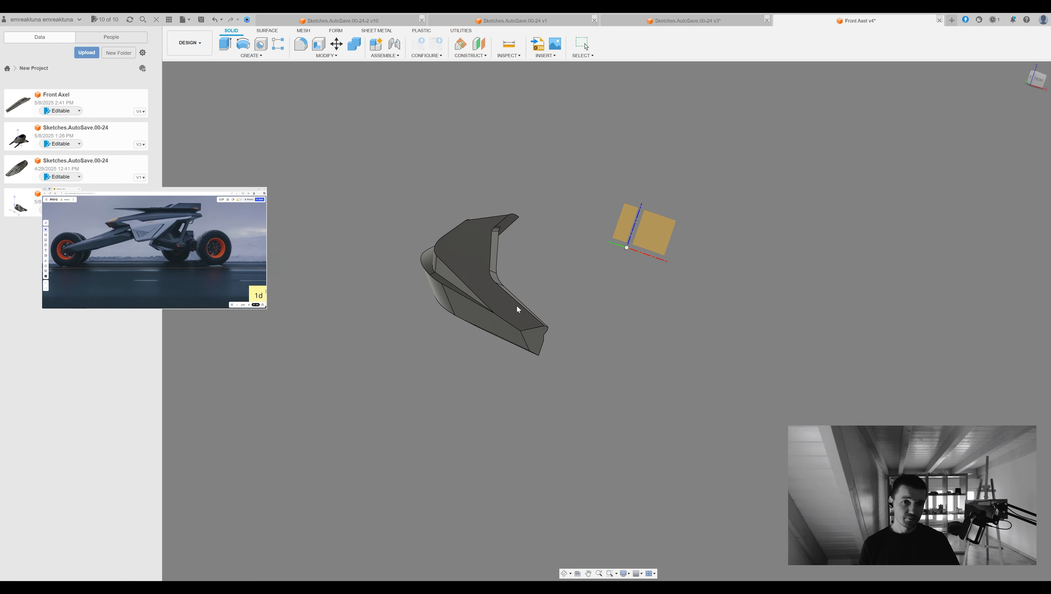
# Examine how the front axle arm joins the body in the Sketches.AutoSave.00-24 document, and return to Front Axel
pyautogui.click(687, 21)
pyautogui.click(246, 20)
pyautogui.keyDown('shift'); pyautogui.moveTo(362, 267); pyautogui.dragTo(527, 401, button='middle'); pyautogui.keyUp('shift')
pyautogui.scroll(4, 544, 352)
pyautogui.scroll(-4, 528, 401)
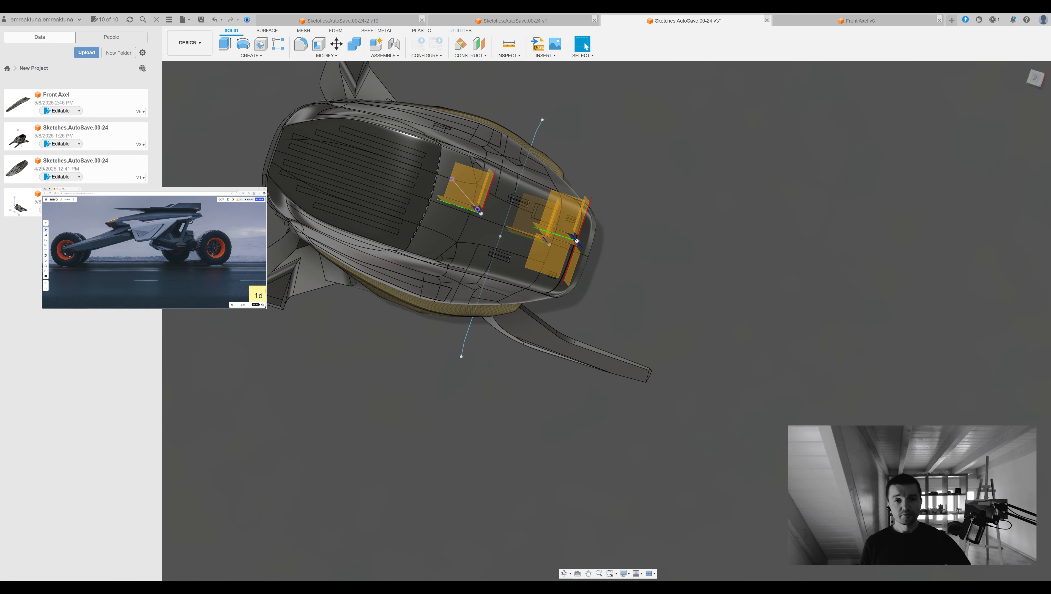
pyautogui.scroll(4, 541, 292)
pyautogui.keyDown('shift'); pyautogui.moveTo(541, 291); pyautogui.dragTo(708, 292, button='middle'); pyautogui.keyUp('shift')
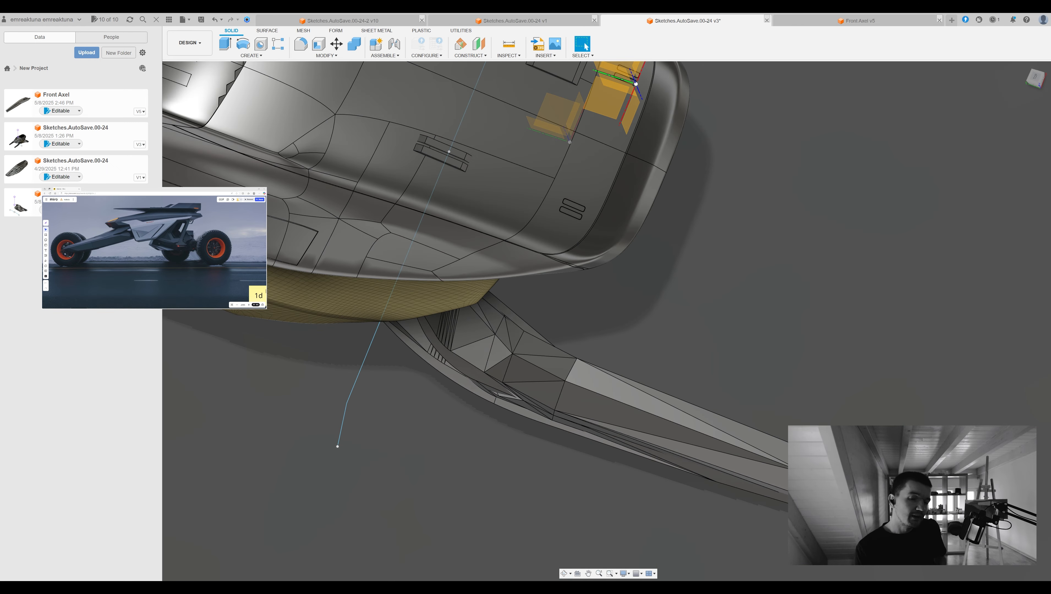
pyautogui.scroll(-2, 743, 291)
pyautogui.click(849, 20)
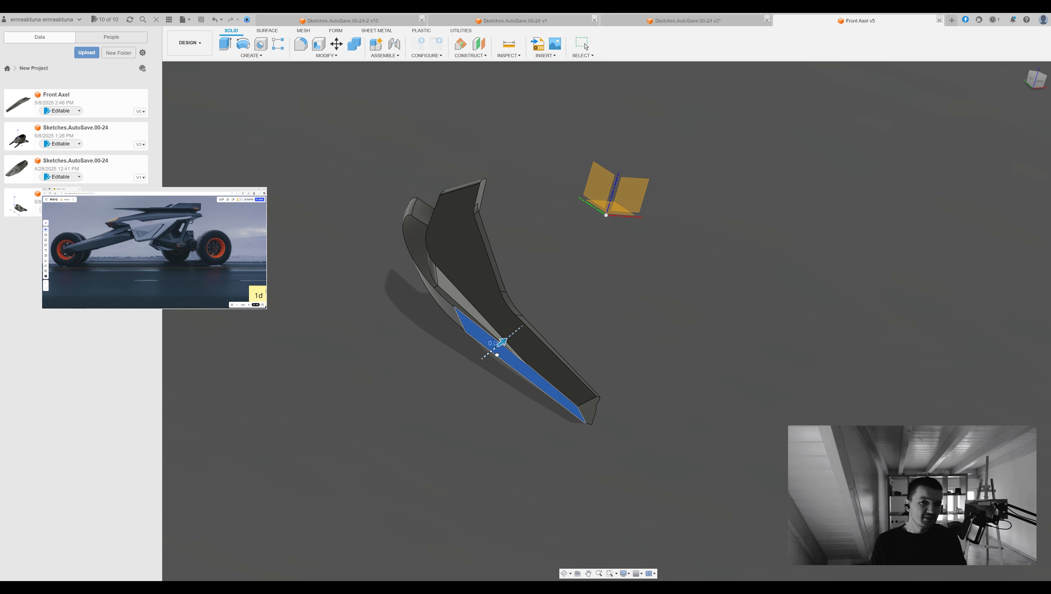
# Try push/pull offsets on the arm's lower outer side faces and undo them
pyautogui.click(513, 345)
pyautogui.keyDown('shift'); pyautogui.moveTo(515, 347); pyautogui.dragTo(695, 251, button='middle'); pyautogui.keyUp('shift')
pyautogui.press('Return')
pyautogui.scroll(3, 458, 324)
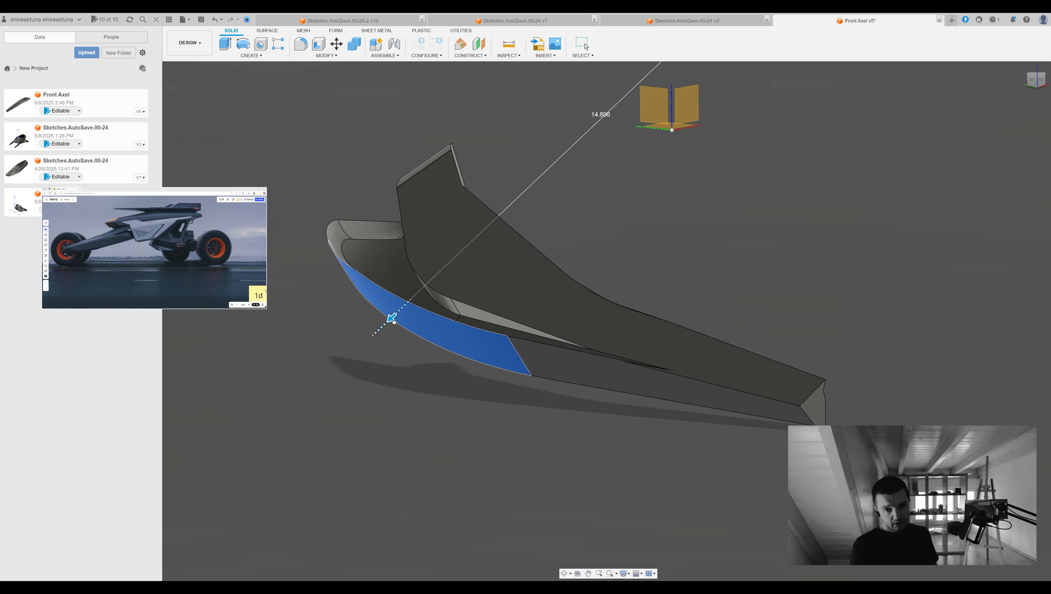
pyautogui.hotkey('ctrl', 'z')
pyautogui.click(516, 345)
pyautogui.keyDown('shift'); pyautogui.moveTo(516, 346); pyautogui.dragTo(583, 289, button='middle'); pyautogui.keyUp('shift')
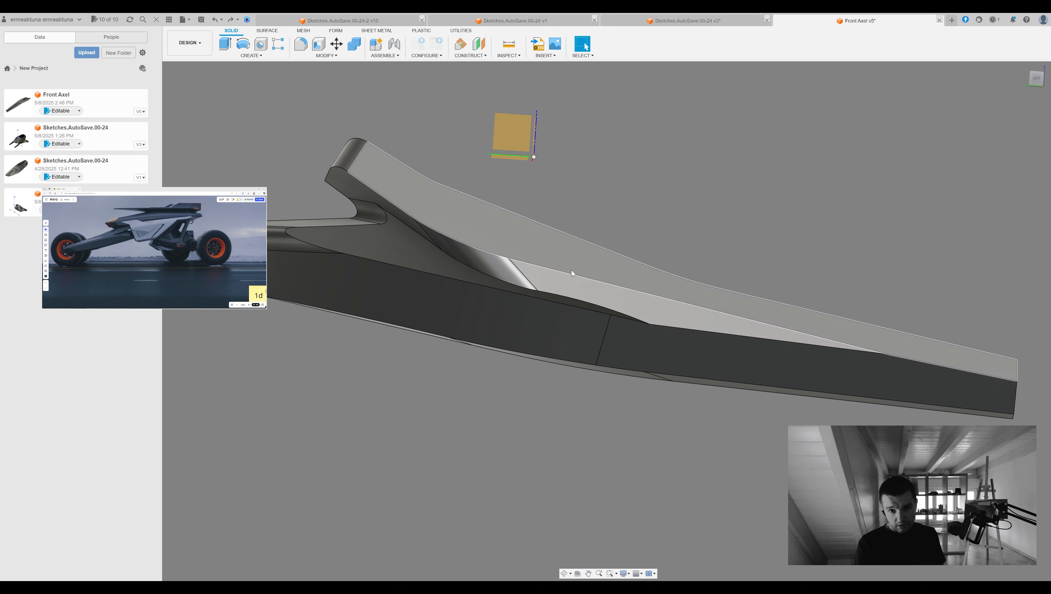
pyautogui.hotkey('ctrl', 'z')
# Sketch a stepped three-segment line across the arm's outer end and split the side face along it
pyautogui.keyDown('shift'); pyautogui.moveTo(591, 216); pyautogui.dragTo(710, 328, button='middle'); pyautogui.keyUp('shift')
pyautogui.scroll(-4, 531, 251)
pyautogui.scroll(3, 699, 284)
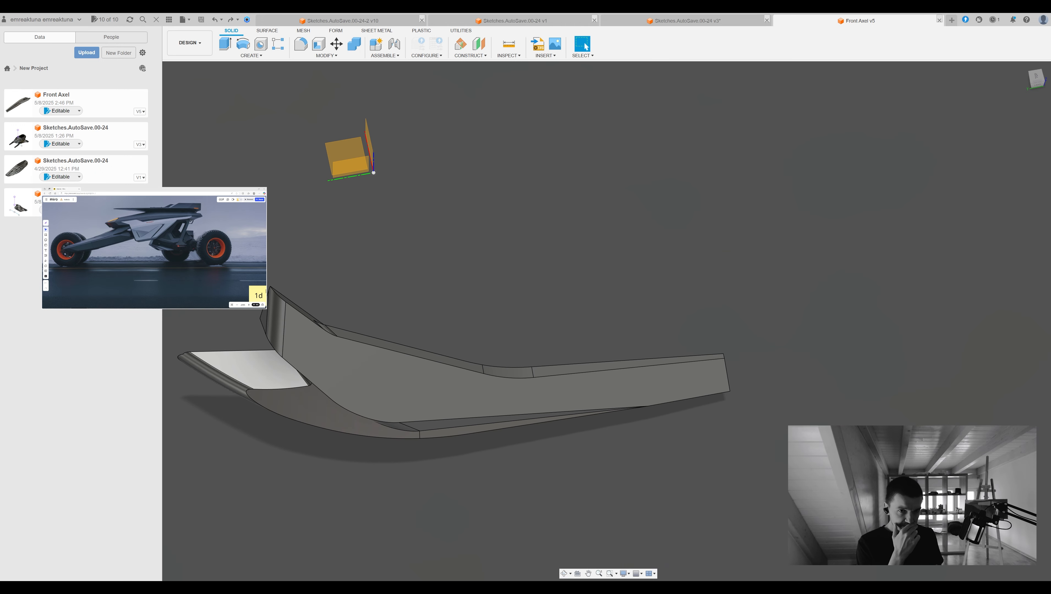
pyautogui.press('l')
pyautogui.click(585, 333)
pyautogui.click(590, 332)
pyautogui.moveTo(826, 277); pyautogui.dragTo(735, 290, button='middle')
pyautogui.press('e')
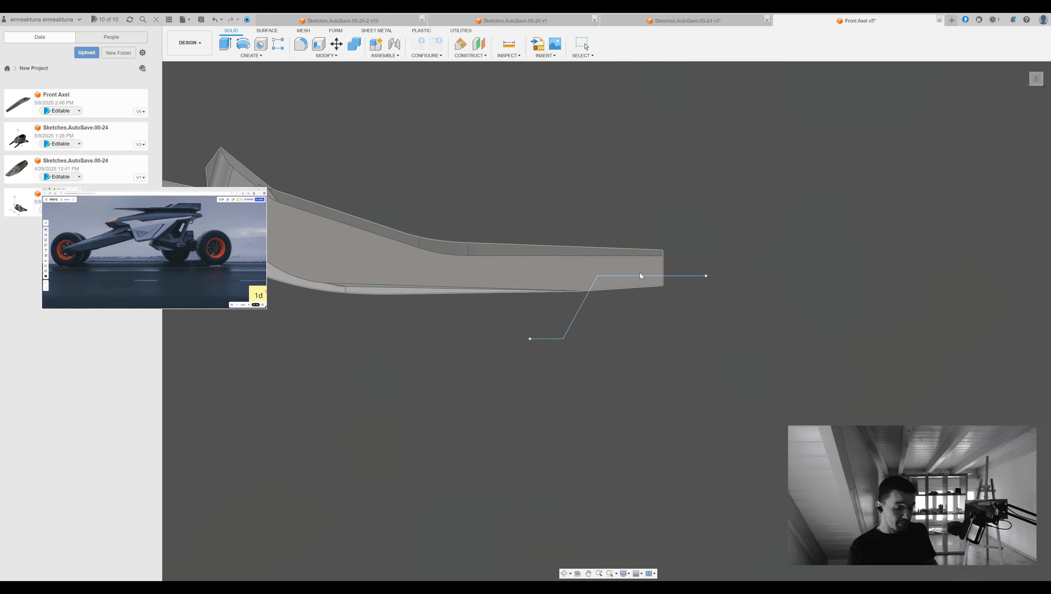
pyautogui.press('Return')
# Offset the split-off face at the arm's outer end to form a stepped relief
pyautogui.keyDown('shift'); pyautogui.moveTo(993, 154); pyautogui.dragTo(600, 275, button='middle'); pyautogui.keyUp('shift')
pyautogui.click(601, 276)
pyautogui.press('f')
pyautogui.keyDown('shift'); pyautogui.moveTo(698, 286); pyautogui.dragTo(587, 271, button='middle'); pyautogui.keyUp('shift')
pyautogui.press('Return')
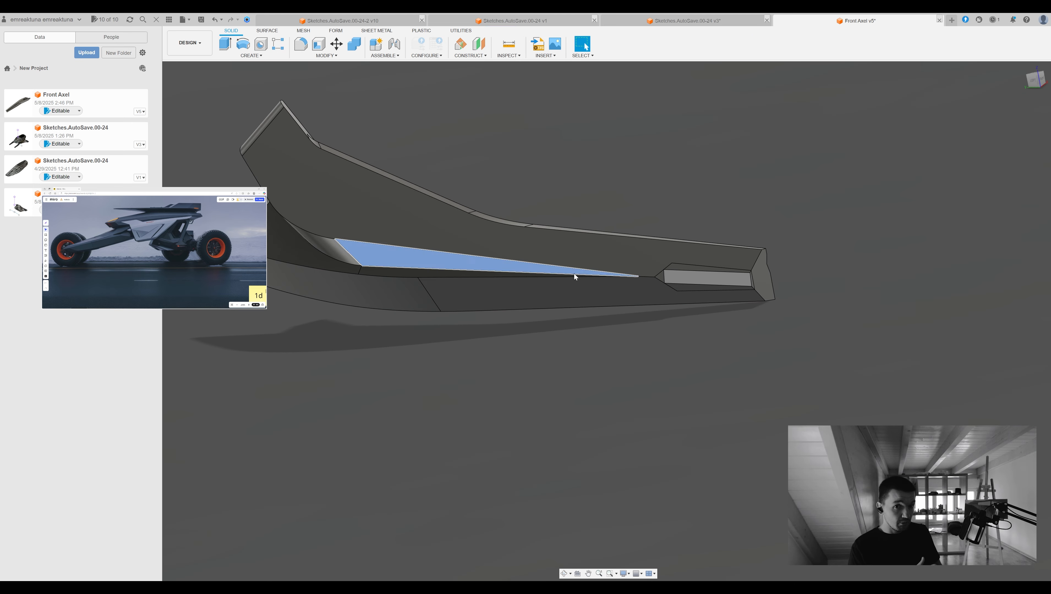
pyautogui.moveTo(561, 273); pyautogui.dragTo(555, 273)
pyautogui.keyDown('shift'); pyautogui.moveTo(434, 253); pyautogui.dragTo(583, 352, button='middle'); pyautogui.keyUp('shift')
pyautogui.click(618, 345)
pyautogui.press('m')
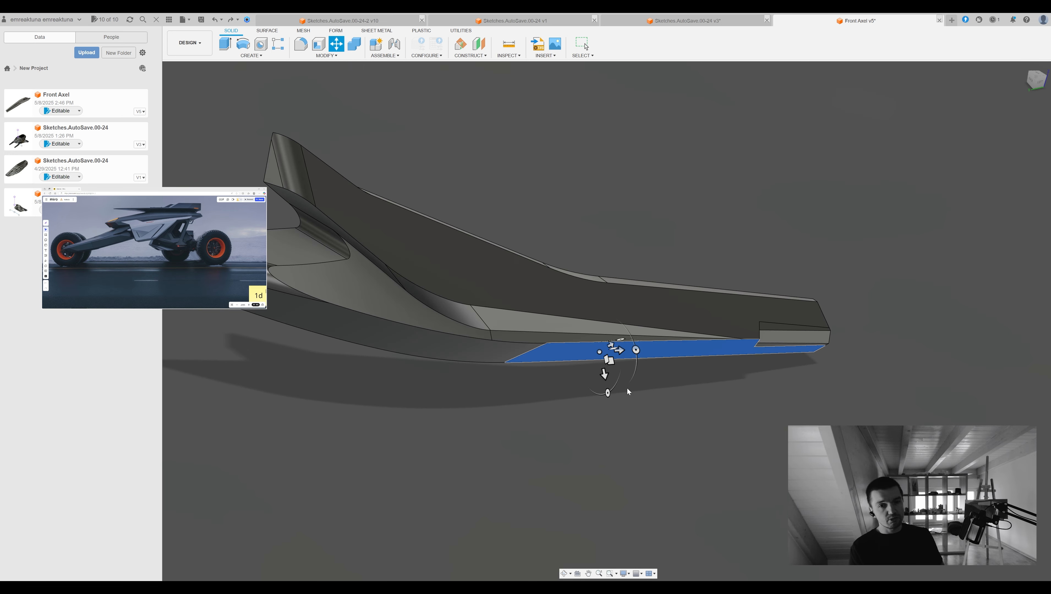
pyautogui.keyDown('shift'); pyautogui.moveTo(641, 381); pyautogui.dragTo(629, 354, button='middle'); pyautogui.keyUp('shift')
pyautogui.press('Escape')
# Try to move the arm's lower side face downward
pyautogui.keyDown('shift'); pyautogui.moveTo(433, 341); pyautogui.dragTo(582, 391, button='middle'); pyautogui.keyUp('shift')
pyautogui.click(658, 390)
pyautogui.press('m')
pyautogui.moveTo(658, 412); pyautogui.dragTo(653, 446)
pyautogui.press('Return')
pyautogui.moveTo(974, 391); pyautogui.dragTo(683, 375, button='middle')
pyautogui.scroll(2, 789, 375)
pyautogui.keyDown('shift'); pyautogui.moveTo(708, 259); pyautogui.dragTo(828, 206, button='middle'); pyautogui.keyUp('shift')
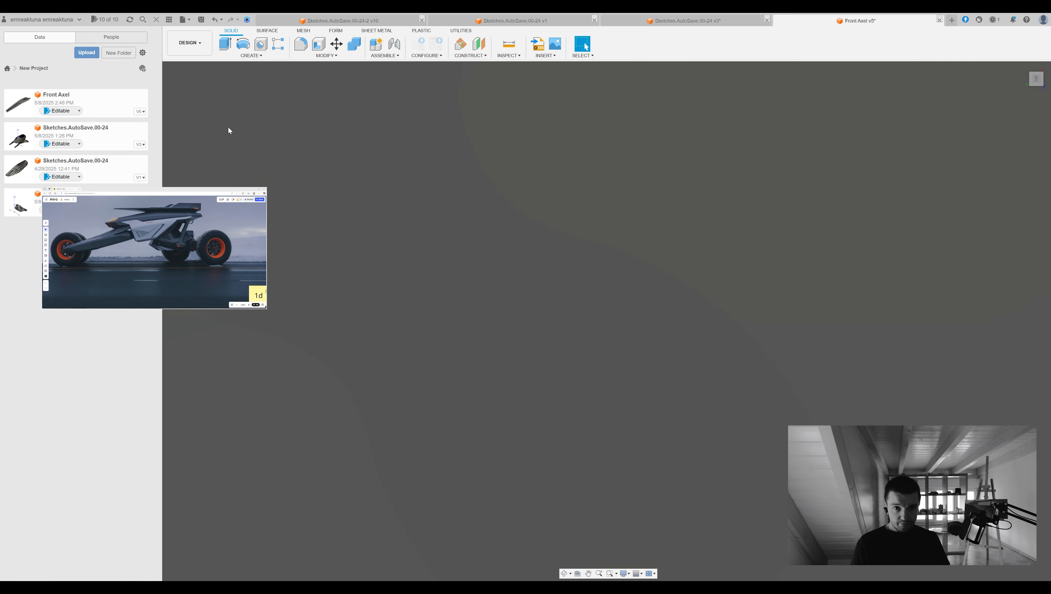
# Undo the last three edits and redo two of them
pyautogui.hotkey('ctrl', 'z')
pyautogui.hotkey('ctrl', 'z')
pyautogui.hotkey('ctrl', 'z')
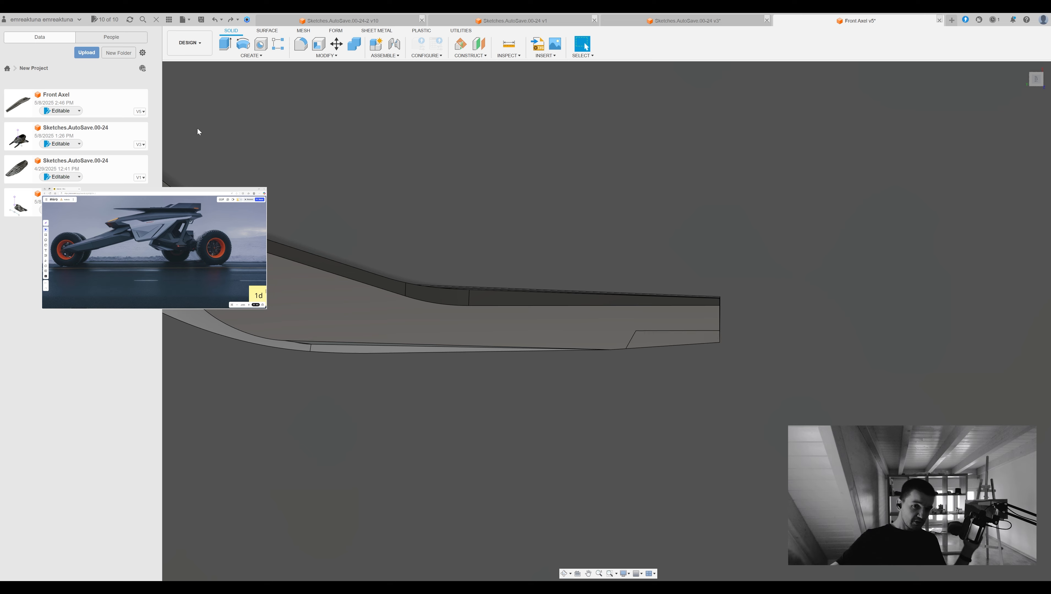
pyautogui.hotkey('ctrl', 'y')
pyautogui.hotkey('ctrl', 'y')
# Push/pull a face beside the split region at the arm's outer end
pyautogui.keyDown('shift'); pyautogui.moveTo(199, 132); pyautogui.dragTo(425, 190, button='middle'); pyautogui.keyUp('shift')
pyautogui.click(520, 319)
pyautogui.keyDown('shift'); pyautogui.moveTo(567, 278); pyautogui.dragTo(542, 315, button='middle'); pyautogui.keyUp('shift')
pyautogui.press('q')
pyautogui.moveTo(542, 315); pyautogui.dragTo(548, 321)
pyautogui.keyDown('shift'); pyautogui.moveTo(620, 291); pyautogui.dragTo(582, 314, button='middle'); pyautogui.keyUp('shift')
pyautogui.press('Escape')
pyautogui.click(639, 386)
pyautogui.press('e')
pyautogui.press('Escape')
pyautogui.click(582, 314)
pyautogui.press('q')
pyautogui.keyDown('shift'); pyautogui.moveTo(781, 178); pyautogui.dragTo(872, 186, button='middle'); pyautogui.keyUp('shift')
pyautogui.click(575, 294)
pyautogui.press('Escape')
# Sketch another line profile across the side of the arm's outer end and trim its excess segments
pyautogui.press('l')
pyautogui.click(662, 293)
pyautogui.click(715, 274)
pyautogui.press('t')
pyautogui.click(702, 274)
pyautogui.click(683, 298)
pyautogui.press('Return')
# Split the arm's side face along the new profile above the first stepped line
pyautogui.moveTo(781, 318)
pyautogui.keyDown('shift'); pyautogui.mouseDown(button='middle')
pyautogui.moveTo(588, 312)
pyautogui.moveTo(603, 258)
pyautogui.moveTo(645, 206)
pyautogui.mouseUp(button='middle'); pyautogui.keyUp('shift')
pyautogui.click(645, 206)
pyautogui.press('e')
pyautogui.press('Escape')
pyautogui.keyDown('shift'); pyautogui.moveTo(738, 246); pyautogui.dragTo(794, 274, button='middle'); pyautogui.keyUp('shift')
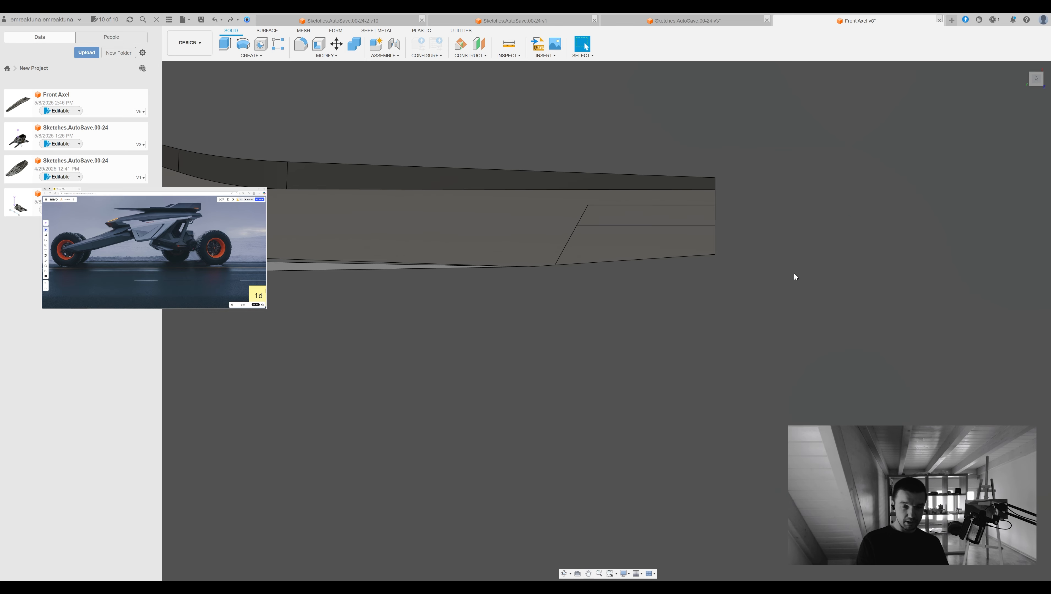
# Extrude a block from the stepped side face at the arm's outer end and round its corners
pyautogui.keyDown('shift'); pyautogui.moveTo(576, 272); pyautogui.dragTo(750, 273, button='middle'); pyautogui.keyUp('shift')
pyautogui.press('Escape')
pyautogui.click(580, 363)
pyautogui.press('e')
pyautogui.keyDown('shift'); pyautogui.moveTo(617, 380); pyautogui.dragTo(1022, 208, button='middle'); pyautogui.keyUp('shift')
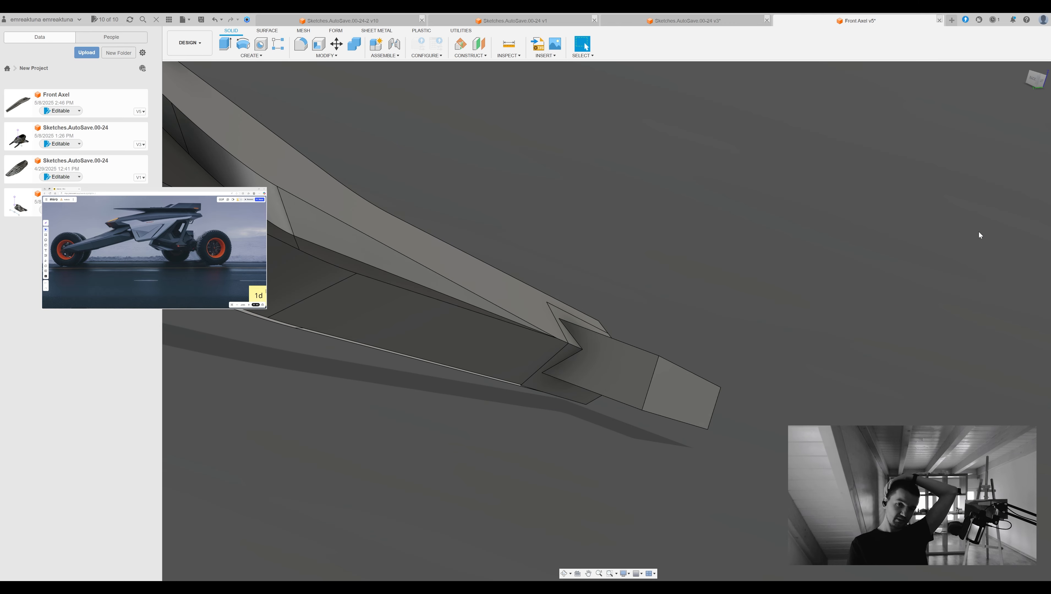
pyautogui.moveTo(978, 233)
pyautogui.keyDown('shift'); pyautogui.mouseDown(button='middle')
pyautogui.moveTo(881, 296)
pyautogui.moveTo(768, 307)
pyautogui.moveTo(756, 298)
pyautogui.moveTo(746, 329)
pyautogui.moveTo(885, 274)
pyautogui.moveTo(455, 190)
pyautogui.moveTo(826, 272)
pyautogui.moveTo(753, 281)
pyautogui.moveTo(908, 190)
pyautogui.moveTo(753, 354)
pyautogui.mouseUp(button='middle'); pyautogui.keyUp('shift')
pyautogui.click(753, 353)
# Sketch a large circle, a small circle and a line on the block's rounded end face
pyautogui.press('s')
pyautogui.moveTo(658, 264); pyautogui.dragTo(609, 258, button='middle')
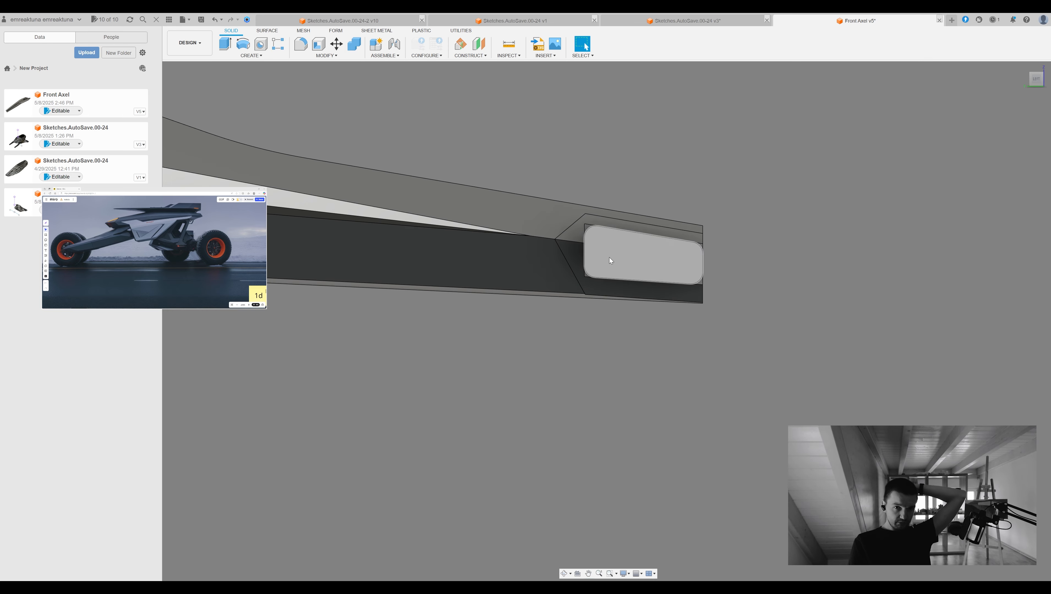
pyautogui.press('c')
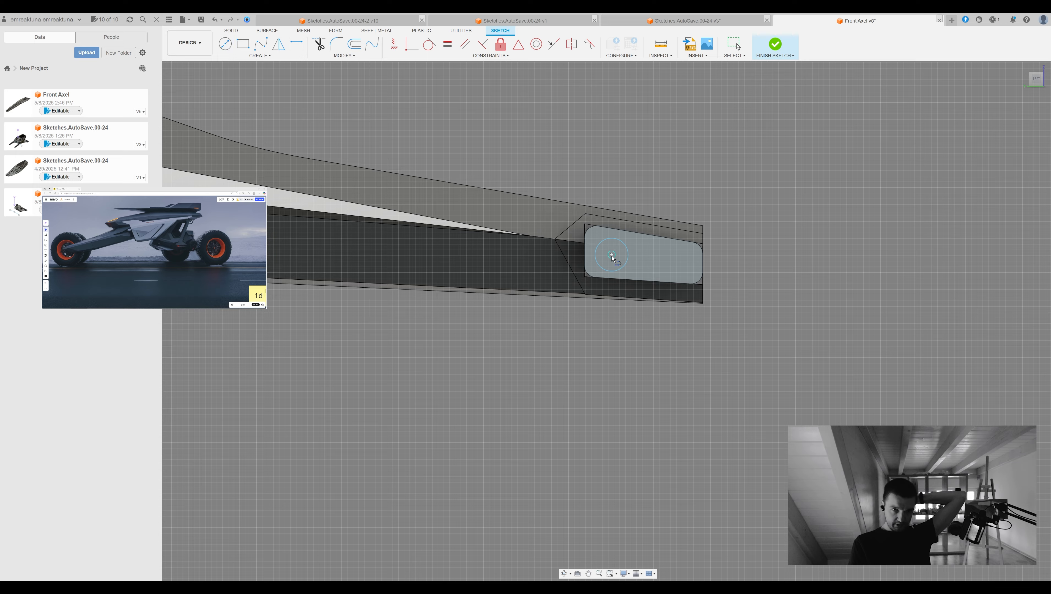
pyautogui.click(667, 260)
pyautogui.click(674, 262)
# Try to extrude the sketched circle regions from the block's end face
pyautogui.keyDown('shift'); pyautogui.moveTo(676, 262); pyautogui.dragTo(734, 291, button='middle'); pyautogui.keyUp('shift')
pyautogui.press('e')
pyautogui.scroll(5, 662, 247)
pyautogui.click(675, 264)
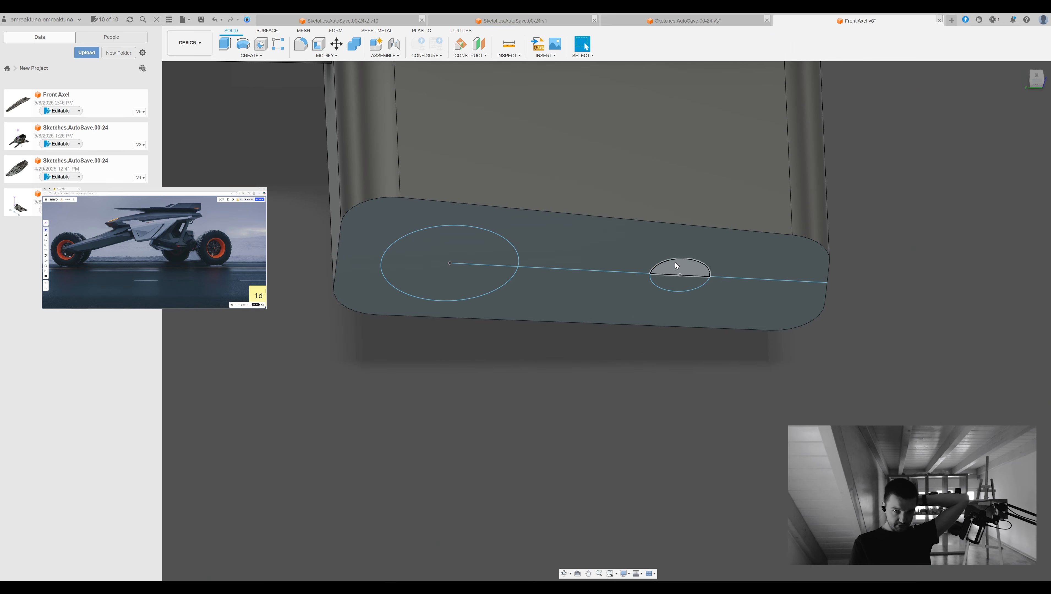
pyautogui.click(479, 258)
pyautogui.keyDown('shift'); pyautogui.moveTo(479, 259); pyautogui.dragTo(505, 267, button='middle'); pyautogui.keyUp('shift')
pyautogui.scroll(-5, 450, 211)
pyautogui.keyDown('shift'); pyautogui.moveTo(486, 192); pyautogui.dragTo(688, 232, button='middle'); pyautogui.keyUp('shift')
pyautogui.press('Return')
pyautogui.moveTo(689, 232)
pyautogui.keyDown('shift'); pyautogui.mouseDown(button='middle')
pyautogui.moveTo(680, 252)
pyautogui.moveTo(701, 190)
pyautogui.mouseUp(button='middle'); pyautogui.keyUp('shift')
# Undo the extrusion and the circle sketches on the block's end face
pyautogui.hotkey('ctrl', 'z')
pyautogui.hotkey('ctrl', 'z')
pyautogui.hotkey('ctrl', 'z')
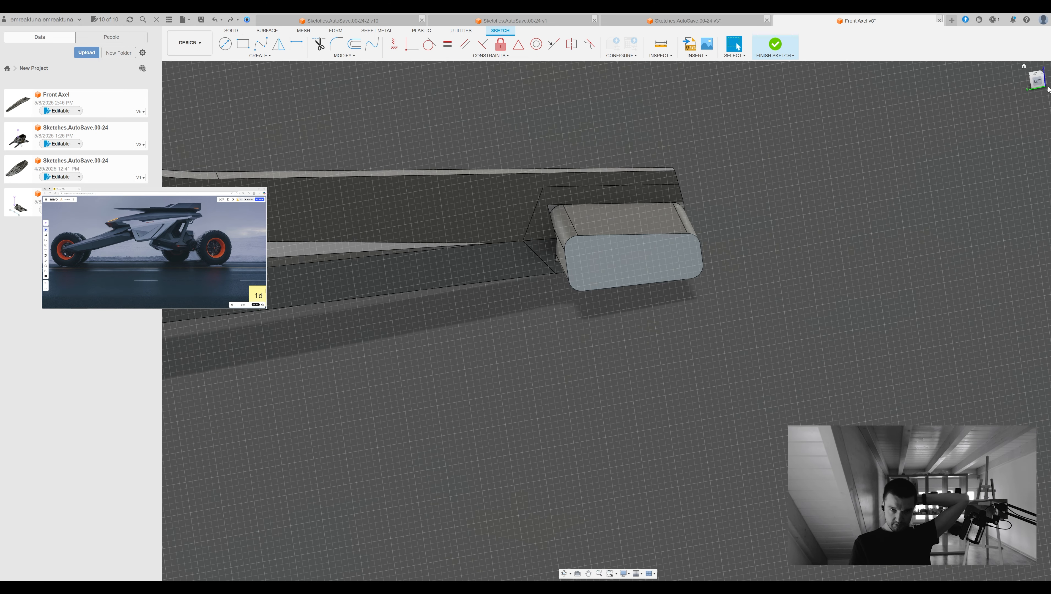
# Sketch a circle on the block's end face and extrude it into a cylindrical shaft protruding about 0.75
pyautogui.press('l')
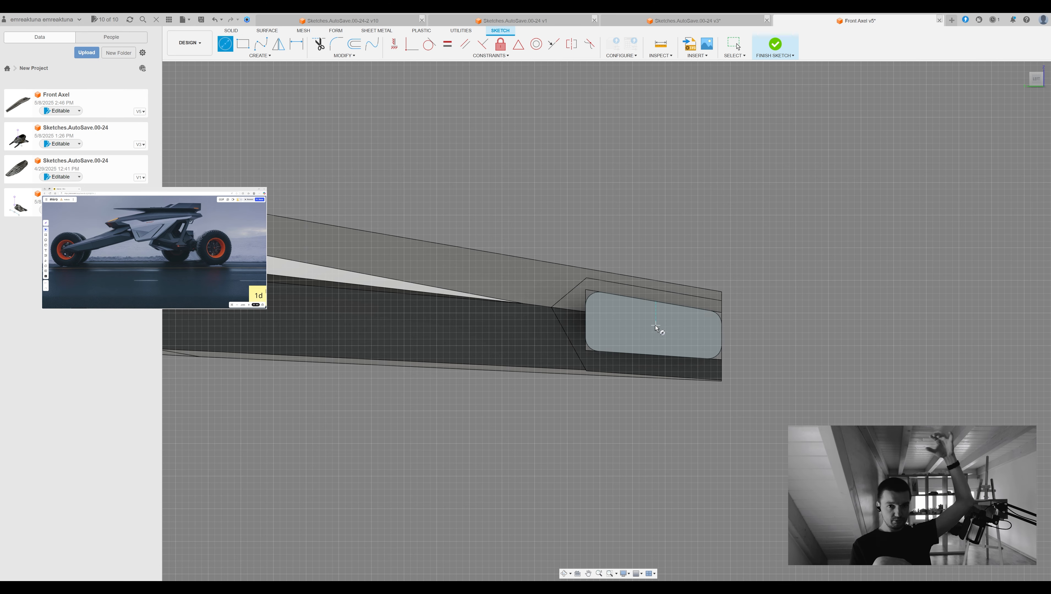
pyautogui.press('e')
pyautogui.moveTo(1020, 312)
pyautogui.keyDown('shift'); pyautogui.mouseDown(button='middle')
pyautogui.moveTo(859, 334)
pyautogui.moveTo(796, 240)
pyautogui.moveTo(867, 211)
pyautogui.mouseUp(button='middle'); pyautogui.keyUp('shift')
pyautogui.keyDown('shift'); pyautogui.moveTo(984, 166); pyautogui.dragTo(837, 220, button='middle'); pyautogui.keyUp('shift')
pyautogui.moveTo(724, 251); pyautogui.dragTo(693, 284)
pyautogui.keyDown('shift'); pyautogui.moveTo(692, 283); pyautogui.dragTo(785, 416, button='middle'); pyautogui.keyUp('shift')
pyautogui.scroll(3, 785, 416)
pyautogui.keyDown('shift'); pyautogui.moveTo(1002, 141); pyautogui.dragTo(1032, 137, button='middle'); pyautogui.keyUp('shift')
pyautogui.moveTo(654, 426); pyautogui.dragTo(648, 425)
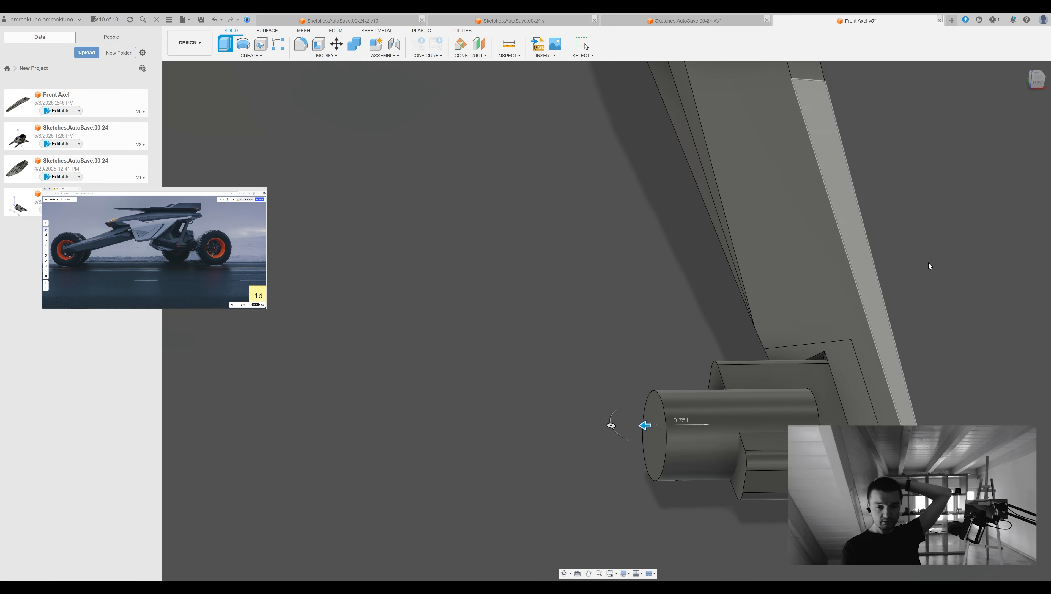
pyautogui.press('Return')
# Add a larger round disc flange at the outer end of the cylindrical shaft
pyautogui.keyDown('shift'); pyautogui.moveTo(707, 362); pyautogui.dragTo(753, 271, button='middle'); pyautogui.keyUp('shift')
pyautogui.click(706, 385)
pyautogui.press('Return')
pyautogui.scroll(-3, 618, 385)
pyautogui.scroll(3, 520, 327)
pyautogui.moveTo(521, 326)
pyautogui.keyDown('shift'); pyautogui.mouseDown(button='middle')
pyautogui.moveTo(521, 374)
pyautogui.moveTo(520, 326)
pyautogui.mouseUp(button='middle'); pyautogui.keyUp('shift')
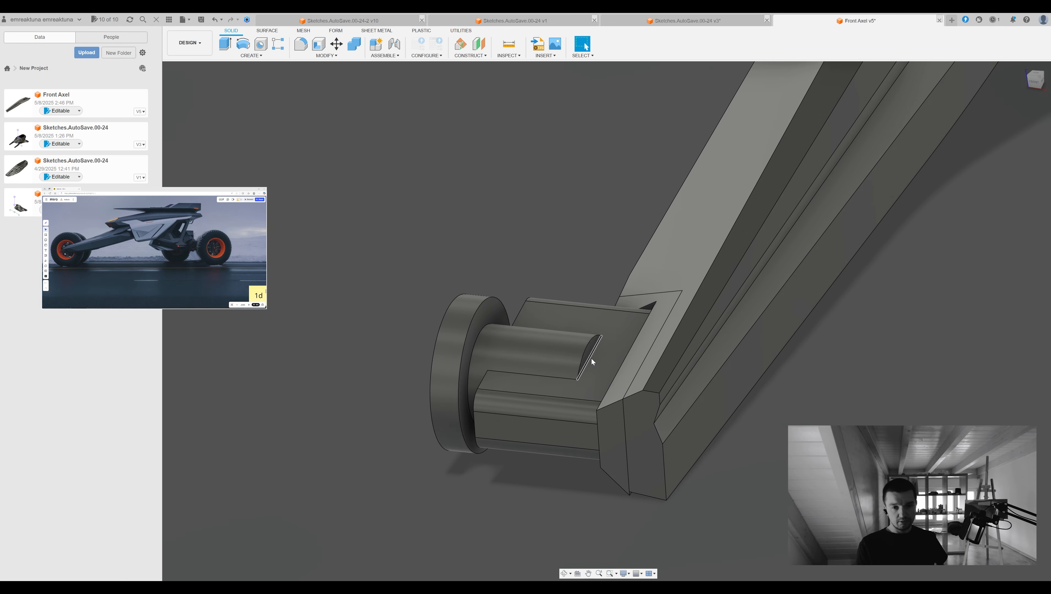
# Fillet the rim edges of the disc flange and the edges where the shaft meets the block
pyautogui.keyDown('shift'); pyautogui.moveTo(599, 310); pyautogui.dragTo(499, 297, button='middle'); pyautogui.keyUp('shift')
pyautogui.click(572, 278)
pyautogui.click(577, 202)
pyautogui.click(579, 323)
pyautogui.press('Escape')
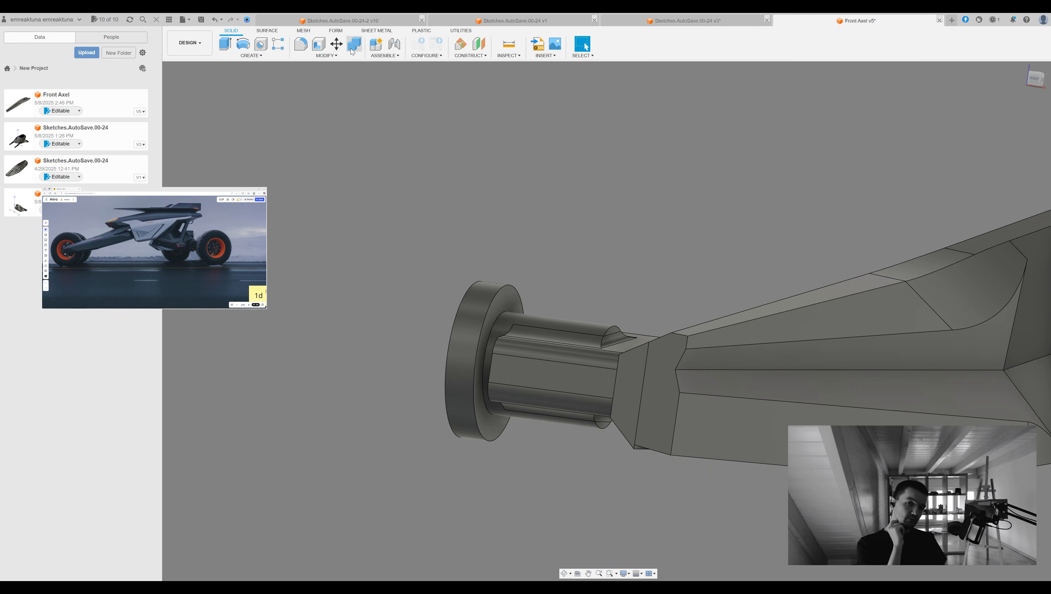
pyautogui.scroll(-5, 462, 291)
pyautogui.keyDown('shift'); pyautogui.moveTo(537, 214); pyautogui.dragTo(529, 280, button='middle'); pyautogui.keyUp('shift')
pyautogui.scroll(5, 529, 279)
pyautogui.click(476, 375)
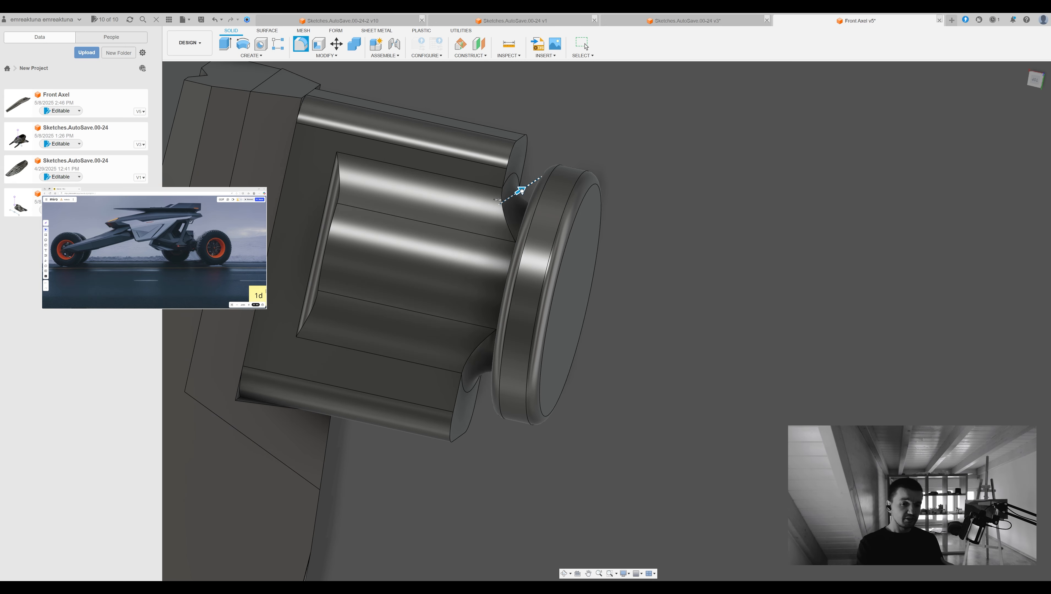
pyautogui.click(1012, 242)
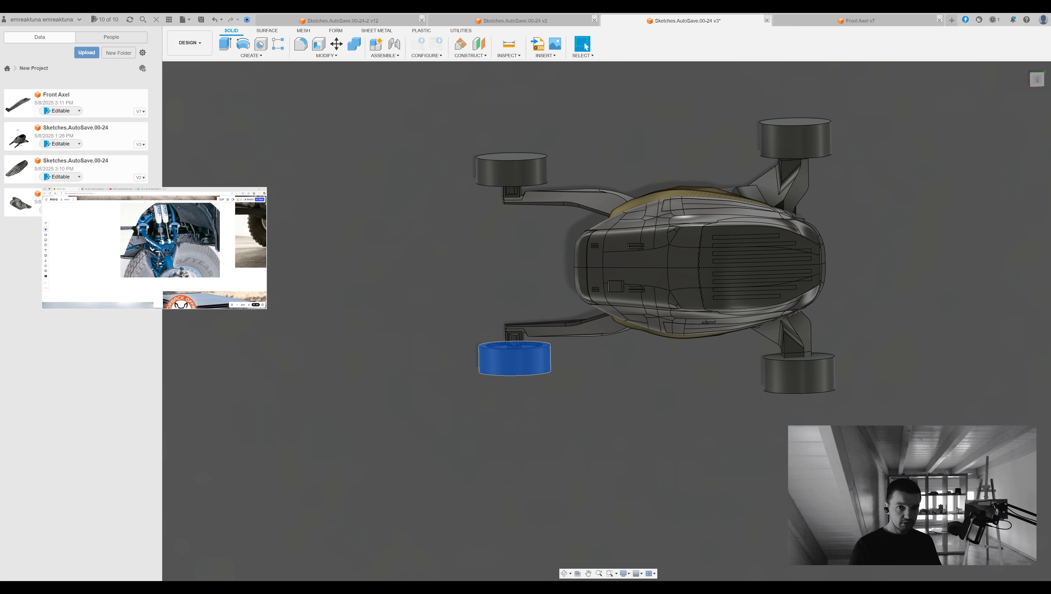
# Copy the front wheel from the full vehicle model and paste it into a new design
pyautogui.moveTo(577, 388); pyautogui.dragTo(535, 408, button='middle')
pyautogui.moveTo(535, 407); pyautogui.dragTo(499, 374)
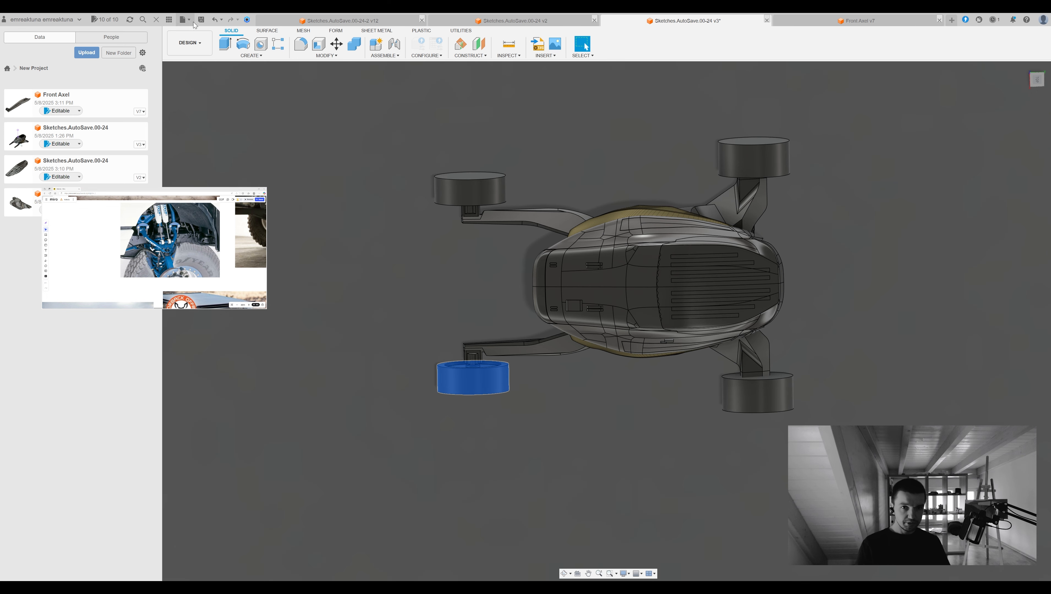
pyautogui.click(951, 20)
pyautogui.click(599, 21)
pyautogui.hotkey('ctrl', 'Tab')
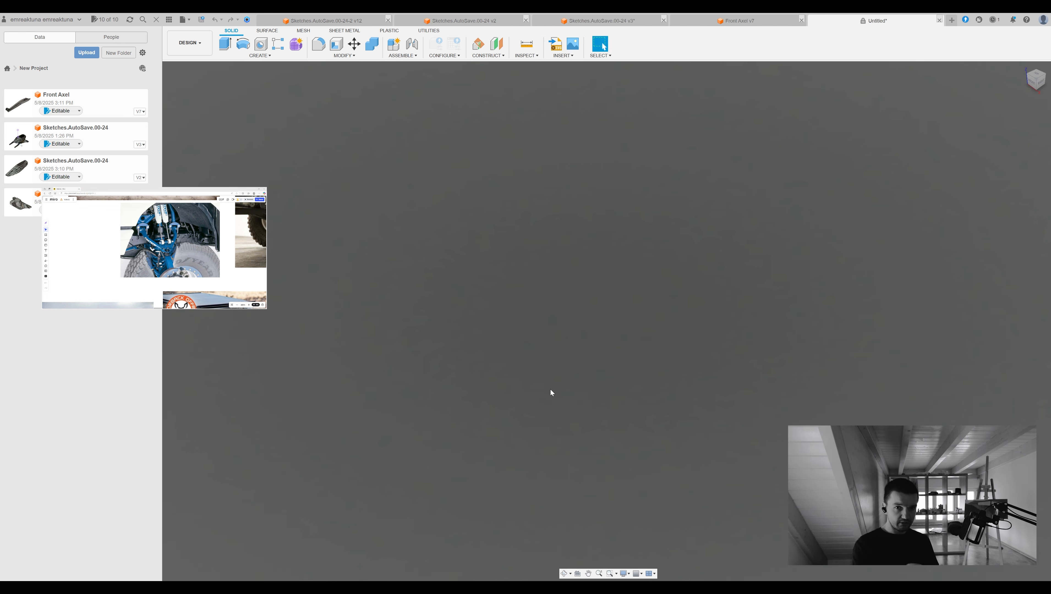
pyautogui.hotkey('ctrl', 'v')
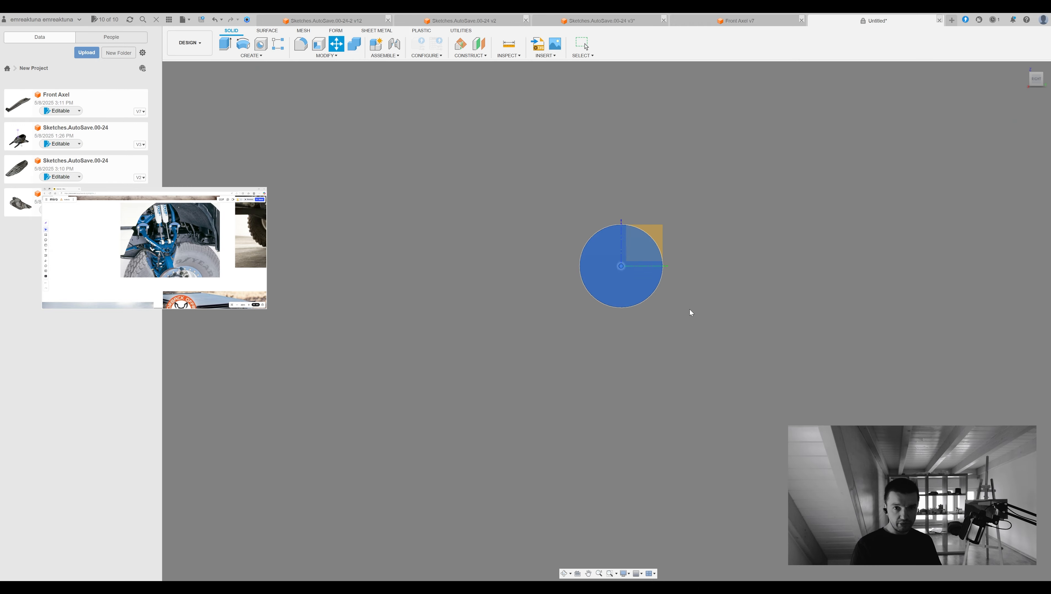
pyautogui.press('Return')
pyautogui.keyDown('shift'); pyautogui.moveTo(690, 310); pyautogui.dragTo(606, 352, button='middle'); pyautogui.keyUp('shift')
pyautogui.scroll(4, 506, 304)
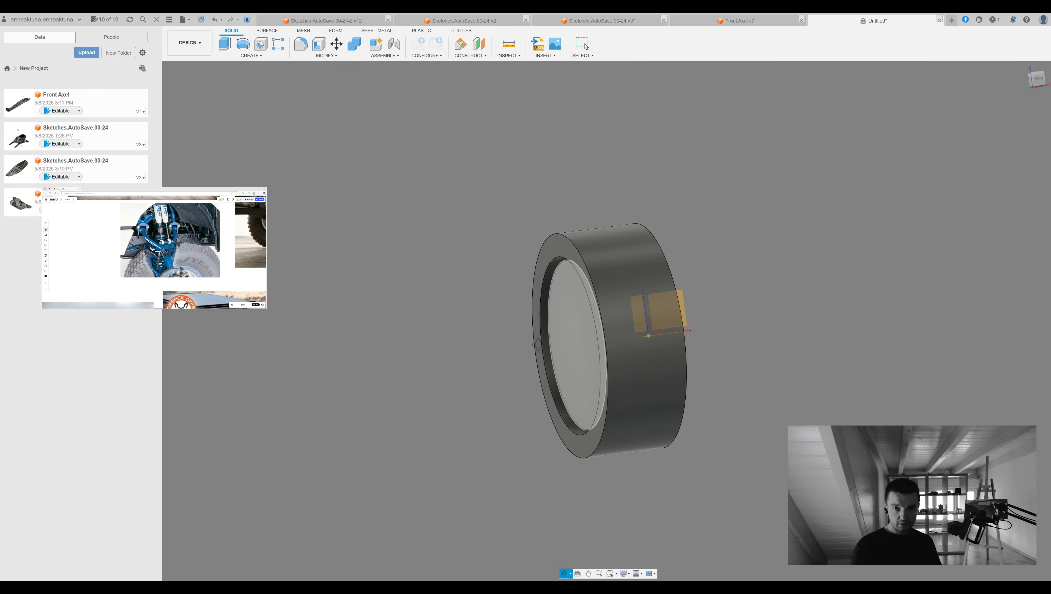
# Switch to the Front Axel design and shell the wheel from its ring-shaped inner side face
pyautogui.hotkey('ctrl', 'Tab')
pyautogui.keyDown('shift'); pyautogui.moveTo(513, 122); pyautogui.dragTo(454, 243, button='middle'); pyautogui.keyUp('shift')
pyautogui.hotkey('ctrl', 'Tab')
pyautogui.hotkey('ctrl', 'Tab')
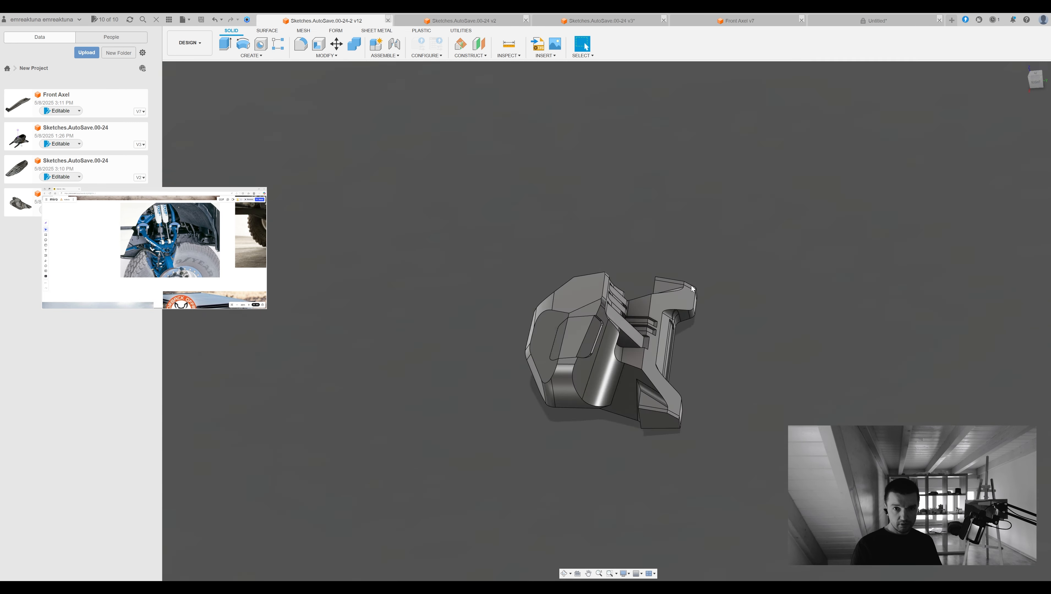
pyautogui.hotkey('ctrl', 'Tab')
pyautogui.moveTo(620, 399); pyautogui.dragTo(617, 388)
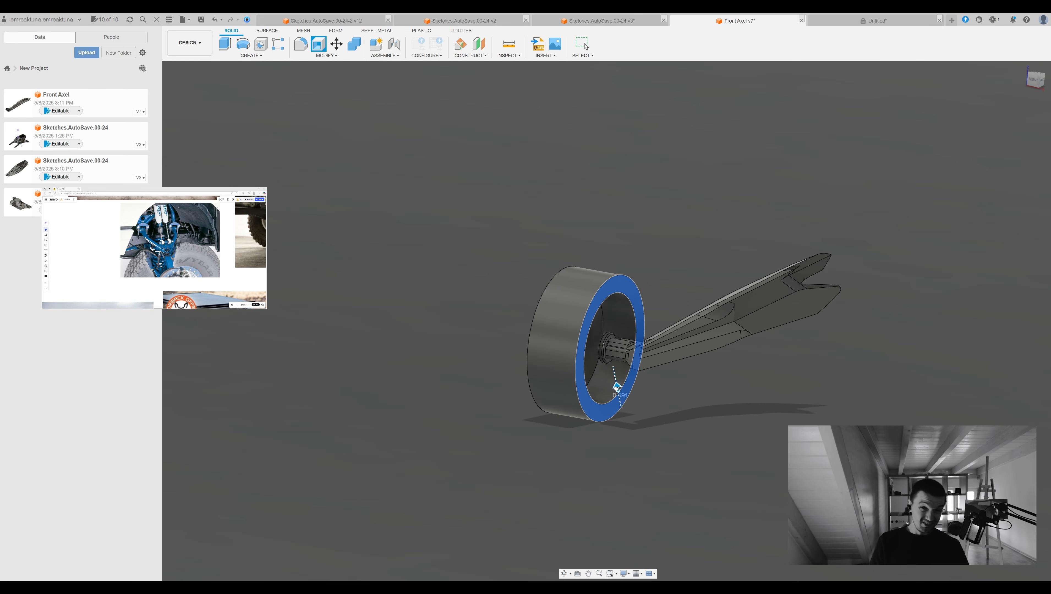
pyautogui.moveTo(617, 387); pyautogui.dragTo(616, 383)
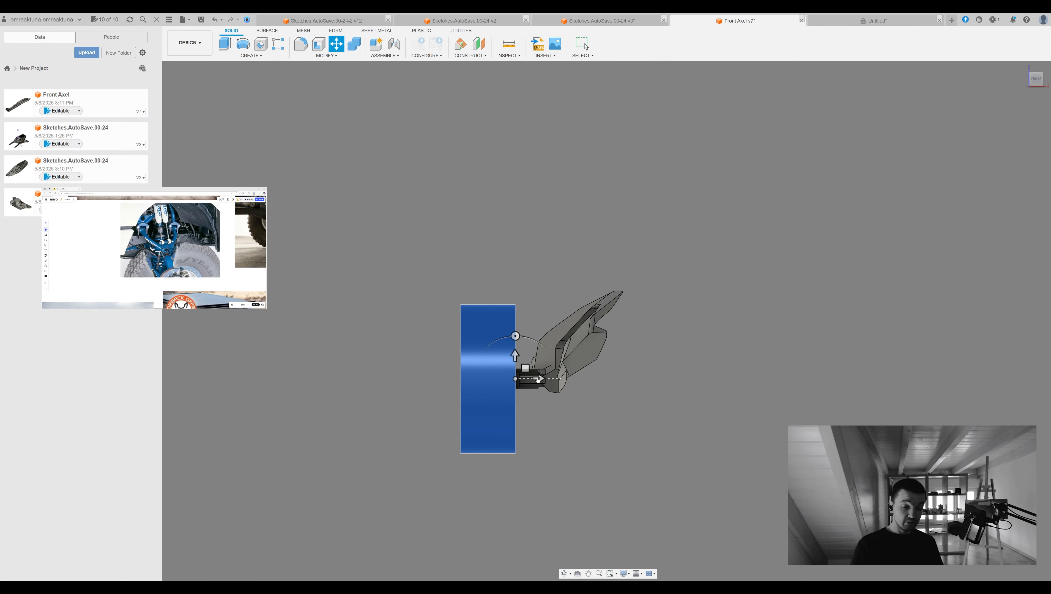
# Try to move the wheel a short distance outward along the axle, and undo the change
pyautogui.moveTo(534, 376); pyautogui.dragTo(528, 377)
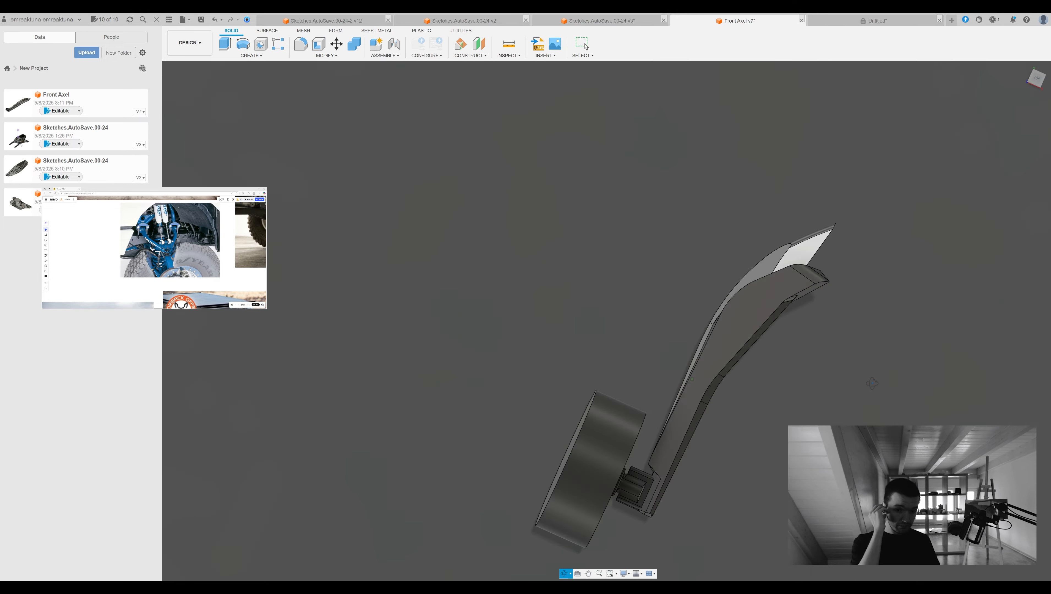
pyautogui.keyDown('shift'); pyautogui.moveTo(872, 384); pyautogui.dragTo(812, 374, button='middle'); pyautogui.keyUp('shift')
pyautogui.click(1034, 73)
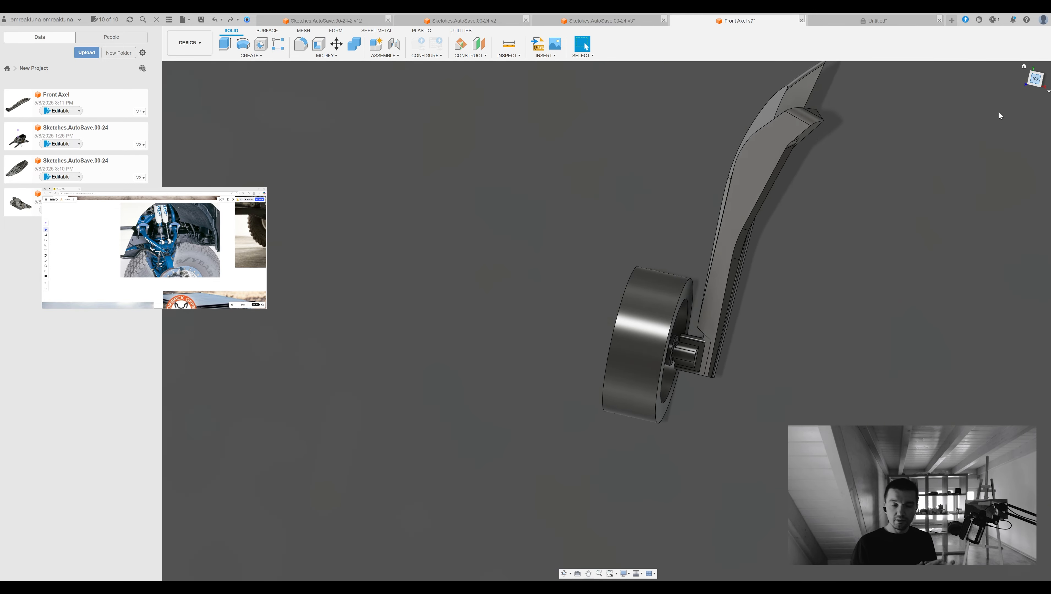
pyautogui.hotkey('ctrl', 'z')
# Extrude the disc face inside the wheel along the axle direction
pyautogui.moveTo(781, 304); pyautogui.dragTo(607, 398, button='middle')
pyautogui.press('Escape')
pyautogui.press('e')
pyautogui.scroll(3, 736, 266)
pyautogui.scroll(-3, 994, 168)
pyautogui.moveTo(661, 230); pyautogui.dragTo(616, 211)
pyautogui.keyDown('shift'); pyautogui.moveTo(617, 215); pyautogui.dragTo(636, 224, button='middle'); pyautogui.keyUp('shift')
pyautogui.press('Return')
pyautogui.scroll(-4, 453, 304)
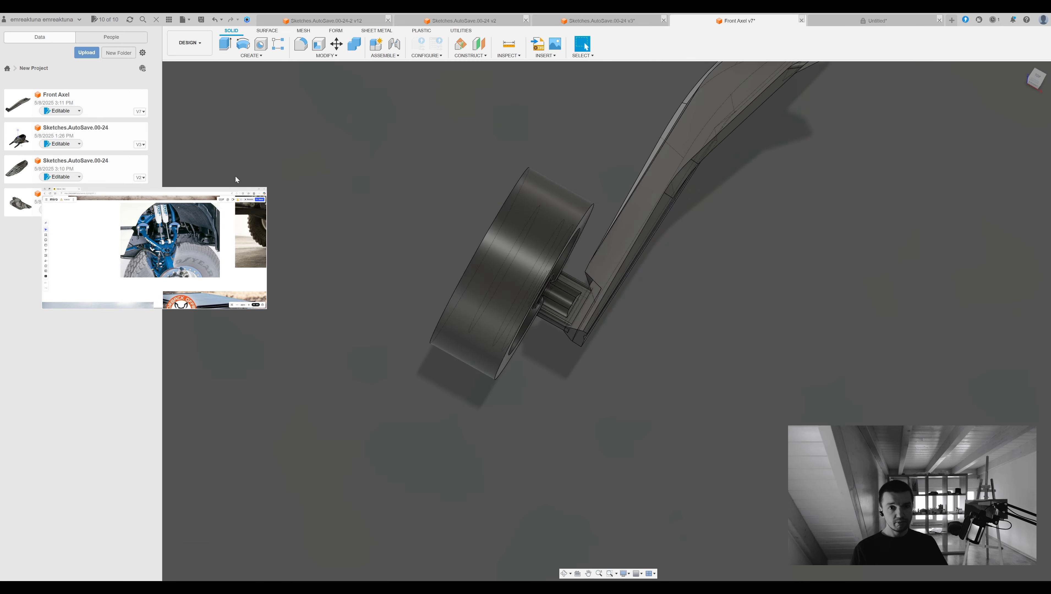
# Hide the wheel's outer body and move the inner disc outward, away from the arm
pyautogui.keyDown('shift'); pyautogui.moveTo(235, 175); pyautogui.dragTo(376, 193, button='middle'); pyautogui.keyUp('shift')
pyautogui.doubleClick(512, 283)
pyautogui.press('v')
pyautogui.click(1032, 81)
pyautogui.doubleClick(544, 272)
pyautogui.press('m')
pyautogui.moveTo(453, 293); pyautogui.dragTo(411, 293)
pyautogui.press('Return')
# Move the small hub flange along the axle toward the arm
pyautogui.moveTo(442, 254); pyautogui.dragTo(547, 352)
pyautogui.press('m')
pyautogui.moveTo(524, 294); pyautogui.dragTo(557, 294)
pyautogui.press('Return')
pyautogui.moveTo(557, 294)
pyautogui.keyDown('shift'); pyautogui.mouseDown(button='middle')
pyautogui.moveTo(499, 337)
pyautogui.moveTo(554, 308)
pyautogui.mouseUp(button='middle'); pyautogui.keyUp('shift')
pyautogui.click(553, 304)
pyautogui.press('m')
pyautogui.keyDown('shift'); pyautogui.moveTo(842, 274); pyautogui.dragTo(584, 229, button='middle'); pyautogui.keyUp('shift')
pyautogui.press('Escape')
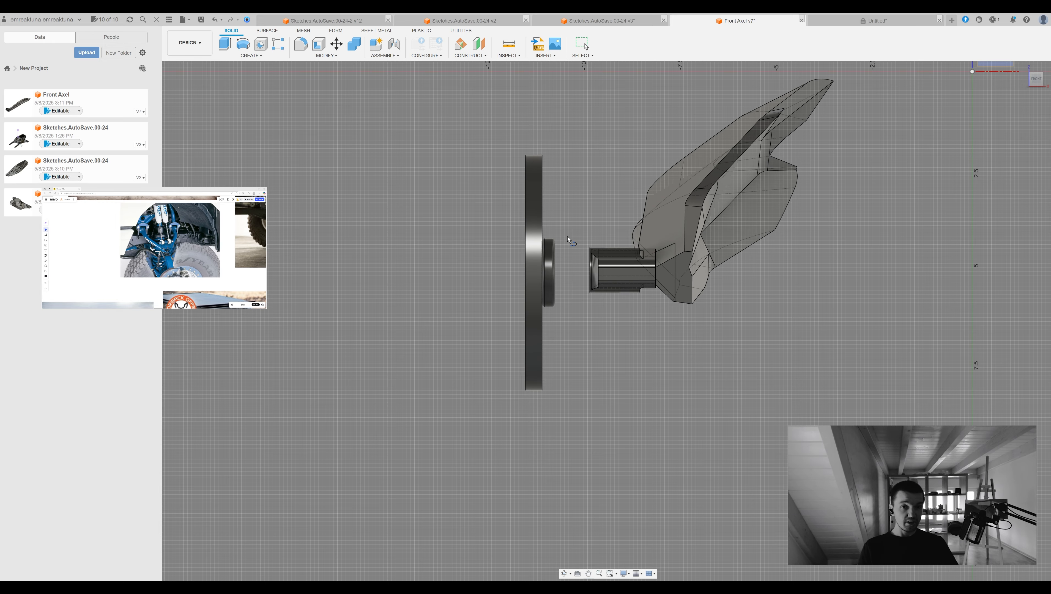
# Sketch a stepped link profile between the hub flange and the shaft, and extrude it into a body
pyautogui.click(567, 239)
pyautogui.scroll(3, 554, 252)
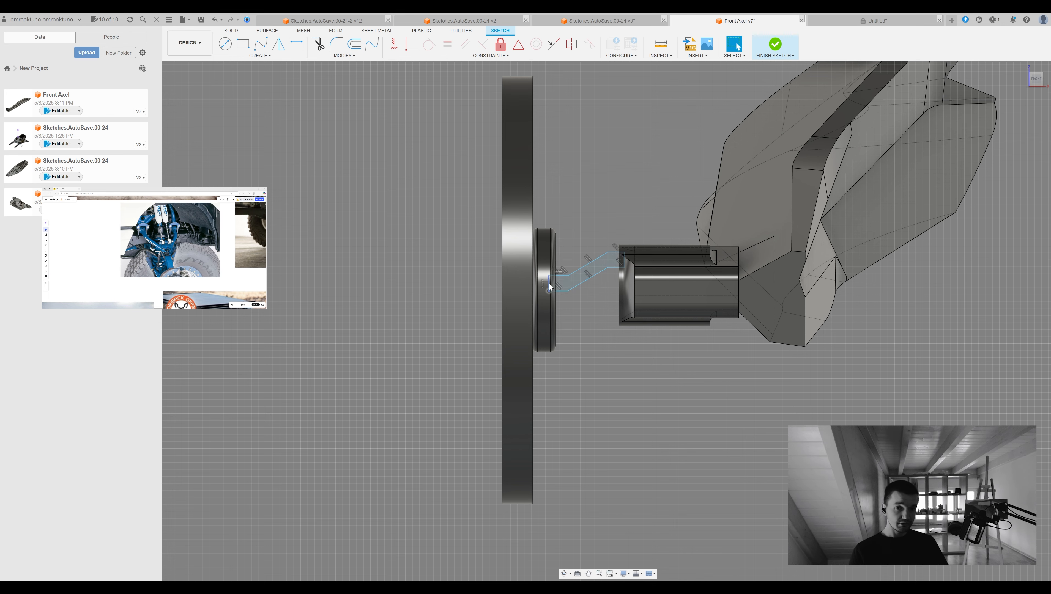
pyautogui.scroll(3, 550, 289)
pyautogui.press('e')
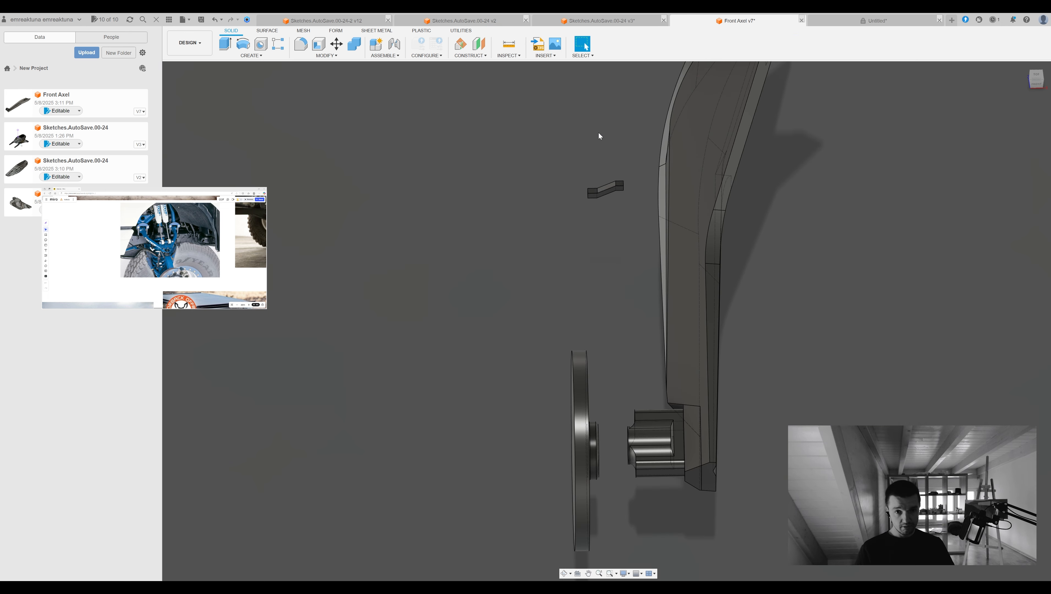
# Move the link body along the arm into the gap between the hub flange and the shaft
pyautogui.click(617, 180)
pyautogui.press('m')
pyautogui.click(1037, 74)
pyautogui.moveTo(580, 125); pyautogui.dragTo(579, 399)
pyautogui.keyDown('shift'); pyautogui.moveTo(832, 412); pyautogui.dragTo(843, 310, button='middle'); pyautogui.keyUp('shift')
pyautogui.press('Return')
pyautogui.scroll(3, 624, 374)
pyautogui.moveTo(582, 333); pyautogui.dragTo(643, 297, button='middle')
# Try to shift the link body slightly sideways in the gap, and undo the move
pyautogui.click(1035, 77)
pyautogui.click(558, 264)
pyautogui.press('m')
pyautogui.moveTo(513, 256); pyautogui.dragTo(516, 269)
pyautogui.press('Return')
pyautogui.moveTo(546, 287); pyautogui.dragTo(559, 378, button='middle')
pyautogui.hotkey('ctrl', 'z')
# Try to slant the link by moving its shaft-side end sideways, and undo the move
pyautogui.keyDown('shift'); pyautogui.moveTo(611, 291); pyautogui.dragTo(612, 326, button='middle'); pyautogui.keyUp('shift')
pyautogui.click(596, 271)
pyautogui.press('m')
pyautogui.moveTo(607, 307); pyautogui.dragTo(621, 303)
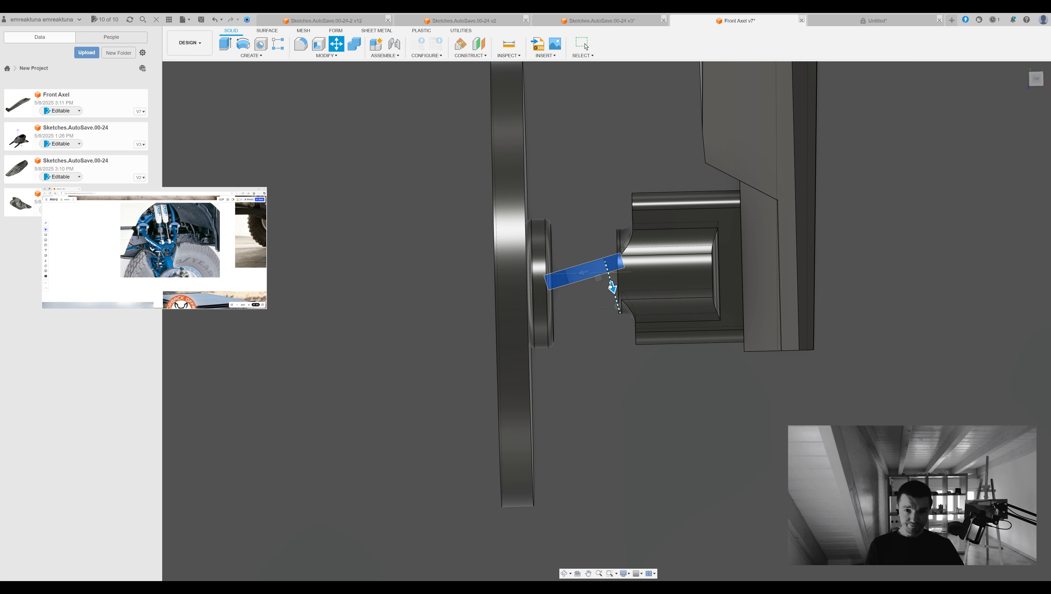
pyautogui.press('Return')
pyautogui.keyDown('shift'); pyautogui.moveTo(582, 253); pyautogui.dragTo(581, 238, button='middle'); pyautogui.keyUp('shift')
pyautogui.hotkey('ctrl', 'z')
# Reposition the link and create a construction plane midway between its two side faces
pyautogui.keyDown('shift'); pyautogui.moveTo(743, 255); pyautogui.dragTo(765, 215, button='middle'); pyautogui.keyUp('shift')
pyautogui.press('m')
pyautogui.press('Return')
pyautogui.click(550, 253)
pyautogui.click(587, 255)
pyautogui.press('Return')
pyautogui.click(651, 262)
pyautogui.click(764, 215)
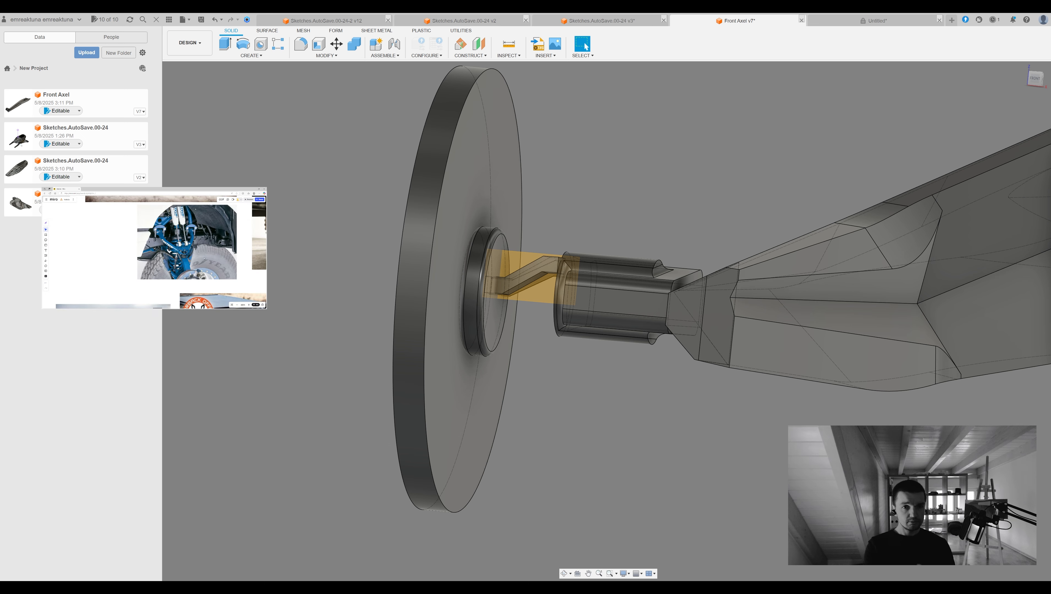
pyautogui.keyDown('shift'); pyautogui.moveTo(591, 233); pyautogui.dragTo(504, 266, button='middle'); pyautogui.keyUp('shift')
pyautogui.click(499, 280)
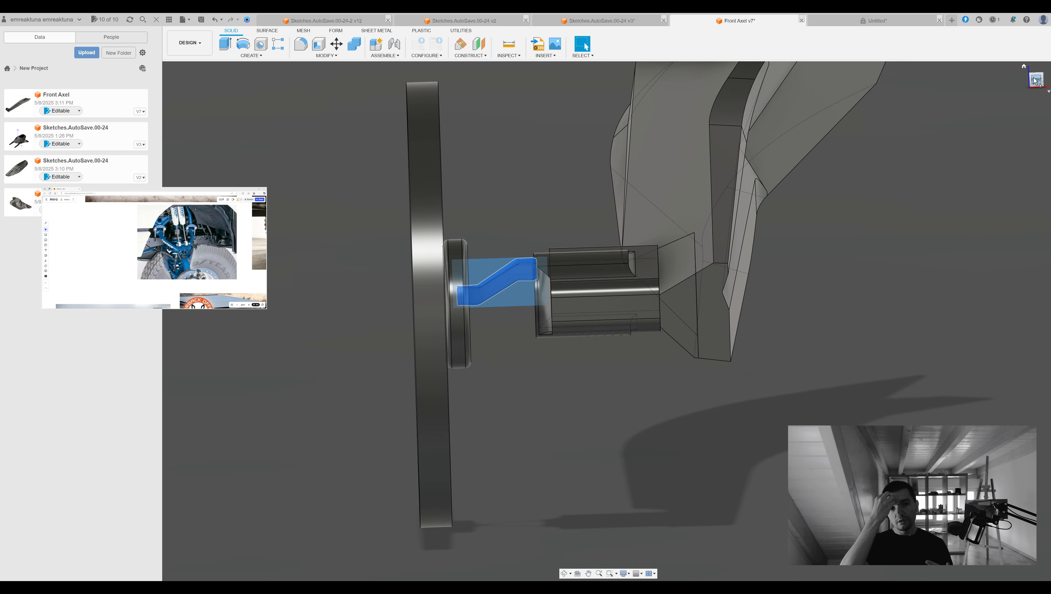
pyautogui.click(1035, 78)
pyautogui.press('m')
pyautogui.press('Escape')
# Mirror the link body to form a V-shaped pair between the hub flange and the shaft
pyautogui.moveTo(604, 359); pyautogui.dragTo(595, 211, button='middle')
pyautogui.click(512, 221)
pyautogui.keyDown('shift'); pyautogui.moveTo(521, 305); pyautogui.dragTo(491, 288, button='middle'); pyautogui.keyUp('shift')
pyautogui.click(479, 307)
pyautogui.click(510, 283)
pyautogui.keyDown('shift'); pyautogui.moveTo(1023, 147); pyautogui.dragTo(1006, 169, button='middle'); pyautogui.keyUp('shift')
# Move the disc, hub flange and links together outward from the shaft, and adjust the links' position
pyautogui.scroll(-3, 559, 265)
pyautogui.moveTo(545, 186); pyautogui.dragTo(459, 328)
pyautogui.keyDown('shift'); pyautogui.moveTo(459, 328); pyautogui.dragTo(598, 338, button='middle'); pyautogui.keyUp('shift')
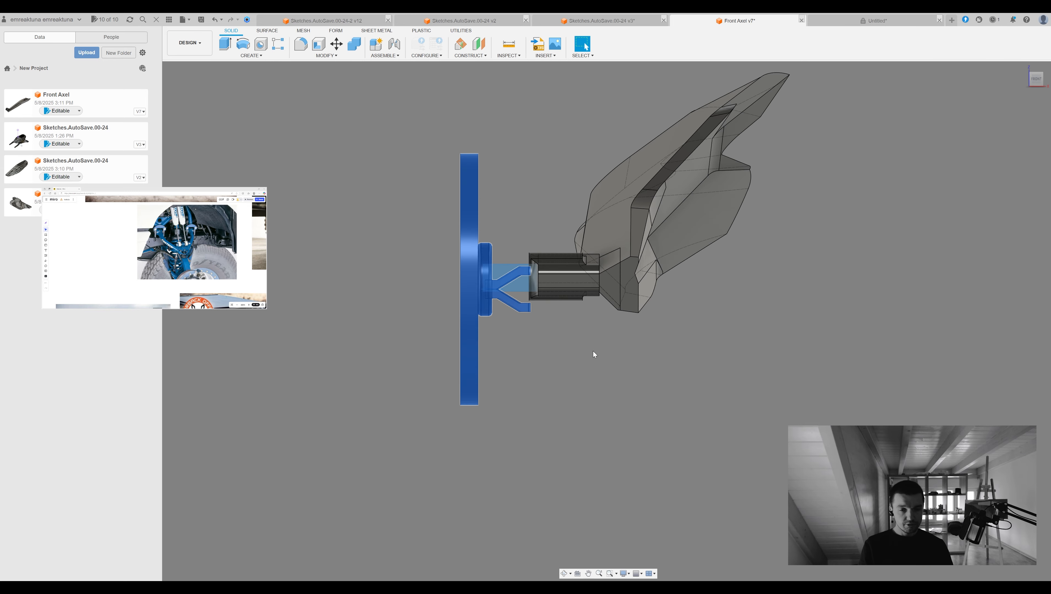
pyautogui.press('m')
pyautogui.moveTo(516, 282); pyautogui.dragTo(464, 279)
pyautogui.press('Return')
pyautogui.click(513, 293)
pyautogui.press('m')
pyautogui.press('Return')
pyautogui.keyDown('shift'); pyautogui.moveTo(465, 280); pyautogui.dragTo(625, 390, button='middle'); pyautogui.keyUp('shift')
# Complete the outward move of the wheel disc, hub flange and links away from the shaft
pyautogui.click(625, 389)
pyautogui.scroll(3, 634, 400)
pyautogui.press('Return')
pyautogui.keyDown('shift'); pyautogui.moveTo(1000, 133); pyautogui.dragTo(991, 146, button='middle'); pyautogui.keyUp('shift')
pyautogui.click(597, 415)
pyautogui.press('m')
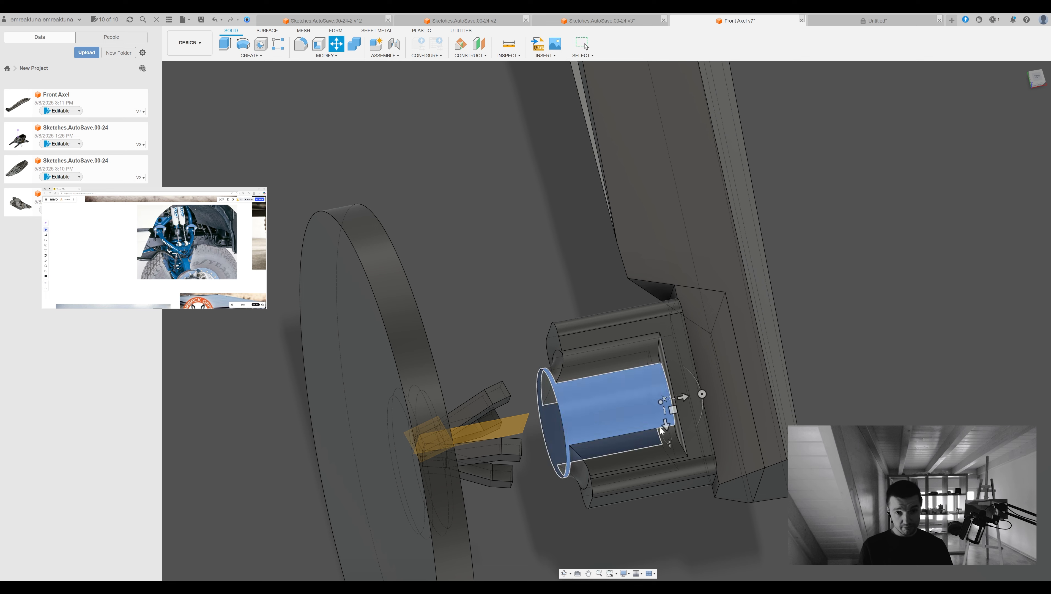
pyautogui.press('Escape')
# Adjust the groove faces around the shaft with Press Pull
pyautogui.click(636, 453)
pyautogui.keyDown('shift'); pyautogui.moveTo(636, 453); pyautogui.dragTo(745, 339, button='middle'); pyautogui.keyUp('shift')
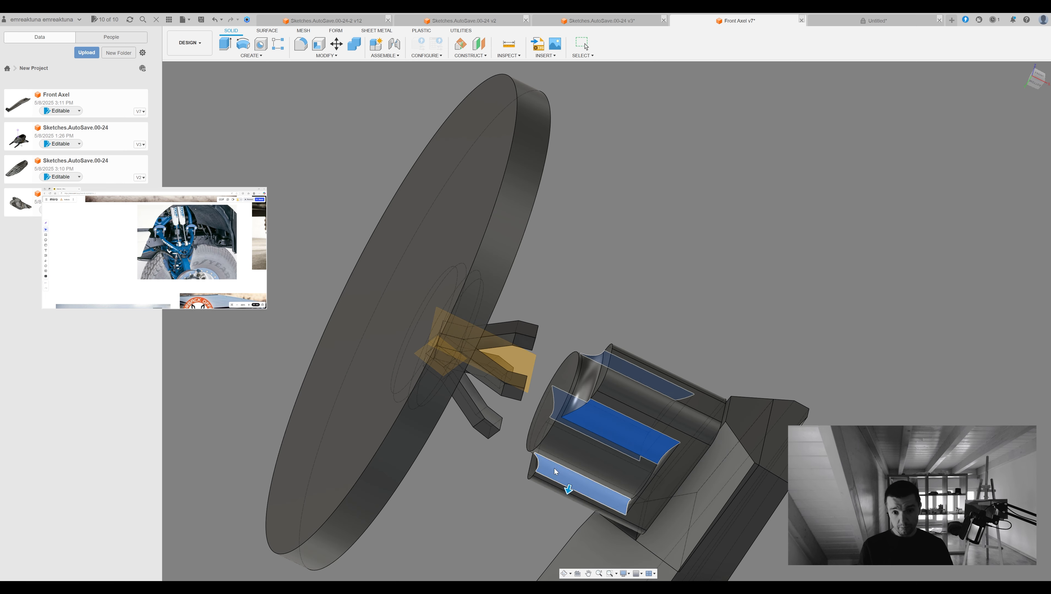
pyautogui.press('Return')
pyautogui.click(613, 435)
pyautogui.press('q')
pyautogui.press('Return')
# Move the upper link pair from the hub flange toward the shaft in the front view
pyautogui.keyDown('shift'); pyautogui.moveTo(982, 148); pyautogui.dragTo(585, 317, button='middle'); pyautogui.keyUp('shift')
pyautogui.keyDown('shift'); pyautogui.moveTo(604, 283); pyautogui.dragTo(590, 249, button='middle'); pyautogui.keyUp('shift')
pyautogui.click(532, 319)
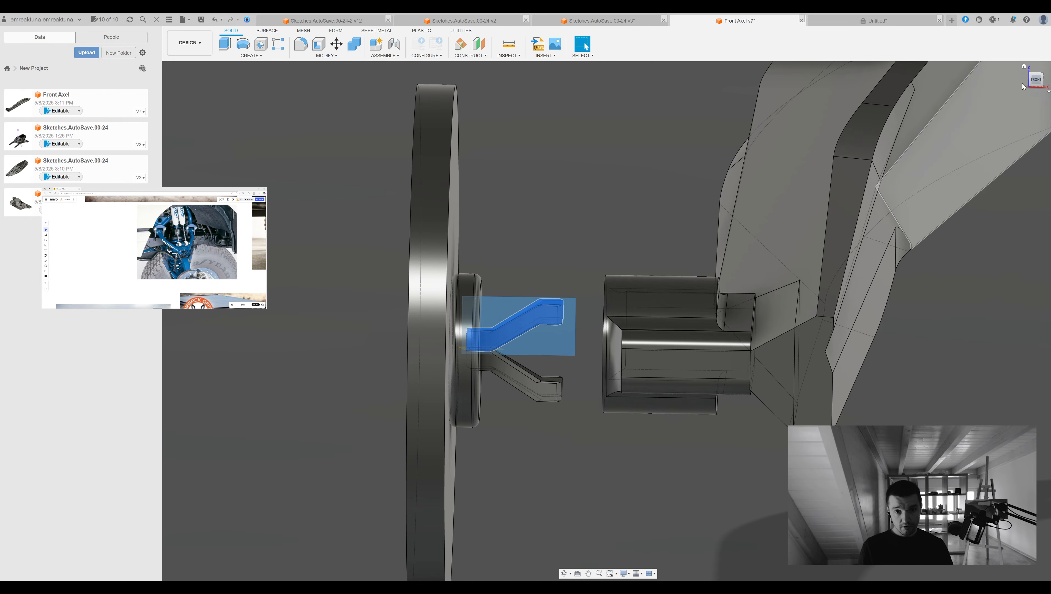
pyautogui.click(1038, 80)
pyautogui.press('m')
pyautogui.press('Escape')
pyautogui.press('m')
pyautogui.moveTo(509, 379)
pyautogui.mouseDown()
pyautogui.moveTo(528, 379)
pyautogui.moveTo(510, 381)
pyautogui.mouseUp()
pyautogui.press('Return')
# Undo the last vertical move of the link pairs and clear the selection
pyautogui.keyDown('shift'); pyautogui.moveTo(516, 291); pyautogui.dragTo(727, 364, button='middle'); pyautogui.keyUp('shift')
pyautogui.scroll(5, 457, 307)
pyautogui.scroll(-5, 624, 342)
pyautogui.hotkey('ctrl', 'z')
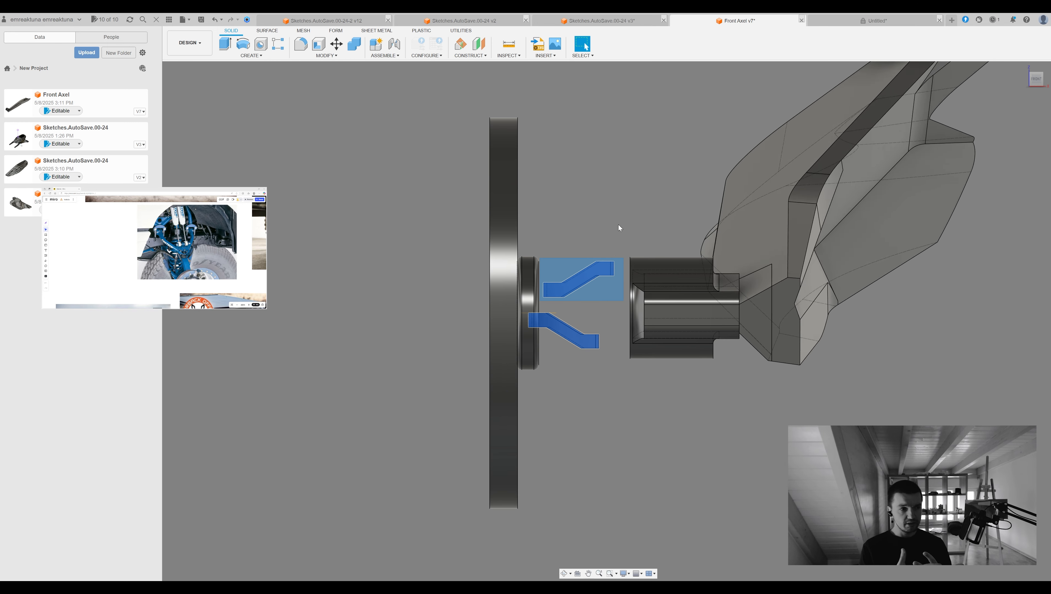
pyautogui.press('Escape')
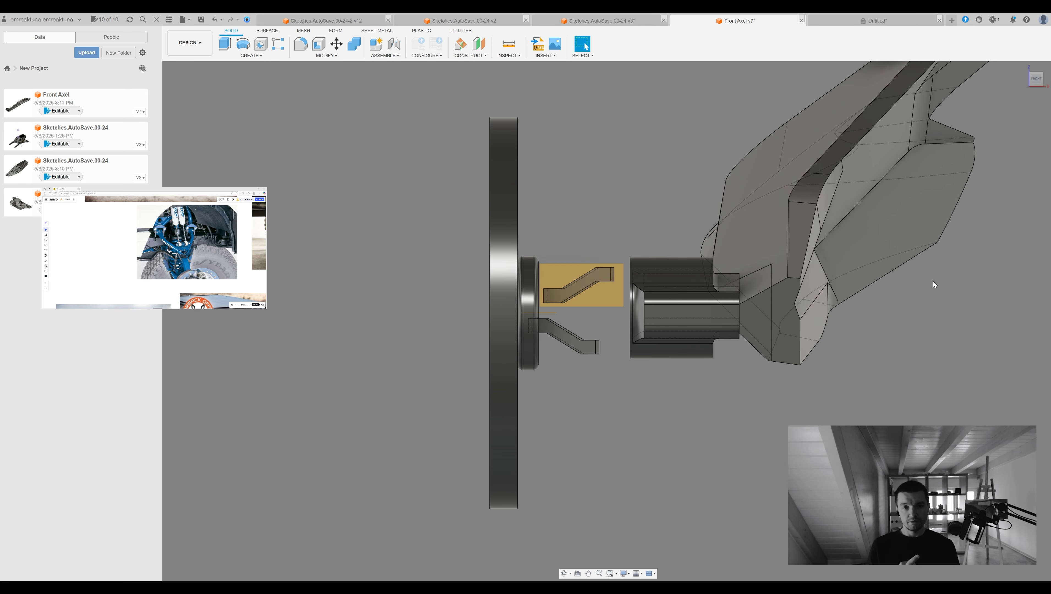
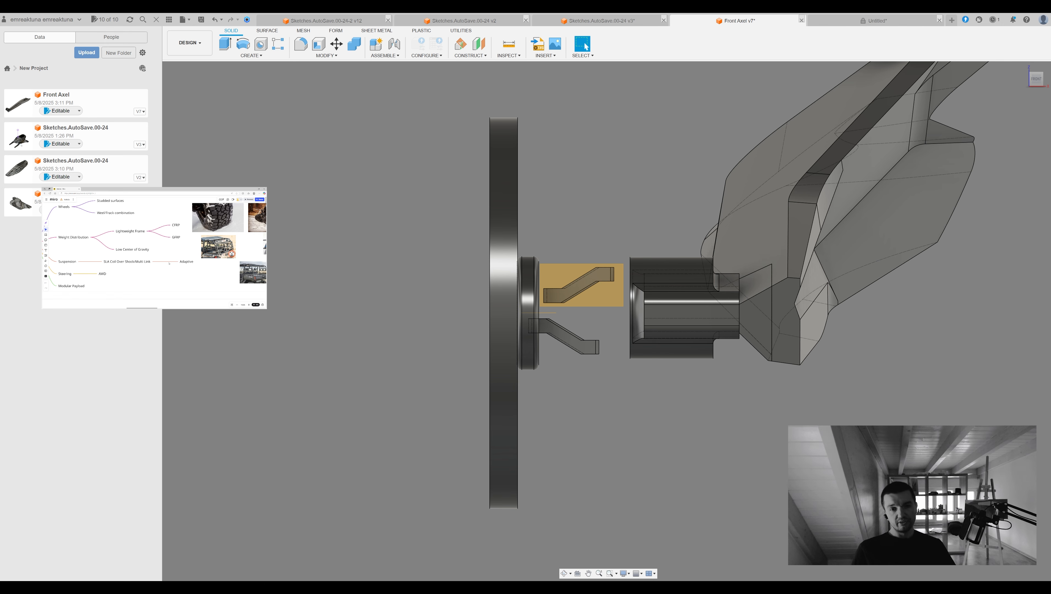
# Move the upper link pair further toward the shaft so that its ends reach into the shaft body
pyautogui.keyDown('shift'); pyautogui.moveTo(541, 217); pyautogui.dragTo(586, 231, button='middle'); pyautogui.keyUp('shift')
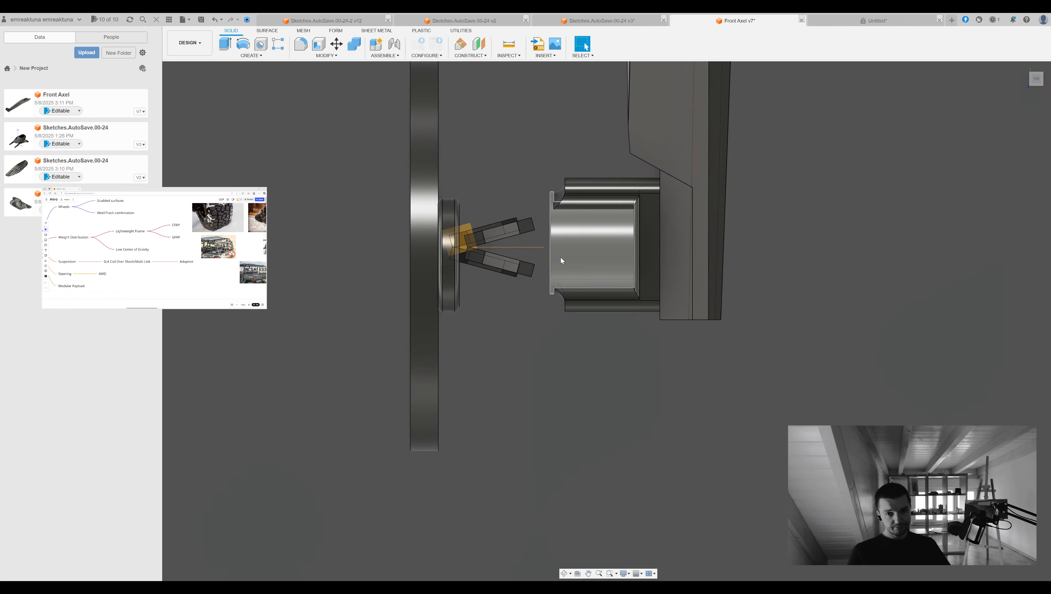
pyautogui.scroll(3, 586, 231)
pyautogui.click(525, 215)
pyautogui.press('m')
pyautogui.moveTo(528, 187); pyautogui.dragTo(528, 173)
pyautogui.click(540, 278)
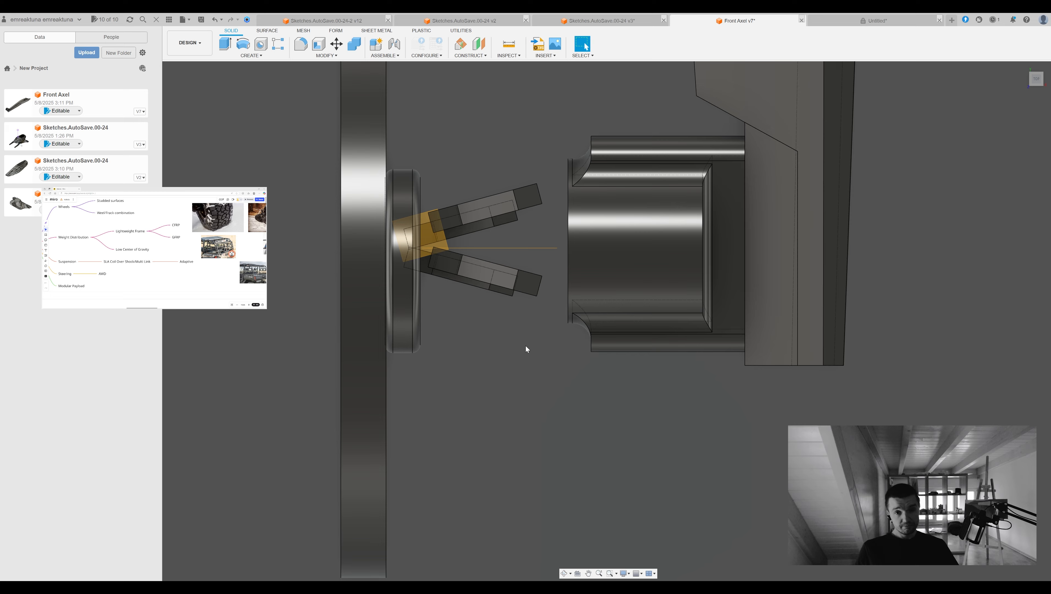
pyautogui.moveTo(513, 248); pyautogui.dragTo(559, 247)
pyautogui.press('Return')
# Press-pull the hub-side end face of the upper link pair toward the hub flange
pyautogui.keyDown('shift'); pyautogui.moveTo(948, 279); pyautogui.dragTo(928, 267, button='middle'); pyautogui.keyUp('shift')
pyautogui.scroll(3, 462, 243)
pyautogui.click(471, 249)
pyautogui.press('q')
pyautogui.moveTo(462, 244)
pyautogui.mouseDown()
pyautogui.moveTo(408, 254)
pyautogui.moveTo(444, 242)
pyautogui.mouseUp()
pyautogui.press('Return')
pyautogui.keyDown('shift'); pyautogui.moveTo(602, 287); pyautogui.dragTo(583, 237, button='middle'); pyautogui.keyUp('shift')
pyautogui.click(539, 421)
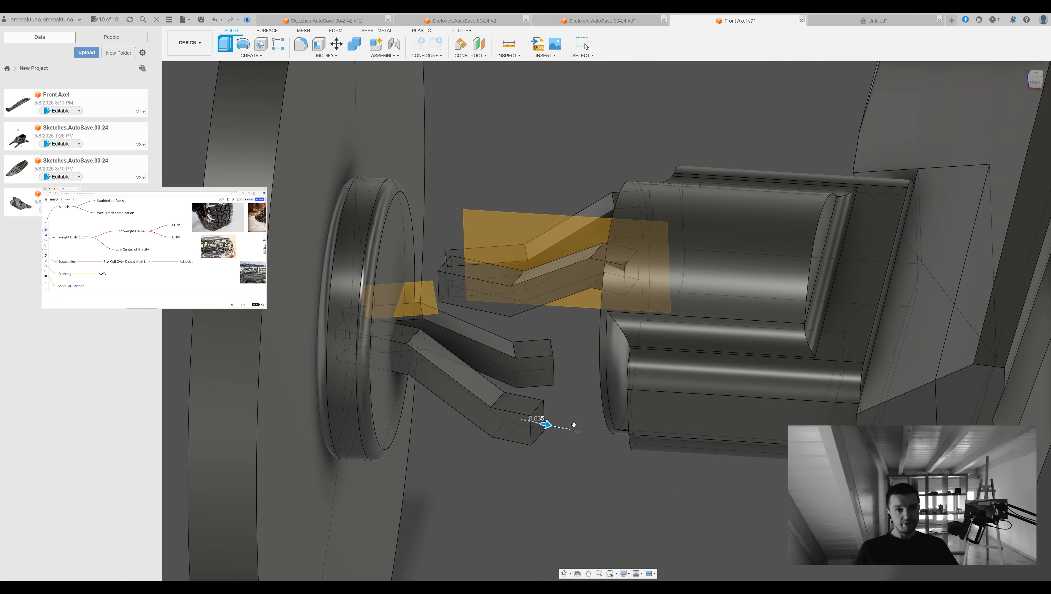
pyautogui.press('Escape')
pyautogui.keyDown('shift'); pyautogui.moveTo(553, 417); pyautogui.dragTo(541, 392, button='middle'); pyautogui.keyUp('shift')
# Sketch a rectangular profile at the hub-side end of the upper link pair and extrude it
pyautogui.press('c')
pyautogui.click(512, 280)
pyautogui.click(541, 224)
pyautogui.press('Return')
pyautogui.keyDown('shift'); pyautogui.moveTo(1008, 174); pyautogui.dragTo(999, 208, button='middle'); pyautogui.keyUp('shift')
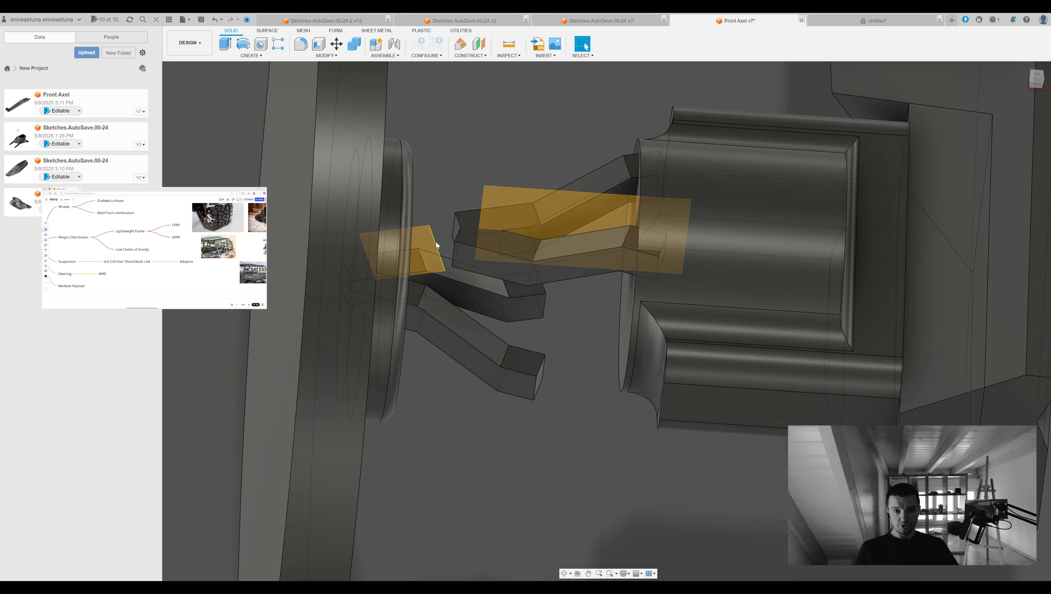
pyautogui.press('r')
pyautogui.click(471, 219)
pyautogui.click(467, 183)
pyautogui.press('e')
pyautogui.moveTo(460, 228); pyautogui.dragTo(458, 252)
pyautogui.press('Return')
# Shift the shaft, links, hub flange and wheel disc together sideways relative to the arm
pyautogui.keyDown('shift'); pyautogui.moveTo(458, 252); pyautogui.dragTo(531, 210, button='middle'); pyautogui.keyUp('shift')
pyautogui.scroll(-3, 532, 210)
pyautogui.click(1035, 81)
pyautogui.moveTo(399, 83); pyautogui.dragTo(741, 537)
pyautogui.press('m')
pyautogui.moveTo(482, 334); pyautogui.dragTo(482, 328)
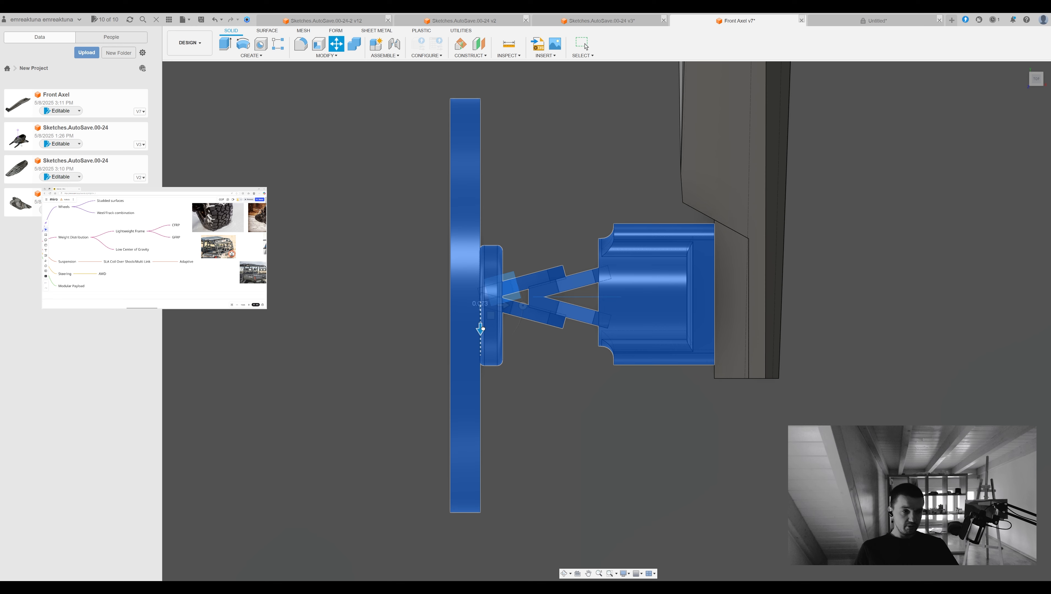
pyautogui.press('Escape')
pyautogui.moveTo(580, 151); pyautogui.dragTo(451, 332)
pyautogui.press('m')
pyautogui.click(992, 153)
pyautogui.click(1001, 257)
# Try to isolate the lower link pair and sketch on its face
pyautogui.keyDown('shift'); pyautogui.moveTo(625, 375); pyautogui.dragTo(532, 253, button='middle'); pyautogui.keyUp('shift')
pyautogui.click(583, 316)
pyautogui.press('Delete')
pyautogui.hotkey('ctrl', 'z')
pyautogui.click(609, 336)
pyautogui.hotkey('shift', 'v')
pyautogui.keyDown('shift'); pyautogui.moveTo(598, 304); pyautogui.dragTo(668, 301, button='middle'); pyautogui.keyUp('shift')
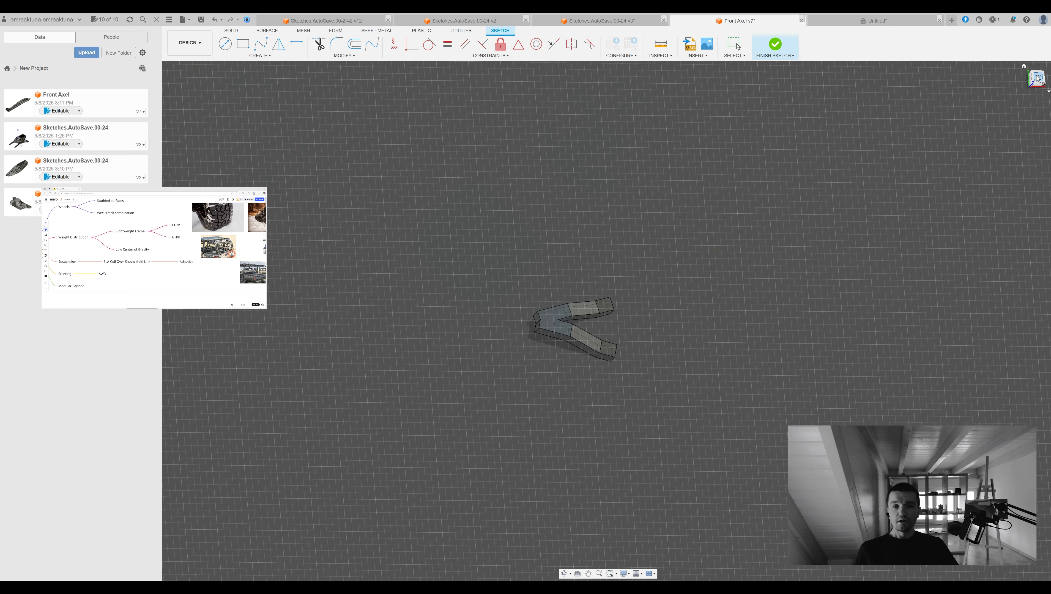
pyautogui.click(561, 288)
pyautogui.click(625, 375)
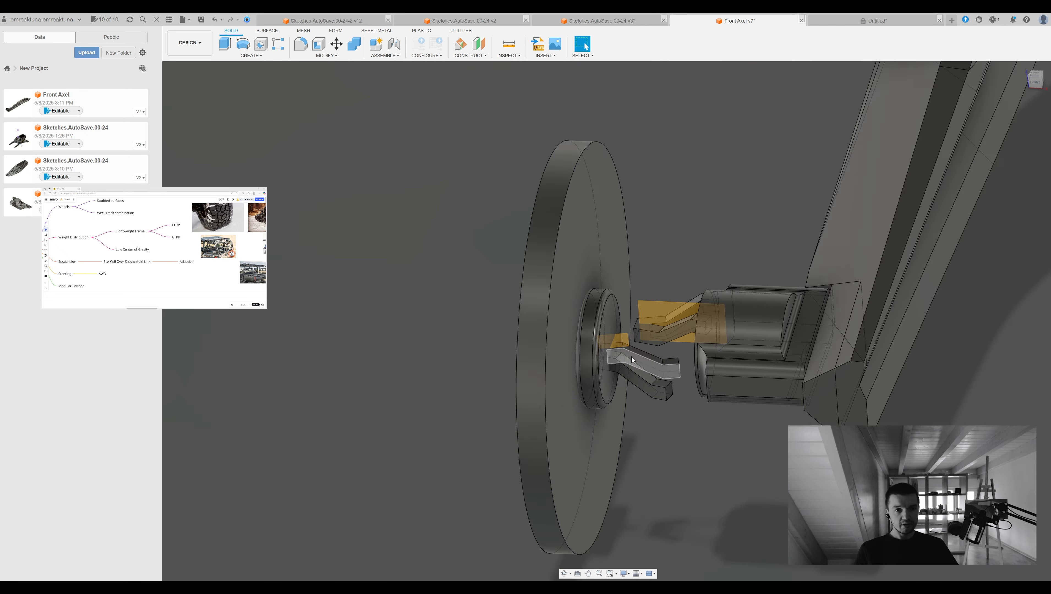
# Move the lower link pair about 0.177 away from the hub flange toward the shaft
pyautogui.click(686, 366)
pyautogui.press('m')
pyautogui.click(1033, 74)
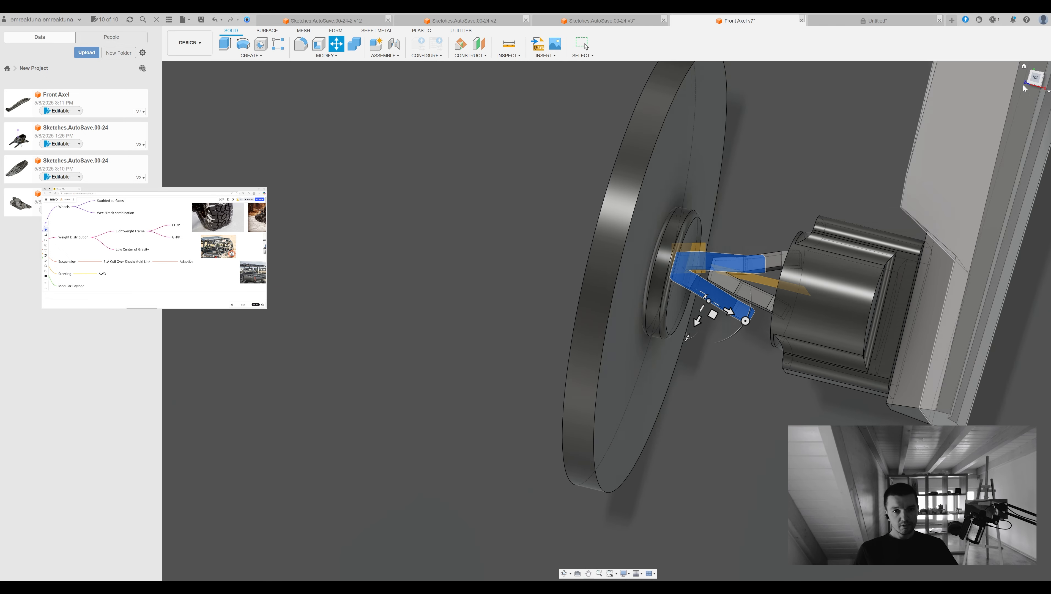
pyautogui.moveTo(499, 320); pyautogui.dragTo(512, 321)
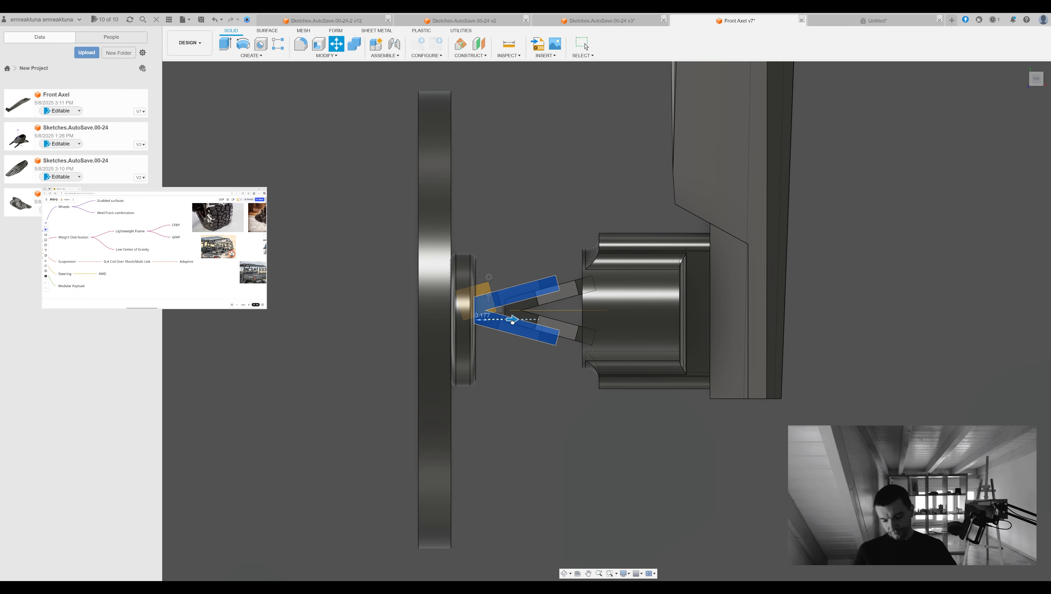
pyautogui.keyDown('shift'); pyautogui.moveTo(510, 320); pyautogui.dragTo(562, 304, button='middle'); pyautogui.keyUp('shift')
pyautogui.press('Return')
# Extrude the shaft-side end faces of the lower link pair
pyautogui.click(557, 373)
pyautogui.press('e')
pyautogui.scroll(5, 560, 310)
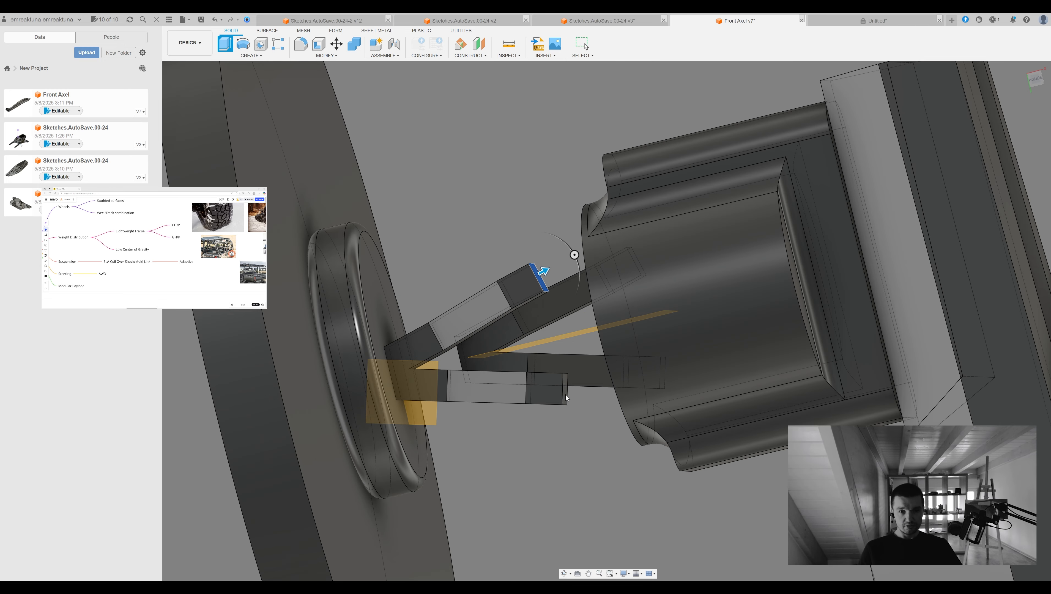
pyautogui.click(541, 282)
pyautogui.keyDown('shift'); pyautogui.moveTo(587, 453); pyautogui.dragTo(602, 357, button='middle'); pyautogui.keyUp('shift')
pyautogui.scroll(-4, 586, 295)
pyautogui.press('Return')
pyautogui.keyDown('shift'); pyautogui.moveTo(679, 245); pyautogui.dragTo(649, 266, button='middle'); pyautogui.keyUp('shift')
pyautogui.scroll(3, 558, 308)
pyautogui.click(558, 285)
pyautogui.press('e')
pyautogui.moveTo(562, 267); pyautogui.dragTo(583, 143)
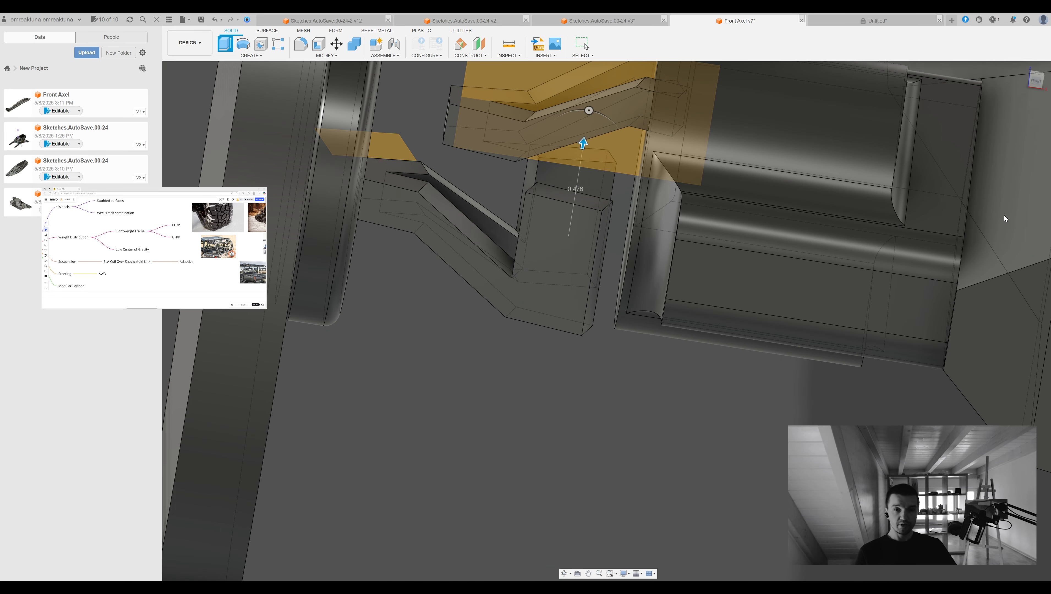
pyautogui.press('Escape')
pyautogui.press('Escape')
# Extrude the far lower link's end diagonally upward toward the shaft by about 0.412
pyautogui.keyDown('shift'); pyautogui.moveTo(579, 239); pyautogui.dragTo(609, 299, button='middle'); pyautogui.keyUp('shift')
pyautogui.scroll(3, 609, 299)
pyautogui.press('e')
pyautogui.scroll(-3, 636, 317)
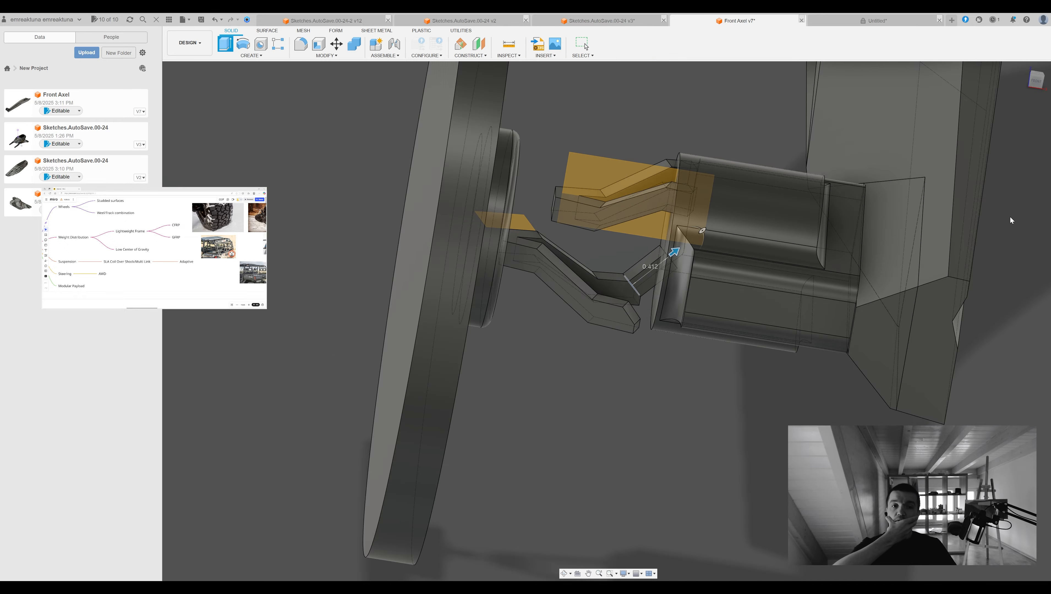
pyautogui.press('Return')
# Extrude the near lower link's end diagonally toward the shaft, lining it up with the far link's extension
pyautogui.click(634, 313)
pyautogui.press('e')
pyautogui.moveTo(641, 308); pyautogui.dragTo(666, 289)
pyautogui.keyDown('shift'); pyautogui.moveTo(666, 290); pyautogui.dragTo(700, 274, button='middle'); pyautogui.keyUp('shift')
pyautogui.click(1036, 82)
pyautogui.scroll(4, 727, 469)
pyautogui.moveTo(726, 469); pyautogui.dragTo(661, 423, button='middle')
pyautogui.moveTo(643, 425); pyautogui.dragTo(674, 392)
pyautogui.press('Return')
# Combine the diagonal end extensions with the lower link body
pyautogui.moveTo(955, 326); pyautogui.dragTo(959, 230, button='middle')
pyautogui.keyDown('shift'); pyautogui.moveTo(708, 216); pyautogui.dragTo(741, 258, button='middle'); pyautogui.keyUp('shift')
pyautogui.click(354, 44)
pyautogui.click(556, 237)
pyautogui.press('Return')
pyautogui.scroll(-3, 601, 324)
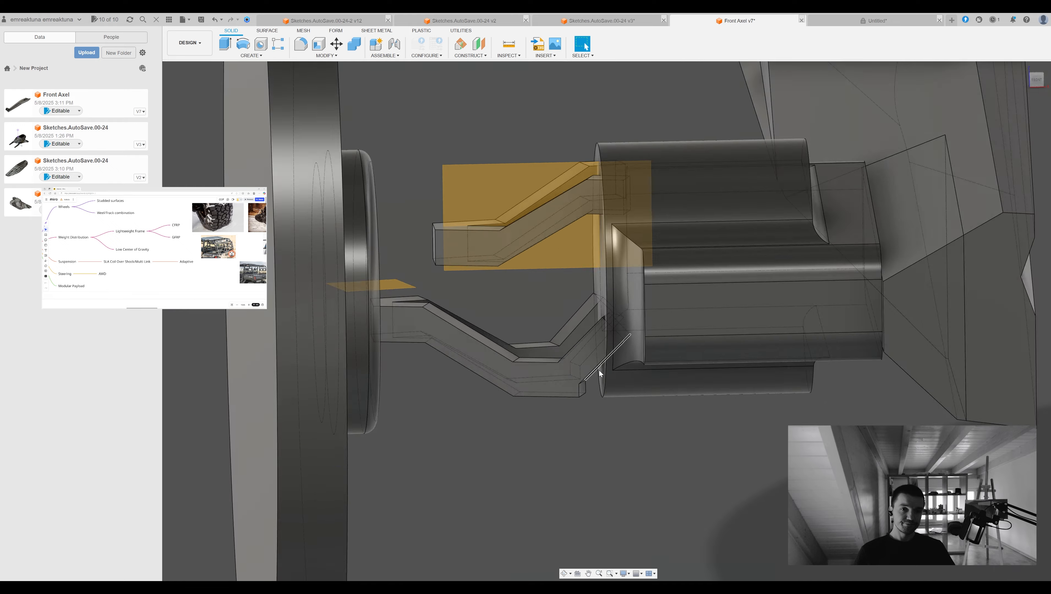
# Extrude the diagonal end faces of both lower links further into the shaft
pyautogui.keyDown('shift'); pyautogui.moveTo(601, 360); pyautogui.dragTo(579, 355, button='middle'); pyautogui.keyUp('shift')
pyautogui.click(664, 350)
pyautogui.press('e')
pyautogui.moveTo(666, 346); pyautogui.dragTo(676, 354)
pyautogui.press('Return')
pyautogui.keyDown('shift'); pyautogui.moveTo(676, 353); pyautogui.dragTo(641, 316, button='middle'); pyautogui.keyUp('shift')
pyautogui.click(708, 471)
pyautogui.press('e')
pyautogui.press('e')
pyautogui.click(641, 278)
pyautogui.click(570, 233)
pyautogui.press('Return')
pyautogui.scroll(-4, 791, 345)
pyautogui.keyDown('shift'); pyautogui.moveTo(770, 333); pyautogui.dragTo(807, 353, button='middle'); pyautogui.keyUp('shift')
pyautogui.scroll(4, 770, 353)
pyautogui.keyDown('shift'); pyautogui.moveTo(768, 268); pyautogui.dragTo(691, 196, button='middle'); pyautogui.keyUp('shift')
pyautogui.press('q')
pyautogui.hotkey('ctrl', 'z')
# Fillet the inner corners where the legs of the V-shaped link pairs meet
pyautogui.scroll(-3, 701, 256)
pyautogui.scroll(4, 774, 326)
pyautogui.scroll(-4, 708, 308)
pyautogui.scroll(4, 666, 333)
pyautogui.click(691, 196)
pyautogui.press('f')
pyautogui.keyDown('shift'); pyautogui.moveTo(525, 258); pyautogui.dragTo(590, 323, button='middle'); pyautogui.keyUp('shift')
pyautogui.click(591, 323)
pyautogui.moveTo(591, 324); pyautogui.dragTo(609, 284)
pyautogui.scroll(-3, 608, 284)
pyautogui.keyDown('shift'); pyautogui.moveTo(609, 284); pyautogui.dragTo(585, 201, button='middle'); pyautogui.keyUp('shift')
pyautogui.press('Return')
# Sketch a rectangle on the upper link's wide end plate and pull the plate's outer end face slightly toward the wheel
pyautogui.scroll(-2, 805, 287)
pyautogui.press('r')
pyautogui.scroll(3, 617, 253)
pyautogui.click(572, 249)
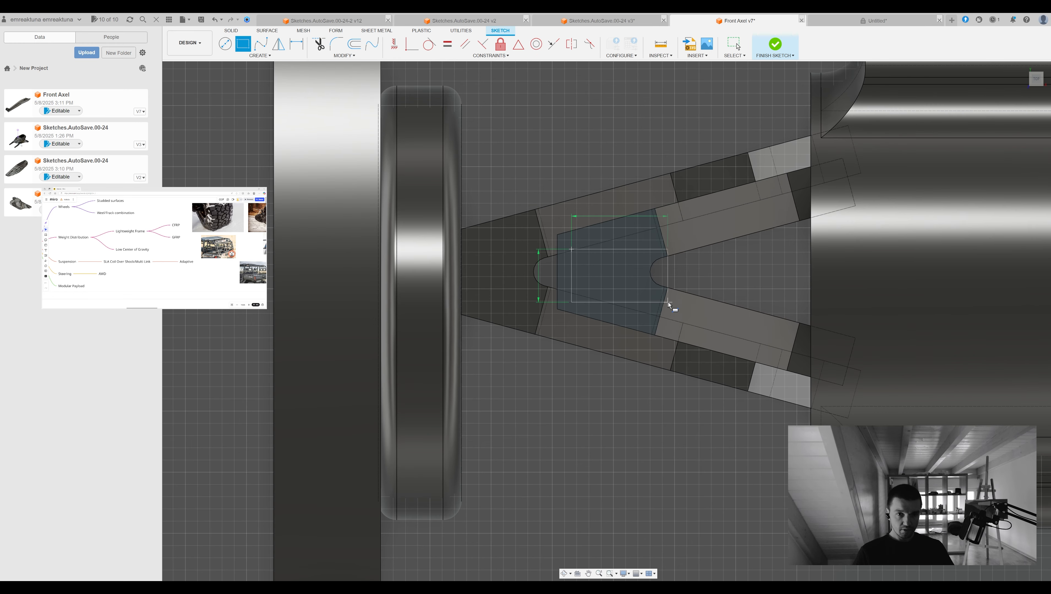
pyautogui.click(646, 294)
pyautogui.press('Escape')
pyautogui.moveTo(572, 272); pyautogui.dragTo(538, 272)
pyautogui.hotkey('ctrl', 'Return')
pyautogui.keyDown('shift'); pyautogui.moveTo(576, 304); pyautogui.dragTo(572, 235, button='middle'); pyautogui.keyUp('shift')
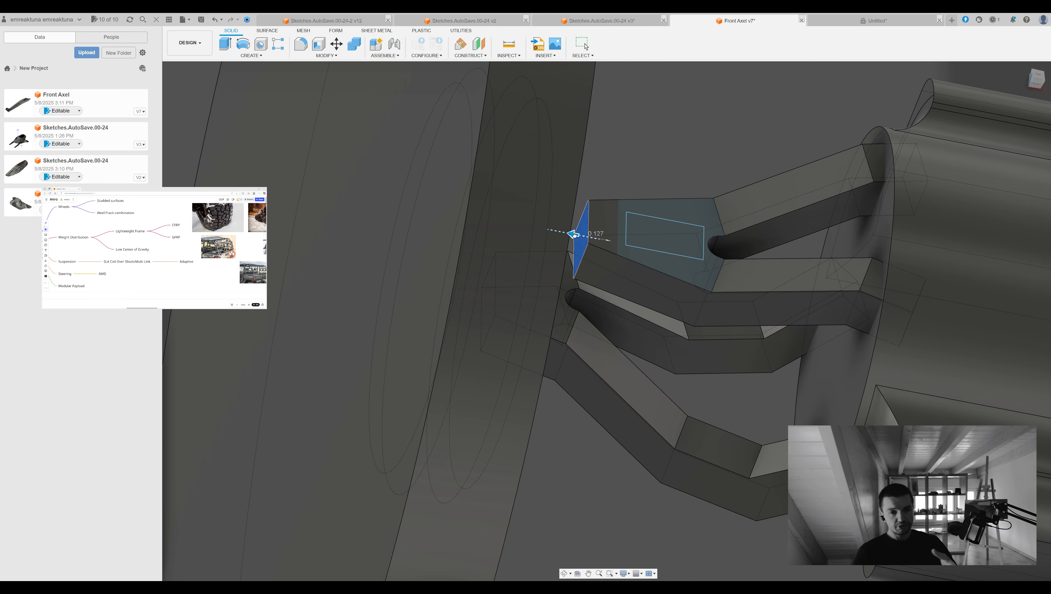
pyautogui.click(608, 224)
# Extrude the rectangle downward from the upper link into a block that reaches the lower link
pyautogui.press('e')
pyautogui.click(662, 231)
pyautogui.keyDown('shift'); pyautogui.moveTo(662, 230); pyautogui.dragTo(653, 179, button='middle'); pyautogui.keyUp('shift')
pyautogui.moveTo(607, 206); pyautogui.dragTo(576, 350)
pyautogui.keyDown('shift'); pyautogui.moveTo(576, 350); pyautogui.dragTo(657, 317, button='middle'); pyautogui.keyUp('shift')
pyautogui.scroll(2, 657, 316)
pyautogui.moveTo(573, 474); pyautogui.dragTo(588, 316)
pyautogui.keyDown('shift'); pyautogui.moveTo(587, 317); pyautogui.dragTo(624, 245, button='middle'); pyautogui.keyUp('shift')
pyautogui.press('Return')
pyautogui.click(1036, 80)
pyautogui.moveTo(650, 183); pyautogui.dragTo(653, 253, button='middle')
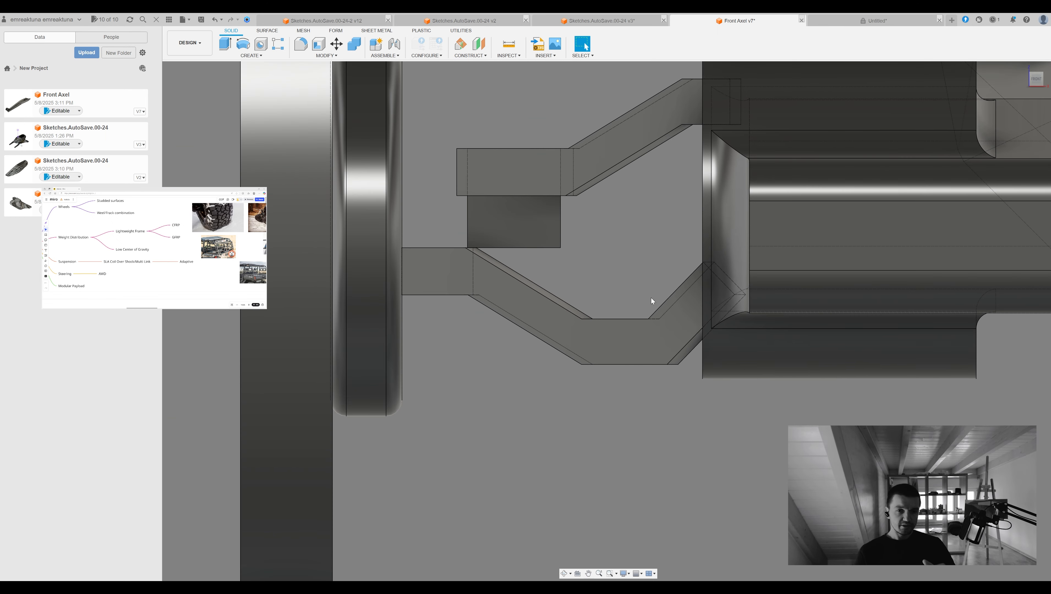
pyautogui.press('r')
pyautogui.click(654, 343)
pyautogui.click(774, 47)
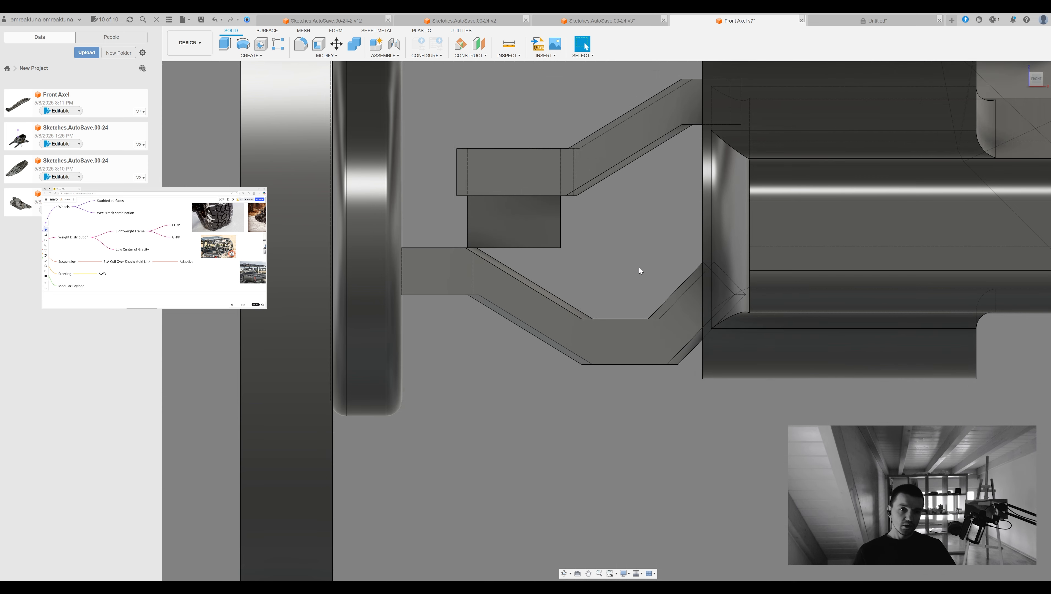
# Mirror the lower link about its flat underside and remove the original link
pyautogui.click(655, 356)
pyautogui.keyDown('shift'); pyautogui.moveTo(654, 356); pyautogui.dragTo(592, 390, button='middle'); pyautogui.keyUp('shift')
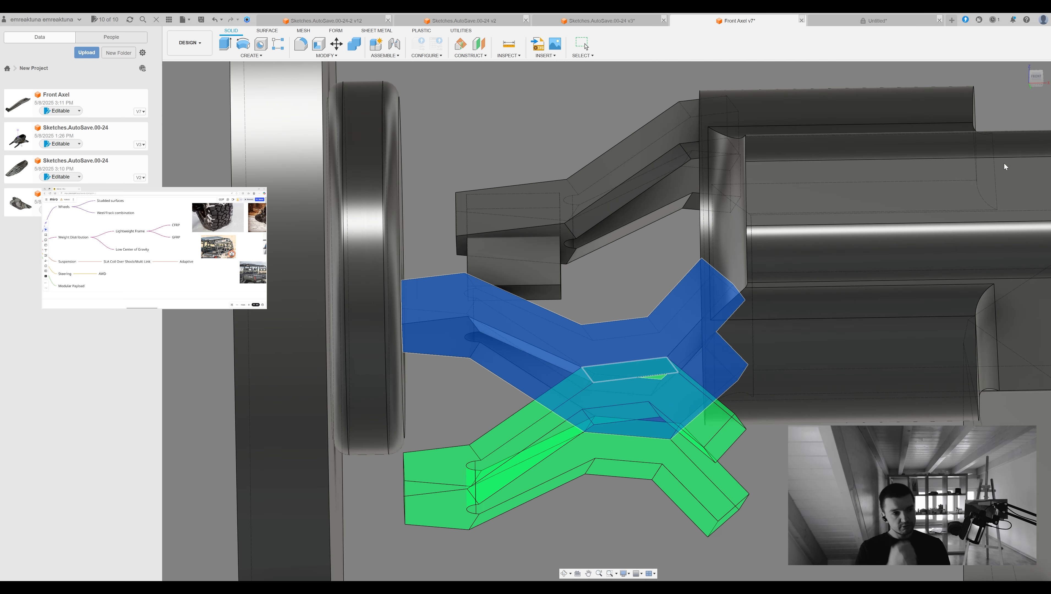
pyautogui.moveTo(510, 366); pyautogui.dragTo(477, 462)
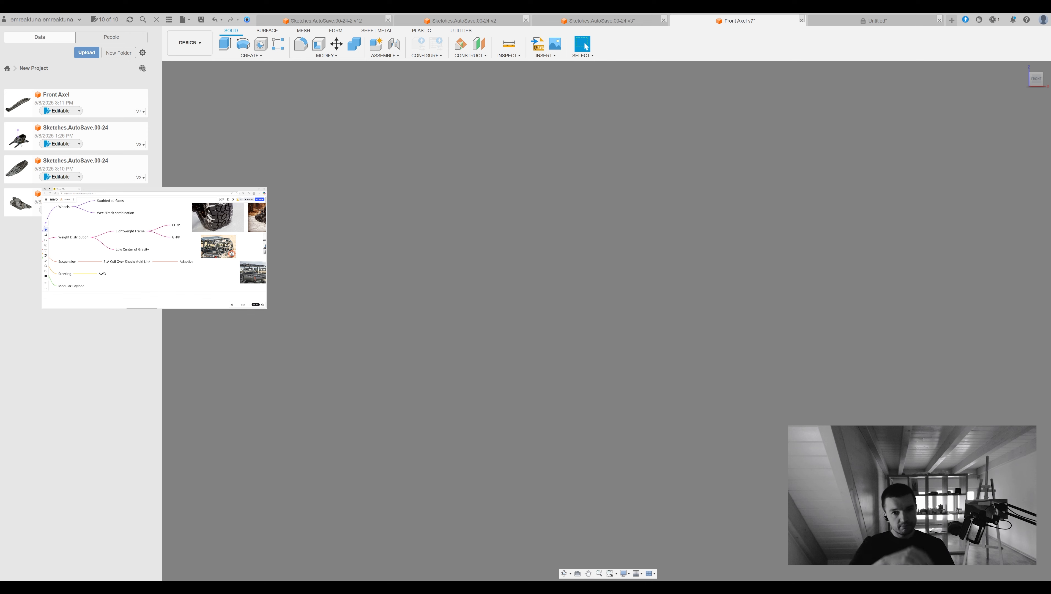
pyautogui.moveTo(657, 166); pyautogui.dragTo(781, 347, button='middle')
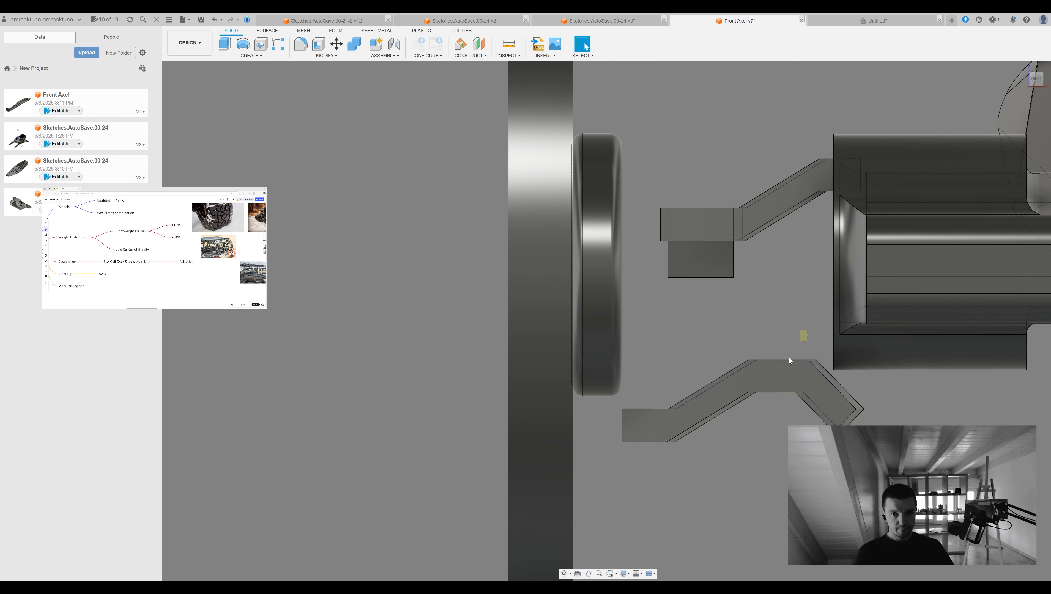
# Move the mirrored lower link up into the original link's place between the hub flange and the shaft
pyautogui.press('m')
pyautogui.moveTo(803, 295); pyautogui.dragTo(706, 436)
pyautogui.moveTo(778, 336); pyautogui.dragTo(778, 253)
pyautogui.click(1005, 257)
# Sketch a rectangle over the lower link's downward diagonal ends and cut them off
pyautogui.moveTo(797, 261); pyautogui.dragTo(748, 257, button='middle')
pyautogui.press('l')
pyautogui.click(741, 253)
pyautogui.press('r')
pyautogui.click(730, 252)
pyautogui.click(854, 383)
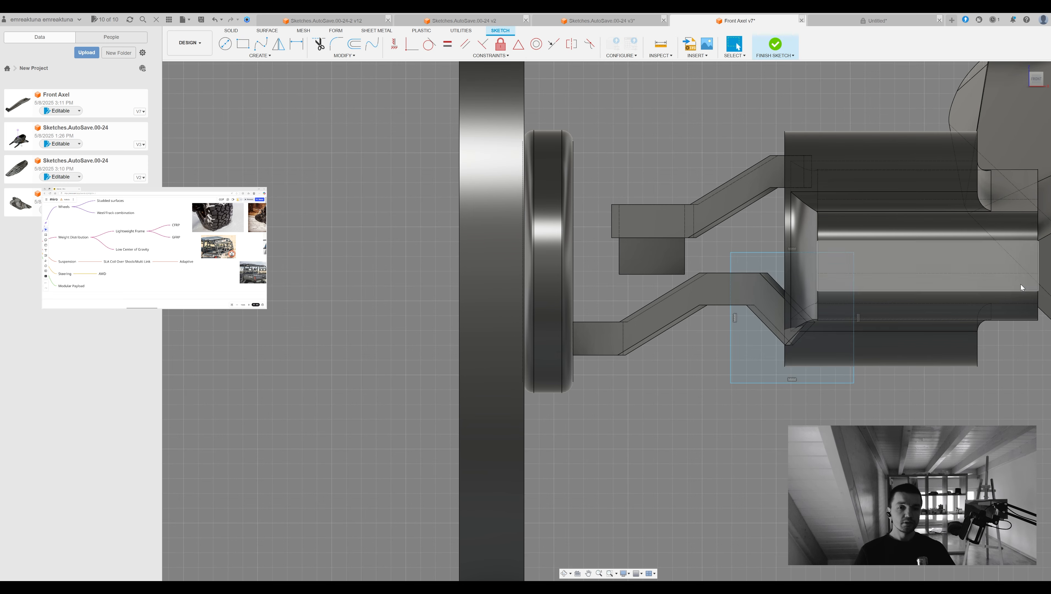
pyautogui.click(1023, 312)
pyautogui.click(752, 291)
pyautogui.press('Return')
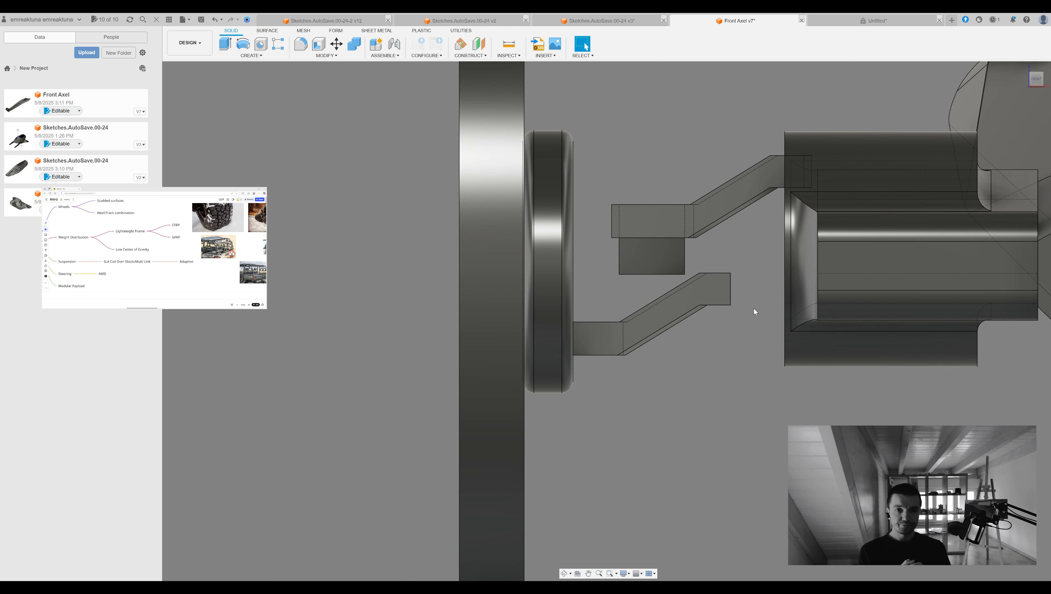
# Extend the cut end faces of both lower link legs straight into the shaft
pyautogui.keyDown('shift'); pyautogui.moveTo(756, 314); pyautogui.dragTo(716, 341, button='middle'); pyautogui.keyUp('shift')
pyautogui.press('q')
pyautogui.click(739, 258)
pyautogui.click(760, 202)
pyautogui.moveTo(765, 206); pyautogui.dragTo(851, 208)
pyautogui.keyDown('shift'); pyautogui.moveTo(851, 208); pyautogui.dragTo(1003, 136, button='middle'); pyautogui.keyUp('shift')
pyautogui.press('Return')
# Pull the connecting block's underside down to the lower link
pyautogui.keyDown('shift'); pyautogui.moveTo(641, 317); pyautogui.dragTo(634, 284, button='middle'); pyautogui.keyUp('shift')
pyautogui.click(634, 284)
pyautogui.moveTo(632, 291); pyautogui.dragTo(631, 329)
pyautogui.scroll(3, 749, 228)
# Push the upper link's underside faces upward to make the link thinner
pyautogui.keyDown('shift'); pyautogui.moveTo(602, 316); pyautogui.dragTo(879, 224, button='middle'); pyautogui.keyUp('shift')
pyautogui.click(749, 228)
pyautogui.click(816, 189)
pyautogui.press('q')
pyautogui.click(879, 224)
pyautogui.moveTo(859, 237); pyautogui.dragTo(858, 223)
pyautogui.keyDown('shift'); pyautogui.moveTo(858, 222); pyautogui.dragTo(724, 276, button='middle'); pyautogui.keyUp('shift')
pyautogui.press('Return')
# Push the flat top faces of the lower link's plate and legs downward to make the link thinner
pyautogui.click(577, 324)
pyautogui.click(833, 265)
pyautogui.keyDown('ctrl'); pyautogui.click(774, 345); pyautogui.keyUp('ctrl')
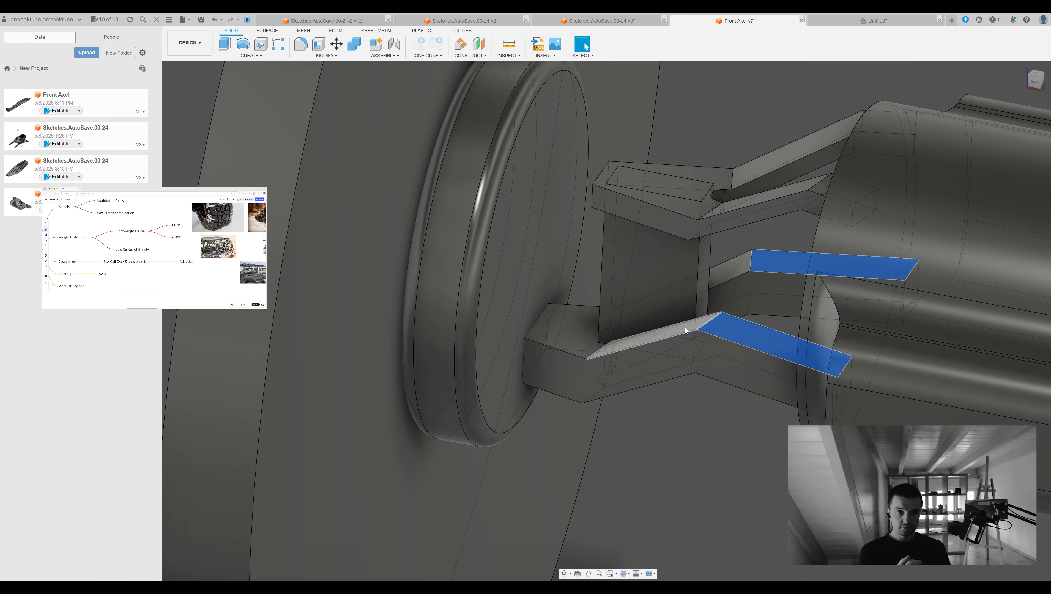
pyautogui.keyDown('ctrl'); pyautogui.click(559, 324); pyautogui.keyUp('ctrl')
pyautogui.moveTo(577, 349); pyautogui.dragTo(577, 375)
pyautogui.keyDown('shift'); pyautogui.moveTo(577, 375); pyautogui.dragTo(625, 340, button='middle'); pyautogui.keyUp('shift')
pyautogui.click(1007, 143)
# Lengthen the connecting block downward to meet the thinned lower link
pyautogui.keyDown('shift'); pyautogui.moveTo(557, 275); pyautogui.dragTo(582, 267, button='middle'); pyautogui.keyUp('shift')
pyautogui.click(582, 267)
pyautogui.press('q')
pyautogui.moveTo(582, 267); pyautogui.dragTo(584, 290)
pyautogui.press('Return')
# Extrude the inner corner face between the lower link's legs toward the shaft
pyautogui.keyDown('shift'); pyautogui.moveTo(585, 291); pyautogui.dragTo(585, 488, button='middle'); pyautogui.keyUp('shift')
pyautogui.scroll(2, 579, 463)
pyautogui.keyDown('shift'); pyautogui.moveTo(567, 365); pyautogui.dragTo(1002, 218, button='middle'); pyautogui.keyUp('shift')
pyautogui.moveTo(683, 436); pyautogui.dragTo(727, 400)
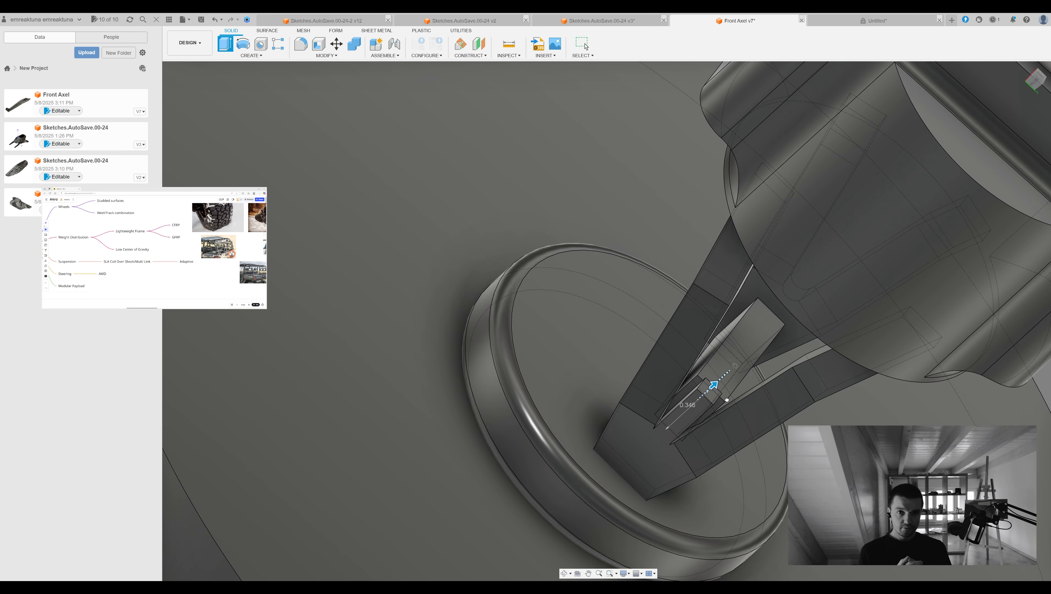
pyautogui.keyDown('shift'); pyautogui.moveTo(959, 202); pyautogui.dragTo(689, 383, button='middle'); pyautogui.keyUp('shift')
# Offset the underside faces of the lower link's two diagonal leg sections
pyautogui.click(665, 437)
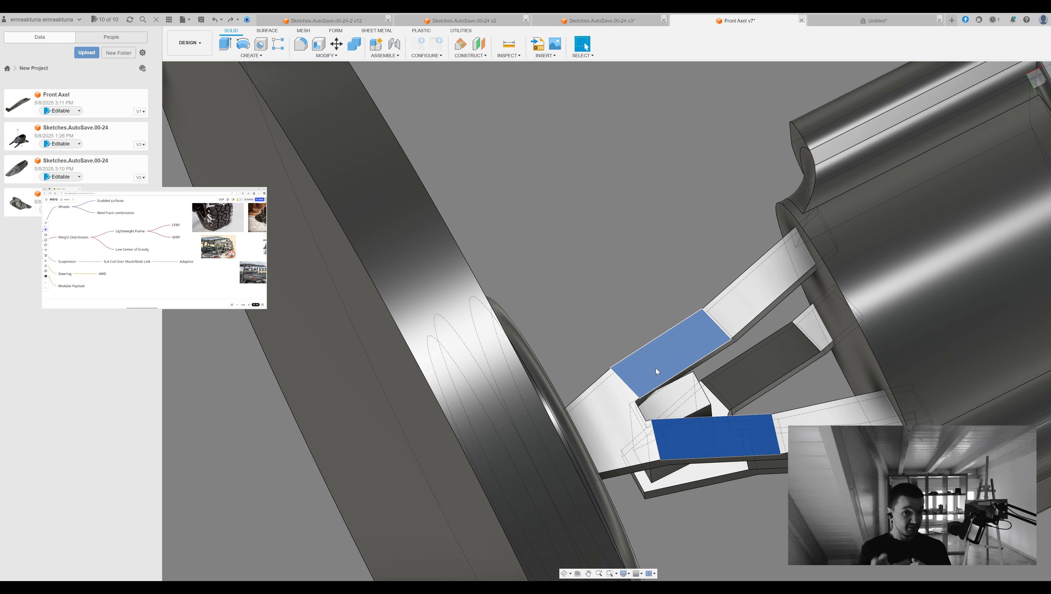
pyautogui.keyDown('ctrl'); pyautogui.click(655, 368); pyautogui.keyUp('ctrl')
pyautogui.moveTo(655, 368); pyautogui.dragTo(662, 345)
# Pull the small face where the lower link's legs meet outward to lengthen the solid plate between them
pyautogui.click(624, 427)
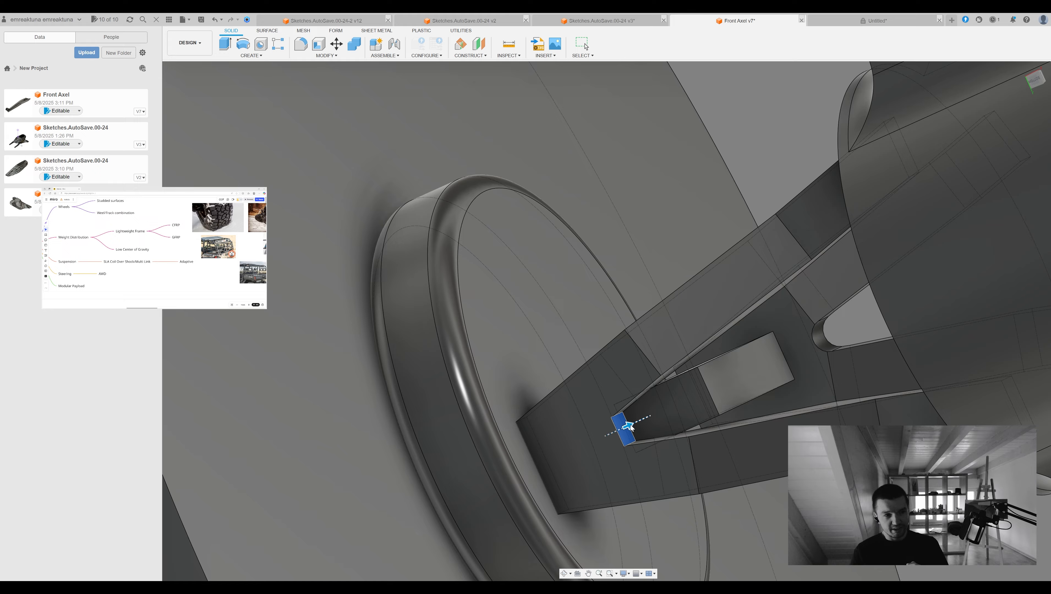
pyautogui.moveTo(629, 426); pyautogui.dragTo(684, 400)
pyautogui.scroll(-3, 670, 261)
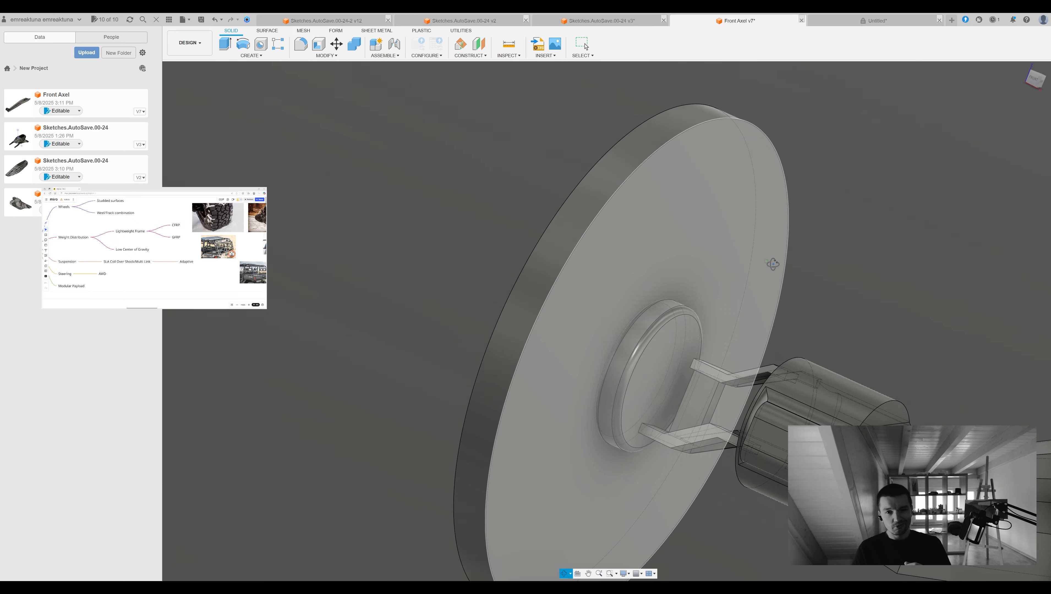
# Move the lower link horizontally toward the shaft
pyautogui.press('m')
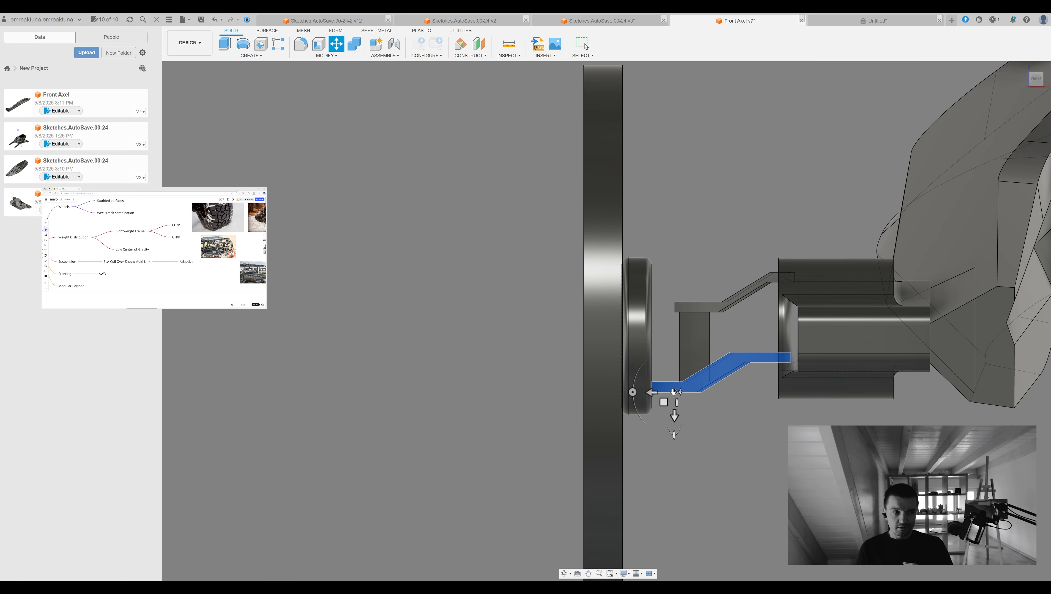
pyautogui.press('Return')
# Extend the lower link's outer end face back to the hub flange
pyautogui.keyDown('shift'); pyautogui.moveTo(1004, 257); pyautogui.dragTo(1028, 270, button='middle'); pyautogui.keyUp('shift')
pyautogui.scroll(4, 683, 325)
pyautogui.click(679, 326)
pyautogui.press('q')
pyautogui.moveTo(670, 331); pyautogui.dragTo(628, 331)
pyautogui.scroll(-4, 699, 239)
pyautogui.press('Return')
# Extrude the hub flange's inner face a short distance toward the links as a disc
pyautogui.moveTo(1005, 137); pyautogui.dragTo(890, 165, button='middle')
pyautogui.press('e')
pyautogui.click(628, 210)
pyautogui.moveTo(631, 212); pyautogui.dragTo(643, 213)
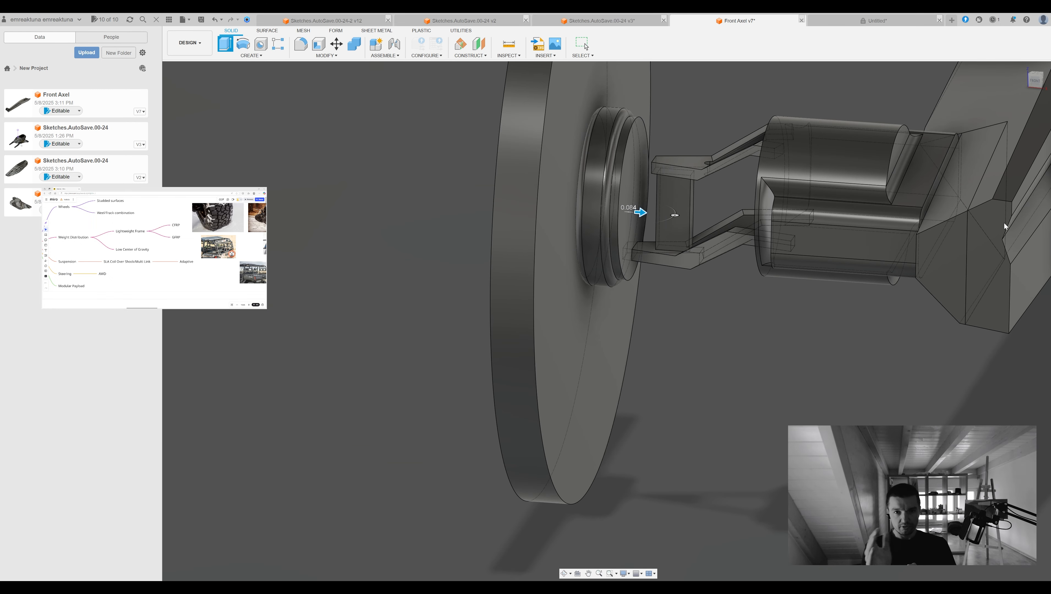
# Reduce the new disc's diameter and offset its end face toward the links
pyautogui.press('q')
pyautogui.click(627, 137)
pyautogui.moveTo(626, 286); pyautogui.dragTo(625, 263)
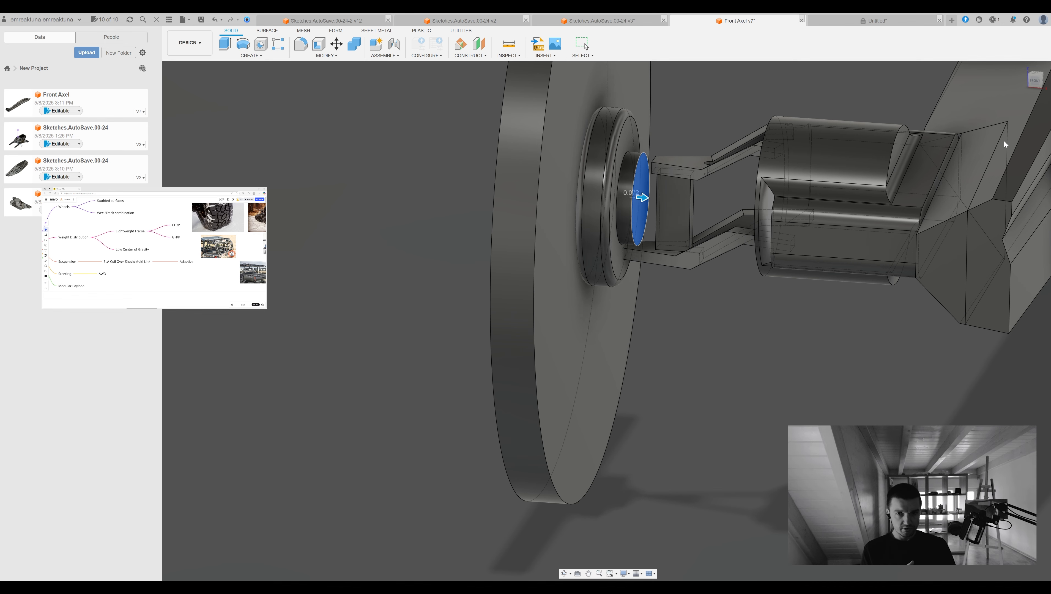
pyautogui.press('Return')
# Shell the small disc through its end face, leaving a hollow ring on the hub flange
pyautogui.keyDown('shift'); pyautogui.moveTo(987, 151); pyautogui.dragTo(1016, 151, button='middle'); pyautogui.keyUp('shift')
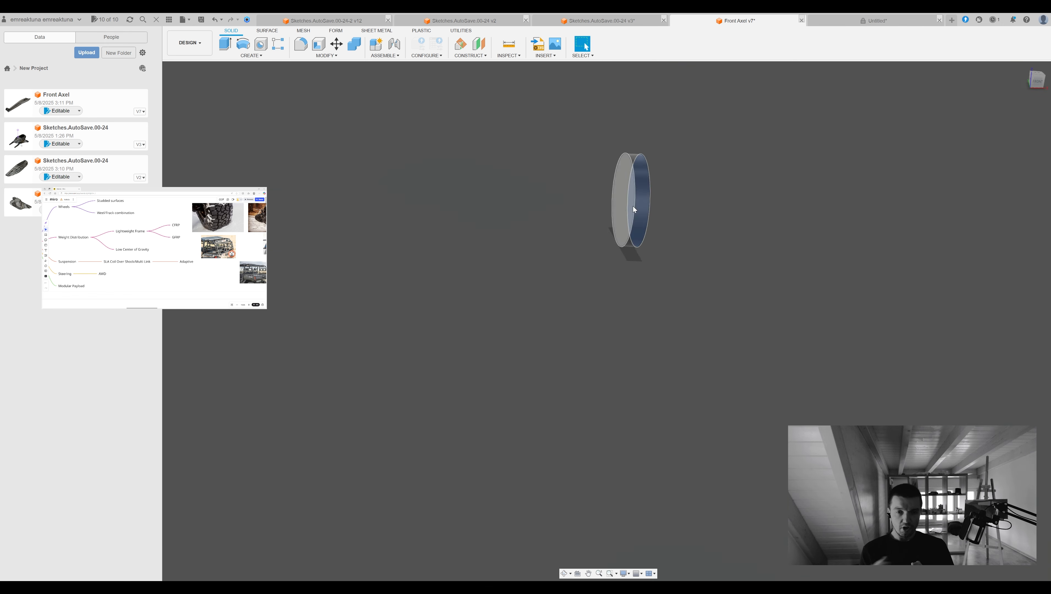
pyautogui.keyDown('shift'); pyautogui.moveTo(633, 206); pyautogui.dragTo(632, 262, button='middle'); pyautogui.keyUp('shift')
pyautogui.click(627, 200)
pyautogui.click(319, 44)
pyautogui.moveTo(600, 174); pyautogui.dragTo(612, 184)
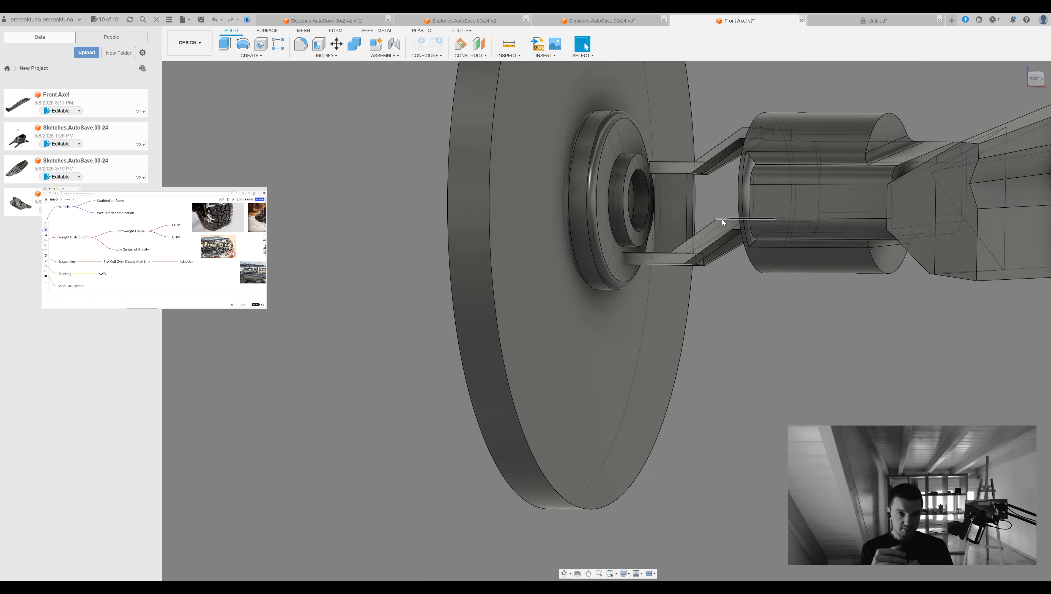
# Move the connecting block between the links upward
pyautogui.keyDown('shift'); pyautogui.moveTo(722, 219); pyautogui.dragTo(553, 278, button='middle'); pyautogui.keyUp('shift')
pyautogui.scroll(-4, 554, 267)
pyautogui.scroll(4, 552, 270)
pyautogui.click(543, 318)
pyautogui.press('m')
pyautogui.moveTo(517, 303); pyautogui.dragTo(518, 273)
pyautogui.press('Return')
# Move the upper link up so that its plate rests on top of the connecting block
pyautogui.click(686, 273)
pyautogui.keyDown('shift'); pyautogui.moveTo(732, 235); pyautogui.dragTo(735, 167, button='middle'); pyautogui.keyUp('shift')
pyautogui.press('Return')
pyautogui.scroll(-3, 737, 187)
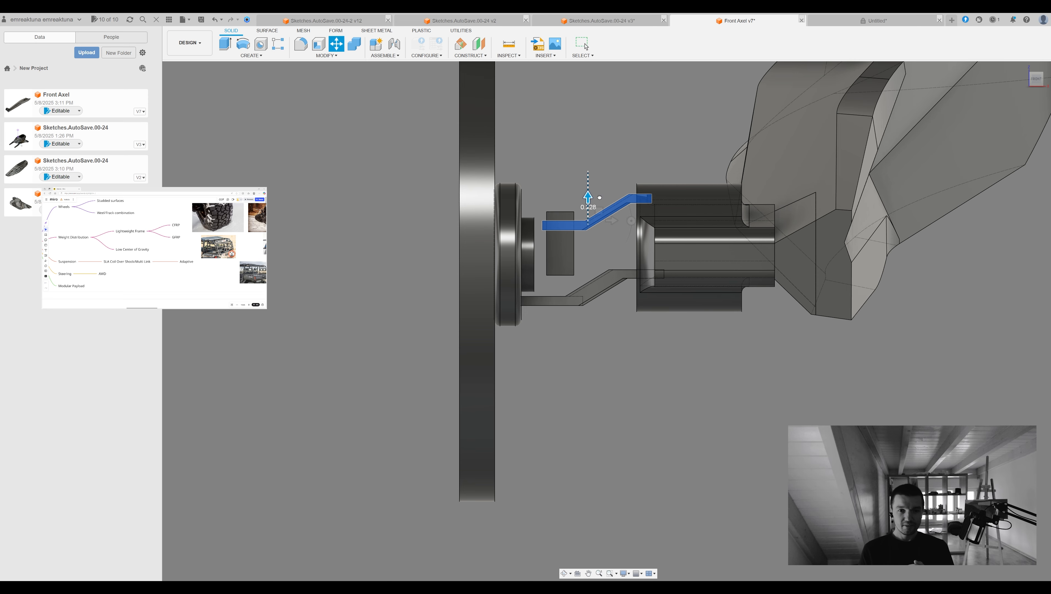
pyautogui.scroll(3, 573, 191)
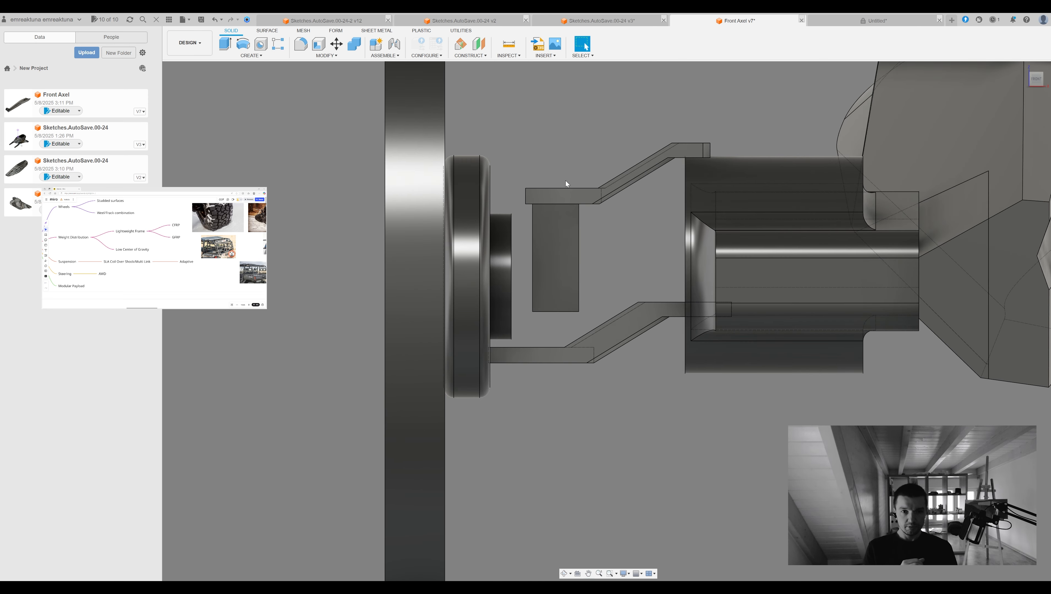
# Move the upper link's plate and bend faces vertically to bring the plate closer to the level of the arms
pyautogui.press('Return')
pyautogui.keyDown('shift'); pyautogui.moveTo(790, 233); pyautogui.dragTo(732, 174, button='middle'); pyautogui.keyUp('shift')
pyautogui.click(692, 148)
pyautogui.press('m')
pyautogui.click(687, 110)
pyautogui.press('m')
pyautogui.press('Return')
pyautogui.keyDown('shift'); pyautogui.moveTo(889, 149); pyautogui.dragTo(849, 163, button='middle'); pyautogui.keyUp('shift')
pyautogui.click(641, 144)
pyautogui.keyDown('shift'); pyautogui.moveTo(641, 144); pyautogui.dragTo(627, 154, button='middle'); pyautogui.keyUp('shift')
pyautogui.press('m')
pyautogui.moveTo(639, 146); pyautogui.dragTo(638, 156)
pyautogui.press('Return')
# Extend the connecting block's lower face down to the lower link
pyautogui.keyDown('shift'); pyautogui.moveTo(639, 156); pyautogui.dragTo(616, 273, button='middle'); pyautogui.keyUp('shift')
pyautogui.click(591, 298)
pyautogui.moveTo(598, 309); pyautogui.dragTo(592, 352)
pyautogui.keyDown('shift'); pyautogui.moveTo(591, 353); pyautogui.dragTo(616, 160, button='middle'); pyautogui.keyUp('shift')
# Extrude the upper link's end face 0.389 outward across the top of the connecting block
pyautogui.click(586, 130)
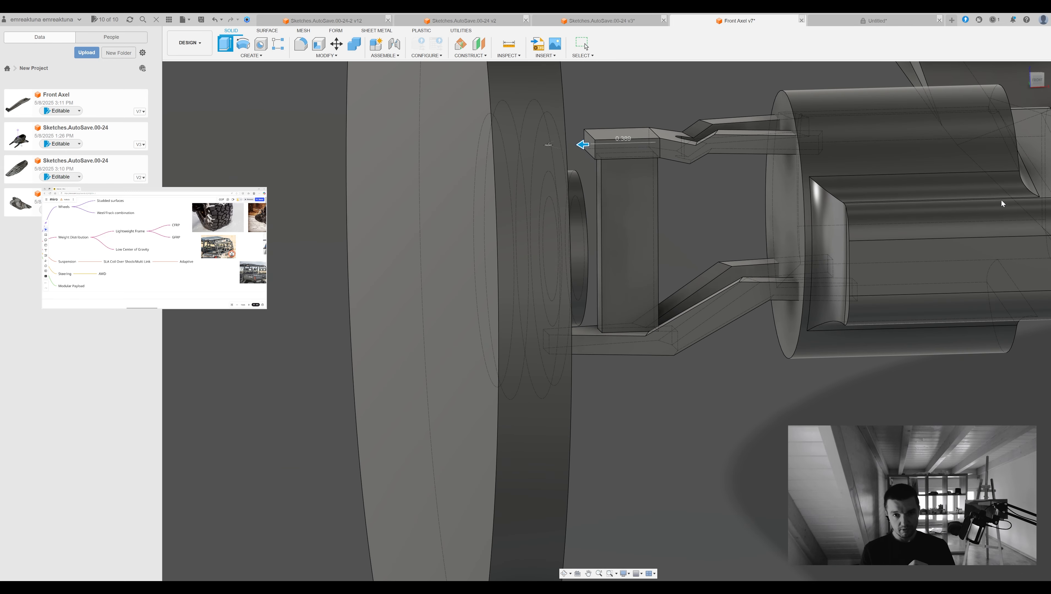
pyautogui.press('Return')
pyautogui.moveTo(678, 136)
pyautogui.keyDown('shift'); pyautogui.mouseDown(button='middle')
pyautogui.moveTo(692, 188)
pyautogui.moveTo(707, 133)
pyautogui.moveTo(695, 139)
pyautogui.mouseUp(button='middle'); pyautogui.keyUp('shift')
# Add a downward-sloping tip to the upper plate's outer end and combine the pieces into one link body
pyautogui.press('l')
pyautogui.click(629, 144)
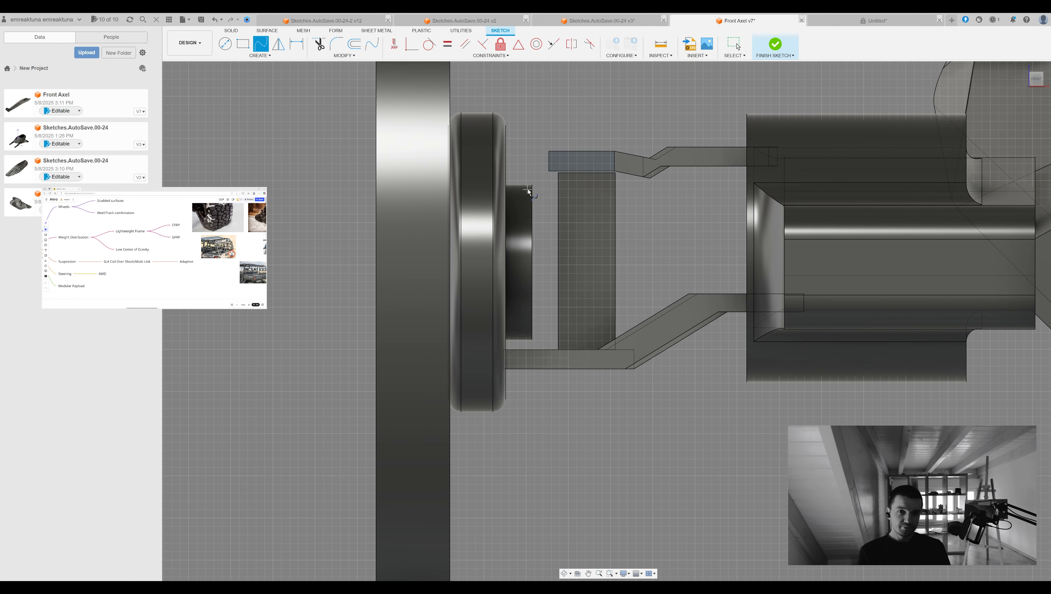
pyautogui.click(775, 44)
pyautogui.scroll(3, 540, 174)
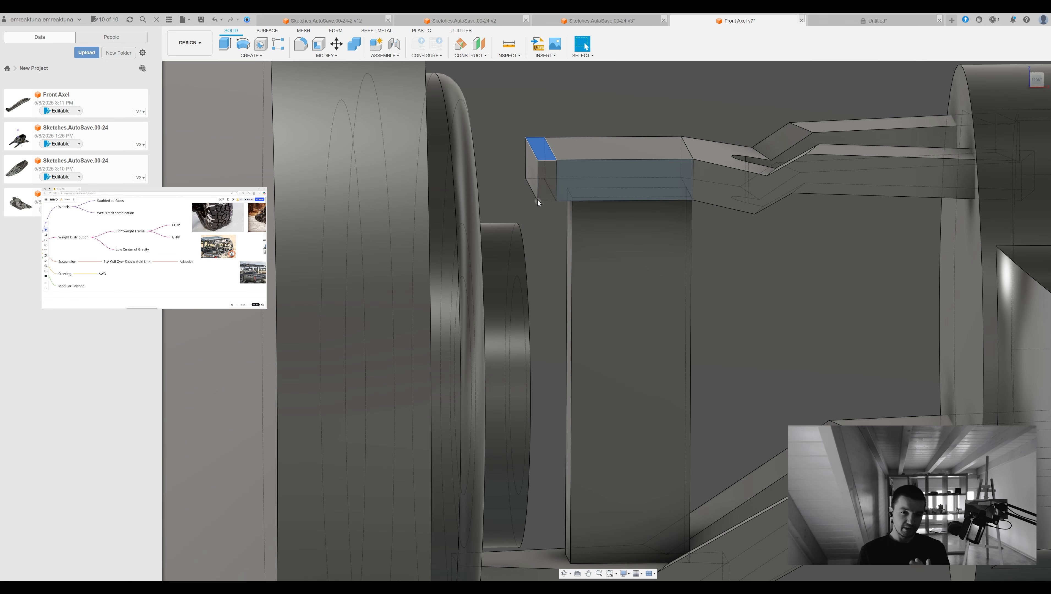
pyautogui.press('m')
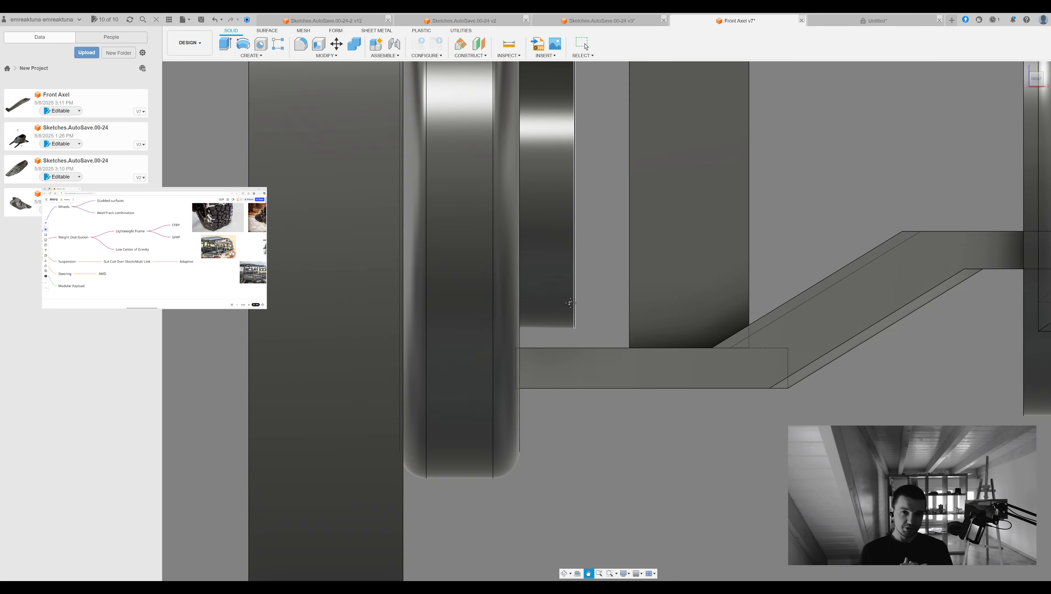
pyautogui.moveTo(661, 104); pyautogui.dragTo(625, 353, button='middle')
pyautogui.moveTo(518, 221); pyautogui.dragTo(520, 235)
pyautogui.click(563, 181)
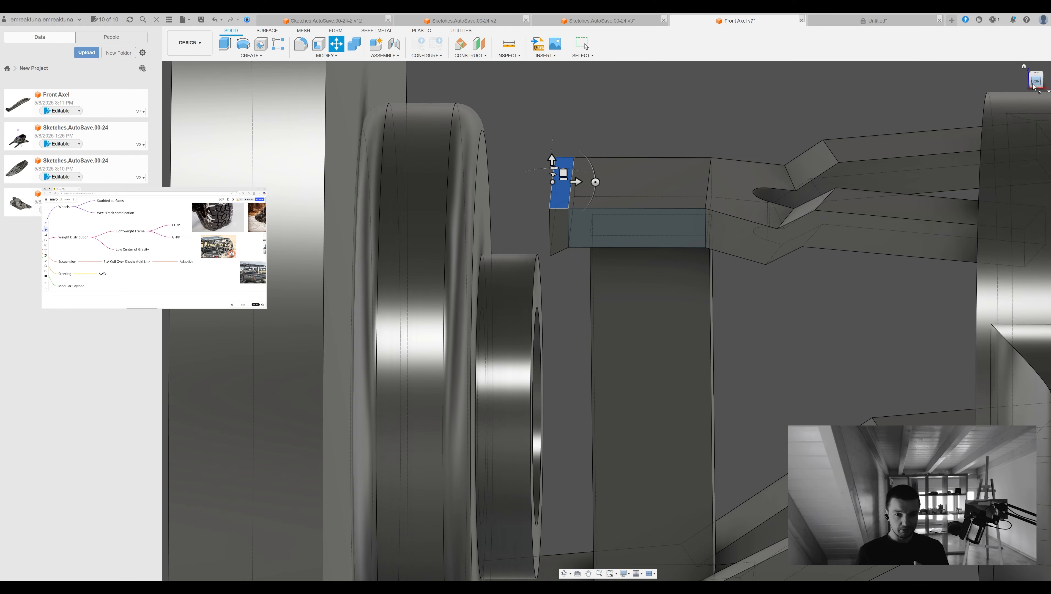
pyautogui.moveTo(595, 400); pyautogui.dragTo(596, 387)
pyautogui.press('Return')
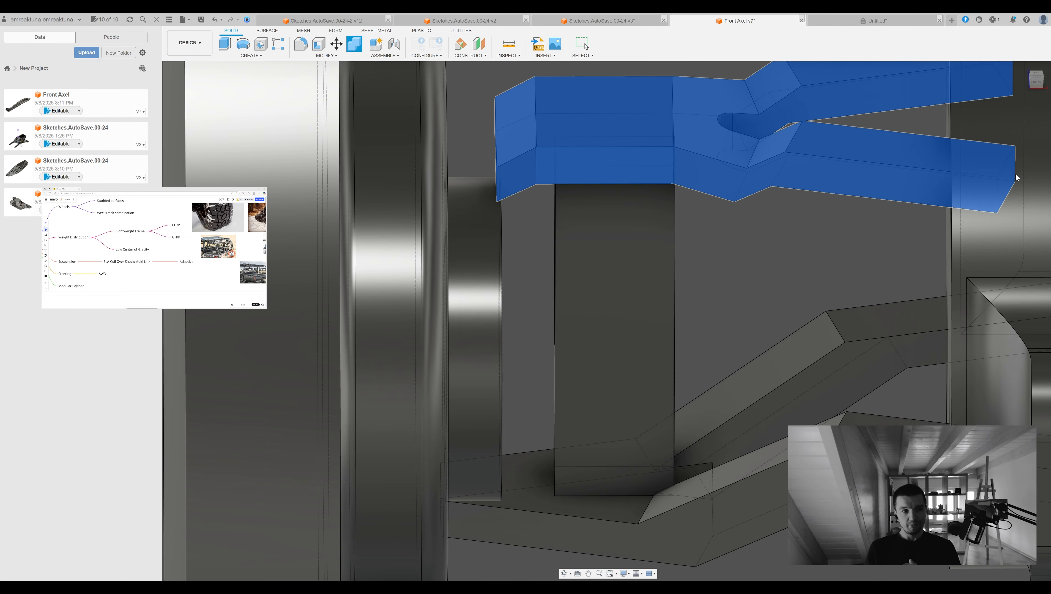
pyautogui.scroll(5, 757, 214)
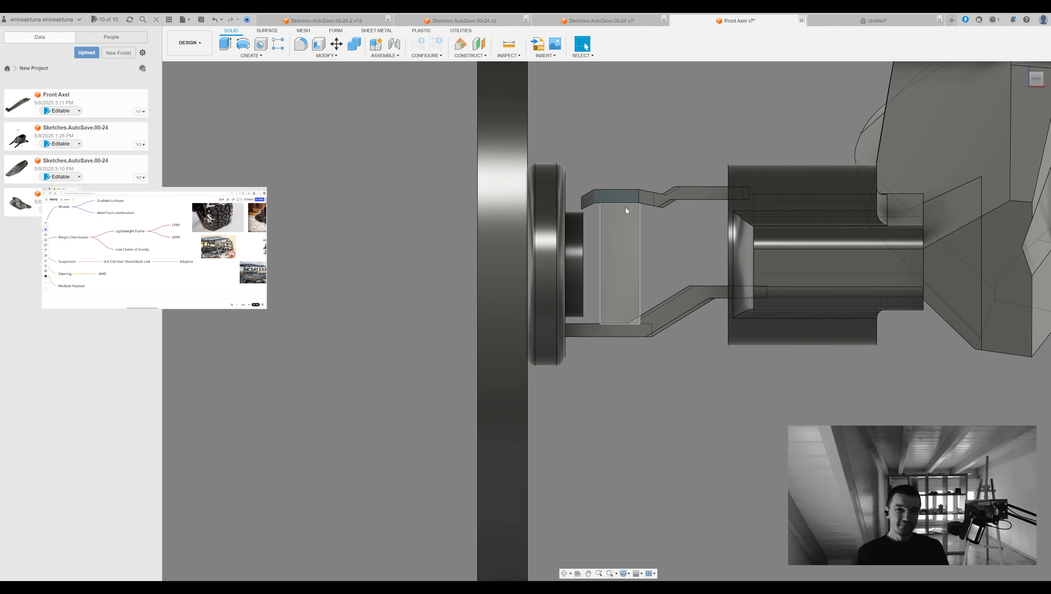
# Move the wheel, hub flange and small disc outward, away from the suspension links
pyautogui.scroll(3, 585, 217)
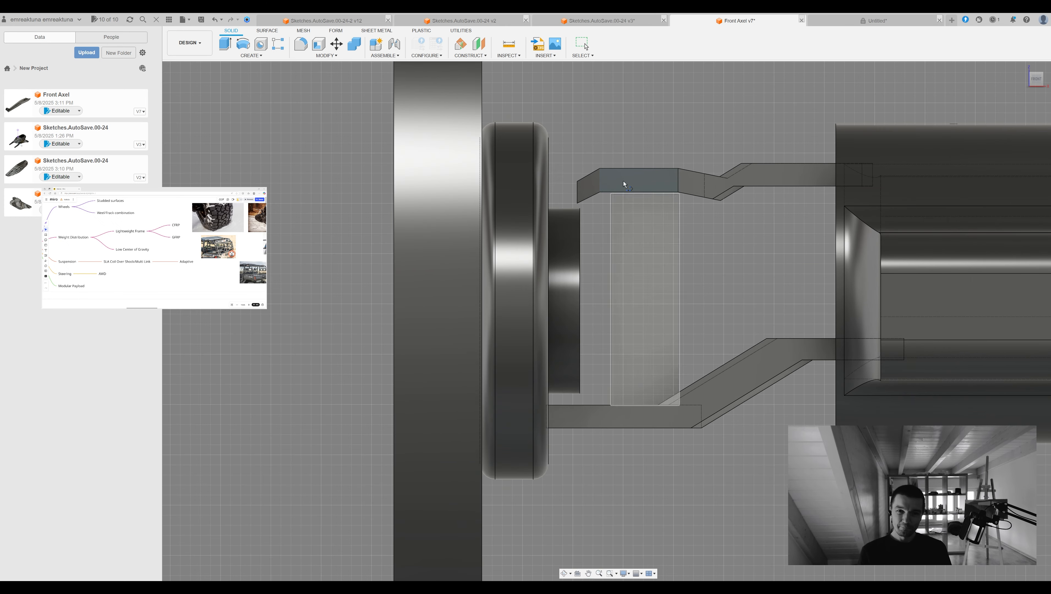
pyautogui.keyDown('shift'); pyautogui.moveTo(552, 234); pyautogui.dragTo(682, 263, button='middle'); pyautogui.keyUp('shift')
pyautogui.scroll(-3, 586, 281)
pyautogui.click(587, 280)
pyautogui.click(1034, 80)
pyautogui.moveTo(662, 229); pyautogui.dragTo(653, 182, button='middle')
pyautogui.press('m')
pyautogui.moveTo(580, 256); pyautogui.dragTo(566, 256)
pyautogui.press('Return')
pyautogui.click(507, 109)
pyautogui.scroll(-3, 599, 184)
pyautogui.press('m')
pyautogui.moveTo(551, 422); pyautogui.dragTo(545, 422)
pyautogui.press('Return')
# Sketch a small rectangle from above beside the hub disc and extrude it downward past both links as a vertical bar
pyautogui.scroll(3, 555, 198)
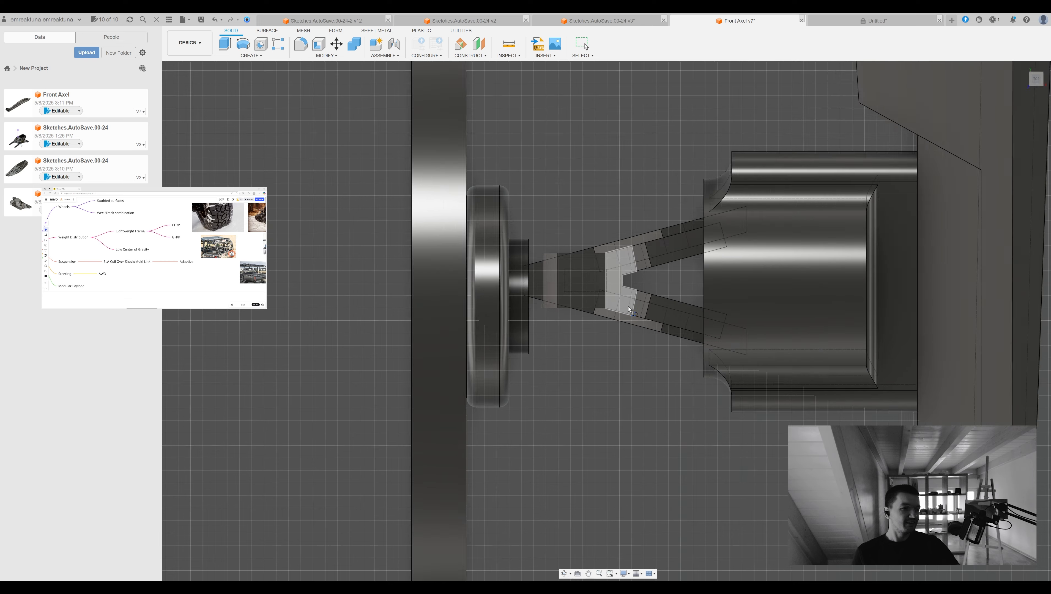
pyautogui.click(549, 283)
pyautogui.press('Escape')
pyautogui.press('m')
pyautogui.moveTo(451, 309); pyautogui.dragTo(450, 295)
pyautogui.press('Return')
pyautogui.keyDown('shift'); pyautogui.moveTo(556, 291); pyautogui.dragTo(555, 201, button='middle'); pyautogui.keyUp('shift')
pyautogui.scroll(-4, 556, 201)
pyautogui.press('e')
pyautogui.click(510, 149)
pyautogui.moveTo(511, 164); pyautogui.dragTo(642, 371)
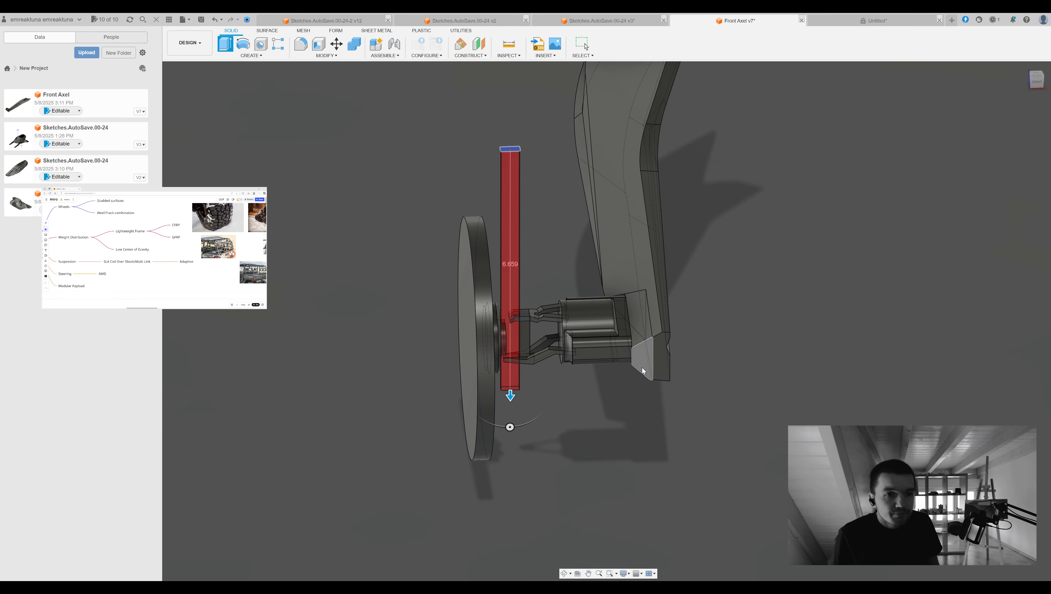
pyautogui.scroll(5, 526, 315)
pyautogui.press('Return')
pyautogui.moveTo(430, 319); pyautogui.dragTo(426, 225, button='middle')
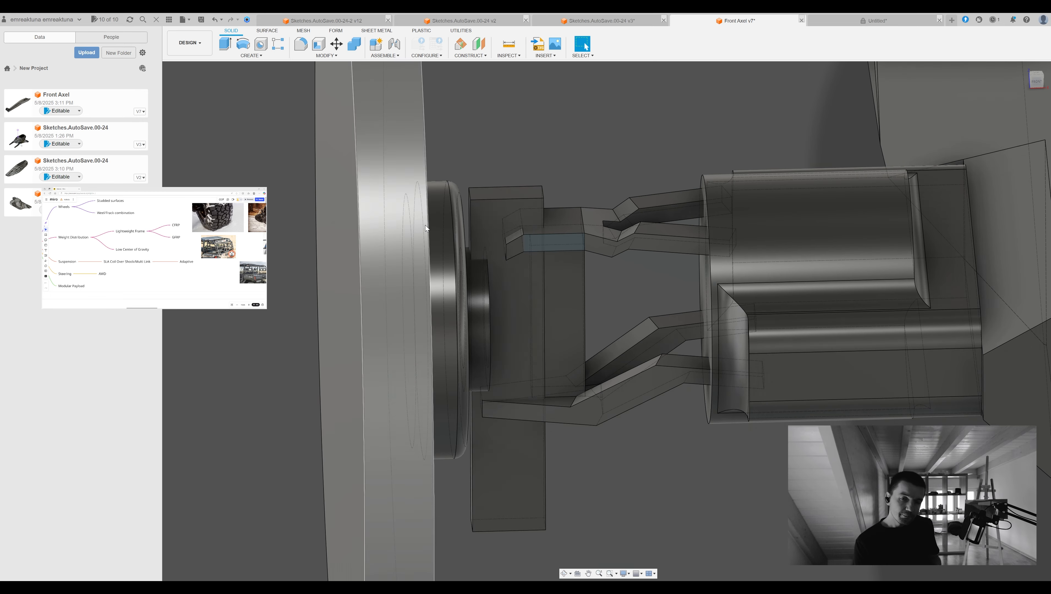
# Sketch an arc on the vertical bar's front face, rising from the top of the hub disc over the upper link's tip
pyautogui.scroll(4, 462, 217)
pyautogui.scroll(-4, 752, 202)
pyautogui.click(1035, 82)
pyautogui.press('l')
pyautogui.click(620, 216)
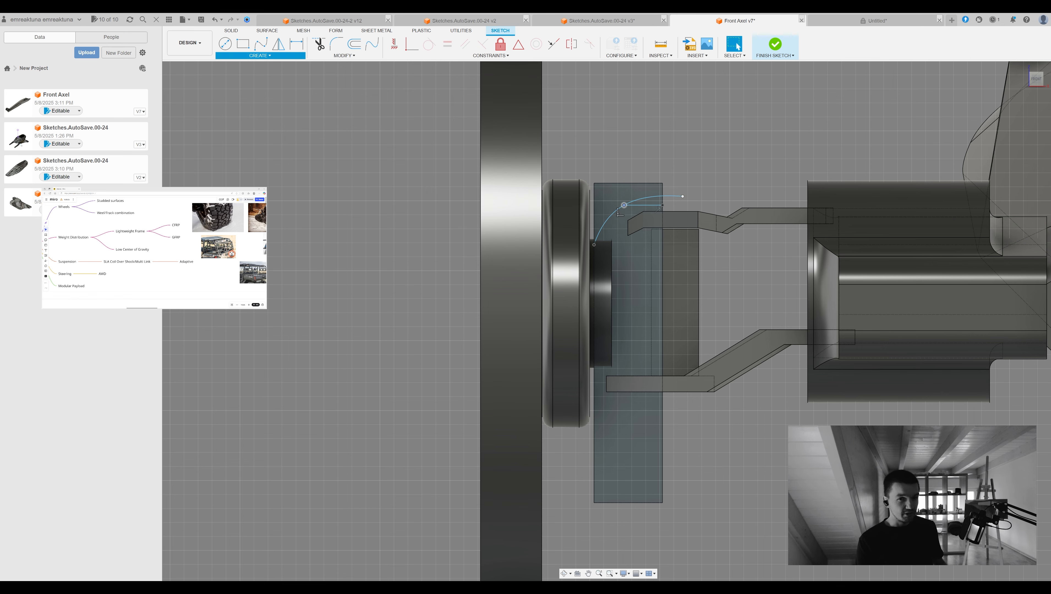
pyautogui.click(721, 163)
pyautogui.scroll(2, 659, 208)
pyautogui.moveTo(659, 209); pyautogui.dragTo(556, 138, button='middle')
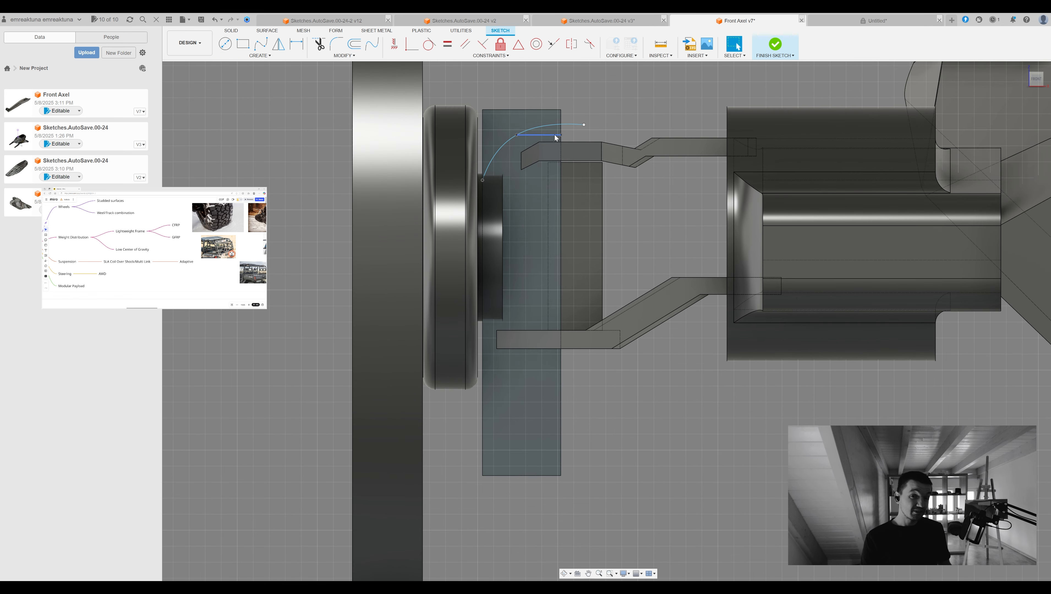
pyautogui.scroll(-1, 600, 135)
pyautogui.moveTo(598, 97); pyautogui.dragTo(617, 75, button='middle')
pyautogui.scroll(2, 600, 138)
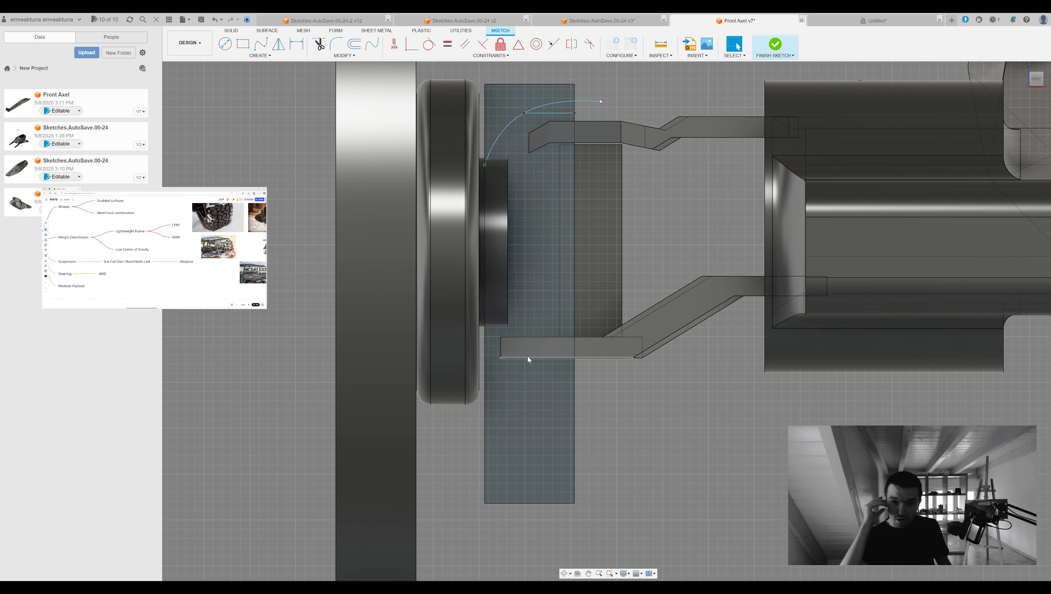
# Offset the arc inward toward the upper link to outline a curved arm, and finish the sketch
pyautogui.click(511, 121)
pyautogui.click(337, 45)
pyautogui.click(355, 49)
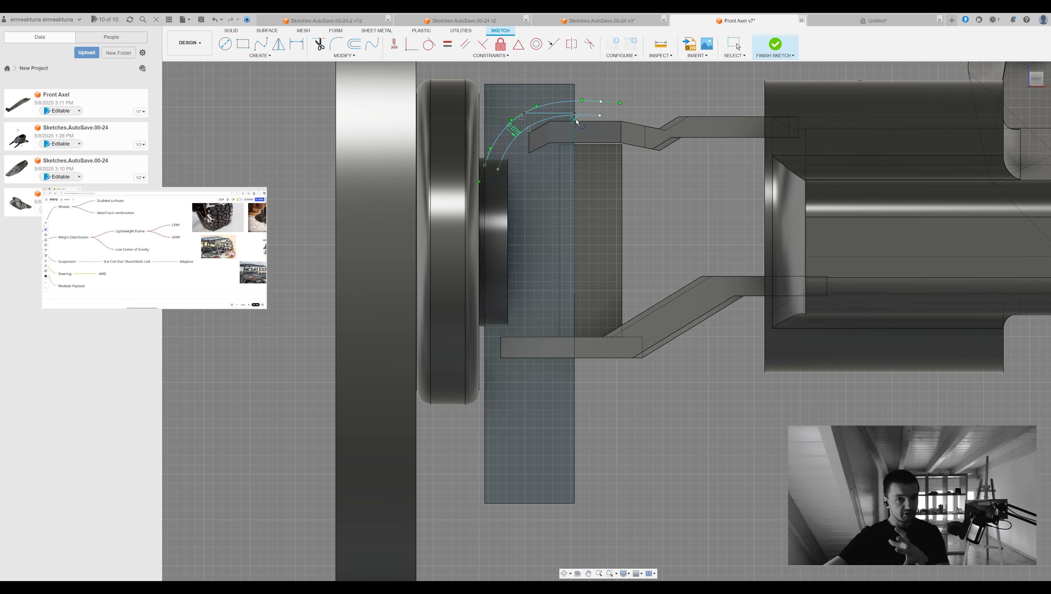
pyautogui.click(771, 37)
pyautogui.click(327, 55)
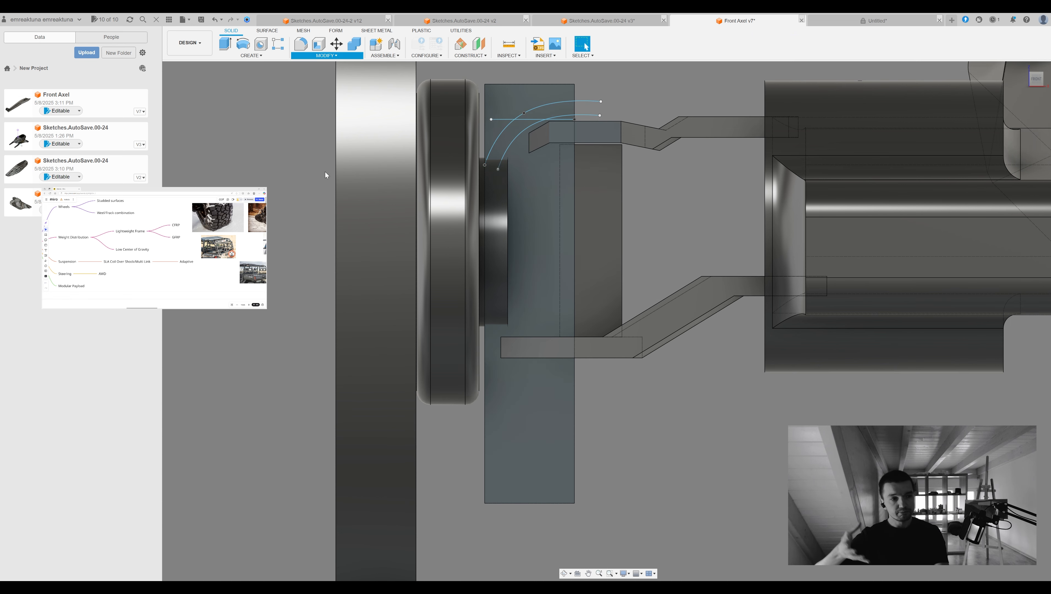
pyautogui.click(530, 187)
pyautogui.click(591, 102)
pyautogui.click(586, 115)
pyautogui.press('Escape')
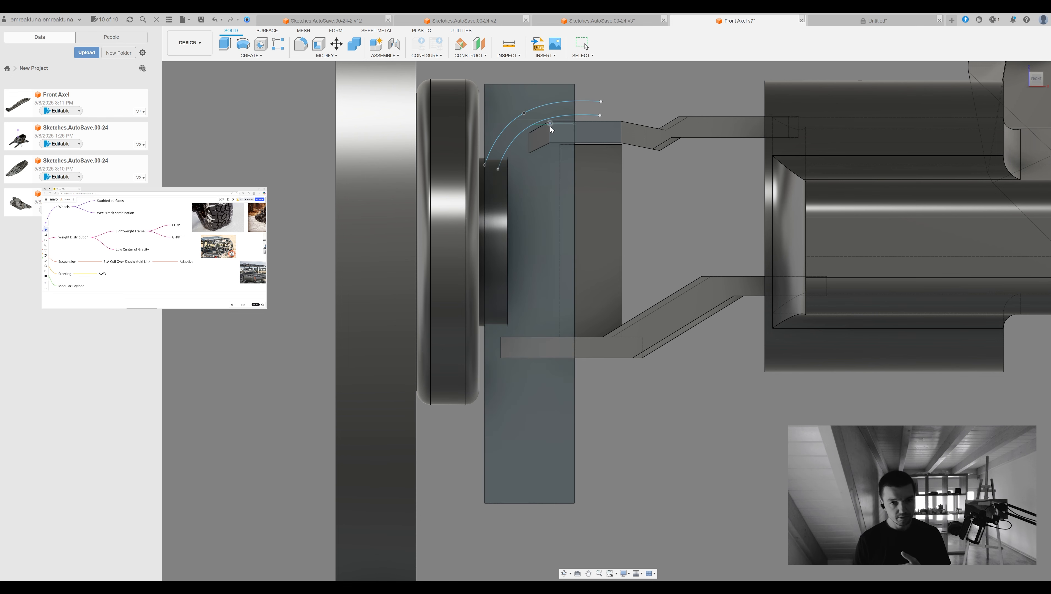
# Reopen the arc sketch and close the ends of the two arcs with straight lines to form a curved profile
pyautogui.doubleClick(547, 119)
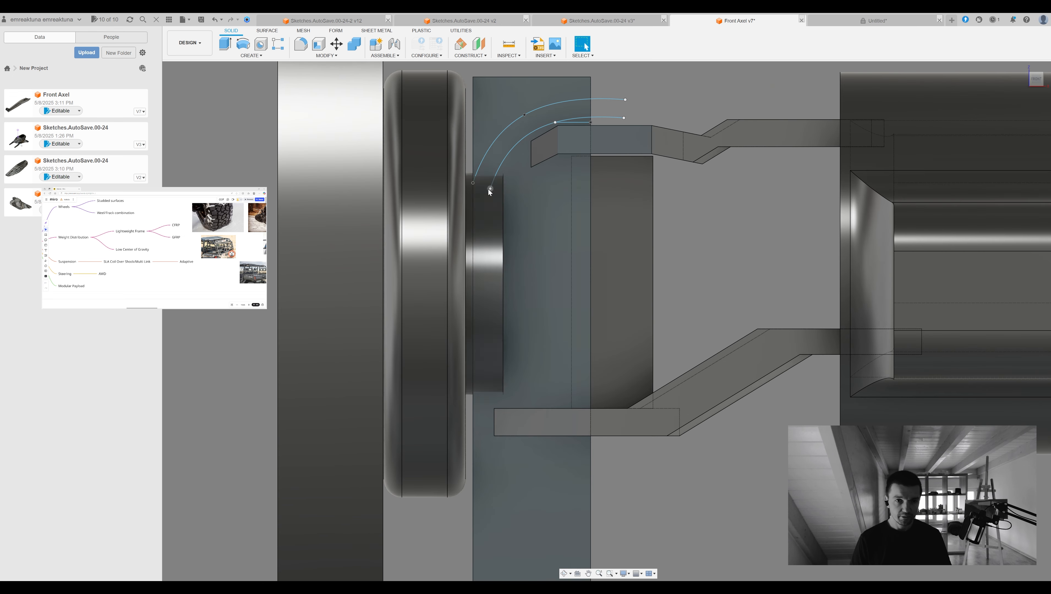
pyautogui.press('l')
pyautogui.click(591, 123)
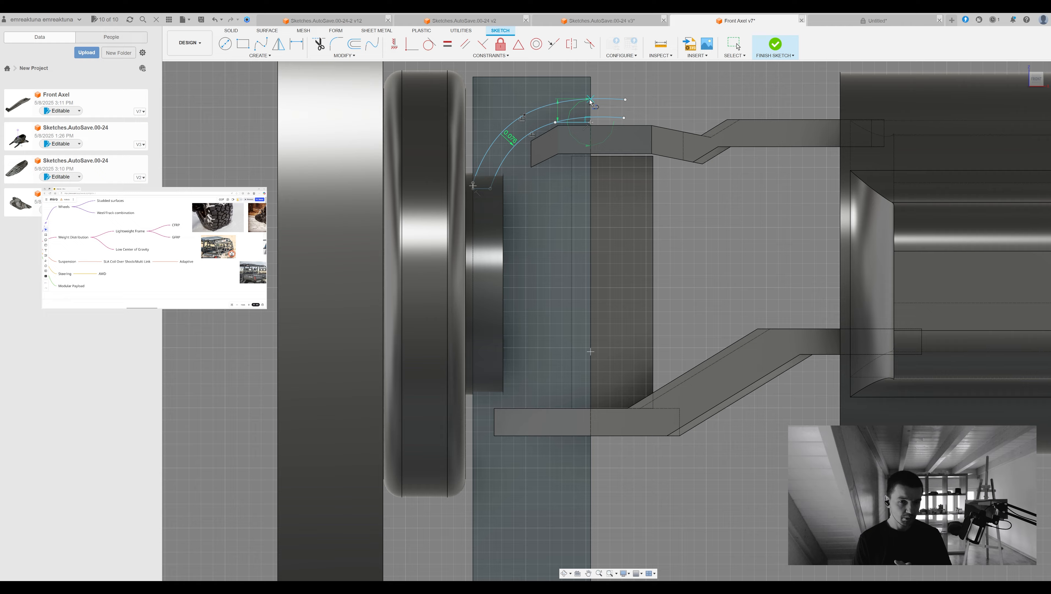
pyautogui.press('e')
pyautogui.click(967, 240)
pyautogui.press('Return')
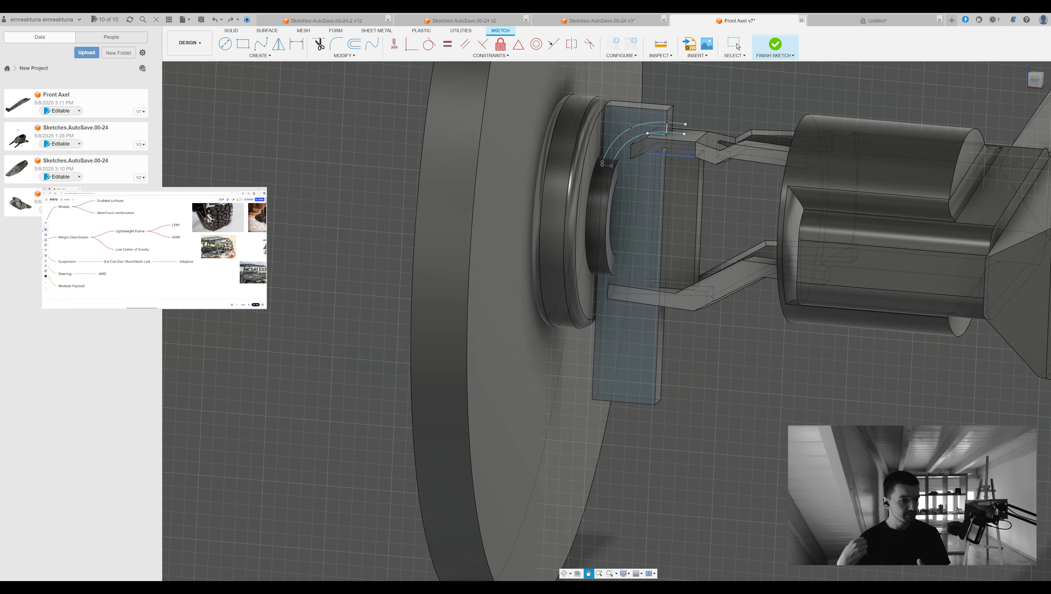
# Extrude the curved profile through the vertical bar so that only a curved arm remains
pyautogui.press('e')
pyautogui.click(652, 131)
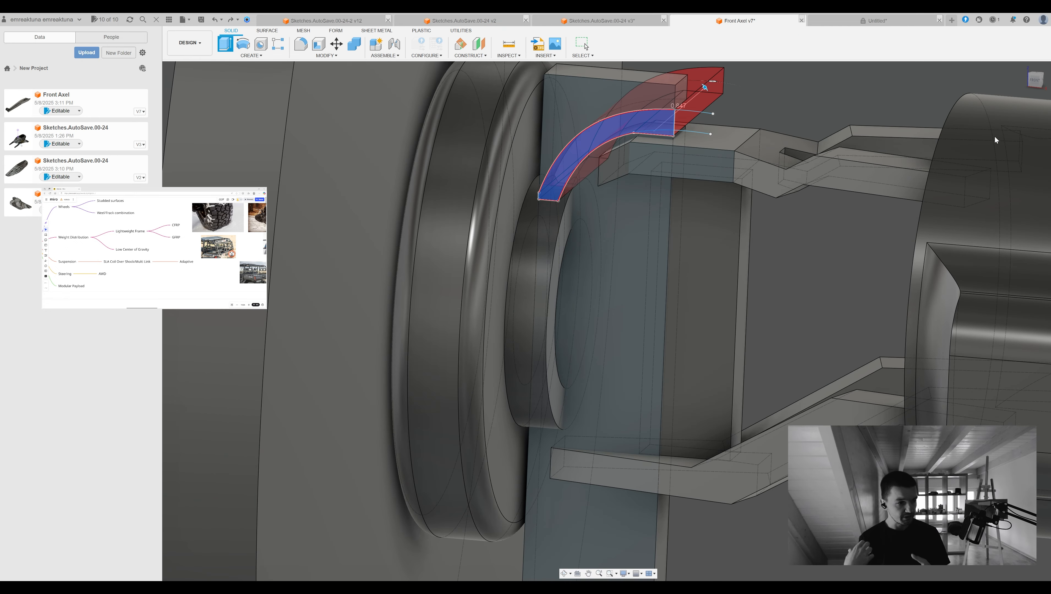
pyautogui.click(955, 216)
pyautogui.click(1007, 259)
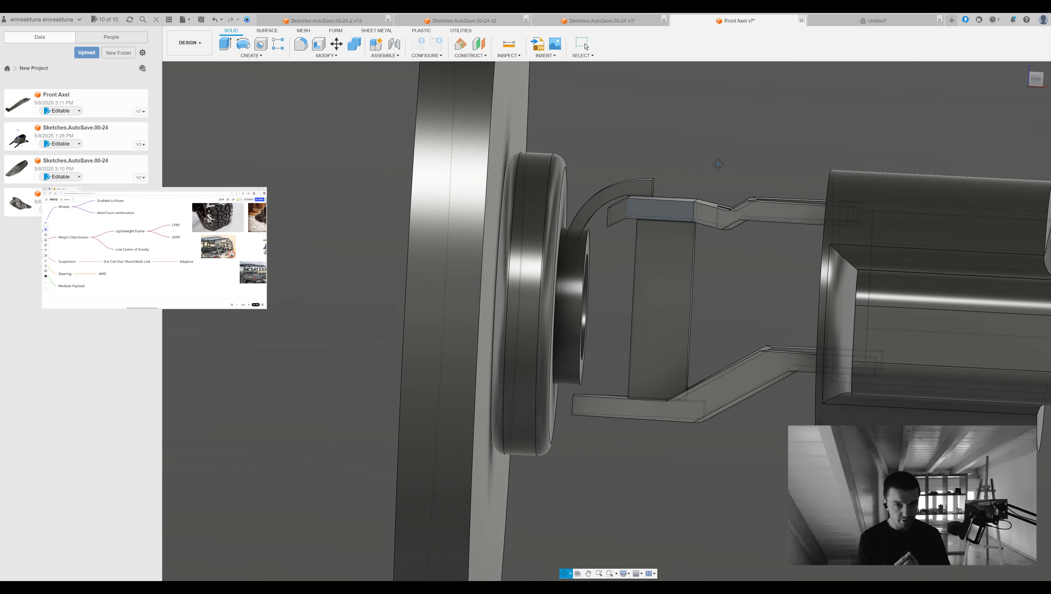
# Try to offset and move the curved arm's outer face
pyautogui.scroll(4, 641, 146)
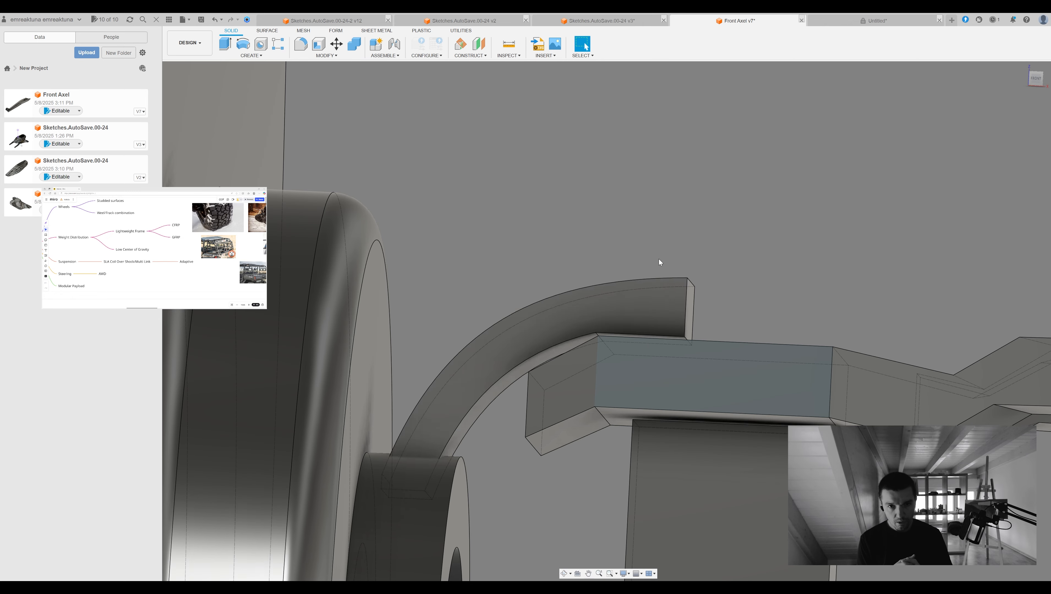
pyautogui.scroll(3, 637, 333)
pyautogui.scroll(-5, 665, 199)
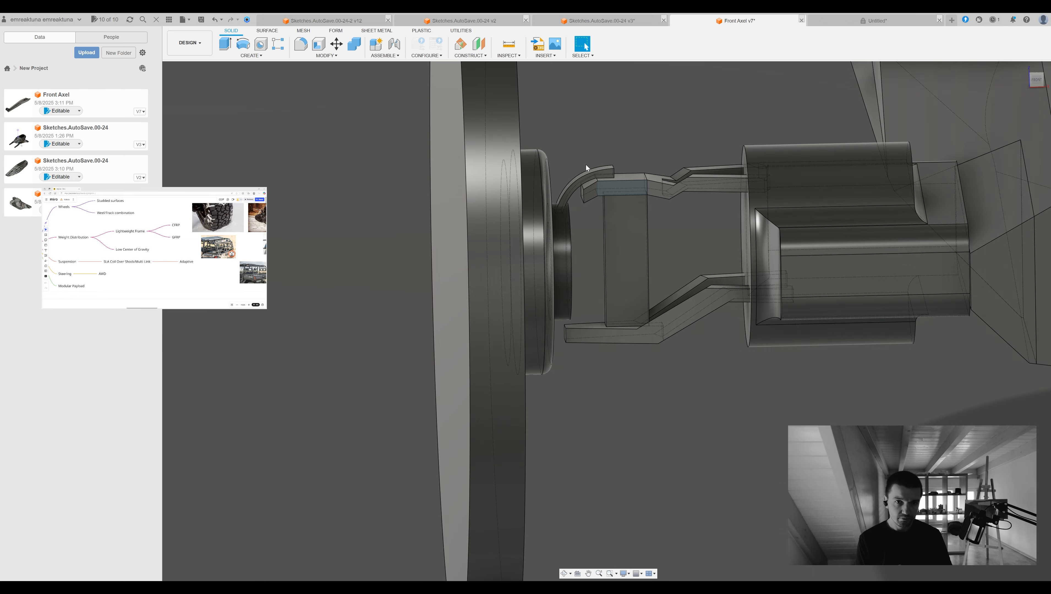
pyautogui.scroll(3, 585, 165)
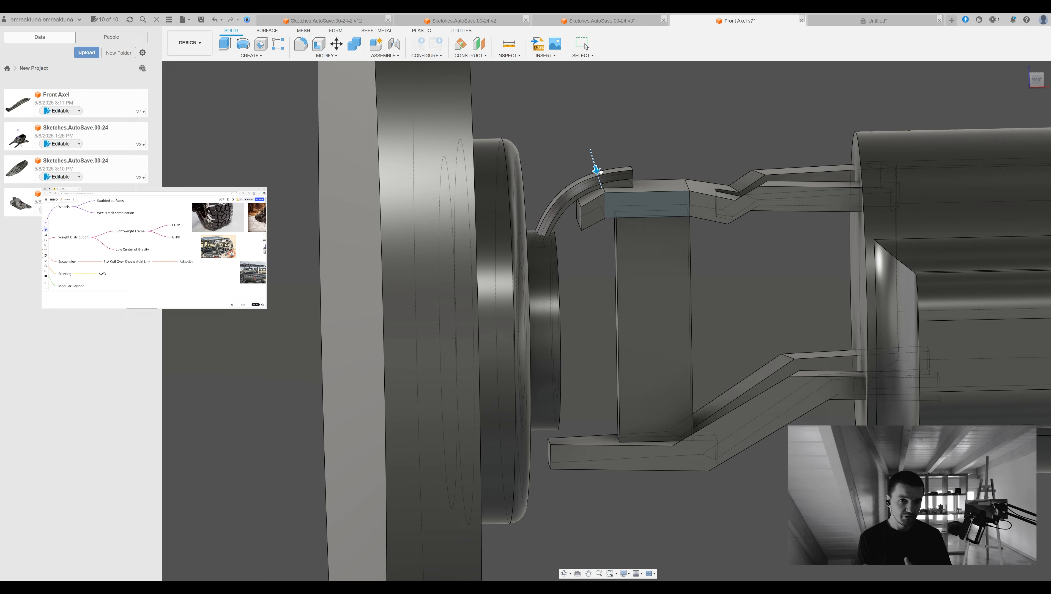
pyautogui.scroll(-3, 623, 214)
pyautogui.moveTo(624, 215); pyautogui.dragTo(616, 246, button='middle')
pyautogui.click(612, 236)
pyautogui.press('m')
pyautogui.scroll(3, 587, 258)
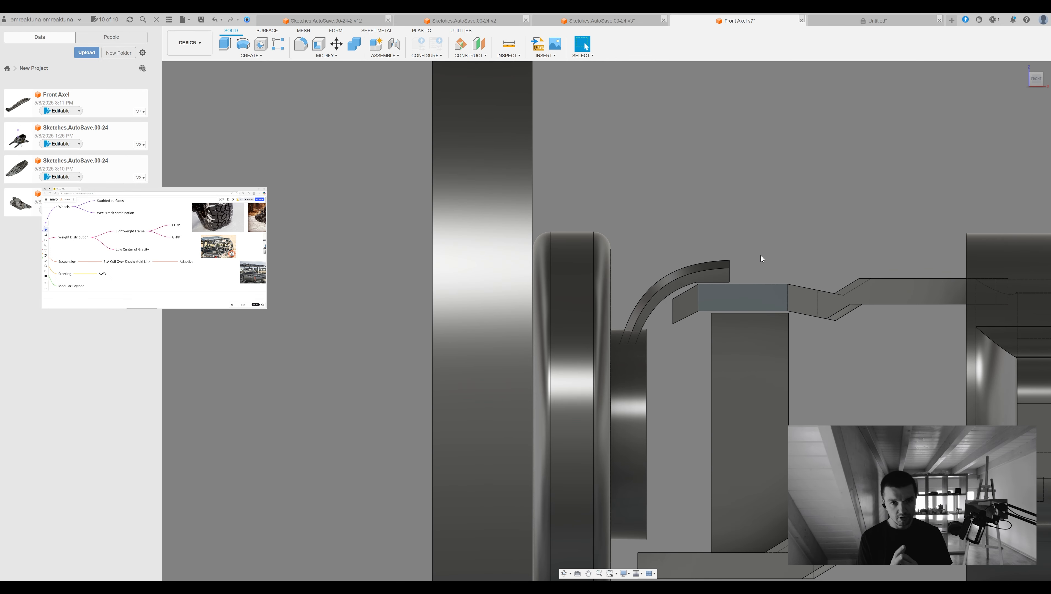
# Try to level the curved arm's upper end with a sketched line and an extruded region
pyautogui.moveTo(760, 256); pyautogui.dragTo(701, 113, button='middle')
pyautogui.press('l')
pyautogui.click(641, 126)
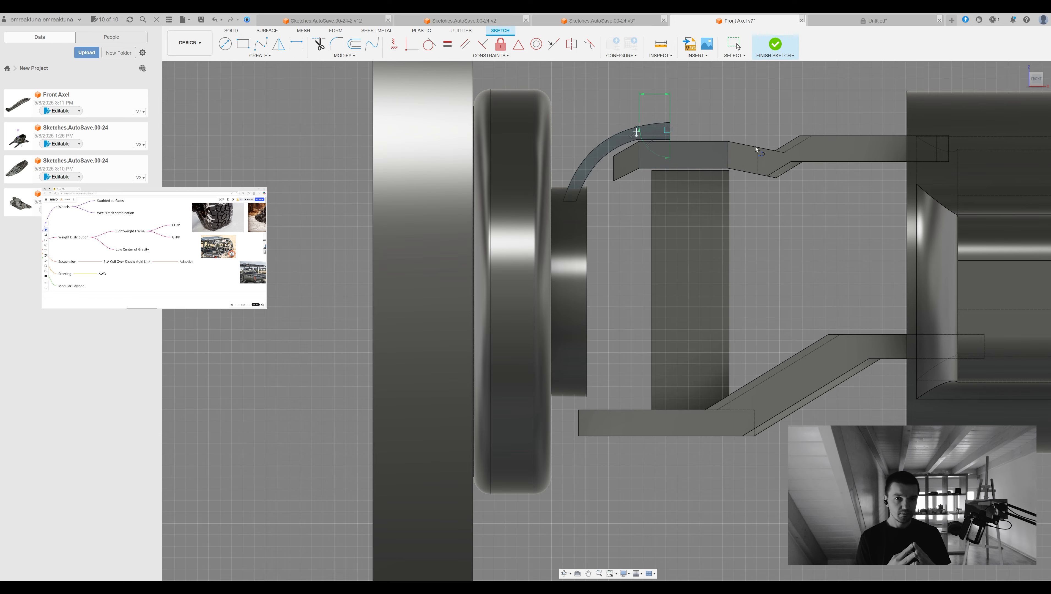
pyautogui.scroll(4, 662, 131)
pyautogui.keyDown('shift'); pyautogui.moveTo(682, 132); pyautogui.dragTo(647, 365, button='middle'); pyautogui.keyUp('shift')
pyautogui.press('Escape')
pyautogui.click(624, 377)
pyautogui.press('e')
pyautogui.moveTo(624, 377); pyautogui.dragTo(652, 357)
pyautogui.press('Escape')
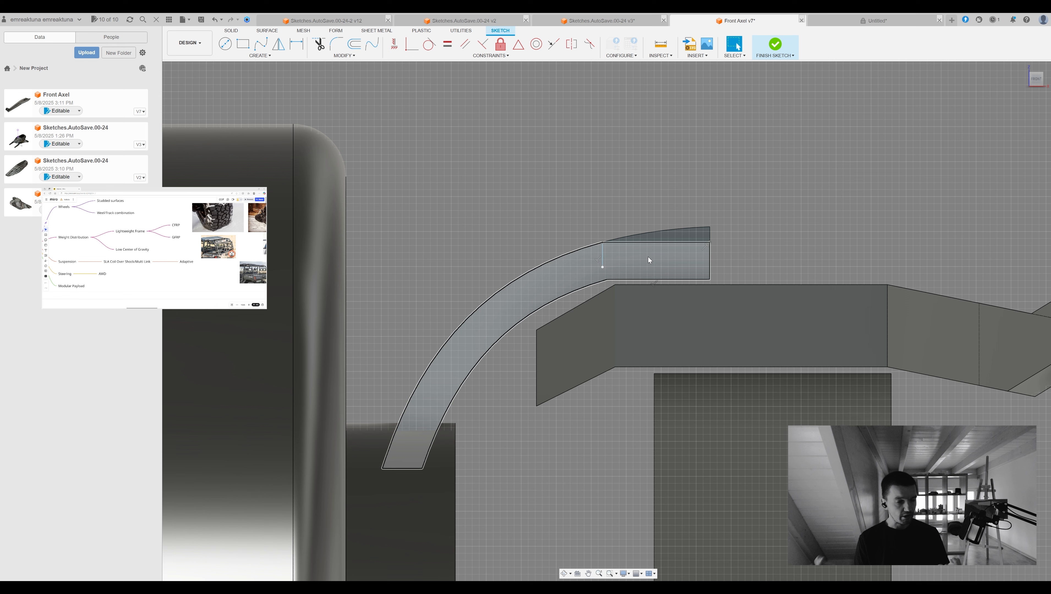
pyautogui.hotkey('ctrl', 'z')
# Sketch a rectangle across the curved arm's upper end and remove the material there to give it a flat top
pyautogui.click(242, 46)
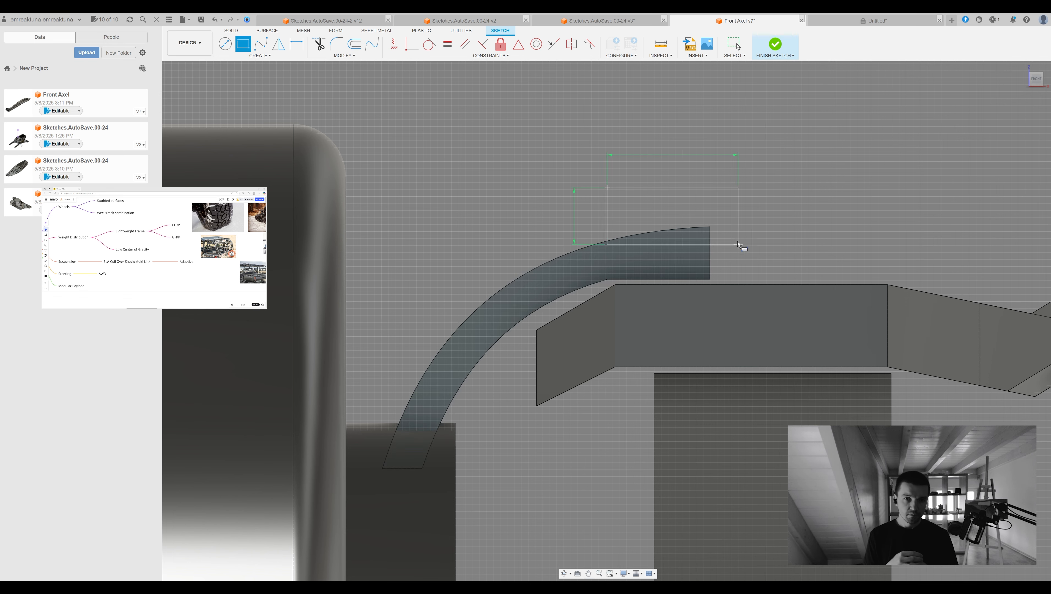
pyautogui.click(775, 44)
pyautogui.click(699, 258)
pyautogui.click(699, 233)
pyautogui.press('Delete')
pyautogui.scroll(-4, 732, 207)
pyautogui.click(709, 230)
pyautogui.press('m')
pyautogui.moveTo(641, 232); pyautogui.dragTo(641, 287)
pyautogui.press('Escape')
pyautogui.moveTo(779, 226); pyautogui.dragTo(662, 175, button='middle')
pyautogui.moveTo(590, 201); pyautogui.dragTo(572, 153)
pyautogui.keyDown('shift'); pyautogui.moveTo(599, 189); pyautogui.dragTo(666, 255, button='middle'); pyautogui.keyUp('shift')
pyautogui.press('Escape')
# Select the curved arm's faces along one side and offset them to adjust its width
pyautogui.click(700, 192)
pyautogui.keyDown('ctrl'); pyautogui.click(607, 187); pyautogui.keyUp('ctrl')
pyautogui.keyDown('ctrl'); pyautogui.click(531, 200); pyautogui.keyUp('ctrl')
pyautogui.moveTo(534, 197); pyautogui.dragTo(532, 193)
pyautogui.moveTo(781, 194); pyautogui.dragTo(809, 267, button='middle')
pyautogui.moveTo(807, 259); pyautogui.dragTo(808, 228)
pyautogui.press('Return')
# Try to offset the faces on the curved arm's opposite side
pyautogui.keyDown('shift'); pyautogui.moveTo(636, 323); pyautogui.dragTo(637, 283, button='middle'); pyautogui.keyUp('shift')
pyautogui.click(637, 335)
pyautogui.keyDown('ctrl'); pyautogui.click(787, 307); pyautogui.keyUp('ctrl')
pyautogui.keyDown('ctrl'); pyautogui.click(752, 353); pyautogui.keyUp('ctrl')
pyautogui.moveTo(751, 353); pyautogui.dragTo(737, 317)
pyautogui.keyDown('shift'); pyautogui.moveTo(733, 179); pyautogui.dragTo(706, 217, button='middle'); pyautogui.keyUp('shift')
pyautogui.hotkey('ctrl', 'z')
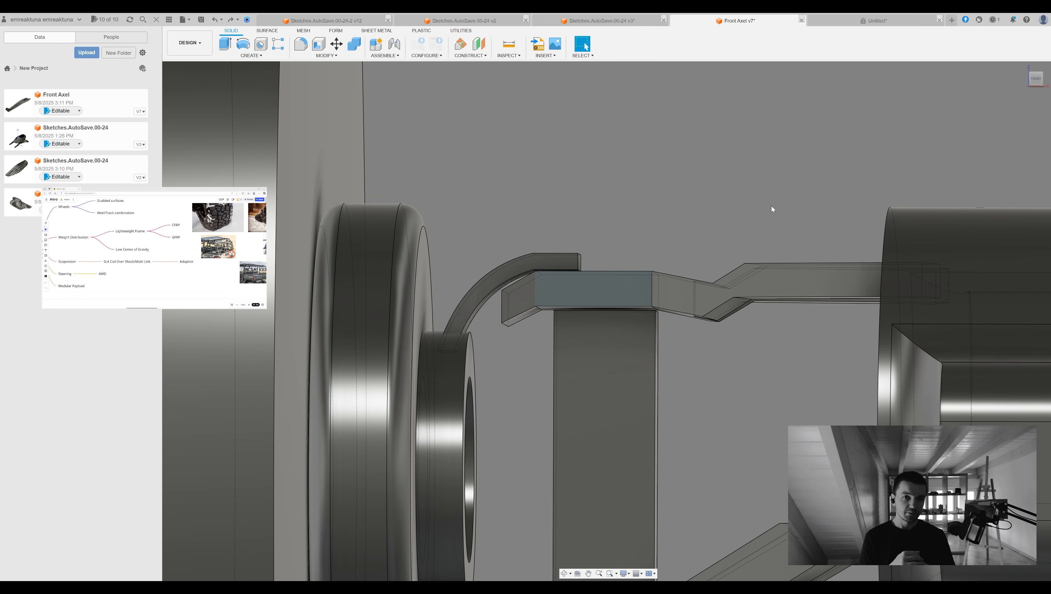
# Offset the curved arm's side faces one after another to adjust its width
pyautogui.moveTo(755, 322); pyautogui.dragTo(709, 296, button='middle')
pyautogui.moveTo(419, 271); pyautogui.dragTo(721, 322, button='middle')
pyautogui.click(754, 405)
pyautogui.moveTo(739, 430); pyautogui.dragTo(739, 392)
pyautogui.click(733, 445)
pyautogui.moveTo(739, 463); pyautogui.dragTo(739, 410)
# Move the curved arm down beneath the upper link's plate and slightly toward the wheel
pyautogui.click(811, 134)
pyautogui.press('m')
pyautogui.moveTo(726, 195); pyautogui.dragTo(726, 245)
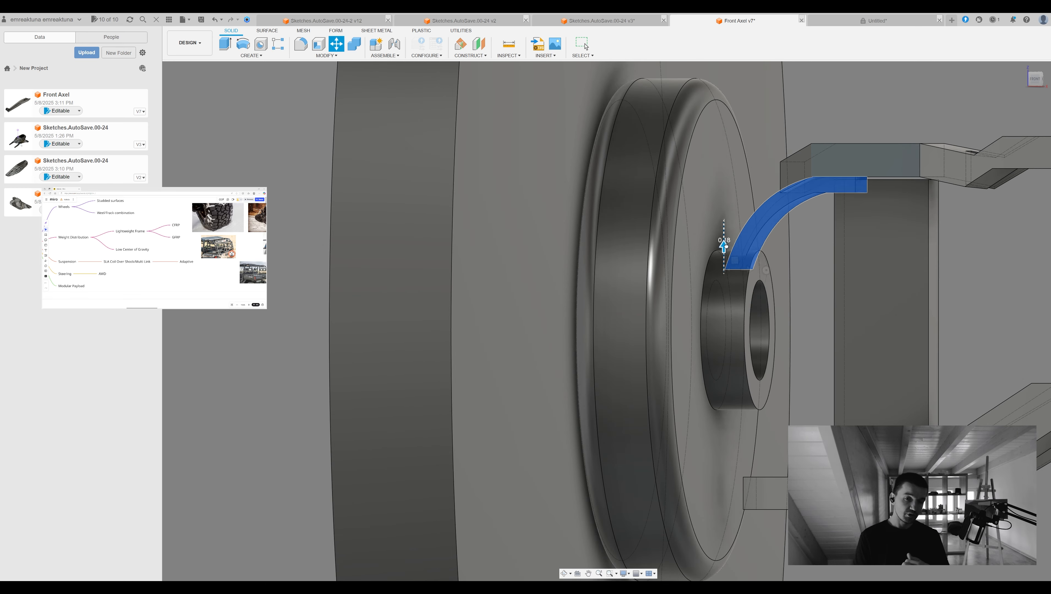
pyautogui.click(1031, 85)
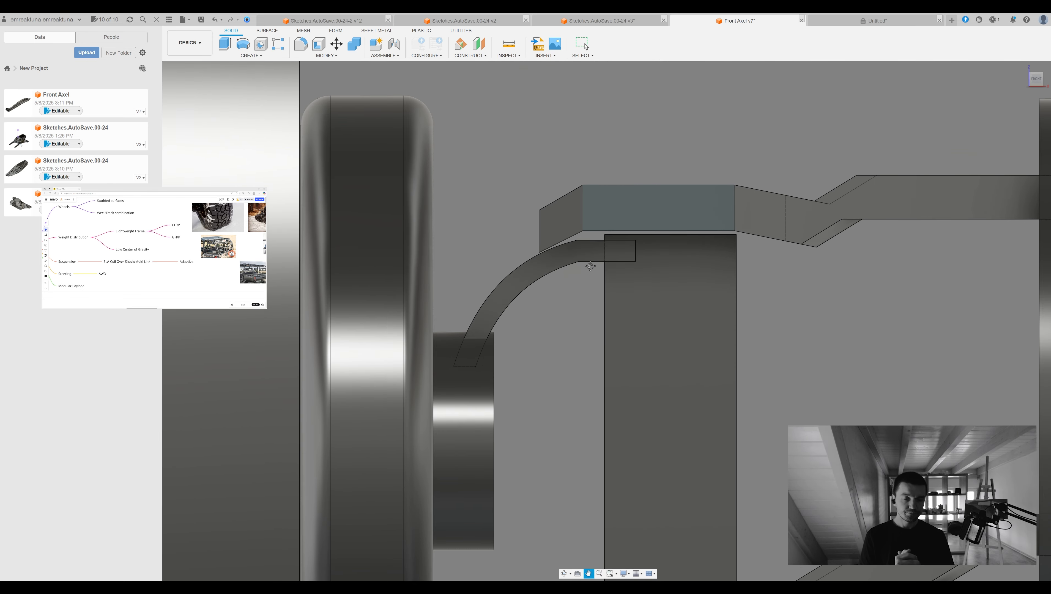
pyautogui.scroll(2, 573, 302)
pyautogui.moveTo(573, 303); pyautogui.dragTo(561, 303)
pyautogui.press('Return')
# Pull the curved arm's end face back so that it meets the side of the connecting block
pyautogui.moveTo(736, 391); pyautogui.dragTo(670, 301, button='middle')
pyautogui.scroll(3, 634, 307)
pyautogui.press('Return')
pyautogui.scroll(1, 668, 292)
pyautogui.click(676, 303)
pyautogui.press('q')
pyautogui.moveTo(676, 304); pyautogui.dragTo(593, 301)
pyautogui.press('Return')
pyautogui.keyDown('shift'); pyautogui.moveTo(593, 300); pyautogui.dragTo(672, 211, button='middle'); pyautogui.keyUp('shift')
pyautogui.scroll(-4, 672, 211)
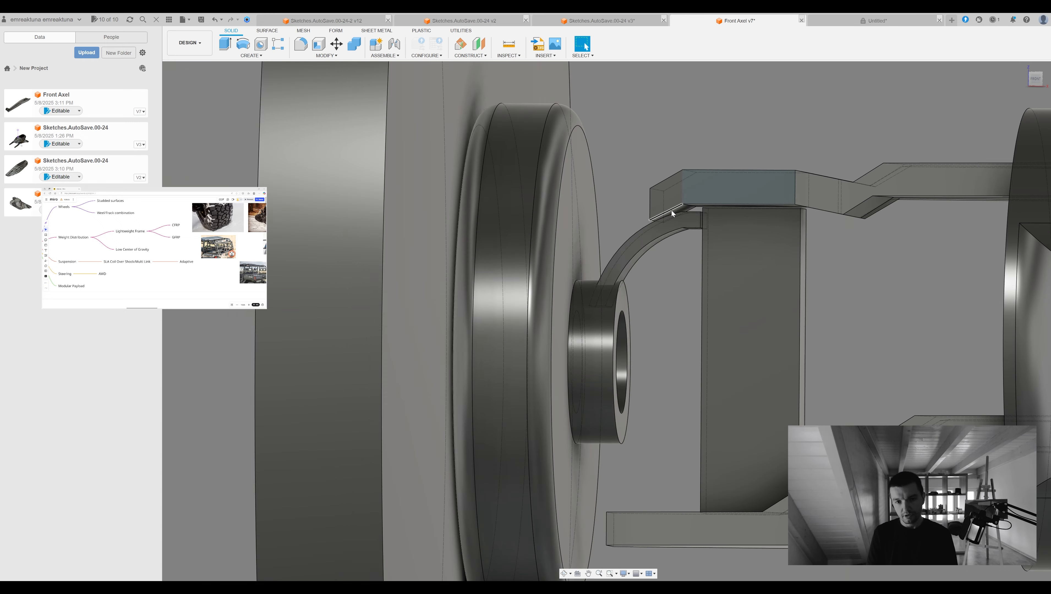
# Fillet the bend edges on the upper link's outer end
pyautogui.scroll(3, 672, 211)
pyautogui.press('f')
pyautogui.keyDown('shift'); pyautogui.moveTo(708, 171); pyautogui.dragTo(626, 275, button='middle'); pyautogui.keyUp('shift')
pyautogui.click(397, 291)
pyautogui.click(394, 251)
pyautogui.press('Return')
pyautogui.scroll(2, 575, 308)
pyautogui.scroll(-3, 661, 386)
# Isolate the curved hub arm and mirror it about its lower end face
pyautogui.click(603, 228)
pyautogui.scroll(2, 624, 273)
pyautogui.scroll(-3, 624, 274)
pyautogui.keyDown('shift'); pyautogui.moveTo(659, 334); pyautogui.dragTo(633, 299, button='middle'); pyautogui.keyUp('shift')
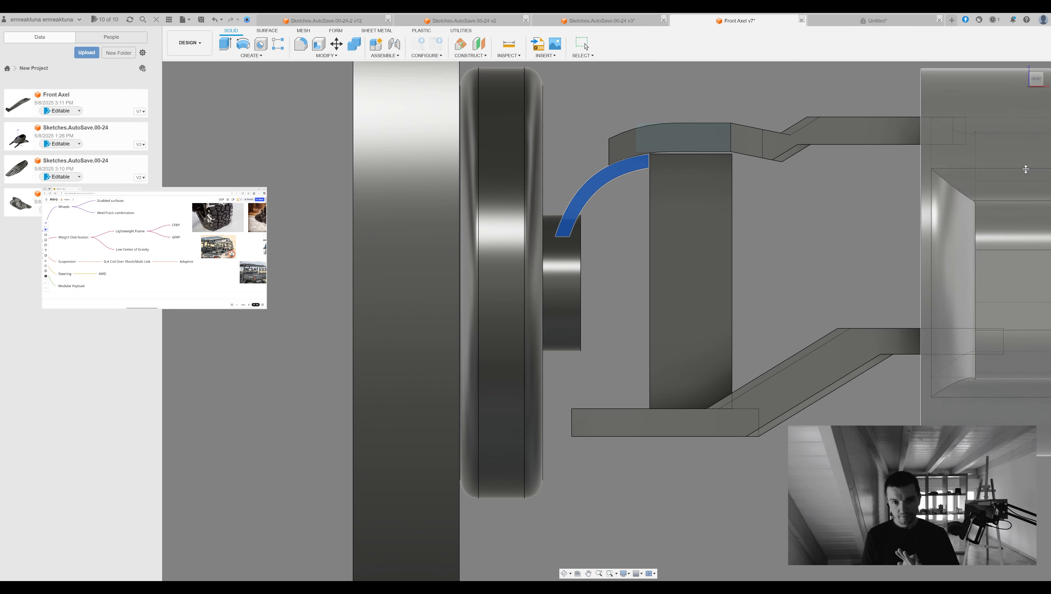
pyautogui.click(744, 304)
pyautogui.scroll(1, 426, 283)
pyautogui.rightClick(629, 162)
pyautogui.click(621, 240)
pyautogui.click(569, 224)
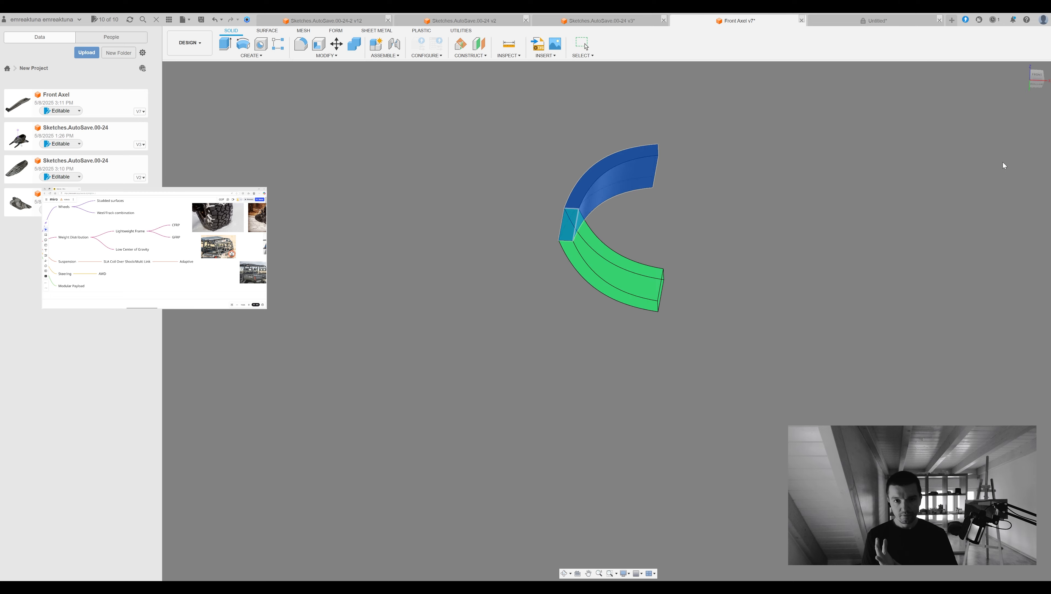
pyautogui.click(1004, 164)
# Move the mirrored curved arm down toward the lower link and shift it sideways in plan view
pyautogui.click(1036, 78)
pyautogui.moveTo(667, 169); pyautogui.dragTo(667, 261)
pyautogui.keyDown('shift'); pyautogui.moveTo(666, 261); pyautogui.dragTo(649, 329, button='middle'); pyautogui.keyUp('shift')
pyautogui.moveTo(646, 322); pyautogui.dragTo(642, 309)
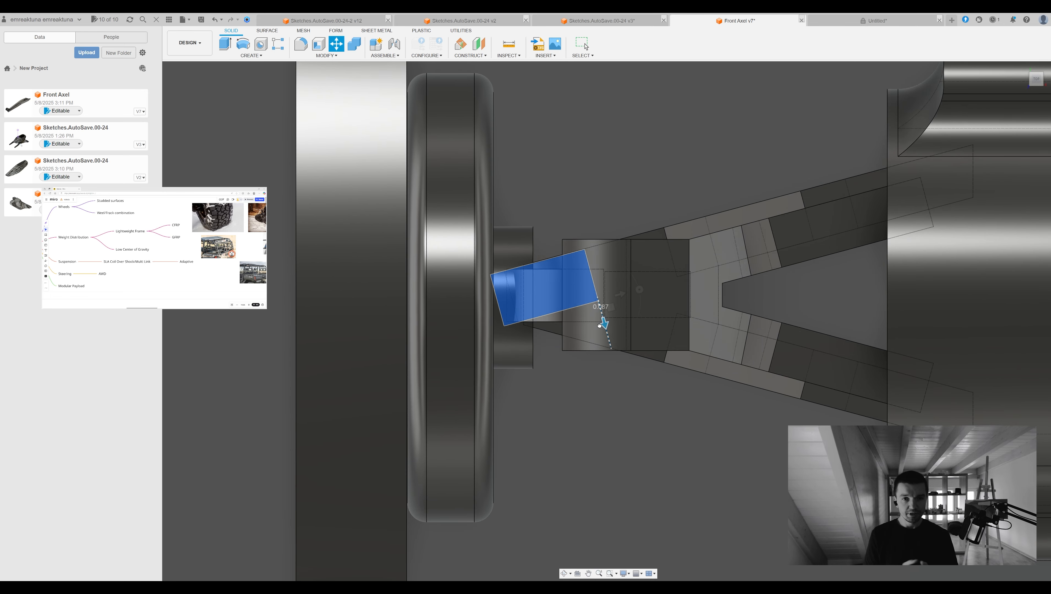
pyautogui.press('Return')
# Reposition the curved arm in plan view so that it runs between the wheel hub and the connecting block
pyautogui.scroll(-1, 572, 373)
pyautogui.scroll(2, 572, 373)
pyautogui.keyDown('shift'); pyautogui.moveTo(572, 372); pyautogui.dragTo(576, 241, button='middle'); pyautogui.keyUp('shift')
pyautogui.scroll(-1, 606, 353)
pyautogui.scroll(2, 607, 353)
pyautogui.scroll(-2, 598, 351)
pyautogui.press('m')
pyautogui.press('Escape')
pyautogui.press('m')
pyautogui.click(583, 243)
pyautogui.click(1036, 79)
pyautogui.keyDown('shift'); pyautogui.moveTo(708, 125); pyautogui.dragTo(760, 237, button='middle'); pyautogui.keyUp('shift')
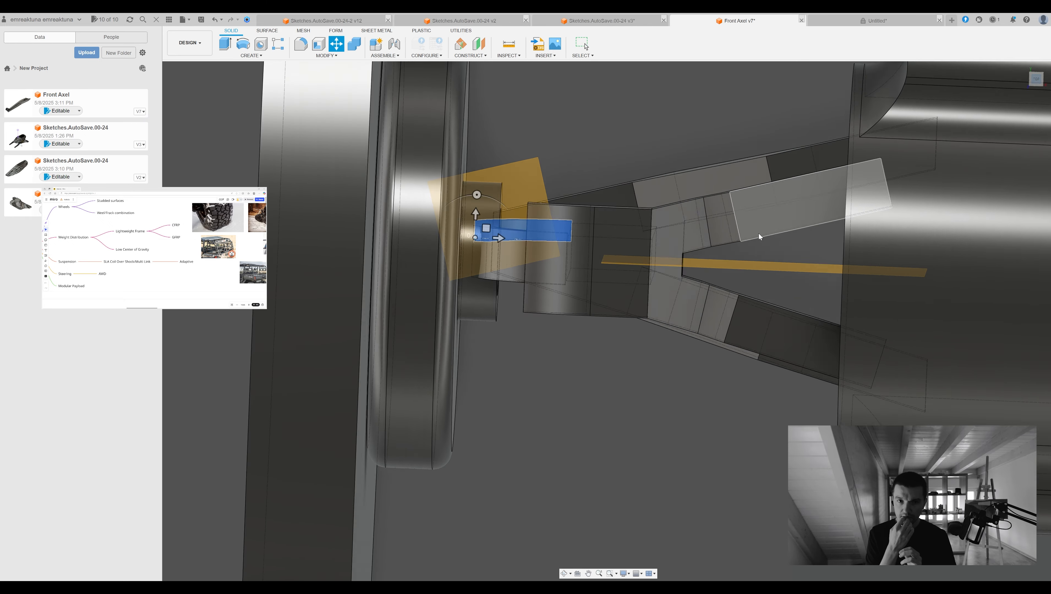
pyautogui.click(1036, 79)
pyautogui.press('Escape')
pyautogui.keyDown('shift'); pyautogui.moveTo(844, 200); pyautogui.dragTo(791, 167, button='middle'); pyautogui.keyUp('shift')
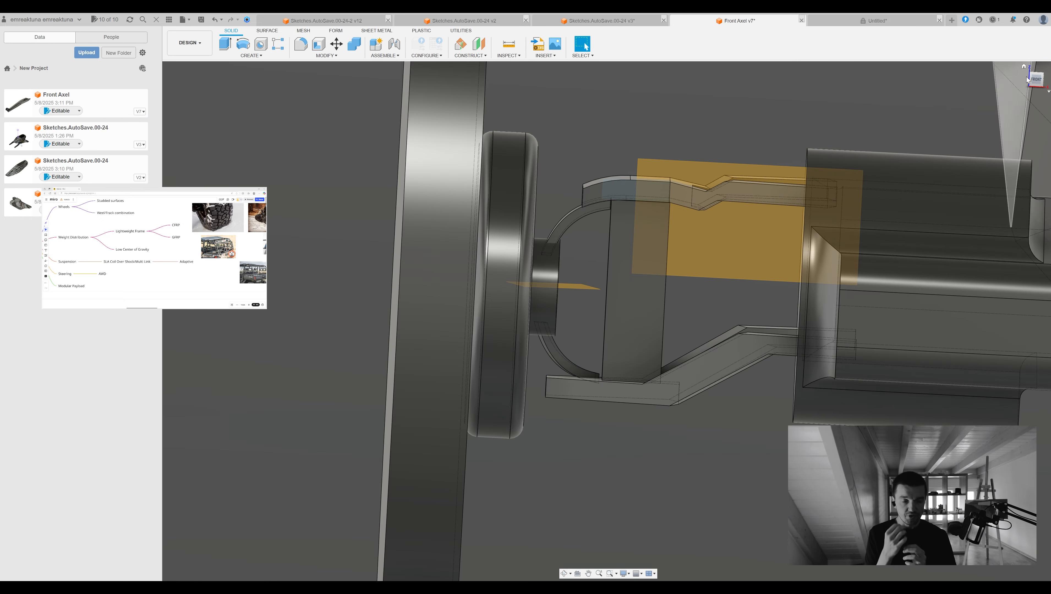
pyautogui.click(1036, 79)
pyautogui.press('m')
pyautogui.press('Return')
# Extrude a face at the upper link's outer end and delete the unneeded piece next to it
pyautogui.keyDown('shift'); pyautogui.moveTo(597, 328); pyautogui.dragTo(600, 217, button='middle'); pyautogui.keyUp('shift')
pyautogui.click(587, 194)
pyautogui.press('e')
pyautogui.moveTo(601, 191); pyautogui.dragTo(668, 176)
pyautogui.press('Return')
pyautogui.keyDown('shift'); pyautogui.moveTo(668, 176); pyautogui.dragTo(566, 225, button='middle'); pyautogui.keyUp('shift')
pyautogui.click(616, 213)
pyautogui.press('Delete')
# Pull the lower curved arm's end face so that the arm overlaps the connecting block
pyautogui.scroll(-4, 728, 156)
pyautogui.keyDown('shift'); pyautogui.moveTo(795, 124); pyautogui.dragTo(737, 162, button='middle'); pyautogui.keyUp('shift')
pyautogui.scroll(6, 708, 171)
pyautogui.click(669, 195)
pyautogui.press('q')
pyautogui.moveTo(669, 194); pyautogui.dragTo(524, 144)
pyautogui.scroll(-5, 524, 144)
pyautogui.keyDown('shift'); pyautogui.moveTo(524, 144); pyautogui.dragTo(421, 254, button='middle'); pyautogui.keyUp('shift')
pyautogui.scroll(3, 421, 254)
pyautogui.click(421, 254)
pyautogui.press('Return')
# Push the lower link's outer end face inward by about 0.162 to shorten the link
pyautogui.scroll(-2, 321, 315)
pyautogui.click(322, 315)
pyautogui.press('q')
pyautogui.moveTo(321, 315); pyautogui.dragTo(381, 310)
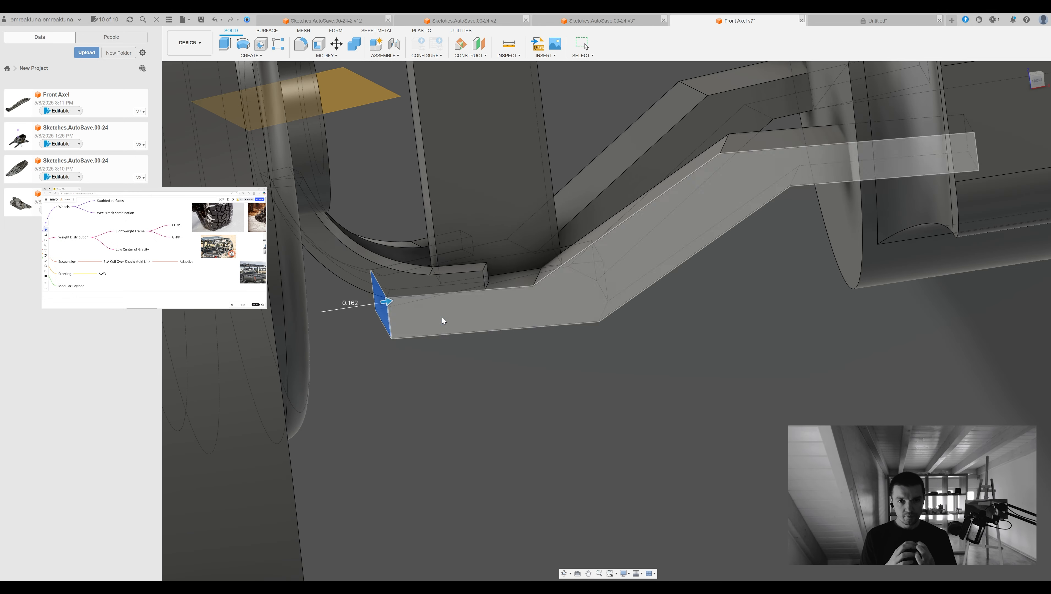
pyautogui.scroll(-2, 458, 258)
pyautogui.press('Return')
# Sketch a closed link profile that runs over the connecting block's top and slants down to the lower link's inner bend
pyautogui.scroll(-5, 628, 108)
pyautogui.keyDown('shift'); pyautogui.moveTo(651, 176); pyautogui.dragTo(545, 130, button='middle'); pyautogui.keyUp('shift')
pyautogui.scroll(3, 661, 153)
pyautogui.moveTo(545, 131); pyautogui.dragTo(583, 187, button='middle')
pyautogui.scroll(3, 646, 305)
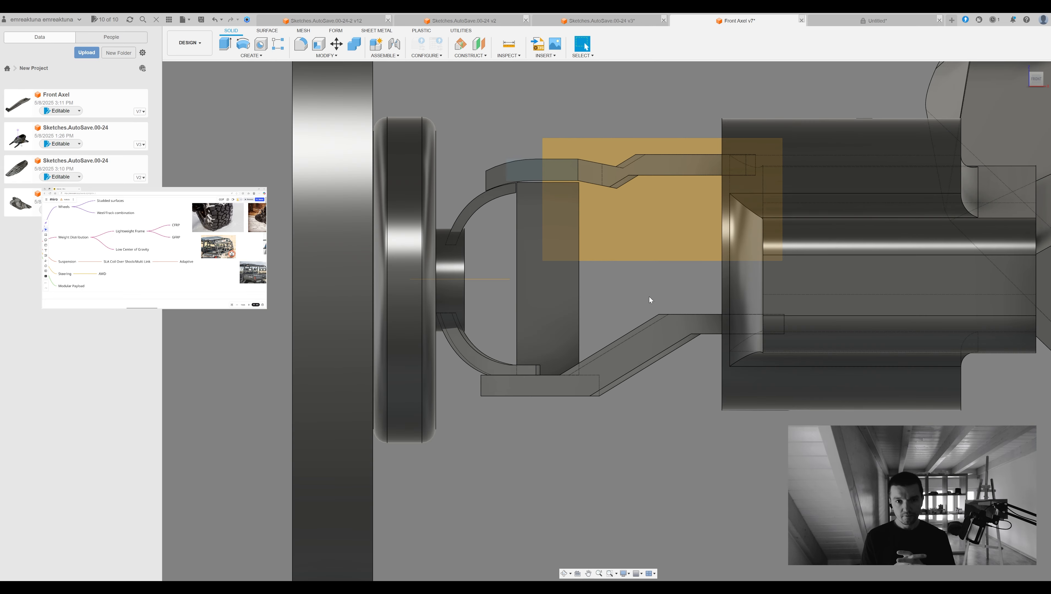
pyautogui.keyDown('shift'); pyautogui.moveTo(645, 305); pyautogui.dragTo(656, 179, button='middle'); pyautogui.keyUp('shift')
pyautogui.click(701, 169)
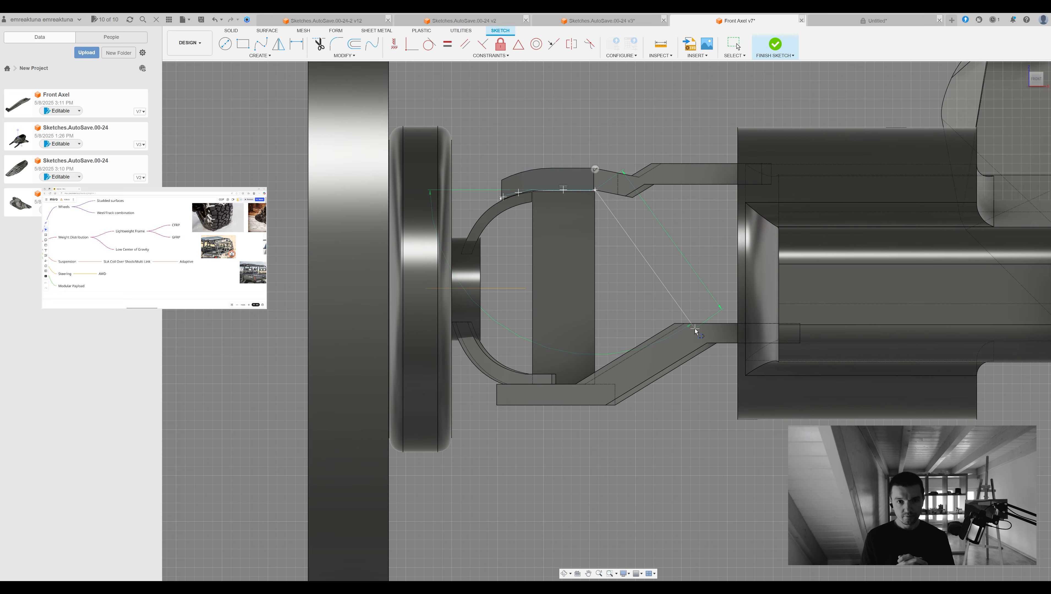
pyautogui.scroll(3, 779, 324)
pyautogui.click(780, 324)
pyautogui.click(652, 324)
pyautogui.moveTo(569, 203); pyautogui.dragTo(670, 387, button='middle')
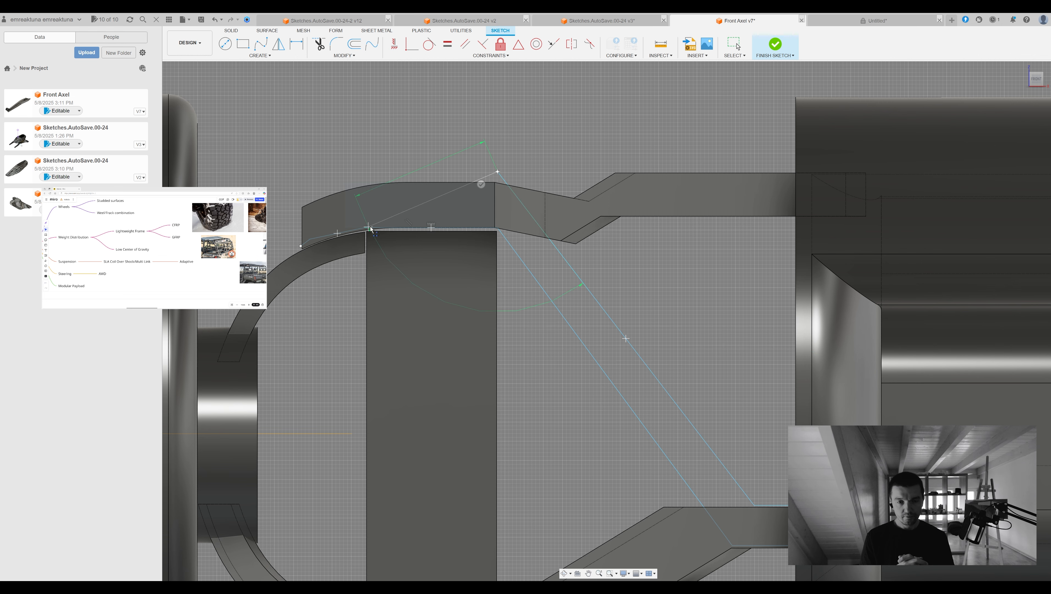
pyautogui.click(364, 171)
pyautogui.moveTo(316, 243); pyautogui.dragTo(391, 246, button='middle')
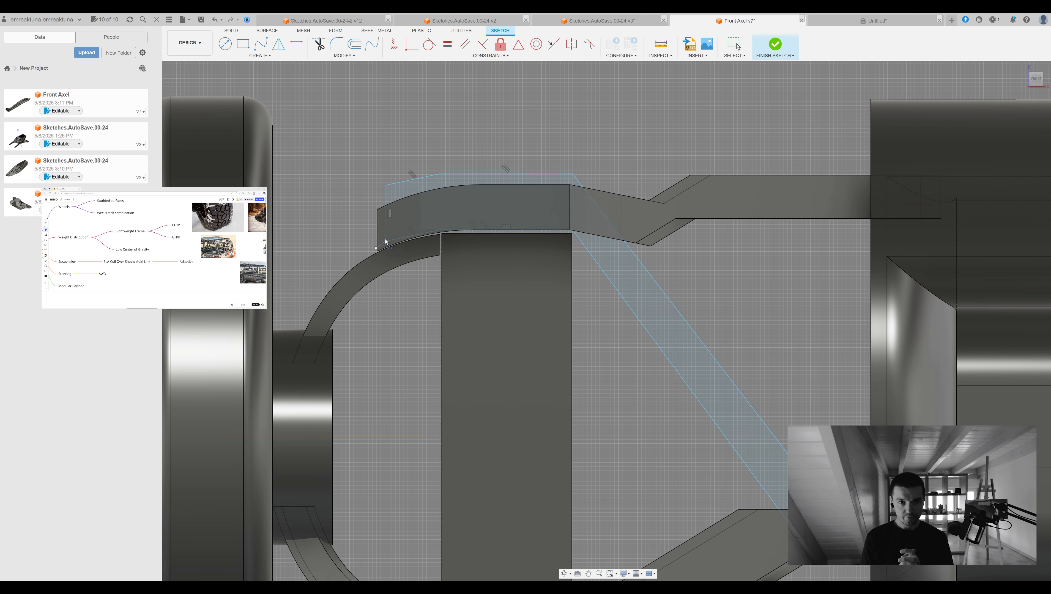
pyautogui.press('Escape')
# Extrude the slanted link profile sideways into a solid bar
pyautogui.scroll(-3, 637, 291)
pyautogui.click(634, 286)
pyautogui.keyDown('shift'); pyautogui.moveTo(633, 286); pyautogui.dragTo(620, 354, button='middle'); pyautogui.keyUp('shift')
pyautogui.press('e')
pyautogui.moveTo(617, 273); pyautogui.dragTo(615, 309)
# Move the new slanted link in plan view to line up with one branch of the V-shaped links
pyautogui.keyDown('shift'); pyautogui.moveTo(616, 287); pyautogui.dragTo(650, 309, button='middle'); pyautogui.keyUp('shift')
pyautogui.doubleClick(650, 298)
pyautogui.press('m')
pyautogui.moveTo(468, 244); pyautogui.dragTo(479, 246)
pyautogui.moveTo(473, 262); pyautogui.dragTo(466, 281)
pyautogui.press('Return')
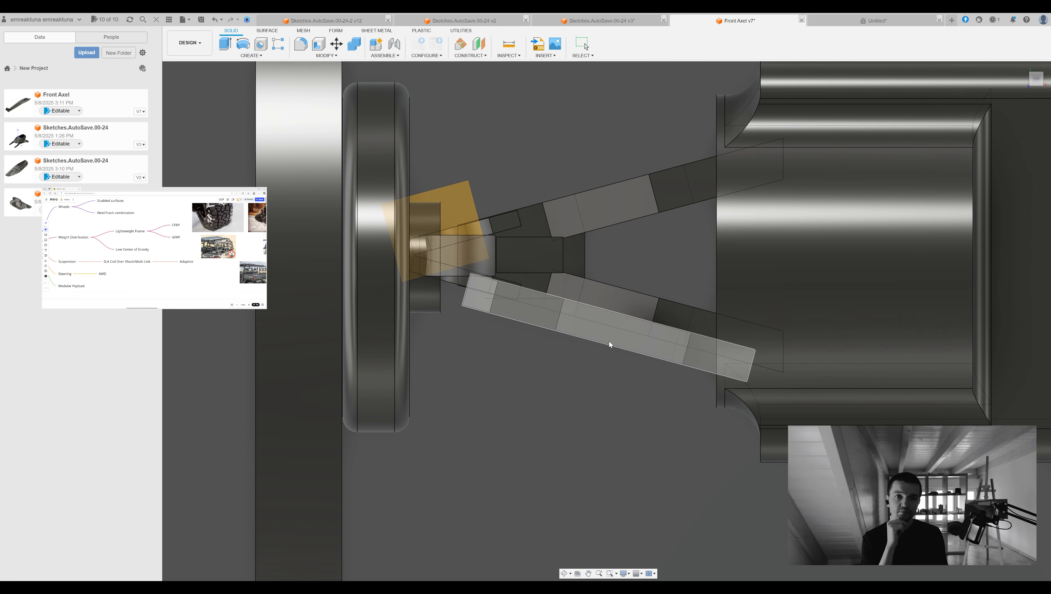
# Sketch a closed angular profile over the link's chassis end and mirror it across the axle's centre line
pyautogui.click(603, 341)
pyautogui.keyDown('shift'); pyautogui.moveTo(779, 231); pyautogui.dragTo(670, 193, button='middle'); pyautogui.keyUp('shift')
pyautogui.click(703, 265)
pyautogui.click(651, 249)
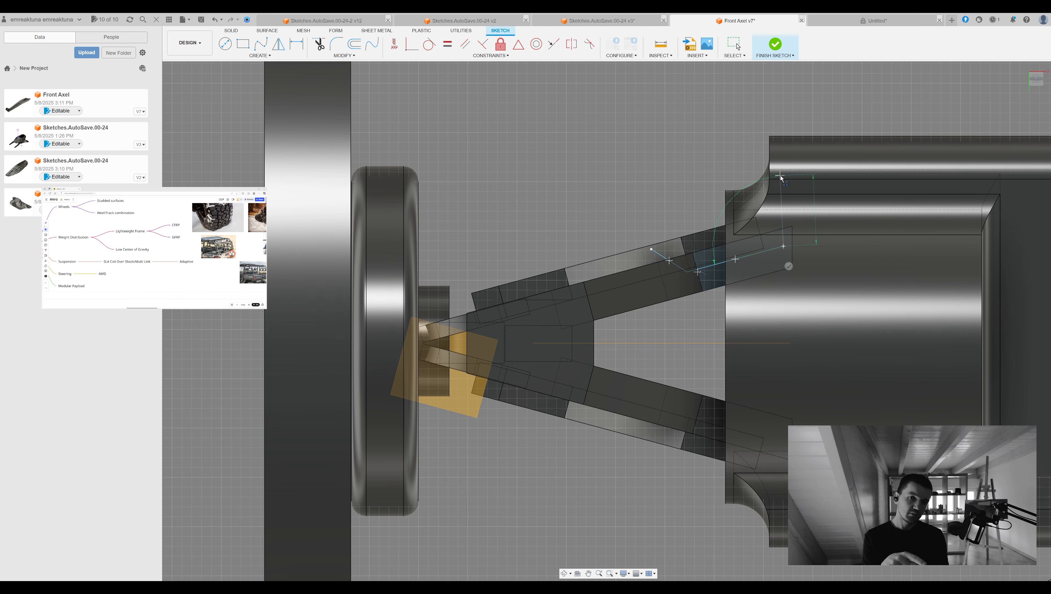
pyautogui.moveTo(654, 263); pyautogui.dragTo(628, 224, button='middle')
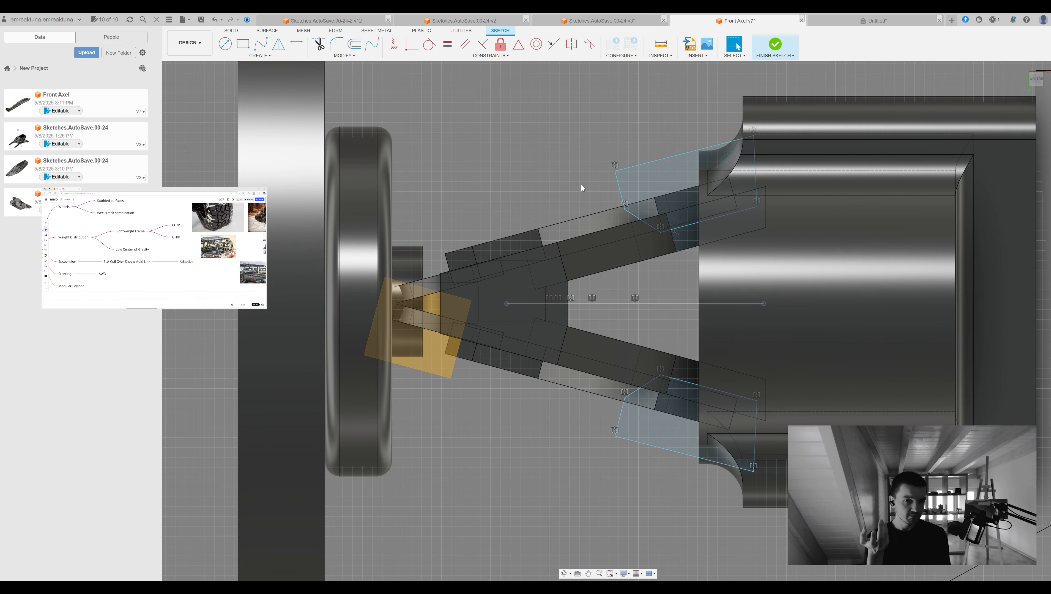
pyautogui.click(774, 44)
# Offset the face at the upper link's outer end to adjust the link's length
pyautogui.click(646, 258)
pyautogui.moveTo(738, 410)
pyautogui.keyDown('shift'); pyautogui.mouseDown(button='middle')
pyautogui.moveTo(684, 274)
pyautogui.moveTo(656, 265)
pyautogui.moveTo(633, 300)
pyautogui.moveTo(666, 396)
pyautogui.mouseUp(button='middle'); pyautogui.keyUp('shift')
pyautogui.keyDown('shift'); pyautogui.moveTo(647, 196); pyautogui.dragTo(631, 233, button='middle'); pyautogui.keyUp('shift')
pyautogui.scroll(3, 529, 160)
pyautogui.click(517, 127)
pyautogui.press('q')
pyautogui.moveTo(509, 140); pyautogui.dragTo(448, 139)
# Sketch a line across the top of the slanted link where its outer end section begins
pyautogui.moveTo(621, 160)
pyautogui.keyDown('shift'); pyautogui.mouseDown(button='middle')
pyautogui.moveTo(683, 175)
pyautogui.moveTo(652, 199)
pyautogui.moveTo(730, 166)
pyautogui.moveTo(658, 227)
pyautogui.mouseUp(button='middle'); pyautogui.keyUp('shift')
pyautogui.press('l')
pyautogui.click(620, 210)
pyautogui.click(654, 190)
pyautogui.press('Escape')
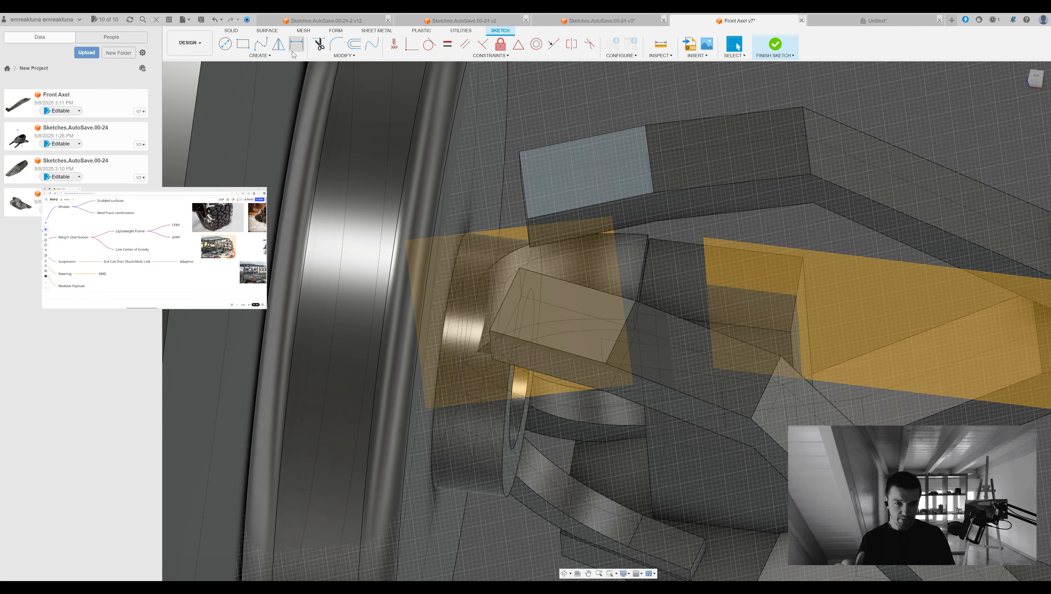
pyautogui.keyDown('shift'); pyautogui.moveTo(649, 310); pyautogui.dragTo(658, 267, button='middle'); pyautogui.keyUp('shift')
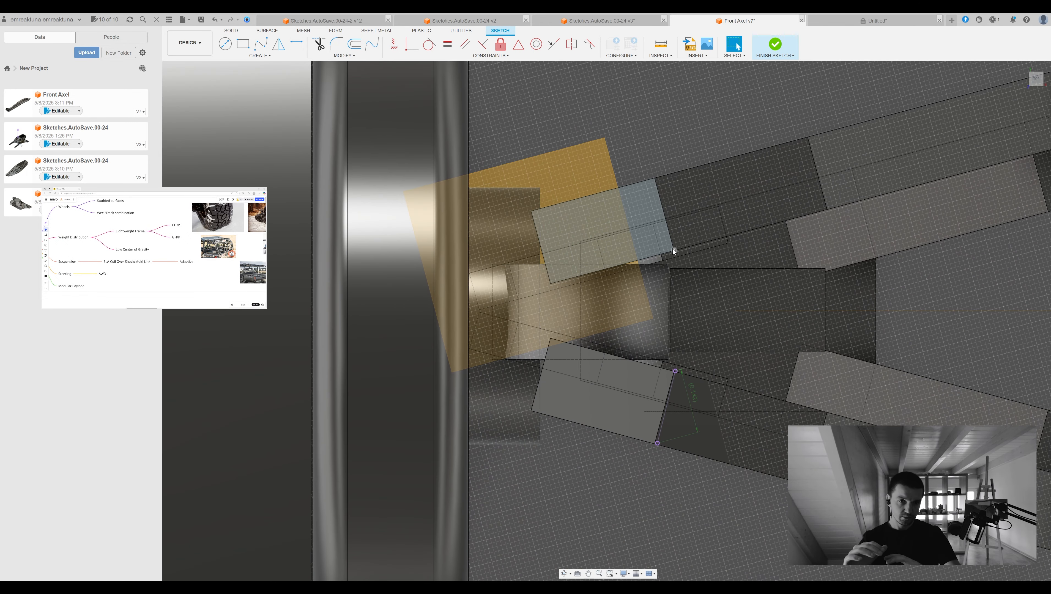
pyautogui.press('l')
pyautogui.click(531, 211)
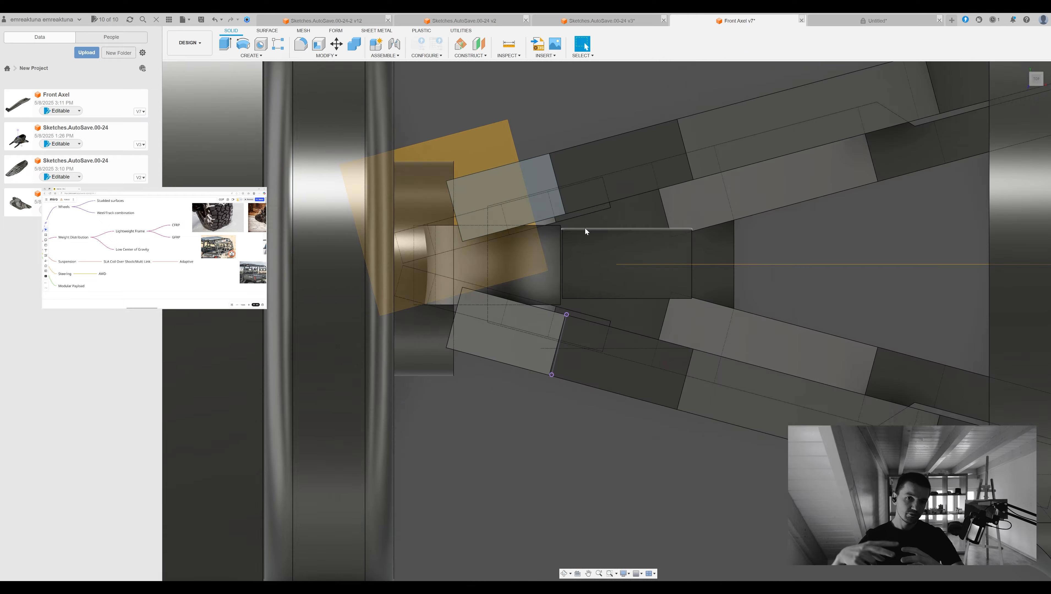
# Try to bridge the gap between the two upper links near their outer ends
pyautogui.moveTo(585, 229)
pyautogui.keyDown('shift'); pyautogui.mouseDown(button='middle')
pyautogui.moveTo(568, 240)
pyautogui.moveTo(572, 307)
pyautogui.moveTo(573, 237)
pyautogui.moveTo(572, 283)
pyautogui.mouseUp(button='middle'); pyautogui.keyUp('shift')
pyautogui.click(568, 239)
pyautogui.click(573, 306)
pyautogui.press('q')
pyautogui.scroll(-3, 822, 206)
pyautogui.press('Escape')
pyautogui.press('c')
pyautogui.click(717, 215)
pyautogui.click(728, 283)
pyautogui.press('Return')
# Try to sketch a rectangle over the outer ends of the upper links and extrude it
pyautogui.keyDown('shift'); pyautogui.moveTo(728, 283); pyautogui.dragTo(694, 163, button='middle'); pyautogui.keyUp('shift')
pyautogui.press('r')
pyautogui.click(694, 164)
pyautogui.click(582, 231)
pyautogui.click(528, 416)
pyautogui.click(555, 299)
pyautogui.keyDown('shift'); pyautogui.moveTo(555, 300); pyautogui.dragTo(556, 221, button='middle'); pyautogui.keyUp('shift')
pyautogui.press('e')
pyautogui.moveTo(554, 304); pyautogui.dragTo(553, 398)
pyautogui.press('Return')
# Try to offset a face at the outer end of the upper links
pyautogui.keyDown('shift'); pyautogui.moveTo(624, 291); pyautogui.dragTo(603, 374, button='middle'); pyautogui.keyUp('shift')
pyautogui.scroll(4, 608, 322)
pyautogui.click(627, 326)
pyautogui.press('q')
pyautogui.moveTo(641, 335); pyautogui.dragTo(774, 394)
pyautogui.scroll(-3, 774, 394)
pyautogui.moveTo(773, 394)
pyautogui.keyDown('shift'); pyautogui.mouseDown(button='middle')
pyautogui.moveTo(1044, 205)
pyautogui.moveTo(682, 263)
pyautogui.moveTo(682, 292)
pyautogui.mouseUp(button='middle'); pyautogui.keyUp('shift')
pyautogui.press('Return')
# Try to move the narrow link piece sideways and undo the last four changes
pyautogui.click(682, 263)
pyautogui.press('m')
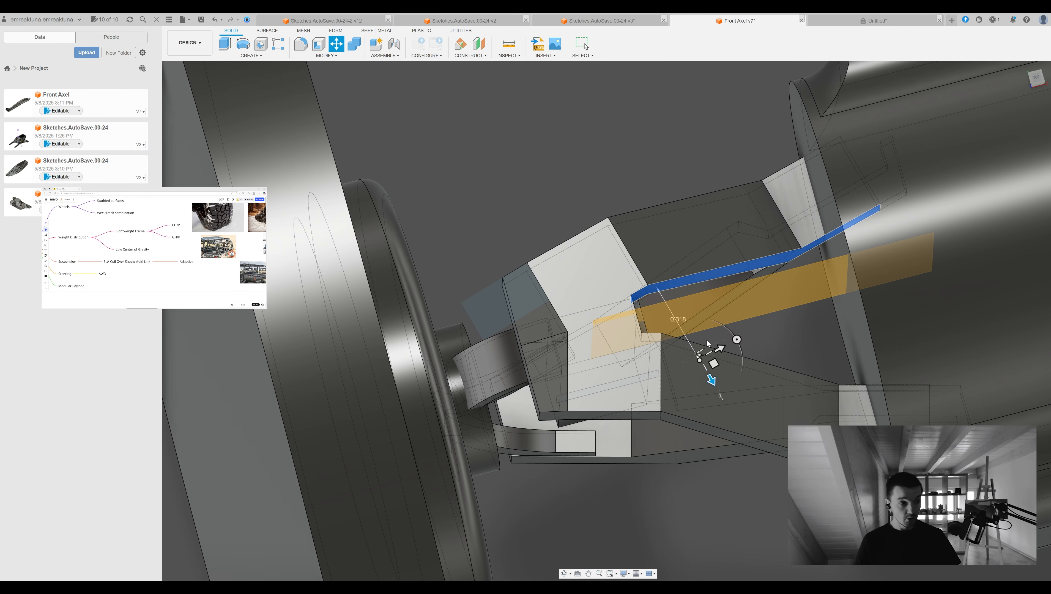
pyautogui.hotkey('ctrl', 'z')
pyautogui.hotkey('ctrl', 'z')
pyautogui.hotkey('ctrl', 'z')
pyautogui.hotkey('ctrl', 'z')
# Sketch a rectangle over the outer ends of the upper links and cut those ends off with Extrude
pyautogui.moveTo(676, 329)
pyautogui.mouseDown(button='middle')
pyautogui.moveTo(684, 285)
pyautogui.moveTo(670, 329)
pyautogui.moveTo(653, 287)
pyautogui.moveTo(615, 250)
pyautogui.mouseUp(button='middle')
pyautogui.press('l')
pyautogui.click(710, 241)
pyautogui.press('r')
pyautogui.click(504, 196)
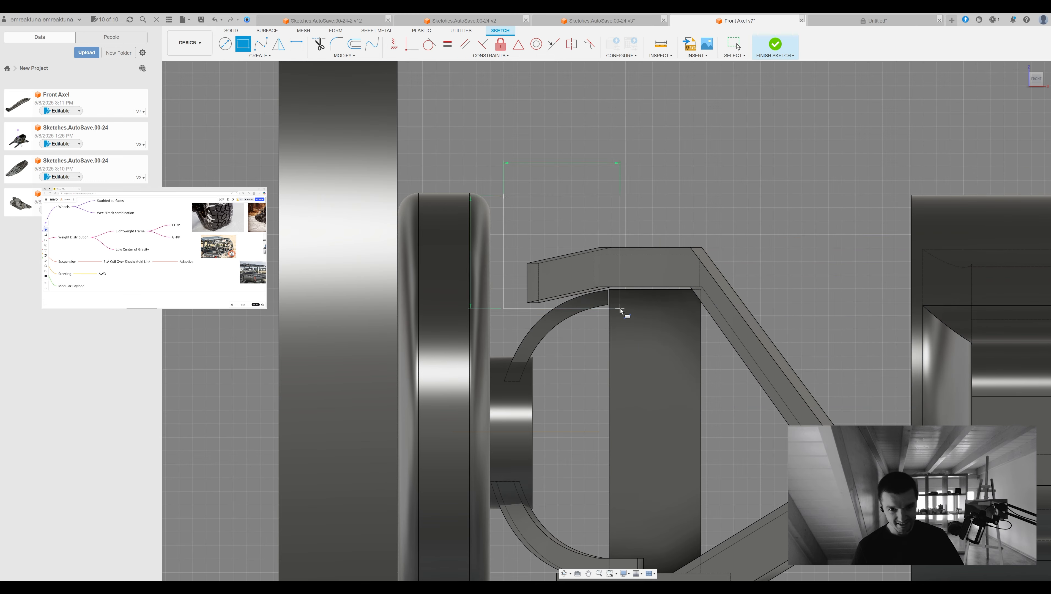
pyautogui.keyDown('shift'); pyautogui.moveTo(1016, 126); pyautogui.dragTo(776, 223, button='middle'); pyautogui.keyUp('shift')
pyautogui.press('e')
pyautogui.press('Return')
# Extrude the trimmed end faces of the upper links straight outward toward the wheel
pyautogui.press('l')
pyautogui.click(728, 214)
pyautogui.press('e')
pyautogui.press('Escape')
pyautogui.keyDown('shift'); pyautogui.moveTo(709, 235); pyautogui.dragTo(901, 200, button='middle'); pyautogui.keyUp('shift')
pyautogui.click(816, 217)
pyautogui.press('Return')
pyautogui.keyDown('shift'); pyautogui.moveTo(1004, 162); pyautogui.dragTo(851, 354, button='middle'); pyautogui.keyUp('shift')
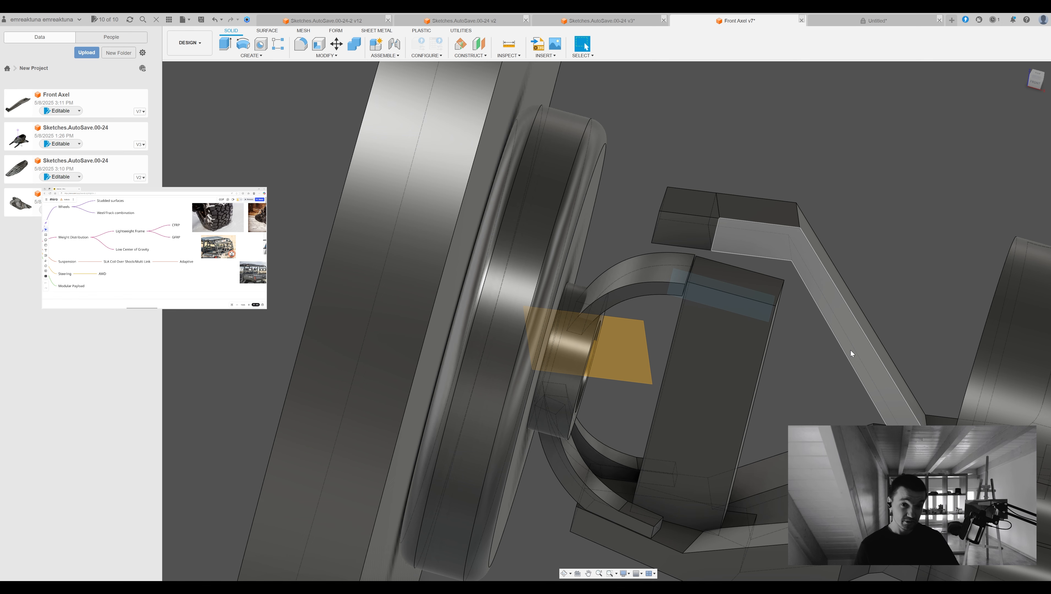
# Extend the inner side faces of the upper links' outer ends toward each other and combine the links into one body
pyautogui.keyDown('shift'); pyautogui.moveTo(851, 353); pyautogui.dragTo(960, 151, button='middle'); pyautogui.keyUp('shift')
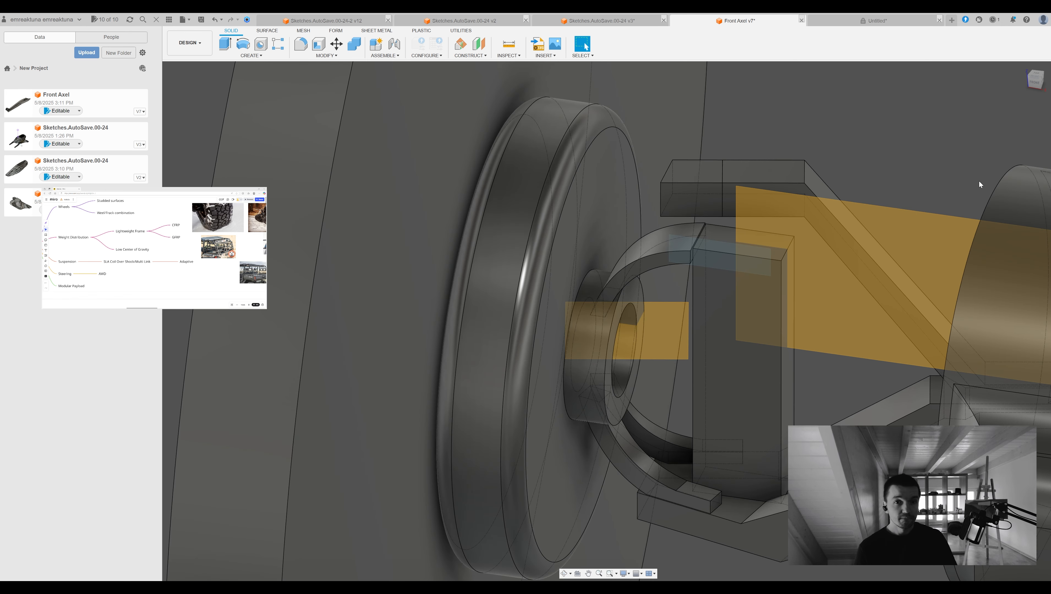
pyautogui.keyDown('shift'); pyautogui.moveTo(709, 200); pyautogui.dragTo(662, 273, button='middle'); pyautogui.keyUp('shift')
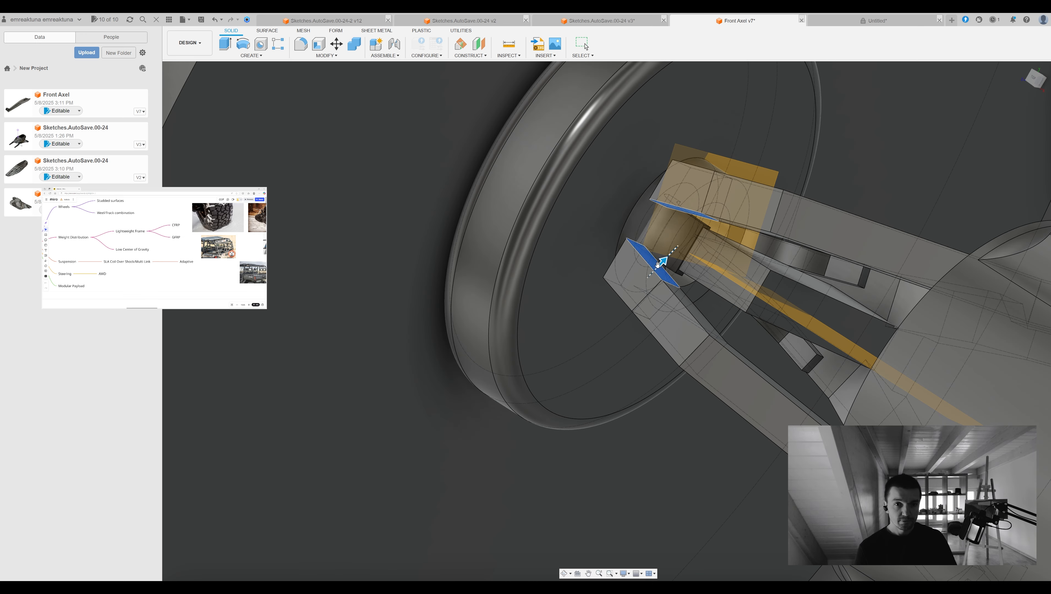
pyautogui.press('Escape')
pyautogui.keyDown('shift'); pyautogui.moveTo(1011, 145); pyautogui.dragTo(911, 158, button='middle'); pyautogui.keyUp('shift')
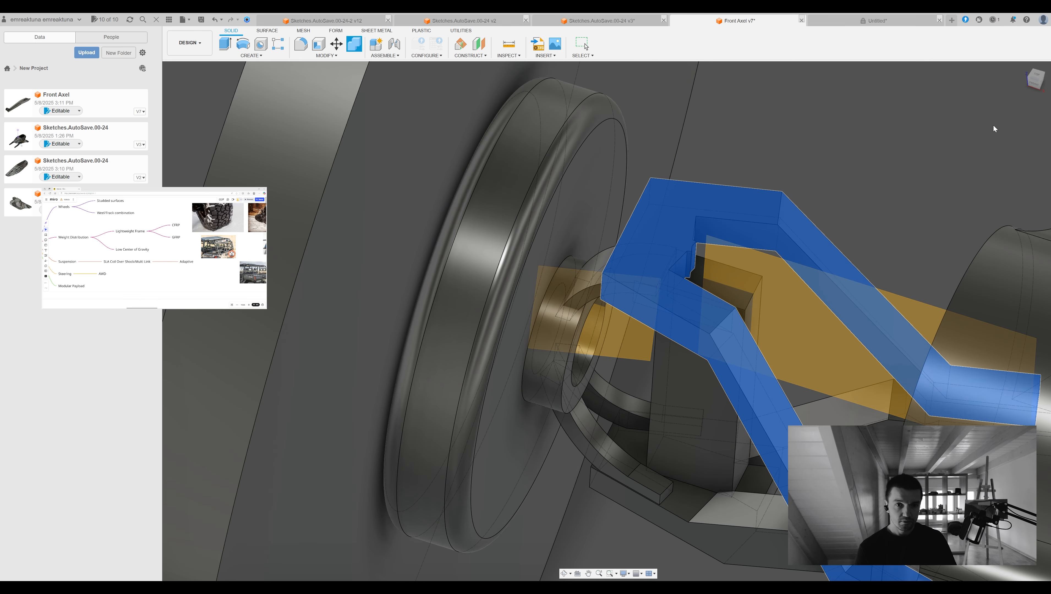
# Sketch a rectangle at the notch between the joined ends of the upper links and extrude it to fill the gap
pyautogui.press('r')
pyautogui.click(708, 221)
pyautogui.click(695, 235)
pyautogui.click(666, 307)
pyautogui.press('e')
pyautogui.keyDown('shift'); pyautogui.moveTo(667, 307); pyautogui.dragTo(689, 250, button='middle'); pyautogui.keyUp('shift')
pyautogui.moveTo(689, 250); pyautogui.dragTo(690, 260)
pyautogui.keyDown('shift'); pyautogui.moveTo(956, 217); pyautogui.dragTo(615, 271, button='middle'); pyautogui.keyUp('shift')
pyautogui.press('Return')
# Extrude the outer end of the bridge between the upper links toward the wheel and adjust its length
pyautogui.moveTo(655, 279); pyautogui.dragTo(650, 278)
pyautogui.press('e')
pyautogui.keyDown('shift'); pyautogui.moveTo(655, 278); pyautogui.dragTo(916, 174, button='middle'); pyautogui.keyUp('shift')
pyautogui.click(685, 234)
pyautogui.keyDown('shift'); pyautogui.moveTo(685, 235); pyautogui.dragTo(913, 159, button='middle'); pyautogui.keyUp('shift')
pyautogui.click(1036, 79)
pyautogui.moveTo(641, 186); pyautogui.dragTo(591, 183)
pyautogui.keyDown('shift'); pyautogui.moveTo(984, 213); pyautogui.dragTo(1009, 239, button='middle'); pyautogui.keyUp('shift')
pyautogui.moveTo(564, 166); pyautogui.dragTo(584, 166)
# Tilt the top and bottom of the bridge's outer end downward to follow the curved hub arm
pyautogui.click(1036, 80)
pyautogui.scroll(1, 644, 174)
pyautogui.press('m')
pyautogui.moveTo(633, 207); pyautogui.dragTo(630, 192)
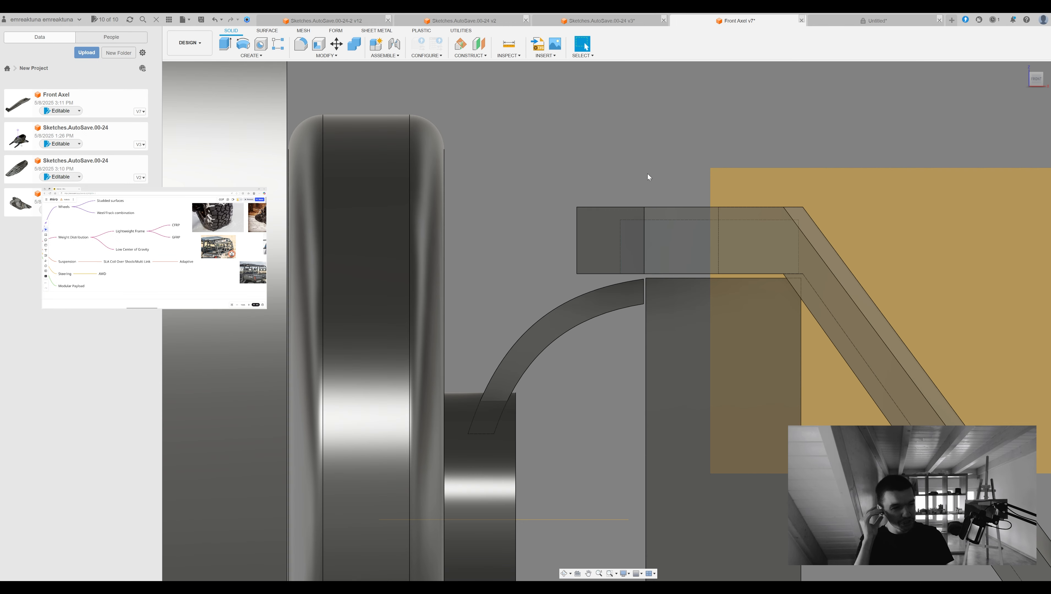
pyautogui.keyDown('shift'); pyautogui.moveTo(1003, 241); pyautogui.dragTo(957, 175, button='middle'); pyautogui.keyUp('shift')
pyautogui.click(646, 206)
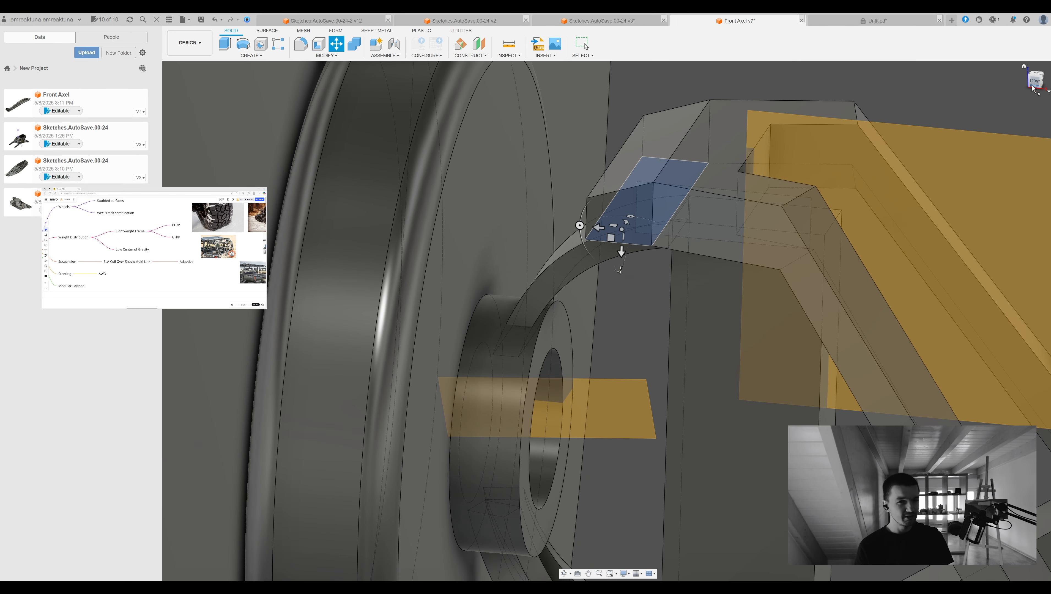
pyautogui.click(1035, 79)
pyautogui.moveTo(607, 173); pyautogui.dragTo(609, 186)
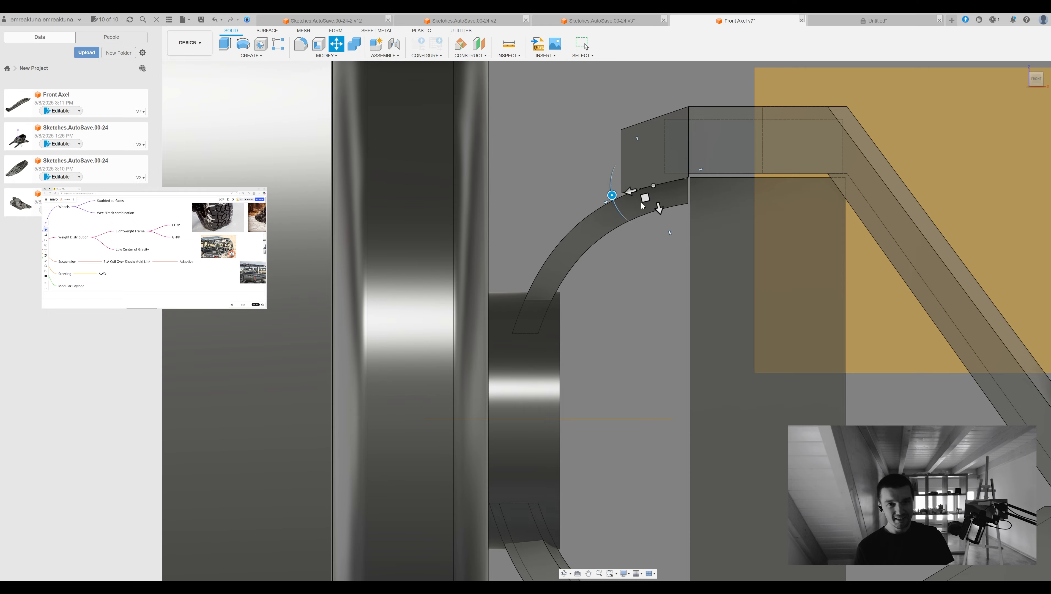
pyautogui.press('Return')
# Fillet the bend edges that run across the bridge between the upper links
pyautogui.keyDown('shift'); pyautogui.moveTo(1011, 240); pyautogui.dragTo(645, 305, button='middle'); pyautogui.keyUp('shift')
pyautogui.press('f')
pyautogui.click(636, 152)
pyautogui.click(644, 306)
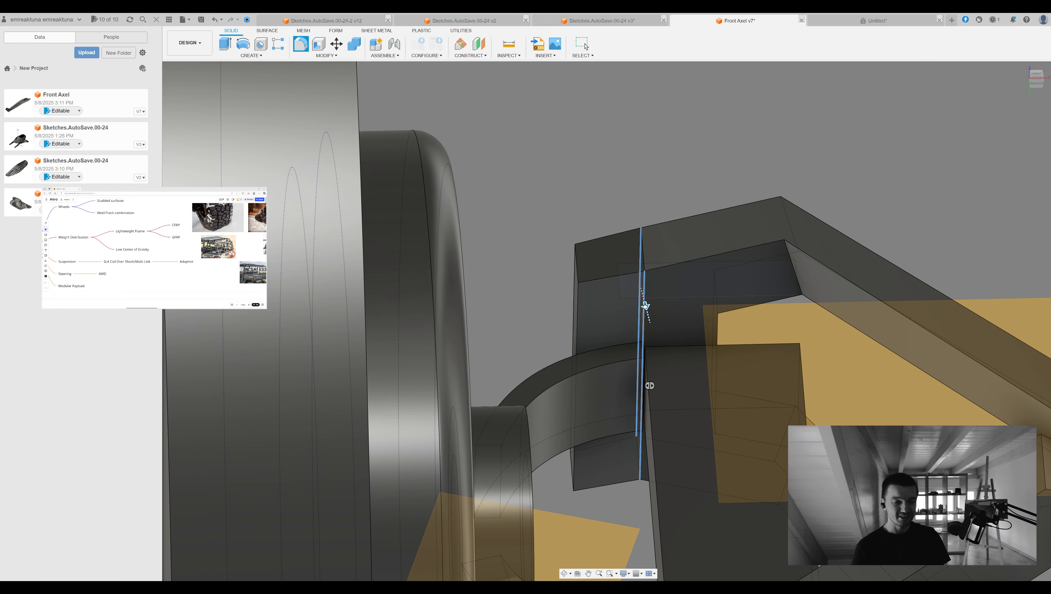
pyautogui.keyDown('shift'); pyautogui.moveTo(642, 253); pyautogui.dragTo(608, 400, button='middle'); pyautogui.keyUp('shift')
pyautogui.moveTo(609, 403); pyautogui.dragTo(643, 113)
pyautogui.press('Return')
# Fillet the bends of the upper links and the inner corners of the opening between them
pyautogui.scroll(-2, 643, 121)
pyautogui.keyDown('shift'); pyautogui.moveTo(643, 121); pyautogui.dragTo(730, 284, button='middle'); pyautogui.keyUp('shift')
pyautogui.press('f')
pyautogui.click(732, 287)
pyautogui.keyDown('shift'); pyautogui.moveTo(729, 347); pyautogui.dragTo(747, 306, button='middle'); pyautogui.keyUp('shift')
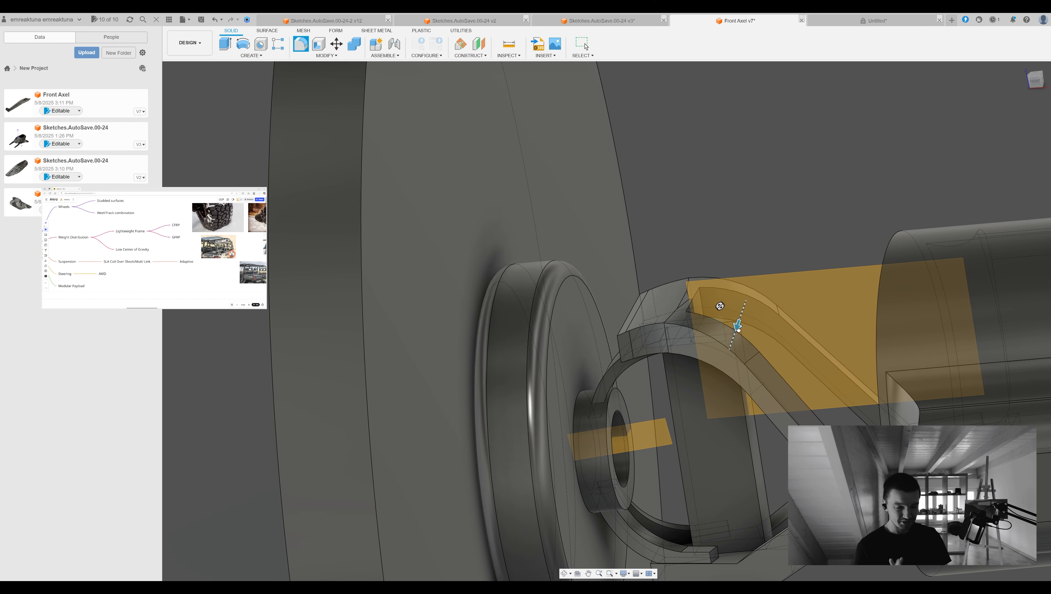
pyautogui.keyDown('shift'); pyautogui.moveTo(1009, 245); pyautogui.dragTo(659, 391, button='middle'); pyautogui.keyUp('shift')
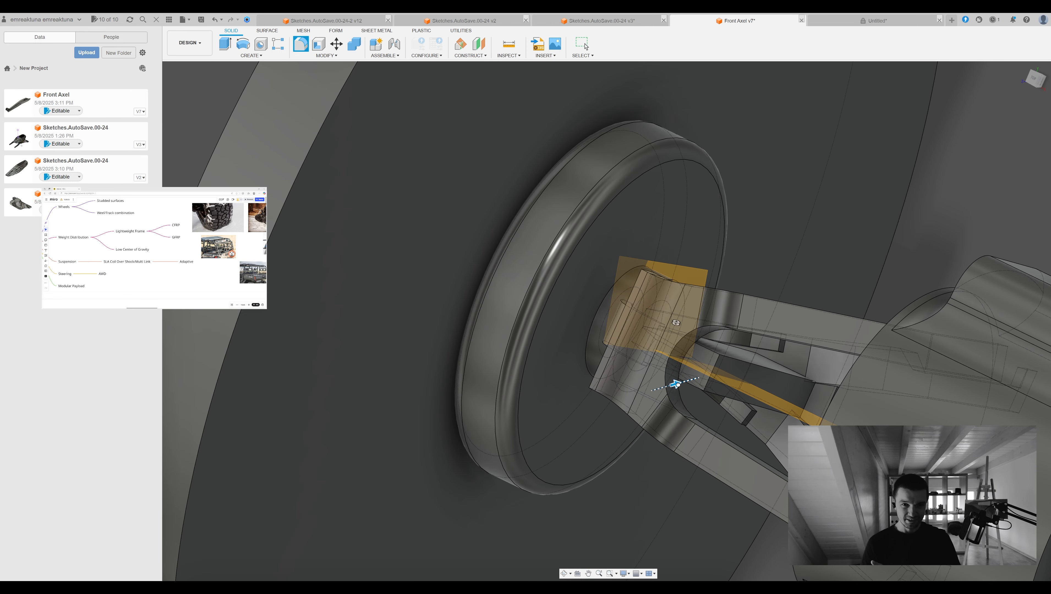
pyautogui.press('Escape')
# Offset the faces at the outer end of the bridged upper links
pyautogui.keyDown('shift'); pyautogui.moveTo(732, 279); pyautogui.dragTo(663, 246, button='middle'); pyautogui.keyUp('shift')
pyautogui.scroll(4, 663, 246)
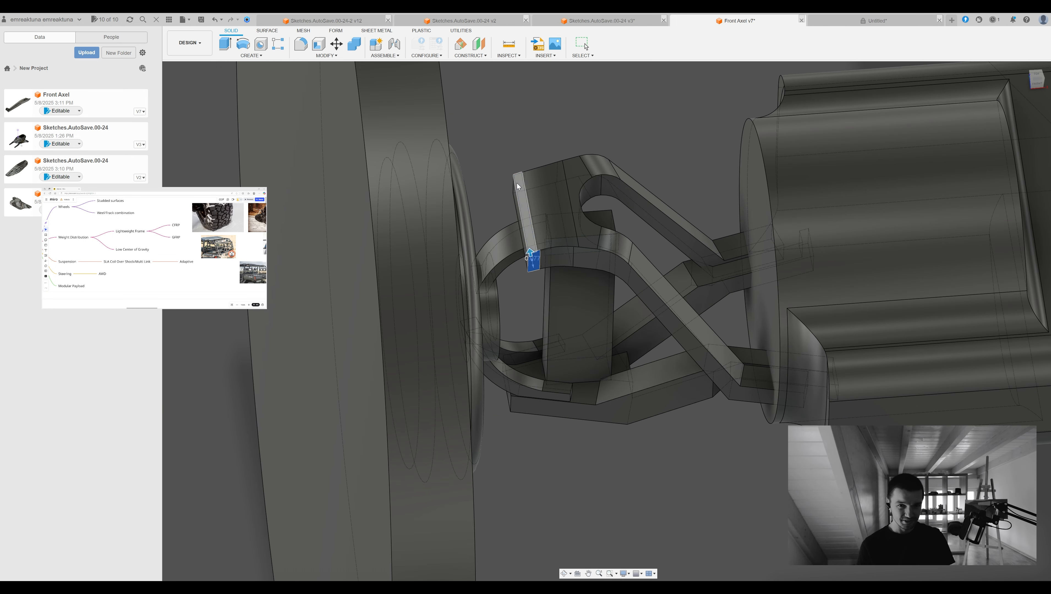
pyautogui.keyDown('shift'); pyautogui.moveTo(518, 183); pyautogui.dragTo(543, 170, button='middle'); pyautogui.keyUp('shift')
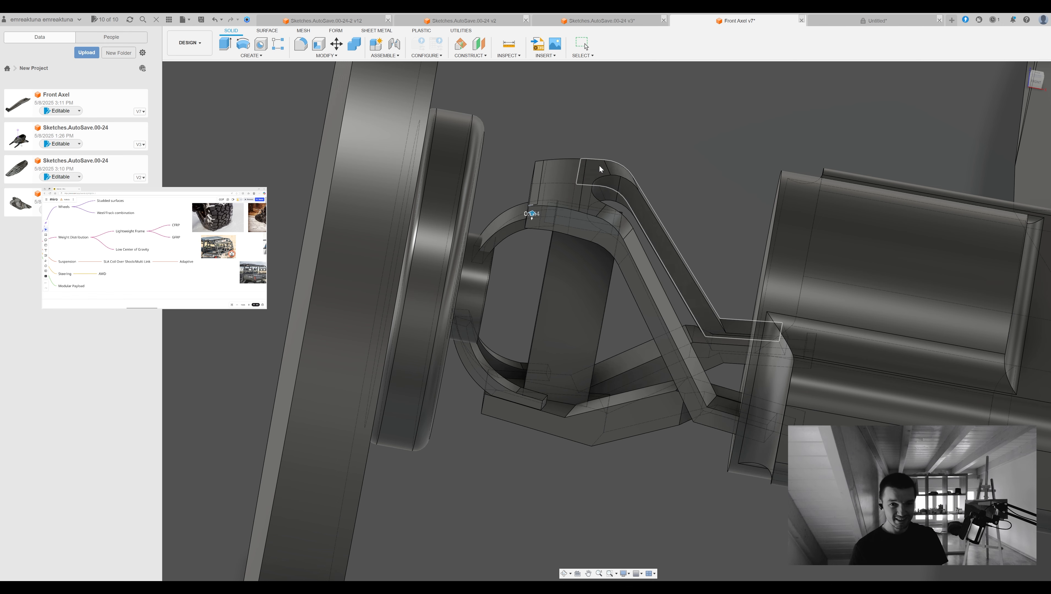
pyautogui.press('Return')
# Fillet the remaining sharp edges at the outer end of the bridged upper links
pyautogui.scroll(3, 599, 166)
pyautogui.keyDown('shift'); pyautogui.moveTo(702, 167); pyautogui.dragTo(603, 125, button='middle'); pyautogui.keyUp('shift')
pyautogui.click(618, 224)
pyautogui.press('f')
pyautogui.click(969, 249)
pyautogui.click(633, 178)
pyautogui.press('f')
pyautogui.moveTo(637, 174); pyautogui.dragTo(635, 155)
pyautogui.click(969, 249)
# Try to widen the wheel toward the axle with Press Pull
pyautogui.keyDown('shift'); pyautogui.moveTo(637, 216); pyautogui.dragTo(521, 218, button='middle'); pyautogui.keyUp('shift')
pyautogui.scroll(-5, 640, 243)
pyautogui.scroll(5, 520, 246)
pyautogui.click(551, 251)
pyautogui.press('q')
pyautogui.scroll(-2, 522, 218)
pyautogui.scroll(4, 521, 221)
pyautogui.click(507, 351)
pyautogui.press('Delete')
pyautogui.moveTo(490, 385); pyautogui.dragTo(486, 386)
pyautogui.press('Return')
pyautogui.scroll(-3, 490, 385)
# Try to offset a side face of the lower link and extrude the wheel's inner rim face
pyautogui.keyDown('shift'); pyautogui.moveTo(490, 385); pyautogui.dragTo(547, 267, button='middle'); pyautogui.keyUp('shift')
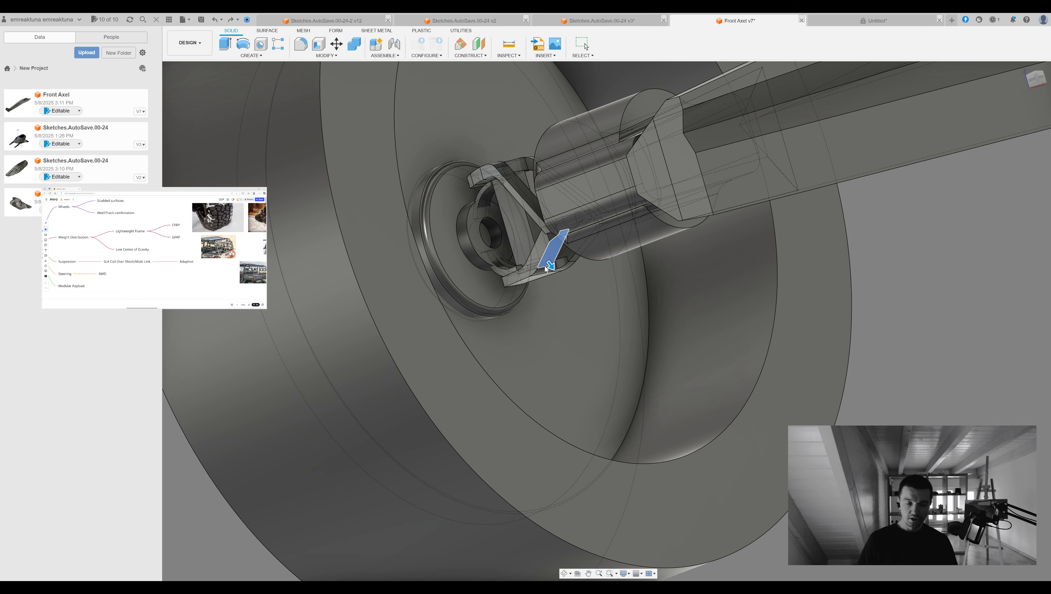
pyautogui.keyDown('shift'); pyautogui.moveTo(544, 266); pyautogui.dragTo(591, 283, button='middle'); pyautogui.keyUp('shift')
pyautogui.scroll(-3, 463, 298)
pyautogui.press('Return')
pyautogui.scroll(-5, 491, 291)
pyautogui.scroll(5, 535, 302)
pyautogui.moveTo(590, 284); pyautogui.dragTo(532, 254, button='middle')
pyautogui.scroll(-2, 604, 280)
pyautogui.scroll(-5, 606, 234)
pyautogui.scroll(4, 564, 225)
pyautogui.press('e')
pyautogui.moveTo(582, 266)
pyautogui.mouseDown()
pyautogui.moveTo(553, 239)
pyautogui.moveTo(578, 259)
pyautogui.mouseUp()
pyautogui.press('Return')
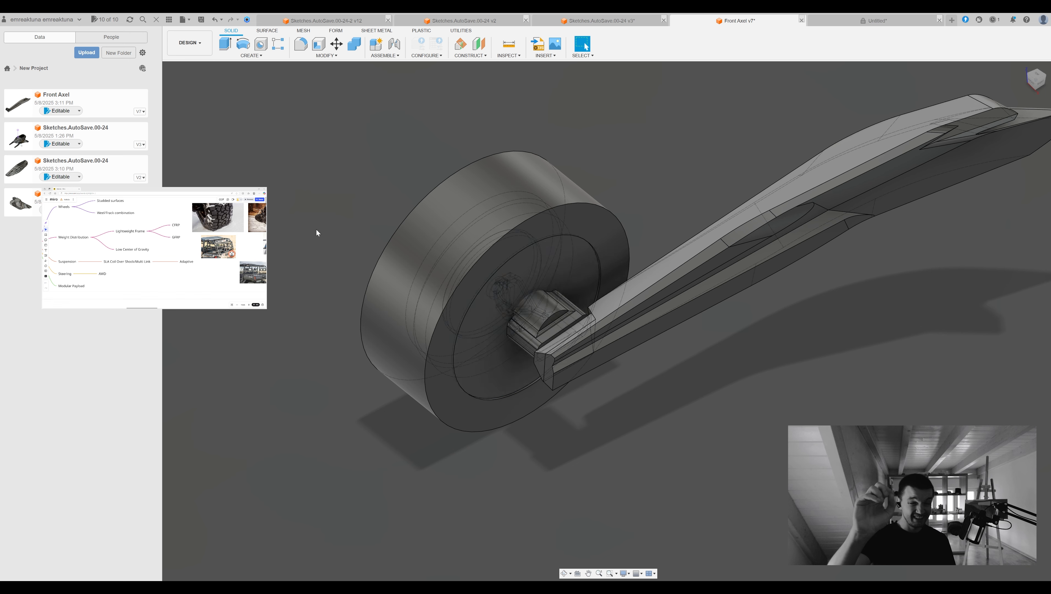
# Isolate the wheel body, try to shell it, and end the isolation
pyautogui.click(491, 250)
pyautogui.hotkey('shift', 'i')
pyautogui.click(318, 44)
pyautogui.click(524, 312)
pyautogui.keyDown('shift'); pyautogui.moveTo(524, 312); pyautogui.dragTo(509, 243, button='middle'); pyautogui.keyUp('shift')
pyautogui.press('Return')
pyautogui.hotkey('shift', 'i')
pyautogui.scroll(-3, 629, 240)
# Try to press-pull the wheel's faces and fillet its edge, and undo the last two changes
pyautogui.scroll(5, 629, 240)
pyautogui.keyDown('shift'); pyautogui.moveTo(629, 240); pyautogui.dragTo(824, 274, button='middle'); pyautogui.keyUp('shift')
pyautogui.scroll(2, 549, 254)
pyautogui.click(495, 207)
pyautogui.press('q')
pyautogui.press('f')
pyautogui.click(545, 235)
pyautogui.press('Return')
pyautogui.click(577, 227)
pyautogui.press('q')
pyautogui.scroll(-1, 823, 275)
pyautogui.click(1034, 78)
pyautogui.hotkey('ctrl', 'z')
pyautogui.scroll(2, 579, 190)
pyautogui.hotkey('ctrl', 'z')
pyautogui.scroll(2, 669, 220)
# Try to move the hub, hub arms, connecting block and links upward relative to the axle housing
pyautogui.keyDown('shift'); pyautogui.moveTo(668, 220); pyautogui.dragTo(564, 287, button='middle'); pyautogui.keyUp('shift')
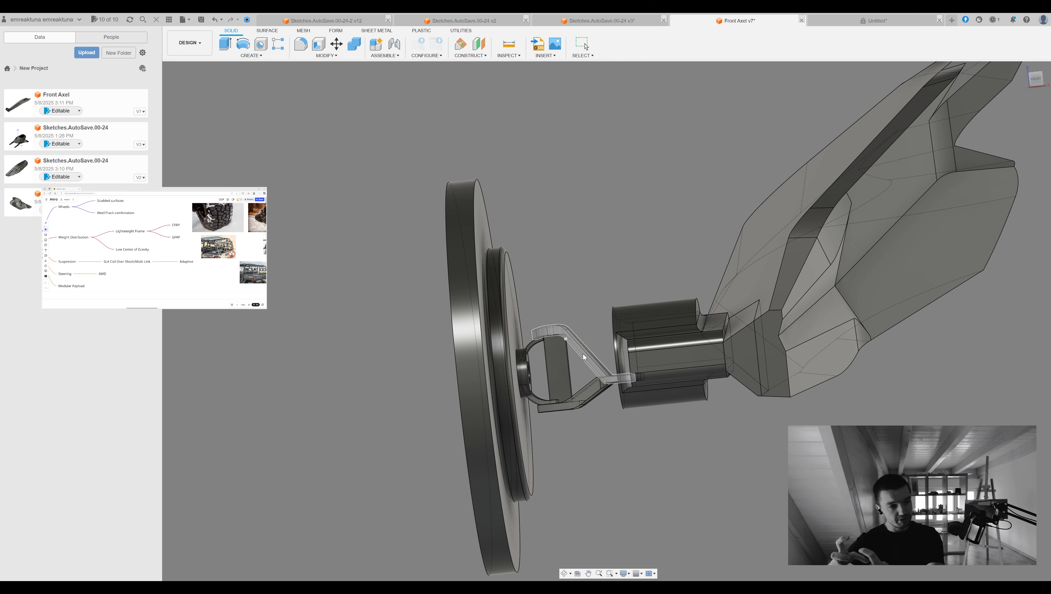
pyautogui.keyDown('shift'); pyautogui.moveTo(533, 350); pyautogui.dragTo(603, 273, button='middle'); pyautogui.keyUp('shift')
pyautogui.keyDown('shift'); pyautogui.moveTo(587, 331); pyautogui.dragTo(595, 287, button='middle'); pyautogui.keyUp('shift')
pyautogui.click(996, 171)
pyautogui.moveTo(520, 245); pyautogui.dragTo(561, 186, button='middle')
pyautogui.click(573, 308)
pyautogui.press('m')
pyautogui.keyDown('shift'); pyautogui.moveTo(490, 294); pyautogui.dragTo(521, 277, button='middle'); pyautogui.keyUp('shift')
pyautogui.click(521, 277)
pyautogui.click(1036, 79)
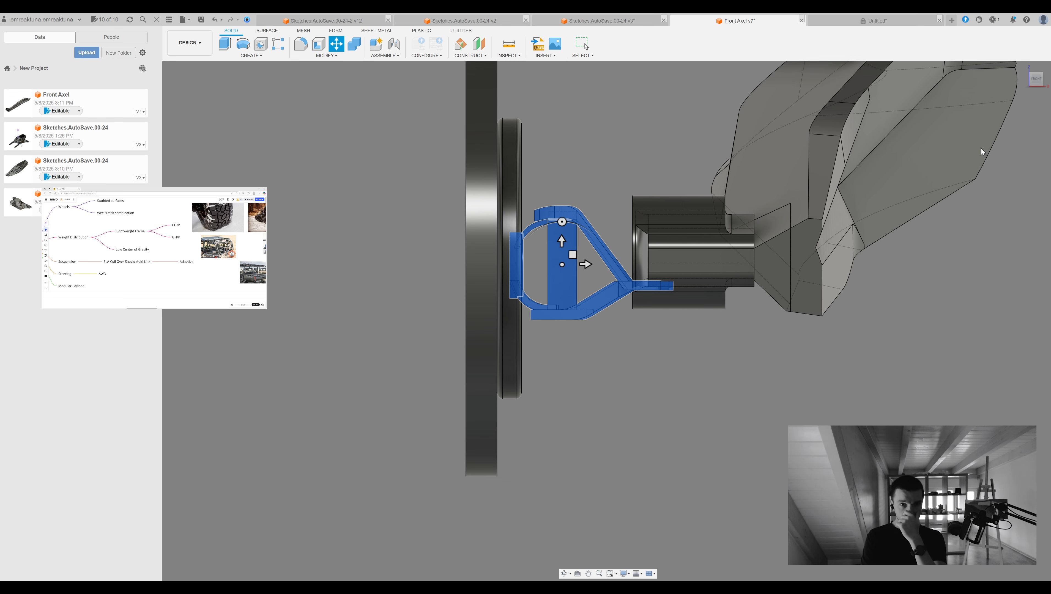
pyautogui.keyDown('shift'); pyautogui.moveTo(960, 161); pyautogui.dragTo(942, 176, button='middle'); pyautogui.keyUp('shift')
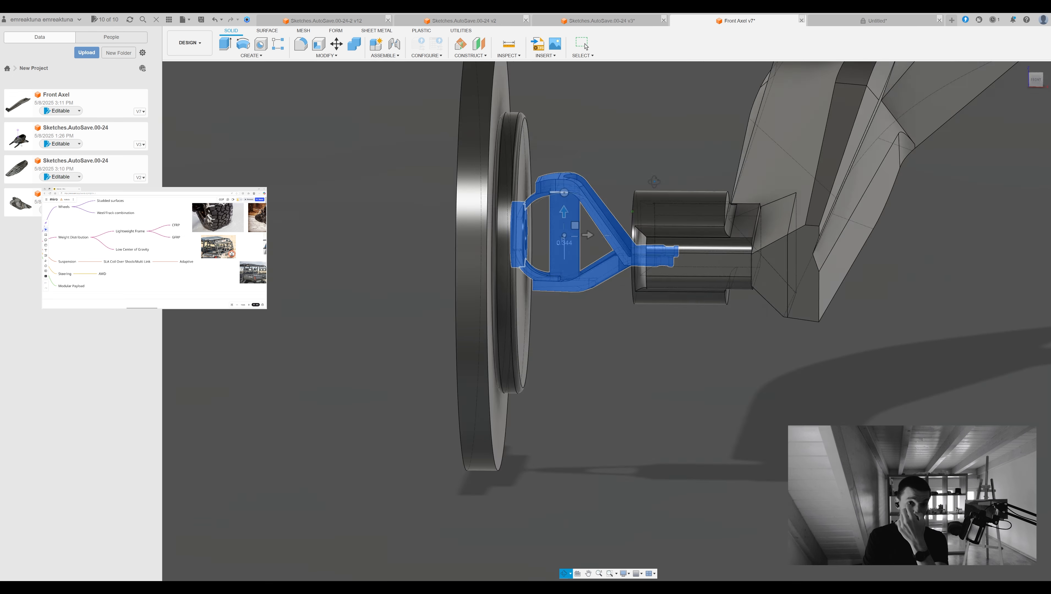
pyautogui.click(1036, 74)
pyautogui.keyDown('shift'); pyautogui.moveTo(623, 233); pyautogui.dragTo(529, 167, button='middle'); pyautogui.keyUp('shift')
pyautogui.press('Escape')
# Move the hub, hub arms, connecting block and links together to line them up with the axle housing
pyautogui.moveTo(529, 166)
pyautogui.mouseDown(button='middle')
pyautogui.moveTo(694, 164)
pyautogui.moveTo(509, 174)
pyautogui.mouseUp(button='middle')
pyautogui.keyDown('shift'); pyautogui.moveTo(398, 161); pyautogui.dragTo(576, 167, button='middle'); pyautogui.keyUp('shift')
pyautogui.click(575, 282)
pyautogui.click(1003, 137)
pyautogui.keyDown('shift'); pyautogui.moveTo(522, 354); pyautogui.dragTo(457, 370, button='middle'); pyautogui.keyUp('shift')
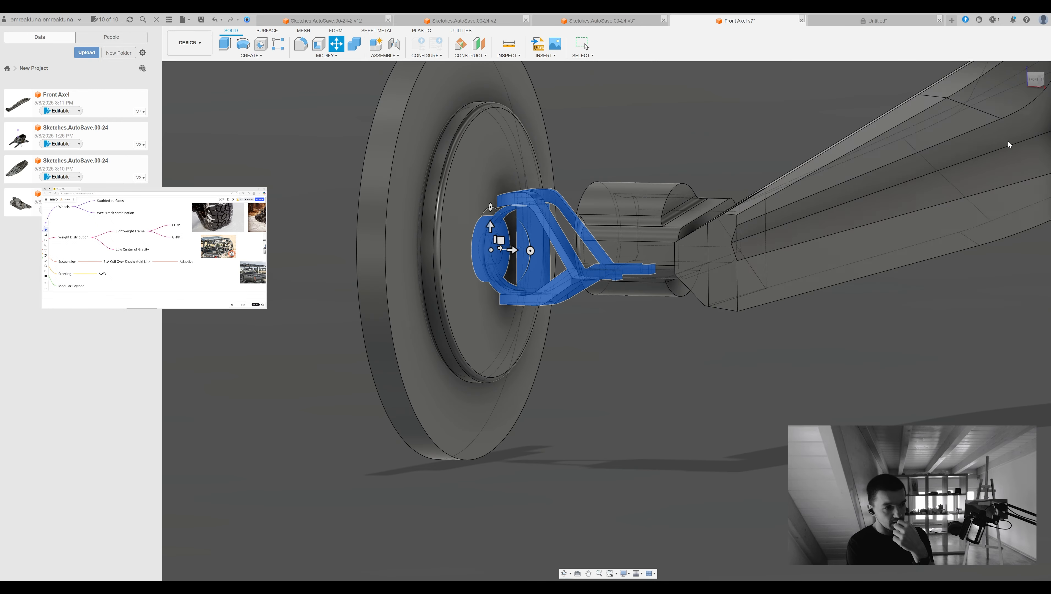
pyautogui.click(1008, 141)
# Try to offset the cylindrical face of the wheel hub
pyautogui.scroll(3, 506, 249)
pyautogui.click(497, 241)
pyautogui.keyDown('shift'); pyautogui.moveTo(497, 241); pyautogui.dragTo(561, 269, button='middle'); pyautogui.keyUp('shift')
pyautogui.press('Escape')
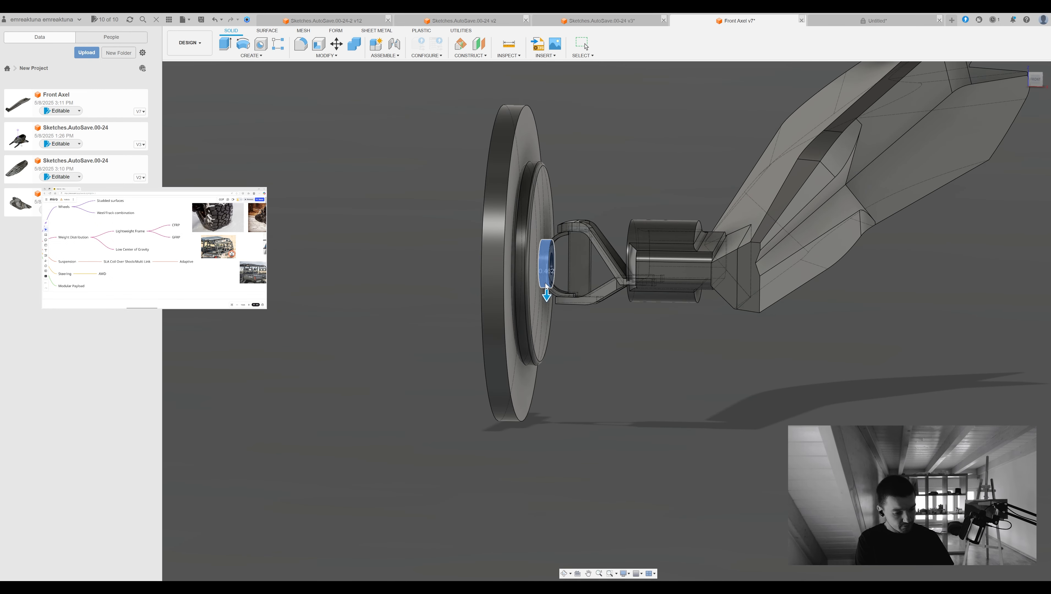
# Sketch a concentric circle on the wheel disc's inner face, offset inward from its edge to surround the hub
pyautogui.keyDown('shift'); pyautogui.moveTo(1007, 143); pyautogui.dragTo(520, 261, button='middle'); pyautogui.keyUp('shift')
pyautogui.click(520, 261)
pyautogui.press('e')
pyautogui.press('Escape')
pyautogui.press('s')
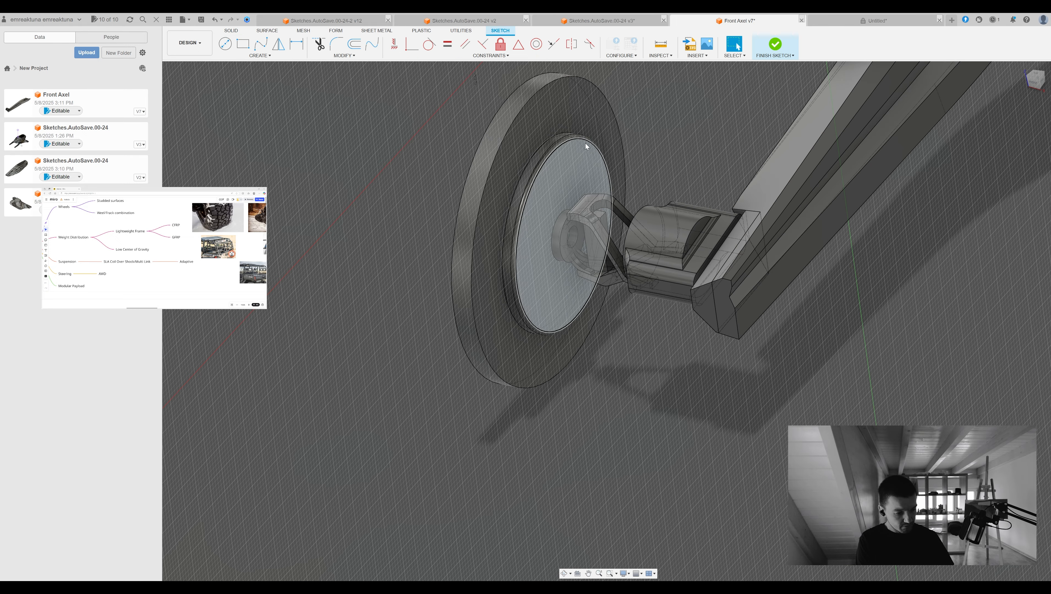
pyautogui.press('o')
pyautogui.click(585, 142)
pyautogui.moveTo(595, 92); pyautogui.dragTo(572, 204)
pyautogui.press('Return')
# Extrude-cut the circle around the hub into the wheel disc to form a shallow round recess
pyautogui.scroll(4, 572, 215)
pyautogui.click(575, 213)
pyautogui.press('e')
pyautogui.moveTo(603, 273); pyautogui.dragTo(507, 253)
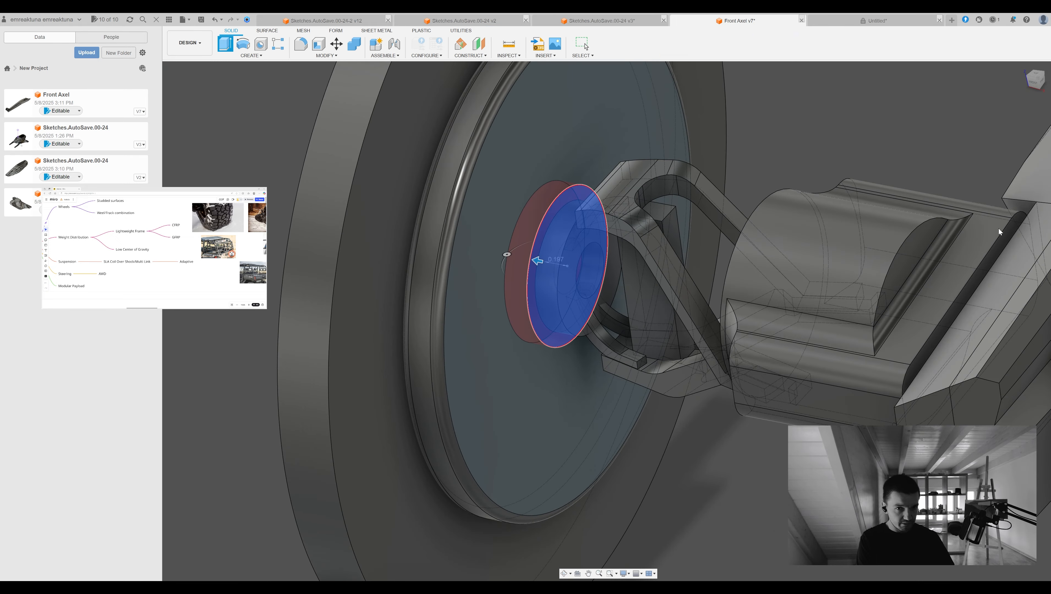
pyautogui.press('Return')
# Examine how the hub arms and links meet the recessed wheel face
pyautogui.click(645, 146)
pyautogui.press('Escape')
pyautogui.scroll(-4, 708, 266)
pyautogui.keyDown('shift'); pyautogui.moveTo(707, 266); pyautogui.dragTo(695, 329, button='middle'); pyautogui.keyUp('shift')
pyautogui.scroll(4, 695, 329)
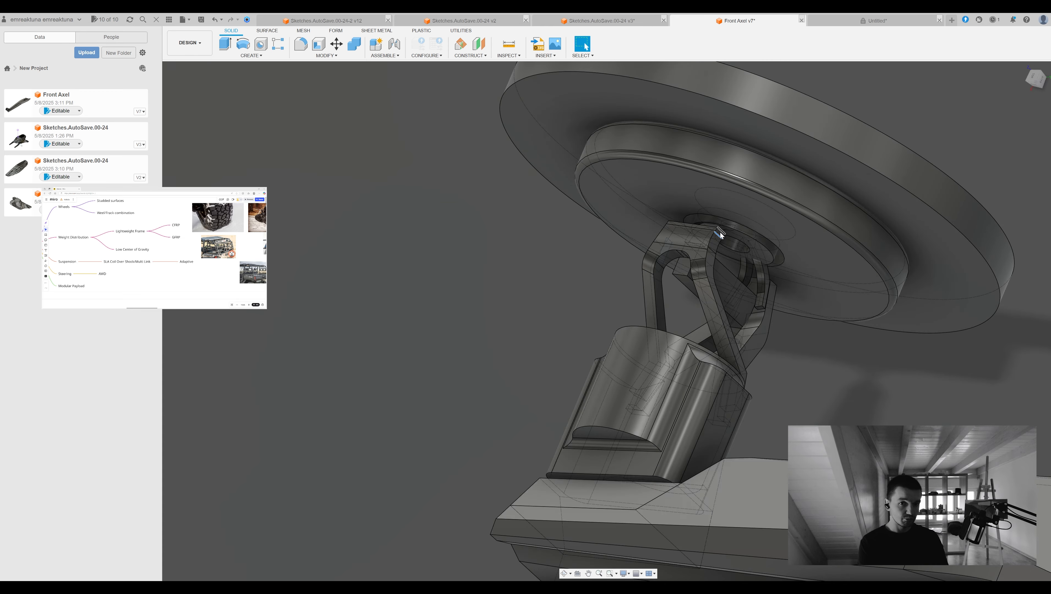
pyautogui.scroll(2, 728, 275)
pyautogui.click(777, 344)
pyautogui.keyDown('shift'); pyautogui.moveTo(776, 343); pyautogui.dragTo(497, 328, button='middle'); pyautogui.keyUp('shift')
pyautogui.press('Escape')
pyautogui.keyDown('shift'); pyautogui.moveTo(699, 352); pyautogui.dragTo(790, 292, button='middle'); pyautogui.keyUp('shift')
# Try to adjust the faces of the connecting block, and undo the last two changes
pyautogui.click(720, 335)
pyautogui.click(767, 422)
pyautogui.moveTo(767, 422); pyautogui.dragTo(700, 375, button='middle')
pyautogui.moveTo(699, 375); pyautogui.dragTo(715, 342)
pyautogui.press('Escape')
pyautogui.scroll(-1, 720, 236)
pyautogui.click(659, 242)
pyautogui.keyDown('shift'); pyautogui.moveTo(721, 236); pyautogui.dragTo(722, 206, button='middle'); pyautogui.keyUp('shift')
pyautogui.press('Escape')
pyautogui.click(641, 180)
pyautogui.keyDown('shift'); pyautogui.moveTo(641, 179); pyautogui.dragTo(578, 402, button='middle'); pyautogui.keyUp('shift')
pyautogui.hotkey('ctrl', 'z')
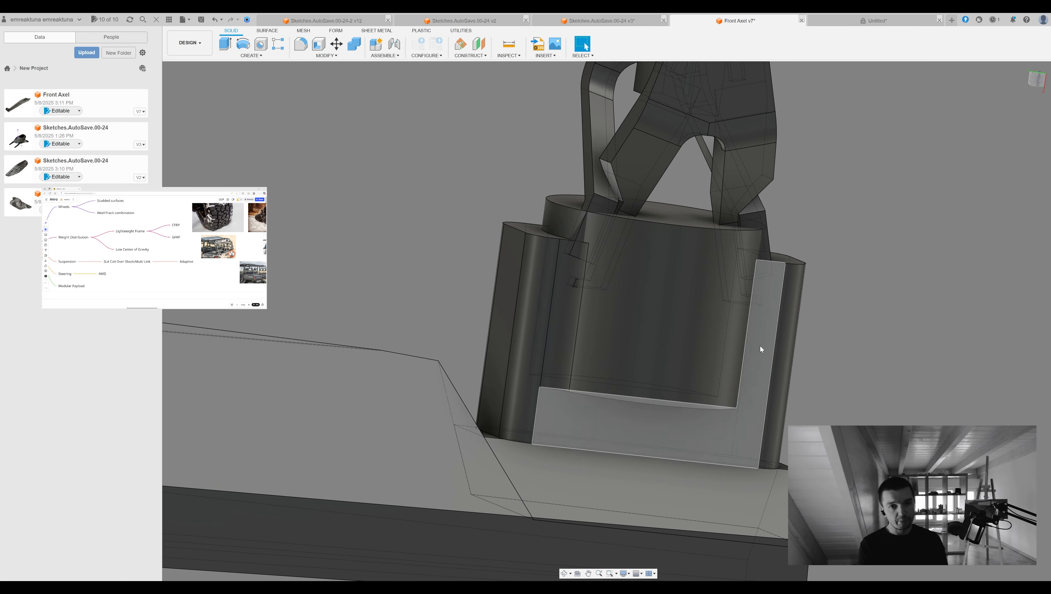
pyautogui.hotkey('ctrl', 'z')
# Press-pull a face of the connecting block by a small amount
pyautogui.keyDown('shift'); pyautogui.moveTo(631, 365); pyautogui.dragTo(701, 265, button='middle'); pyautogui.keyUp('shift')
pyautogui.click(702, 265)
pyautogui.press('q')
pyautogui.moveTo(704, 266); pyautogui.dragTo(711, 267)
pyautogui.press('Return')
pyautogui.keyDown('shift'); pyautogui.moveTo(712, 267); pyautogui.dragTo(585, 375, button='middle'); pyautogui.keyUp('shift')
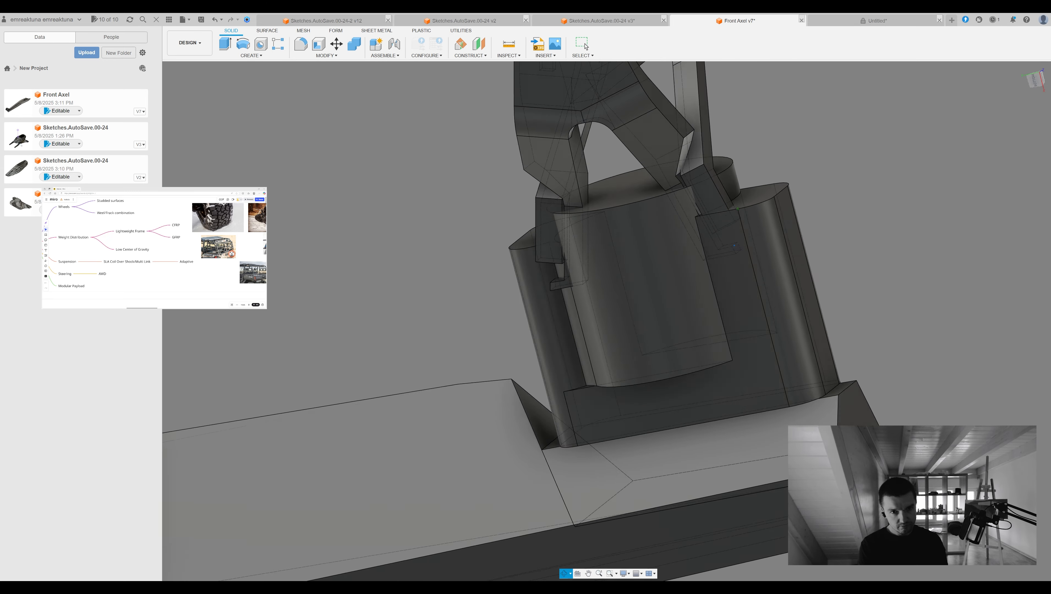
# Delete an unwanted face on the connecting block near its central cylinder
pyautogui.scroll(2, 586, 383)
pyautogui.press('q')
pyautogui.click(561, 175)
pyautogui.press('Escape')
pyautogui.keyDown('shift'); pyautogui.moveTo(585, 178); pyautogui.dragTo(587, 296, button='middle'); pyautogui.keyUp('shift')
pyautogui.click(586, 295)
pyautogui.press('Delete')
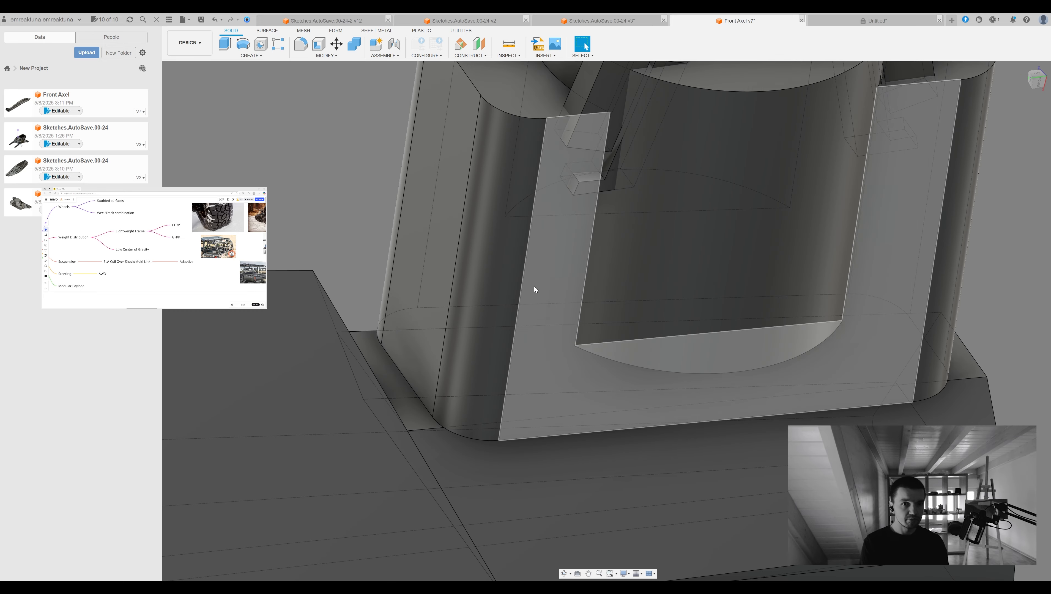
# Try to press-pull the connecting block's large cylindrical face
pyautogui.keyDown('shift'); pyautogui.moveTo(475, 238); pyautogui.dragTo(539, 171, button='middle'); pyautogui.keyUp('shift')
pyautogui.click(539, 170)
pyautogui.moveTo(539, 171); pyautogui.dragTo(556, 279, button='middle')
pyautogui.press('q')
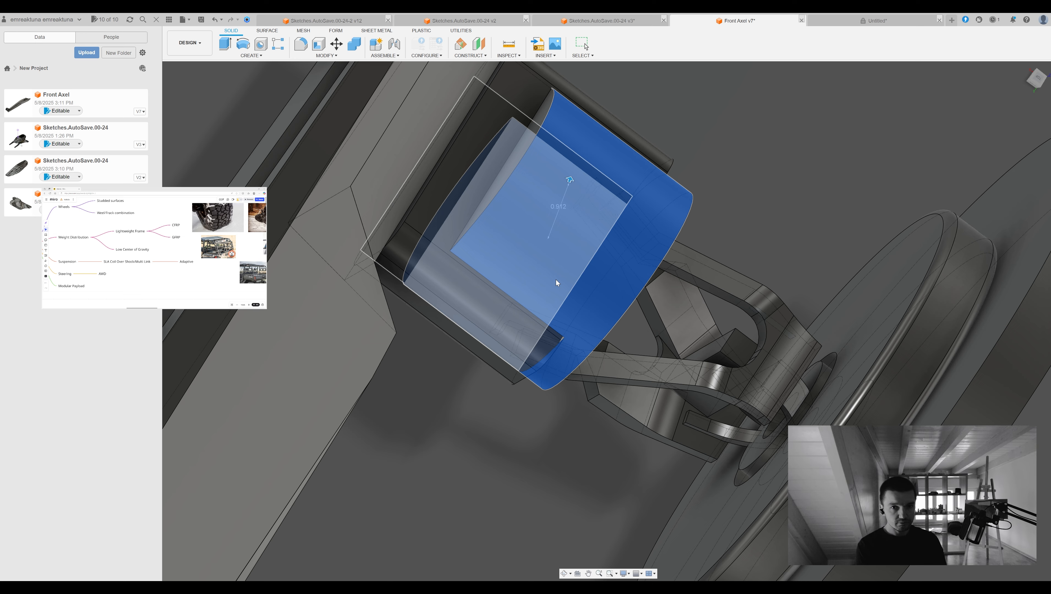
pyautogui.press('Escape')
# Examine the connecting block's round end face, the links and the wheel around them from several sides
pyautogui.keyDown('shift'); pyautogui.moveTo(535, 255); pyautogui.dragTo(662, 219, button='middle'); pyautogui.keyUp('shift')
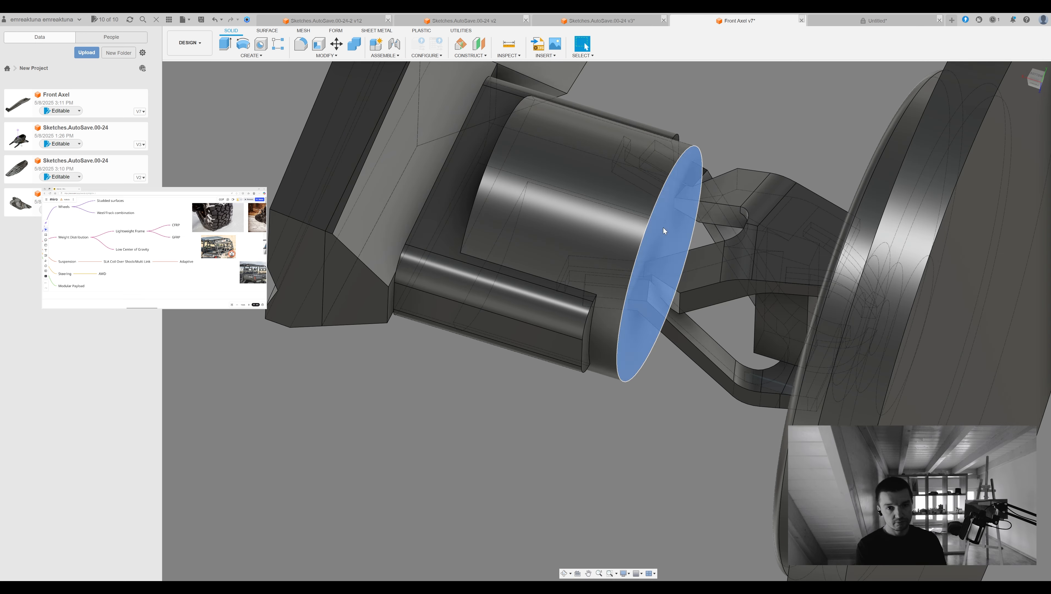
pyautogui.click(662, 219)
pyautogui.scroll(-3, 595, 280)
pyautogui.press('Escape')
pyautogui.moveTo(614, 268)
pyautogui.keyDown('shift'); pyautogui.mouseDown(button='middle')
pyautogui.moveTo(629, 333)
pyautogui.moveTo(654, 292)
pyautogui.moveTo(649, 268)
pyautogui.moveTo(612, 308)
pyautogui.moveTo(659, 373)
pyautogui.moveTo(657, 359)
pyautogui.moveTo(706, 359)
pyautogui.moveTo(737, 473)
pyautogui.moveTo(775, 410)
pyautogui.moveTo(734, 383)
pyautogui.moveTo(720, 447)
pyautogui.mouseUp(button='middle'); pyautogui.keyUp('shift')
pyautogui.scroll(3, 628, 292)
pyautogui.click(649, 268)
pyautogui.click(608, 314)
pyautogui.press('Escape')
pyautogui.scroll(3, 706, 359)
pyautogui.click(737, 474)
pyautogui.press('Escape')
pyautogui.scroll(-3, 758, 350)
pyautogui.keyDown('shift'); pyautogui.moveTo(758, 349); pyautogui.dragTo(742, 394, button='middle'); pyautogui.keyUp('shift')
pyautogui.press('Escape')
pyautogui.scroll(-2, 813, 277)
pyautogui.keyDown('shift'); pyautogui.moveTo(814, 277); pyautogui.dragTo(796, 328, button='middle'); pyautogui.keyUp('shift')
pyautogui.scroll(5, 796, 328)
pyautogui.click(795, 328)
pyautogui.scroll(-4, 1000, 150)
pyautogui.keyDown('shift'); pyautogui.moveTo(999, 150); pyautogui.dragTo(612, 246, button='middle'); pyautogui.keyUp('shift')
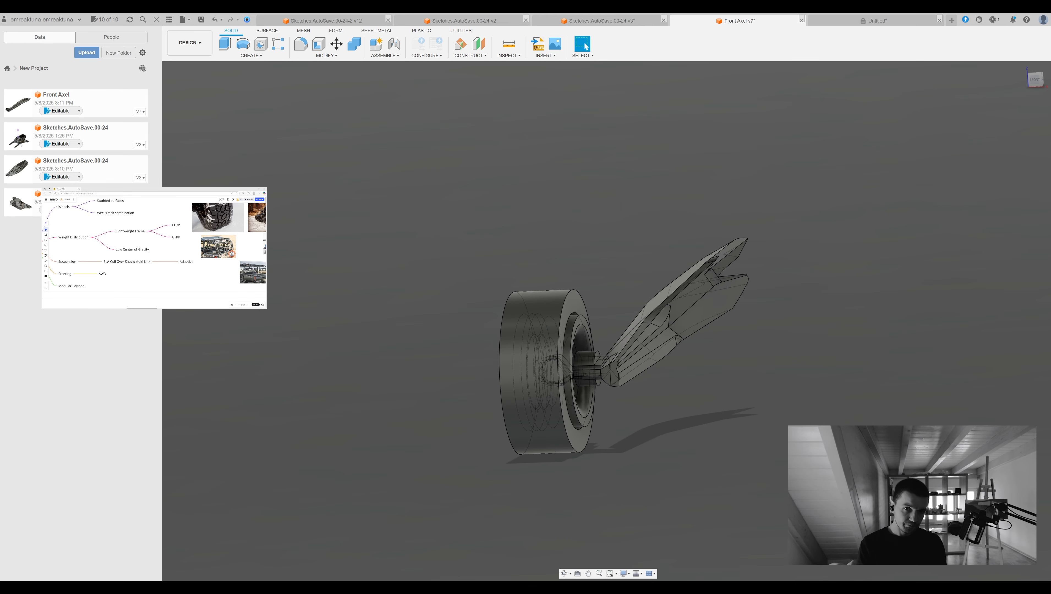
# Copy the wheel, hub, links and connecting block from the Front Axel design into the untitled design
pyautogui.keyDown('shift'); pyautogui.moveTo(1000, 144); pyautogui.dragTo(743, 226, button='middle'); pyautogui.keyUp('shift')
pyautogui.click(837, 22)
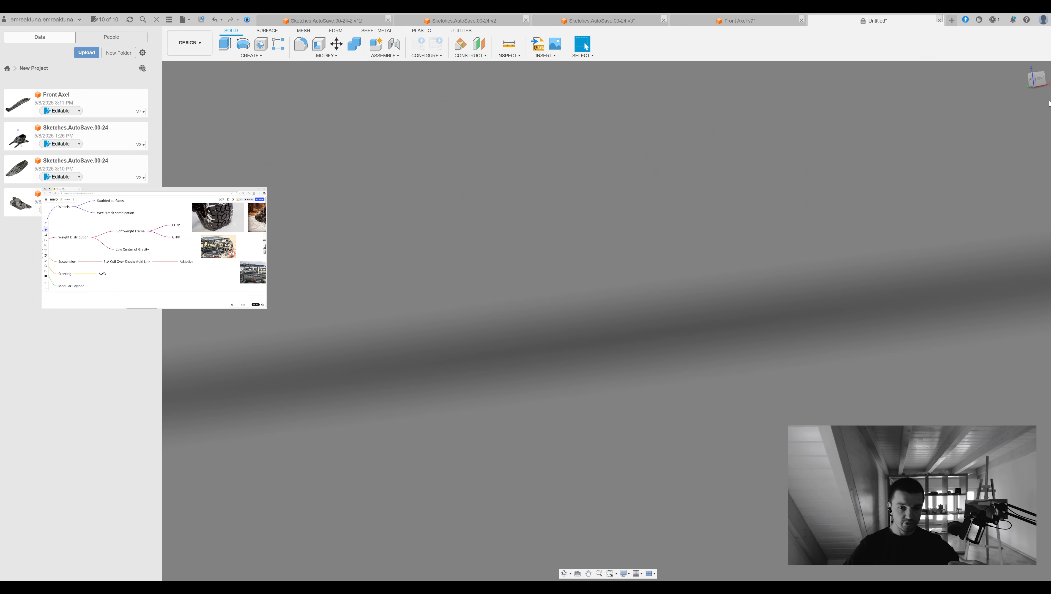
pyautogui.click(736, 20)
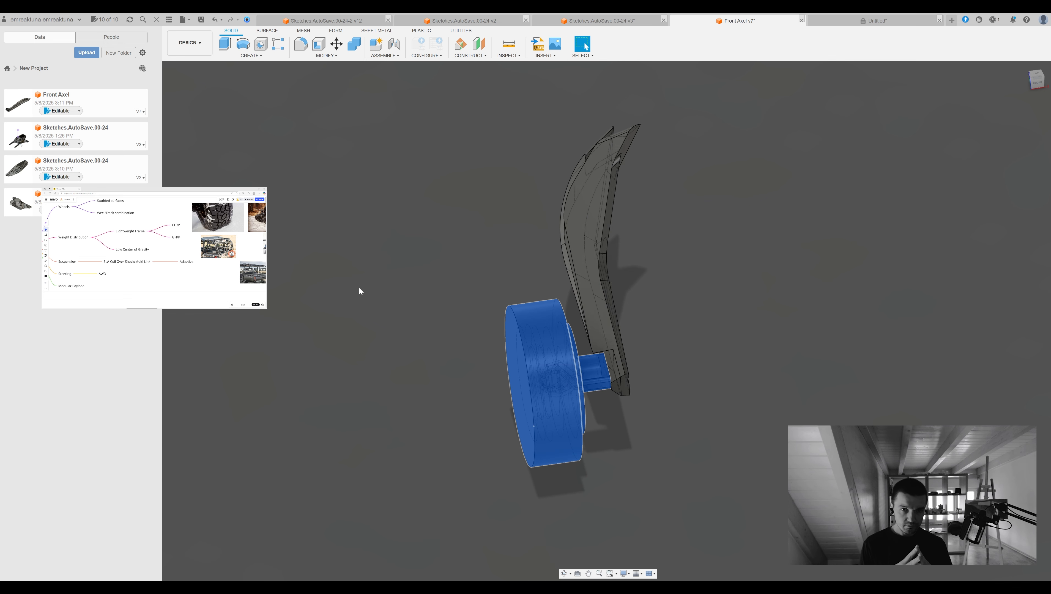
pyautogui.hotkey('ctrl', 'Tab')
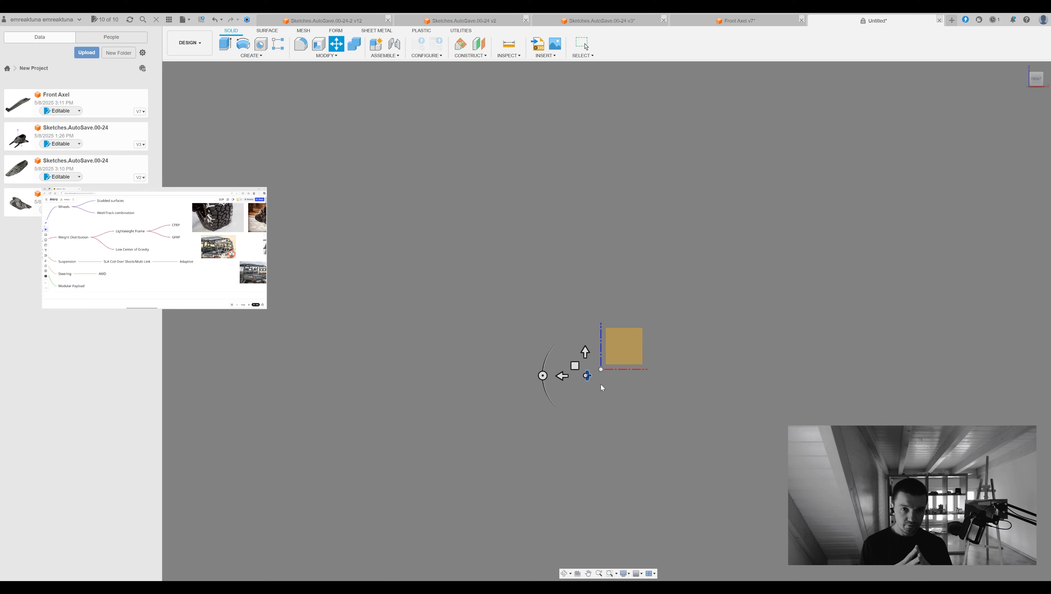
pyautogui.scroll(3, 570, 362)
pyautogui.keyDown('shift'); pyautogui.moveTo(570, 361); pyautogui.dragTo(505, 346, button='middle'); pyautogui.keyUp('shift')
pyautogui.press('Escape')
# Isolate the connecting block by hiding the wheel, hub and link bodies around it
pyautogui.scroll(5, 527, 358)
pyautogui.click(505, 345)
pyautogui.press('m')
pyautogui.press('Escape')
pyautogui.keyDown('shift'); pyautogui.moveTo(624, 267); pyautogui.dragTo(981, 246, button='middle'); pyautogui.keyUp('shift')
pyautogui.doubleClick(603, 296)
pyautogui.keyDown('shift'); pyautogui.moveTo(604, 296); pyautogui.dragTo(624, 258, button='middle'); pyautogui.keyUp('shift')
pyautogui.press('Escape')
pyautogui.keyDown('shift'); pyautogui.moveTo(463, 214); pyautogui.dragTo(457, 245, button='middle'); pyautogui.keyUp('shift')
pyautogui.click(336, 143)
pyautogui.press('v')
pyautogui.keyDown('shift'); pyautogui.moveTo(336, 144); pyautogui.dragTo(648, 201, button='middle'); pyautogui.keyUp('shift')
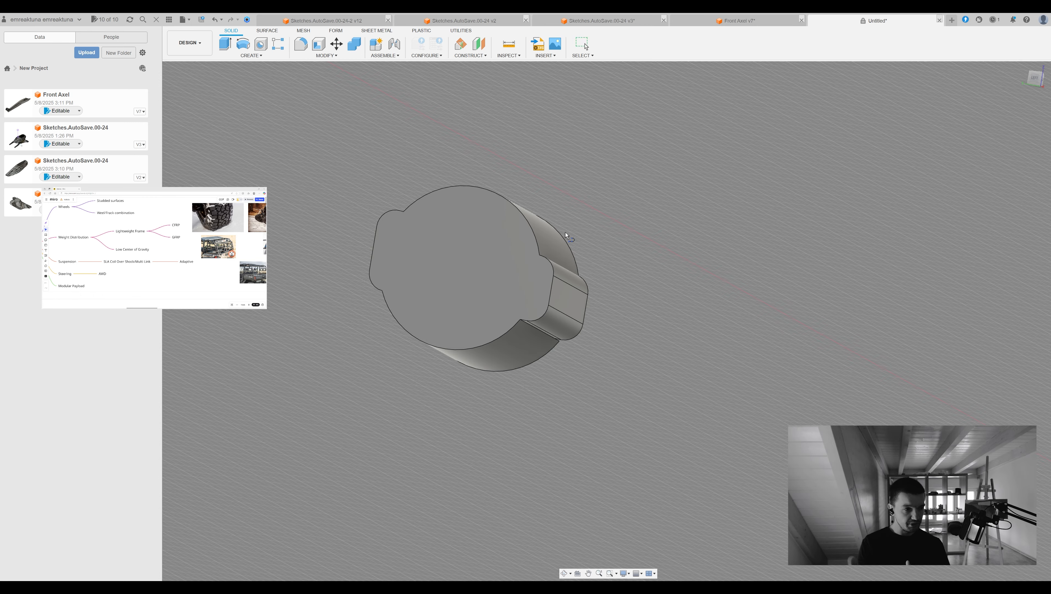
# Sketch a circle following the round outline of the connecting block's end face, and extrude it along the block
pyautogui.click(1036, 82)
pyautogui.press('c')
pyautogui.press('Escape')
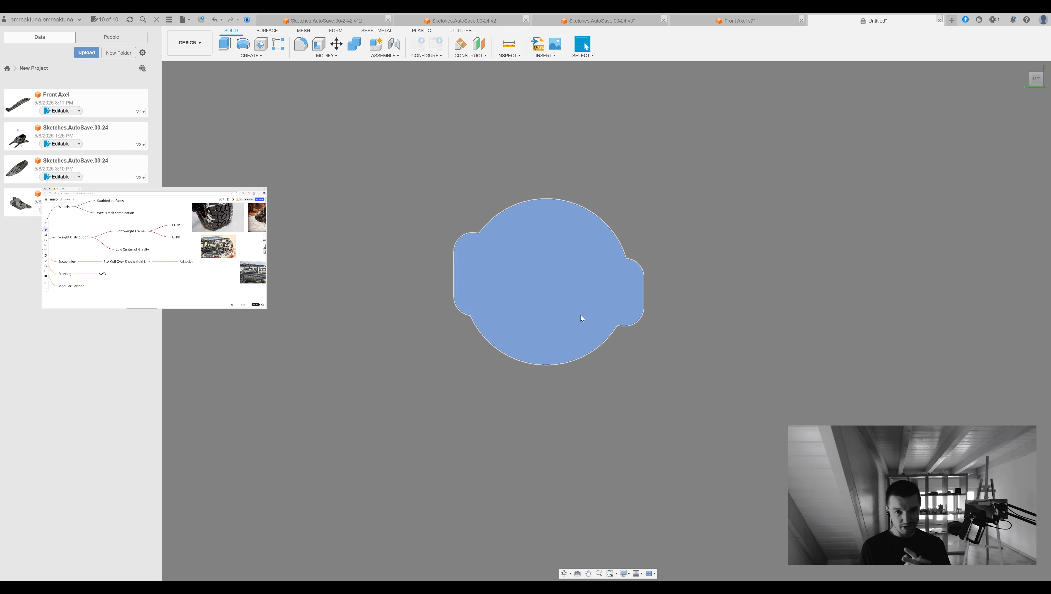
pyautogui.click(582, 317)
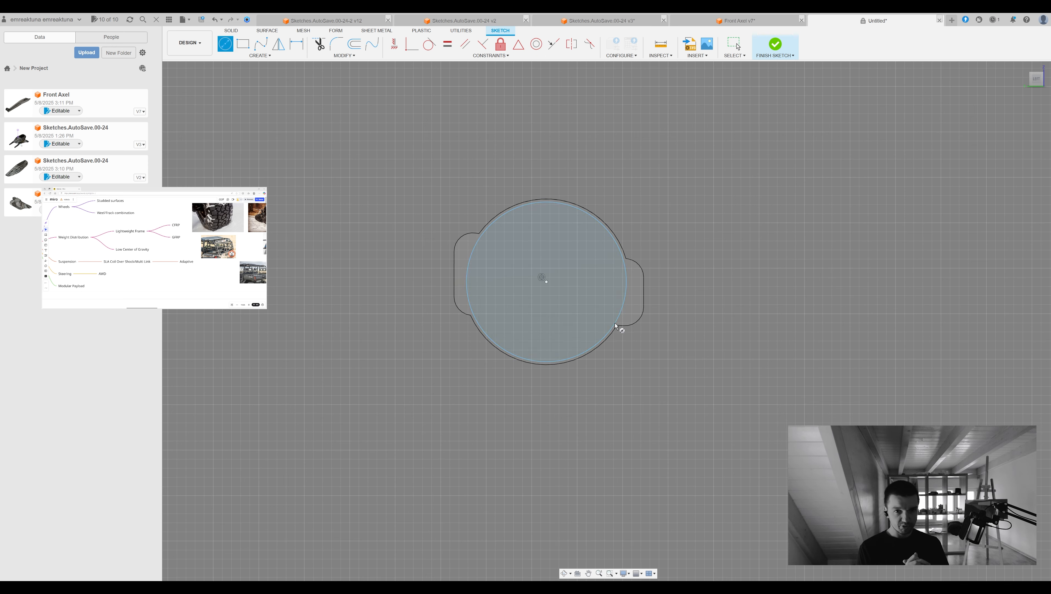
pyautogui.press('e')
pyautogui.press('Return')
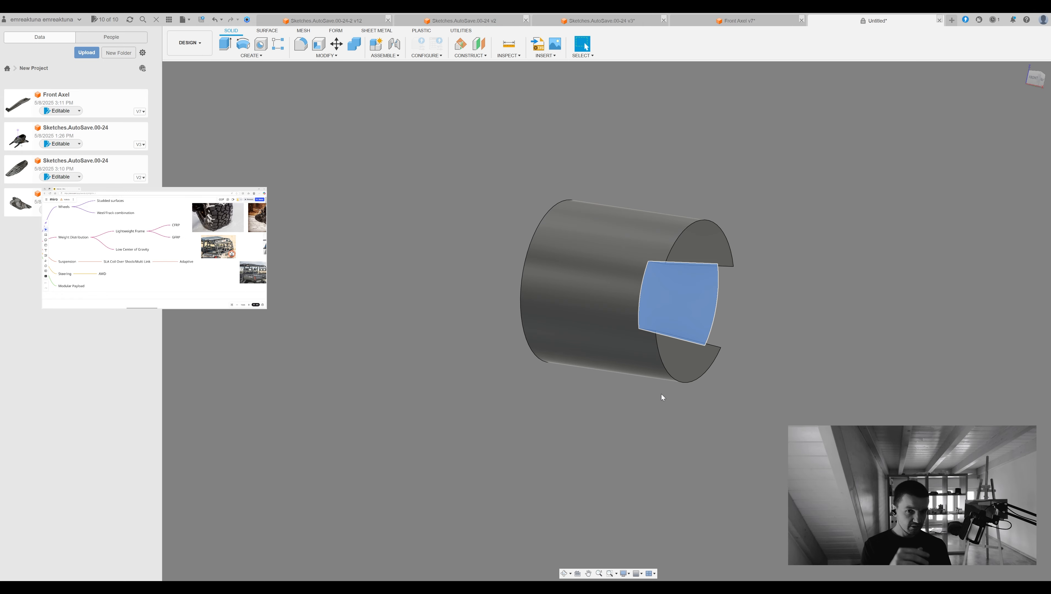
pyautogui.keyDown('shift'); pyautogui.moveTo(663, 397); pyautogui.dragTo(615, 288, button='middle'); pyautogui.keyUp('shift')
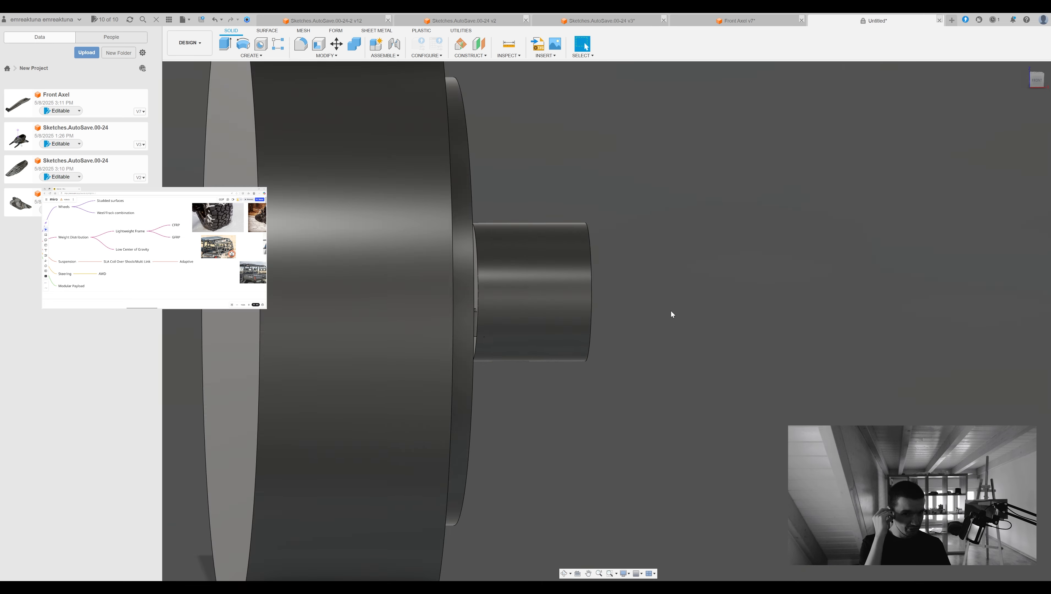
pyautogui.scroll(-3, 671, 311)
pyautogui.keyDown('shift'); pyautogui.moveTo(671, 311); pyautogui.dragTo(616, 222, button='middle'); pyautogui.keyUp('shift')
pyautogui.scroll(-3, 616, 222)
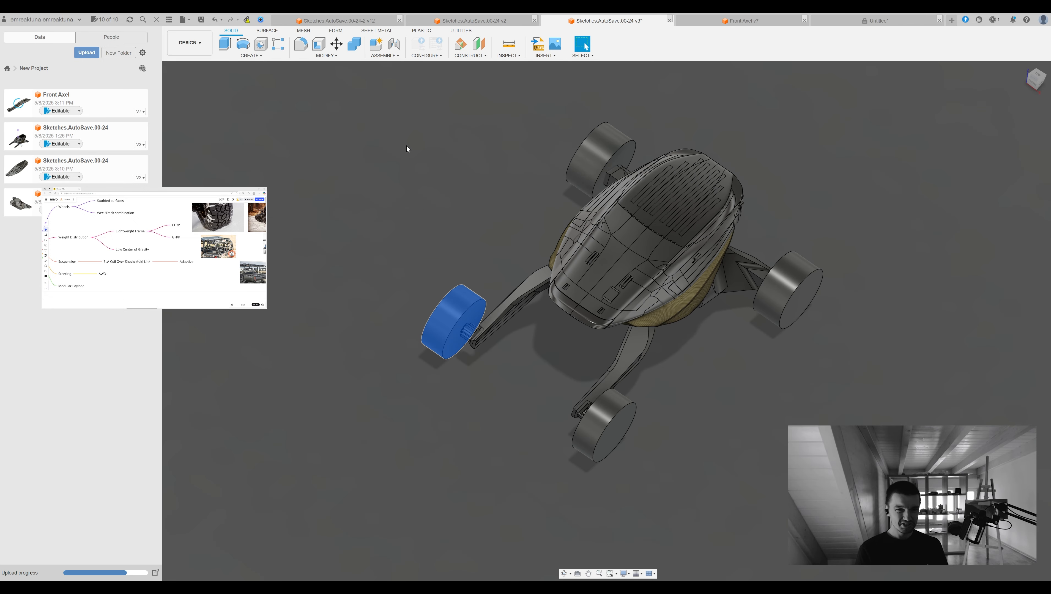
# Switch to the vehicle assembly and move the wheel into place at the front axle's outer end
pyautogui.click(523, 20)
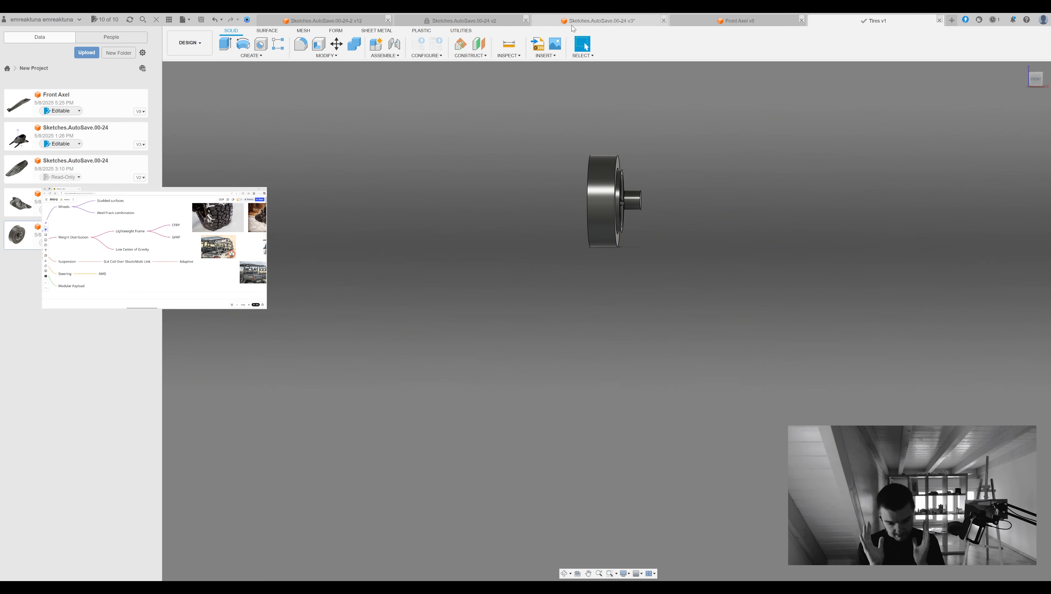
pyautogui.click(573, 25)
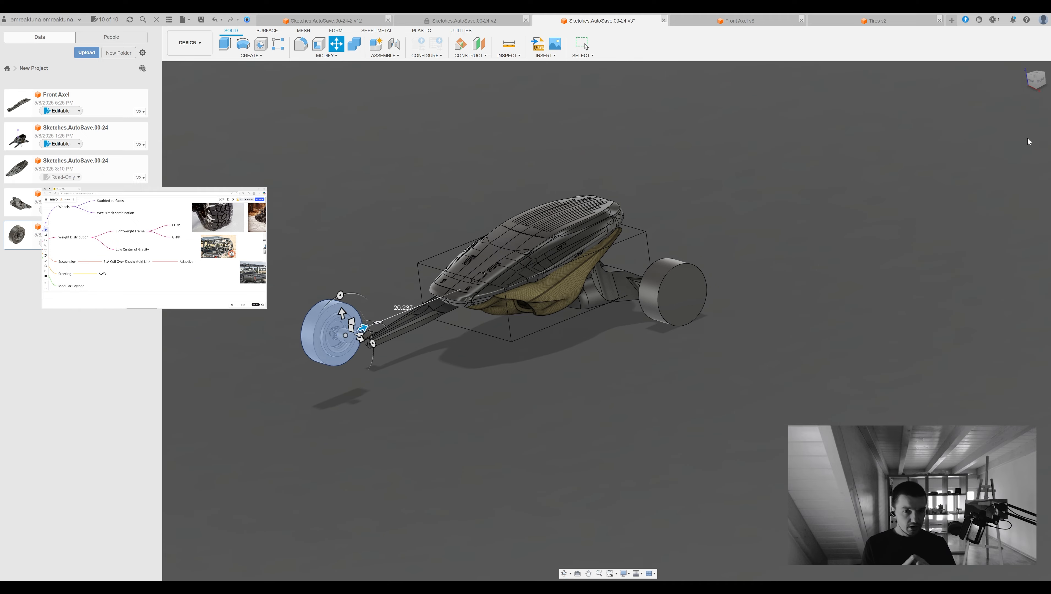
pyautogui.keyDown('shift'); pyautogui.moveTo(433, 341); pyautogui.dragTo(543, 405, button='middle'); pyautogui.keyUp('shift')
pyautogui.moveTo(544, 405); pyautogui.dragTo(550, 406)
pyautogui.keyDown('shift'); pyautogui.moveTo(552, 410); pyautogui.dragTo(856, 333, button='middle'); pyautogui.keyUp('shift')
pyautogui.press('Return')
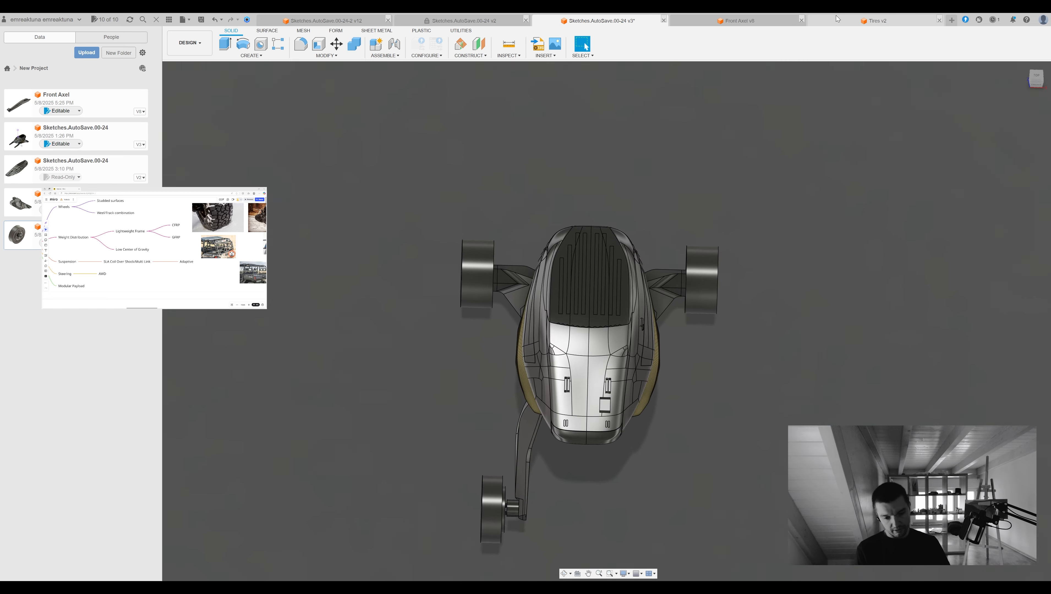
# Check the Tires design and close the Sketches.AutoSave.00-24 v2 document
pyautogui.click(874, 21)
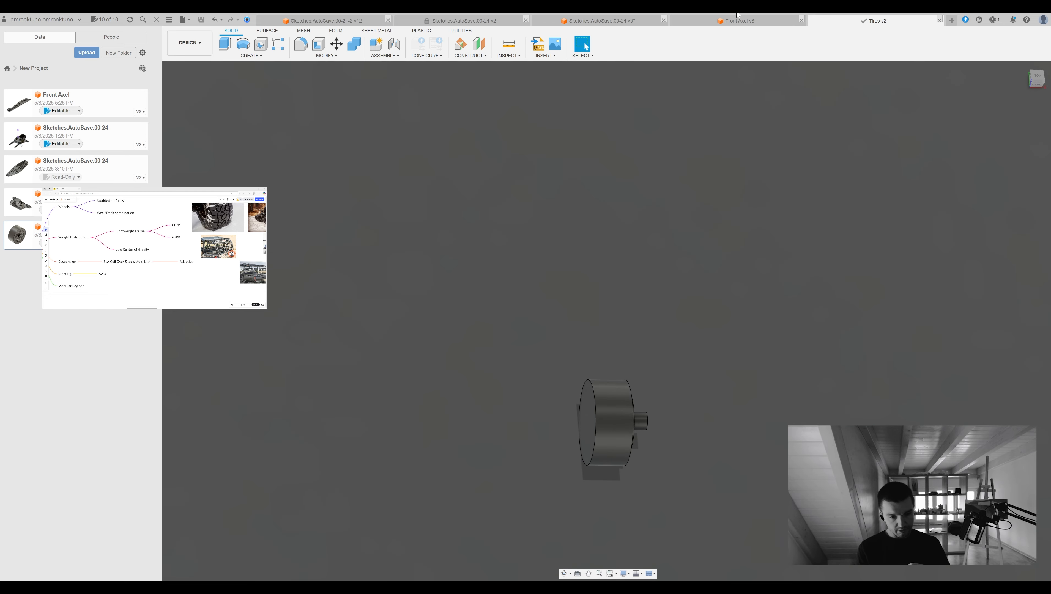
pyautogui.click(525, 20)
pyautogui.keyDown('shift'); pyautogui.moveTo(410, 289); pyautogui.dragTo(424, 293, button='middle'); pyautogui.keyUp('shift')
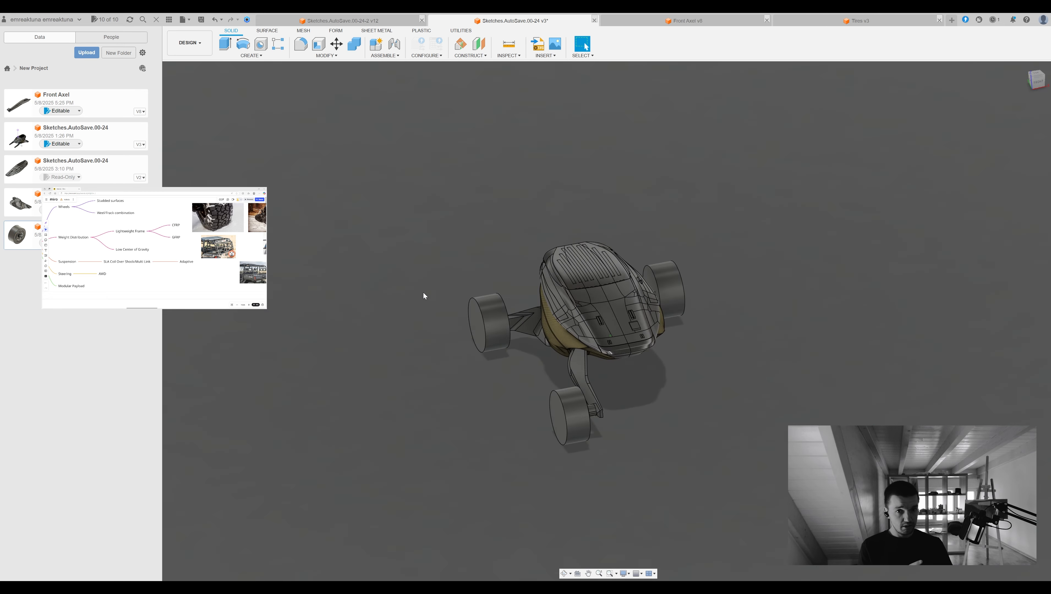
# Move a copy of the front wheel back along the vehicle by about 31.9, towards the rear wheel position
pyautogui.click(570, 416)
pyautogui.keyDown('shift'); pyautogui.moveTo(571, 416); pyautogui.dragTo(780, 293, button='middle'); pyautogui.keyUp('shift')
pyautogui.click(1035, 80)
pyautogui.press('m')
pyautogui.moveTo(837, 342); pyautogui.dragTo(475, 348)
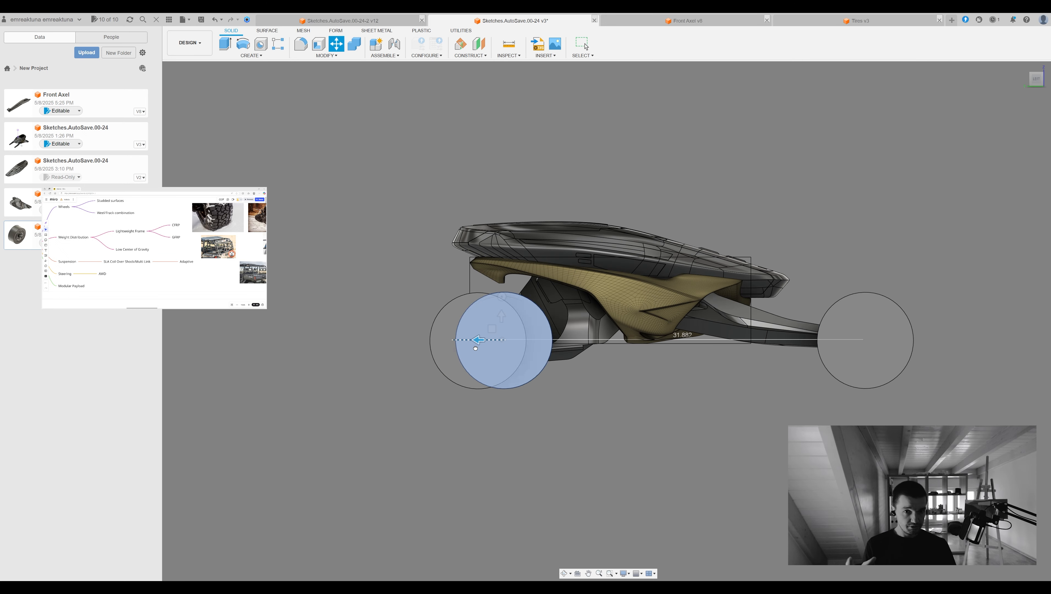
# Move the copied wheel sideways so its hub meets the outer end of the rear axle
pyautogui.keyDown('shift'); pyautogui.moveTo(571, 341); pyautogui.dragTo(952, 403, button='middle'); pyautogui.keyUp('shift')
pyautogui.click(858, 383)
pyautogui.press('m')
pyautogui.keyDown('shift'); pyautogui.moveTo(779, 397); pyautogui.dragTo(764, 402, button='middle'); pyautogui.keyUp('shift')
pyautogui.moveTo(814, 387); pyautogui.dragTo(807, 388)
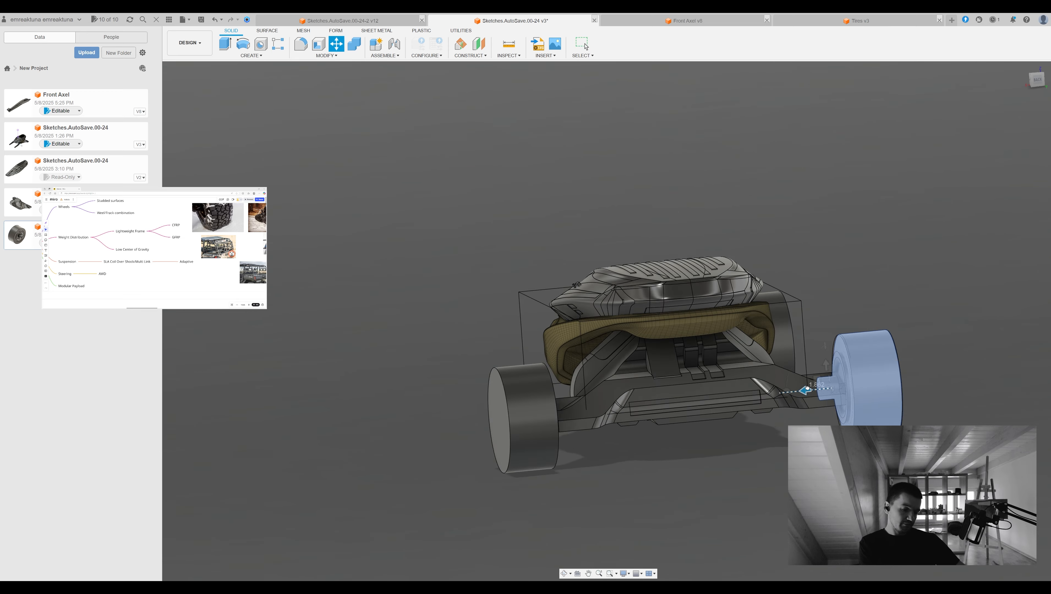
pyautogui.keyDown('shift'); pyautogui.moveTo(462, 290); pyautogui.dragTo(637, 301, button='middle'); pyautogui.keyUp('shift')
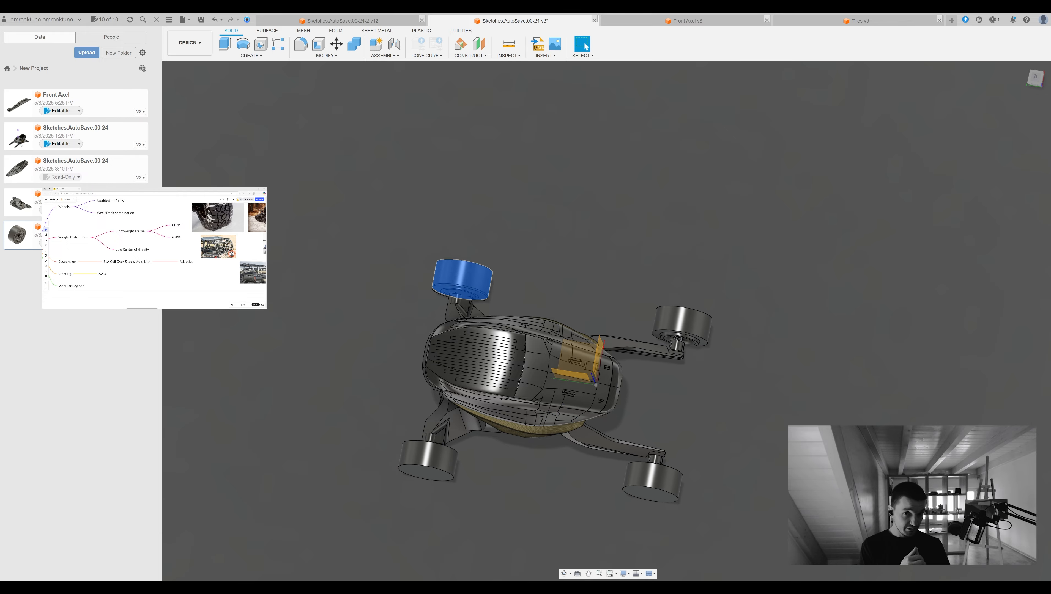
# Switch to the Sketches.AutoSave.00-24-2 design and examine the rear axle body's shape
pyautogui.keyDown('shift'); pyautogui.moveTo(637, 300); pyautogui.dragTo(731, 162, button='middle'); pyautogui.keyUp('shift')
pyautogui.scroll(3, 521, 228)
pyautogui.click(363, 20)
pyautogui.scroll(4, 628, 362)
pyautogui.keyDown('shift'); pyautogui.moveTo(628, 362); pyautogui.dragTo(647, 417, button='middle'); pyautogui.keyUp('shift')
pyautogui.scroll(-2, 648, 416)
pyautogui.scroll(2, 616, 241)
pyautogui.press('Return')
pyautogui.keyDown('shift'); pyautogui.moveTo(517, 119); pyautogui.dragTo(698, 480, button='middle'); pyautogui.keyUp('shift')
pyautogui.scroll(-2, 698, 479)
pyautogui.scroll(2, 658, 85)
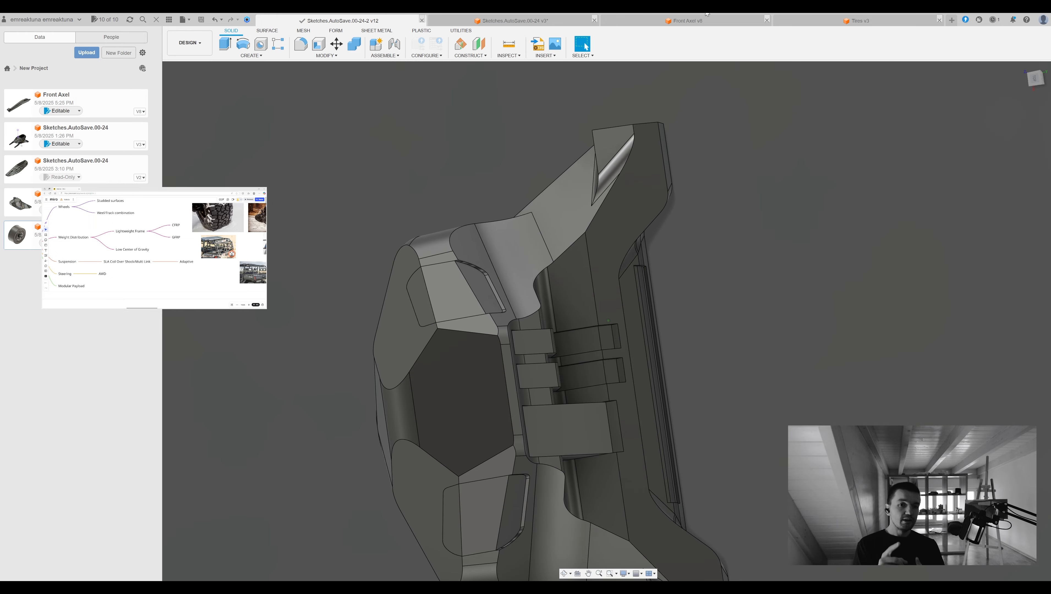
# Compare the rear axle in the vehicle assembly with its separate design, and return to the assembly
pyautogui.click(569, 25)
pyautogui.moveTo(499, 358)
pyautogui.keyDown('shift'); pyautogui.mouseDown(button='middle')
pyautogui.moveTo(603, 261)
pyautogui.moveTo(640, 285)
pyautogui.moveTo(689, 367)
pyautogui.mouseUp(button='middle'); pyautogui.keyUp('shift')
pyautogui.scroll(4, 689, 366)
pyautogui.scroll(-2, 689, 367)
pyautogui.click(362, 21)
pyautogui.click(602, 179)
pyautogui.moveTo(603, 179)
pyautogui.keyDown('shift'); pyautogui.mouseDown(button='middle')
pyautogui.moveTo(727, 141)
pyautogui.moveTo(770, 83)
pyautogui.mouseUp(button='middle'); pyautogui.keyUp('shift')
pyautogui.click(574, 21)
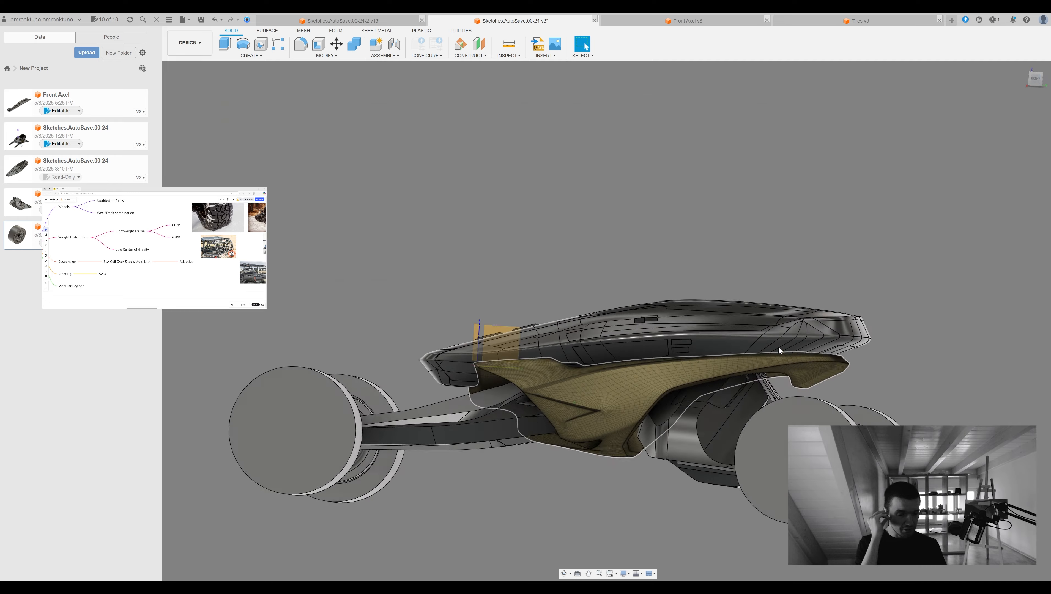
# Move the rear axle body slightly upward beneath the vehicle body, and switch to the Front Axel design
pyautogui.press('m')
pyautogui.press('Escape')
pyautogui.click(766, 335)
pyautogui.click(766, 400)
pyautogui.press('m')
pyautogui.moveTo(768, 381); pyautogui.dragTo(768, 373)
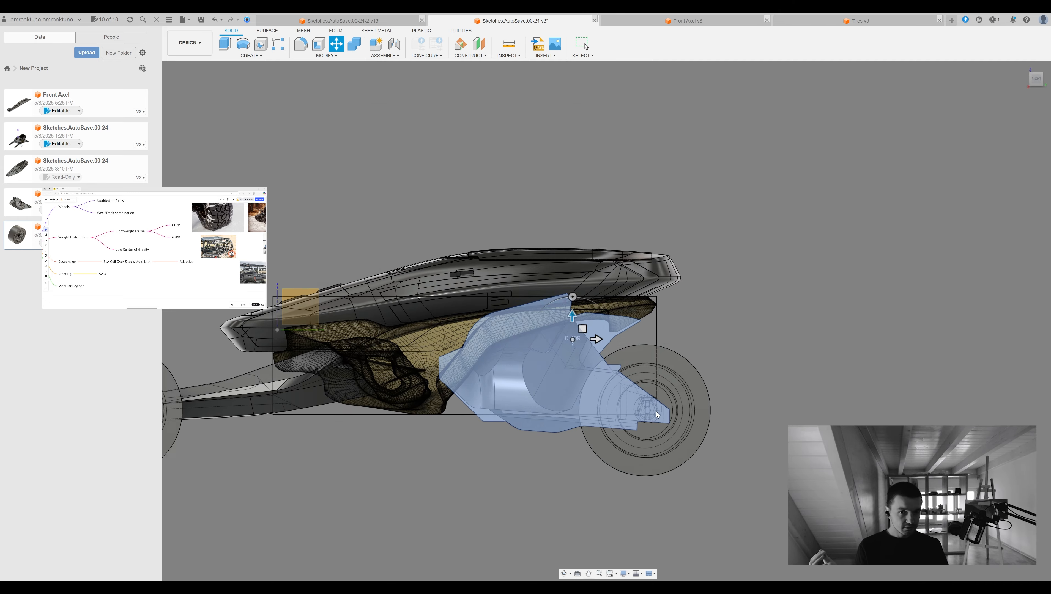
pyautogui.press('Return')
pyautogui.click(687, 21)
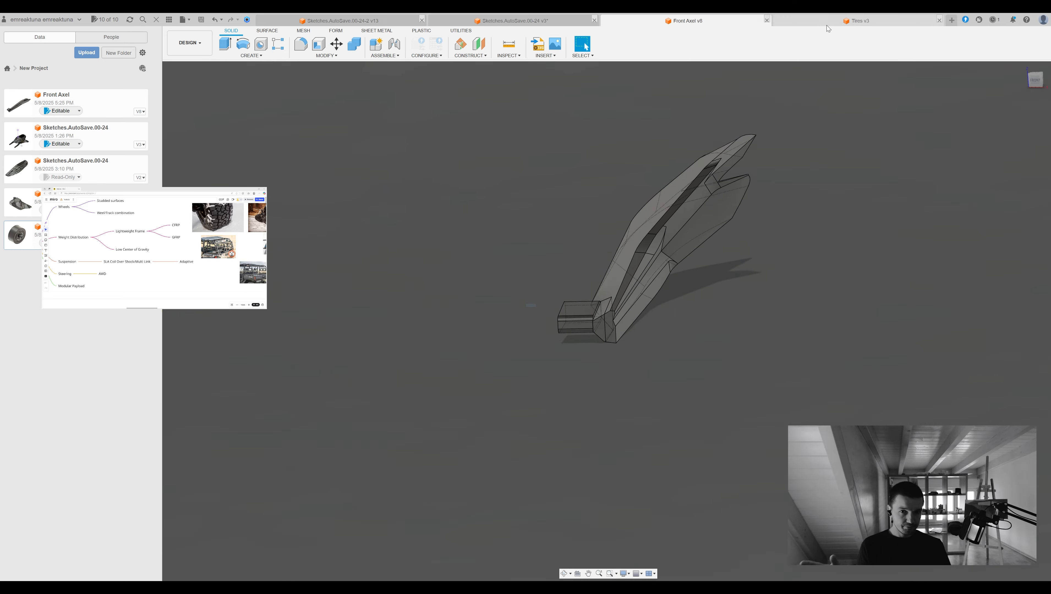
# Switch to the Sketches.AutoSave.00-24-2 design and fillet edges on the rear axle body
pyautogui.click(511, 20)
pyautogui.click(342, 20)
pyautogui.moveTo(494, 169); pyautogui.dragTo(423, 323, button='middle')
pyautogui.keyDown('shift'); pyautogui.moveTo(538, 491); pyautogui.dragTo(849, 333, button='middle'); pyautogui.keyUp('shift')
pyautogui.press('Return')
pyautogui.press('f')
pyautogui.click(884, 361)
pyautogui.moveTo(495, 100); pyautogui.dragTo(511, 117)
pyautogui.keyDown('shift'); pyautogui.moveTo(524, 166); pyautogui.dragTo(735, 299, button='middle'); pyautogui.keyUp('shift')
pyautogui.press('Return')
# Fillet the edge of the recess at one outer end of the rear axle body
pyautogui.keyDown('shift'); pyautogui.moveTo(726, 377); pyautogui.dragTo(778, 374, button='middle'); pyautogui.keyUp('shift')
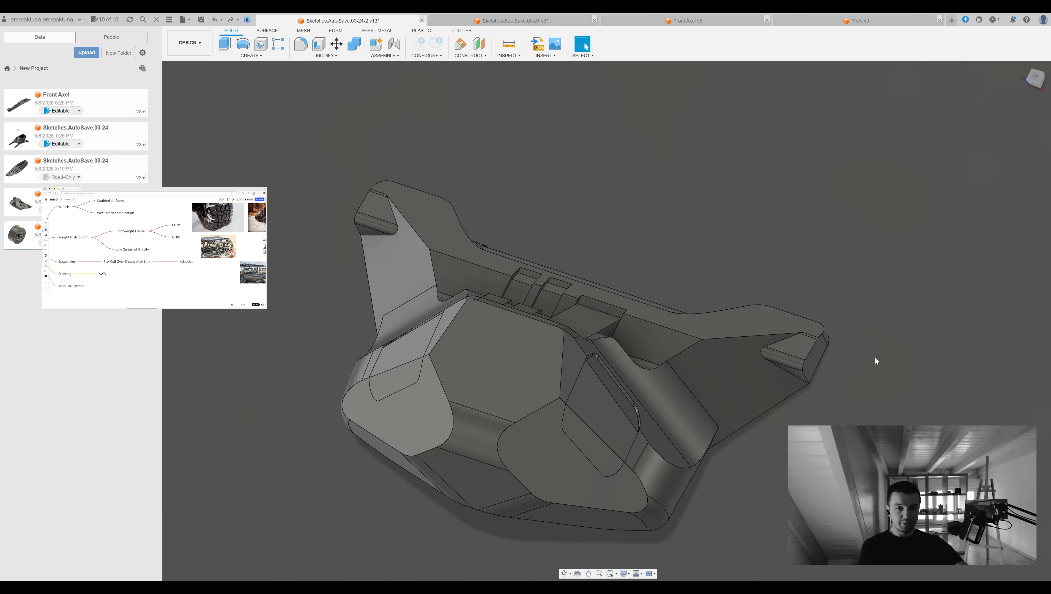
pyautogui.keyDown('shift'); pyautogui.moveTo(876, 358); pyautogui.dragTo(828, 329, button='middle'); pyautogui.keyUp('shift')
pyautogui.press('f')
pyautogui.click(770, 349)
pyautogui.keyDown('shift'); pyautogui.moveTo(770, 350); pyautogui.dragTo(851, 367, button='middle'); pyautogui.keyUp('shift')
pyautogui.scroll(4, 822, 366)
pyautogui.press('Return')
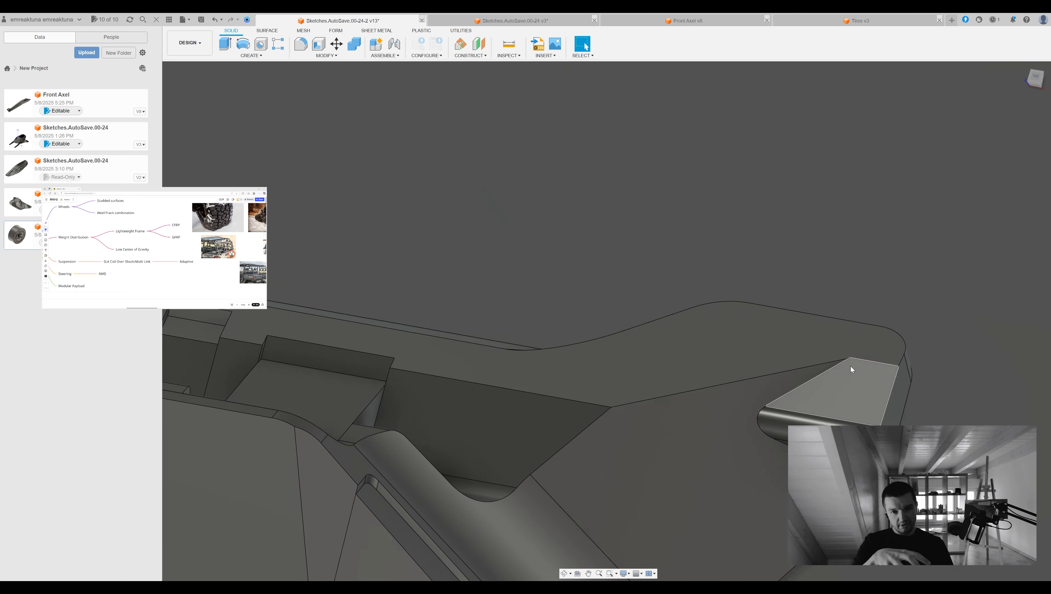
# Fillet the edges around the wheel mount at the rear axle's opposite outer end
pyautogui.scroll(-4, 851, 367)
pyautogui.scroll(5, 457, 187)
pyautogui.press('f')
pyautogui.click(528, 263)
pyautogui.keyDown('shift'); pyautogui.moveTo(528, 264); pyautogui.dragTo(640, 178, button='middle'); pyautogui.keyUp('shift')
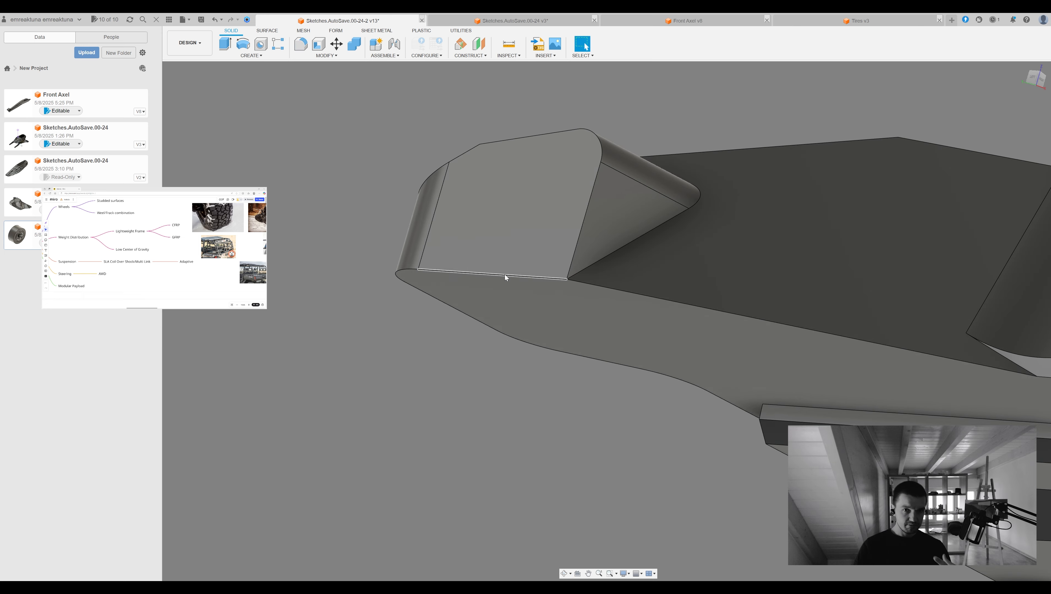
pyautogui.press('f')
pyautogui.click(584, 271)
pyautogui.keyDown('shift'); pyautogui.moveTo(583, 272); pyautogui.dragTo(266, 458, button='middle'); pyautogui.keyUp('shift')
pyautogui.scroll(-2, 615, 253)
pyautogui.click(677, 170)
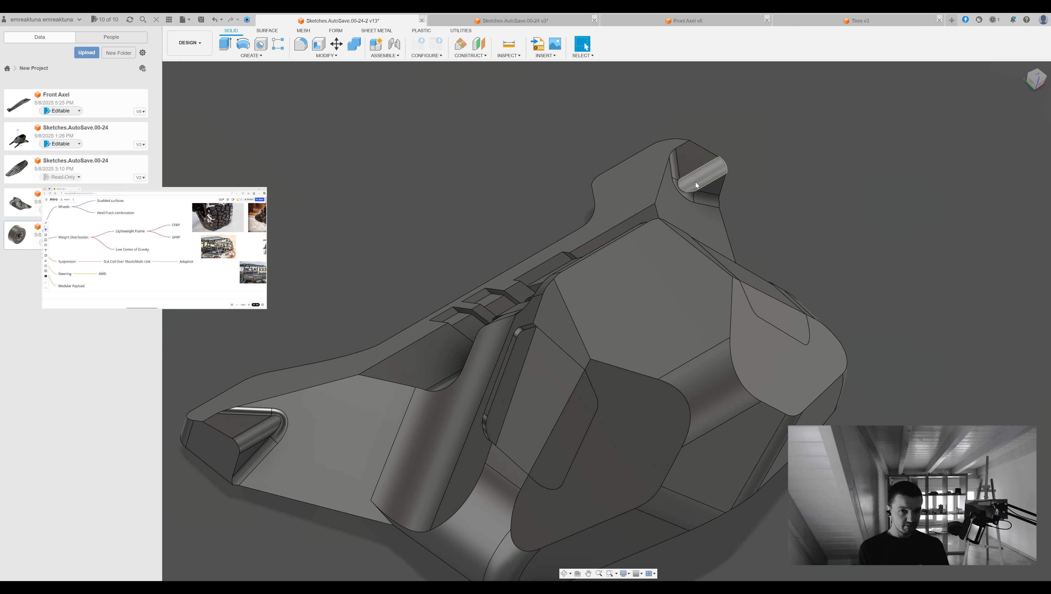
# Add further fillets to the remaining sharp edges of the rear axle body
pyautogui.moveTo(698, 182); pyautogui.dragTo(844, 121, button='middle')
pyautogui.click(408, 371)
pyautogui.press('Return')
pyautogui.keyDown('shift'); pyautogui.moveTo(713, 351); pyautogui.dragTo(564, 202, button='middle'); pyautogui.keyUp('shift')
pyautogui.click(483, 312)
pyautogui.press('f')
pyautogui.moveTo(563, 202); pyautogui.dragTo(554, 209)
pyautogui.keyDown('shift'); pyautogui.moveTo(553, 208); pyautogui.dragTo(684, 239, button='middle'); pyautogui.keyUp('shift')
pyautogui.press('f')
pyautogui.keyDown('shift'); pyautogui.moveTo(1010, 164); pyautogui.dragTo(770, 350, button='middle'); pyautogui.keyUp('shift')
# Examine the rear axle in the vehicle assembly, and return to the rear axle's separate design
pyautogui.press('Escape')
pyautogui.click(506, 25)
pyautogui.keyDown('shift'); pyautogui.moveTo(666, 187); pyautogui.dragTo(798, 244, button='middle'); pyautogui.keyUp('shift')
pyautogui.scroll(5, 871, 312)
pyautogui.hotkey('ctrl', 'Tab')
pyautogui.hotkey('ctrl', 'Tab')
pyautogui.hotkey('ctrl', 'Tab')
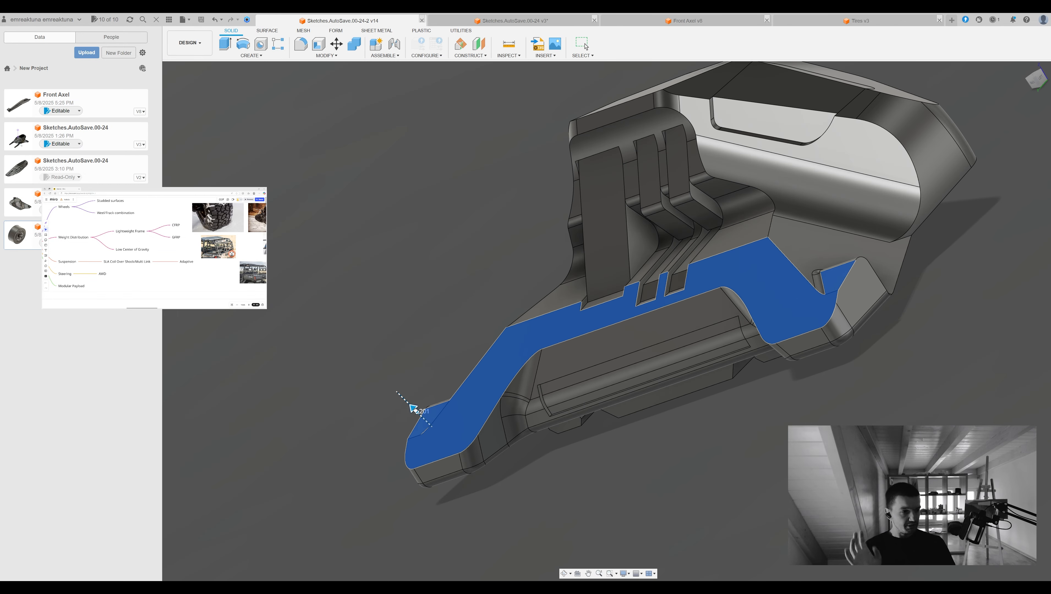
# Offset the rear axle's large flat face slightly, and update the vehicle assembly to the latest axle version
pyautogui.press('Return')
pyautogui.hotkey('ctrl', 'Tab')
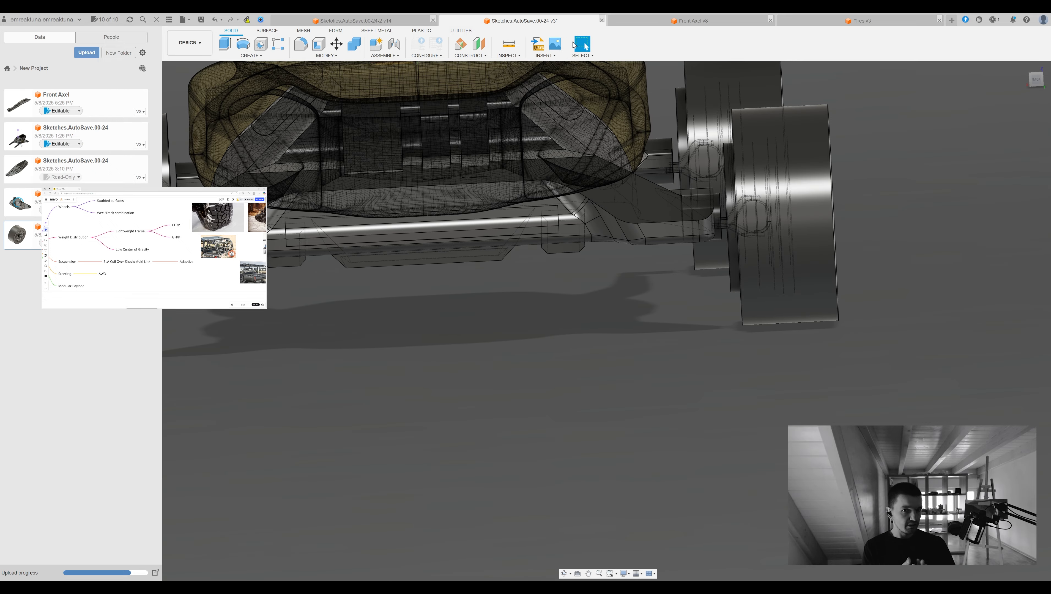
pyautogui.click(251, 24)
# Try to move the rear axle body beneath the vehicle body in the assembly
pyautogui.keyDown('shift'); pyautogui.moveTo(708, 270); pyautogui.dragTo(997, 113, button='middle'); pyautogui.keyUp('shift')
pyautogui.press('m')
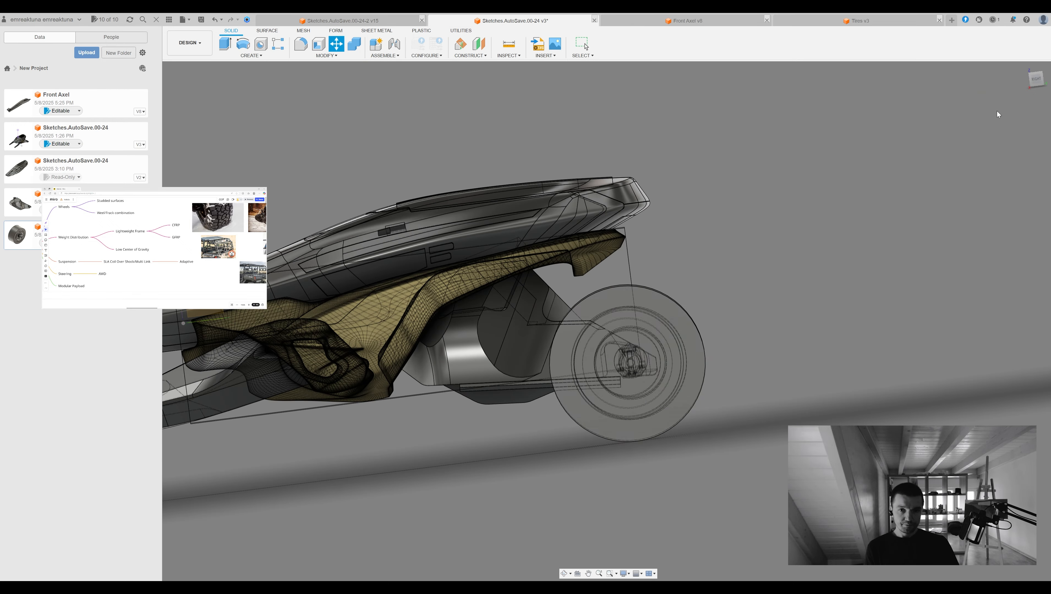
pyautogui.click(514, 402)
pyautogui.click(537, 277)
pyautogui.keyDown('shift'); pyautogui.moveTo(565, 328); pyautogui.dragTo(574, 374, button='middle'); pyautogui.keyUp('shift')
pyautogui.press('Escape')
pyautogui.moveTo(936, 292)
pyautogui.keyDown('shift'); pyautogui.mouseDown(button='middle')
pyautogui.moveTo(857, 263)
pyautogui.moveTo(828, 354)
pyautogui.moveTo(791, 188)
pyautogui.moveTo(782, 273)
pyautogui.moveTo(821, 286)
pyautogui.moveTo(463, 132)
pyautogui.mouseUp(button='middle'); pyautogui.keyUp('shift')
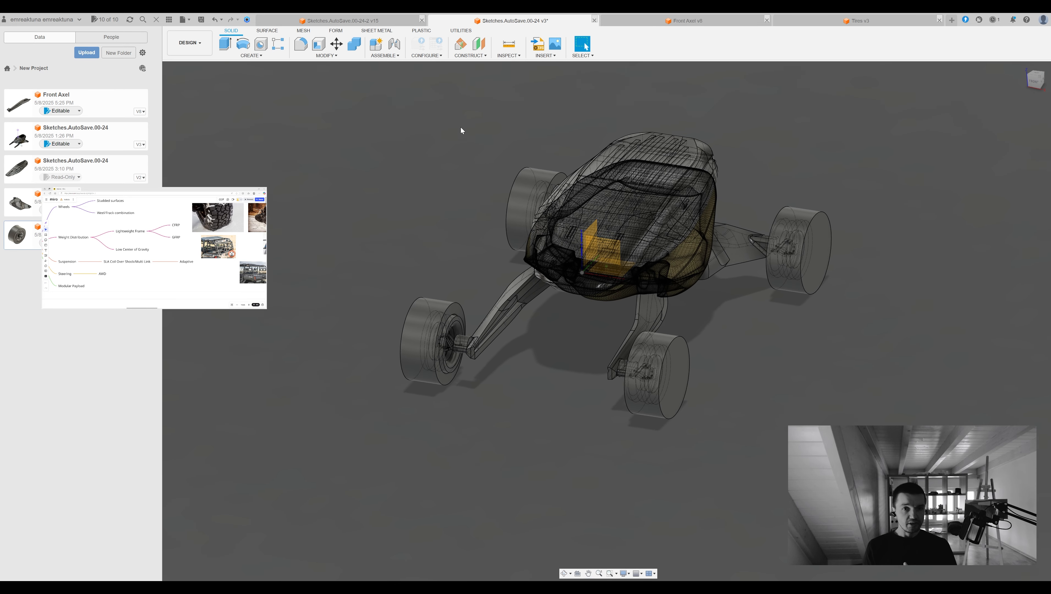
# Save the Tires design and update the wheels in the vehicle assembly to its latest version
pyautogui.hotkey('ctrl', 'Tab')
pyautogui.hotkey('ctrl', 'Tab')
pyautogui.keyDown('shift'); pyautogui.moveTo(627, 358); pyautogui.dragTo(854, 284, button='middle'); pyautogui.keyUp('shift')
pyautogui.hotkey('ctrl', 's')
pyautogui.click(478, 21)
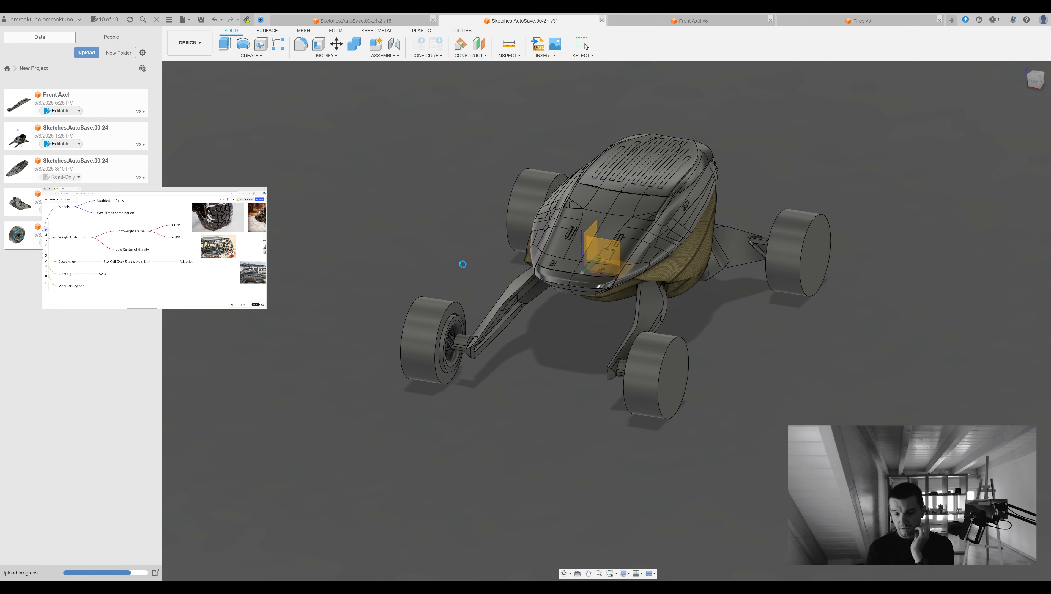
pyautogui.click(247, 20)
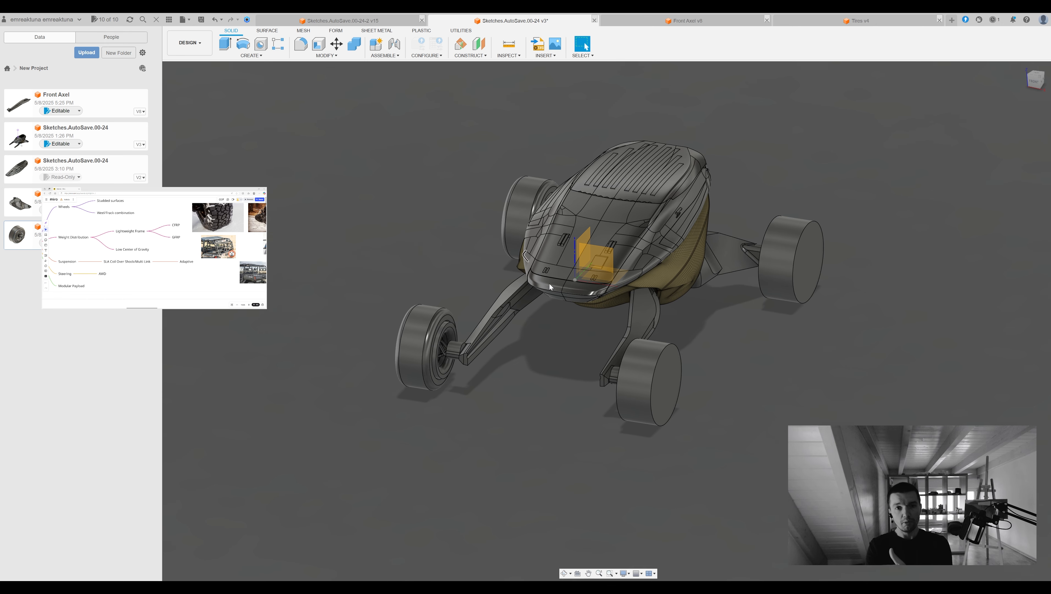
# Render the vehicle assembly in the canvas and frame it in a side view
pyautogui.keyDown('shift'); pyautogui.moveTo(235, 352); pyautogui.dragTo(826, 246, button='middle'); pyautogui.keyUp('shift')
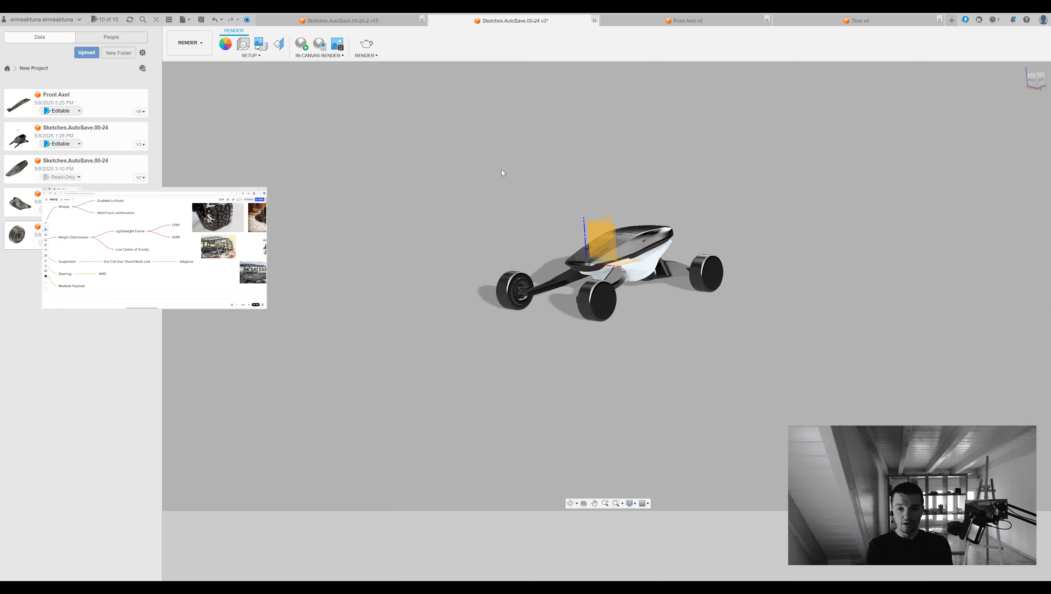
pyautogui.scroll(3, 502, 169)
pyautogui.keyDown('shift'); pyautogui.moveTo(502, 170); pyautogui.dragTo(583, 170, button='middle'); pyautogui.keyUp('shift')
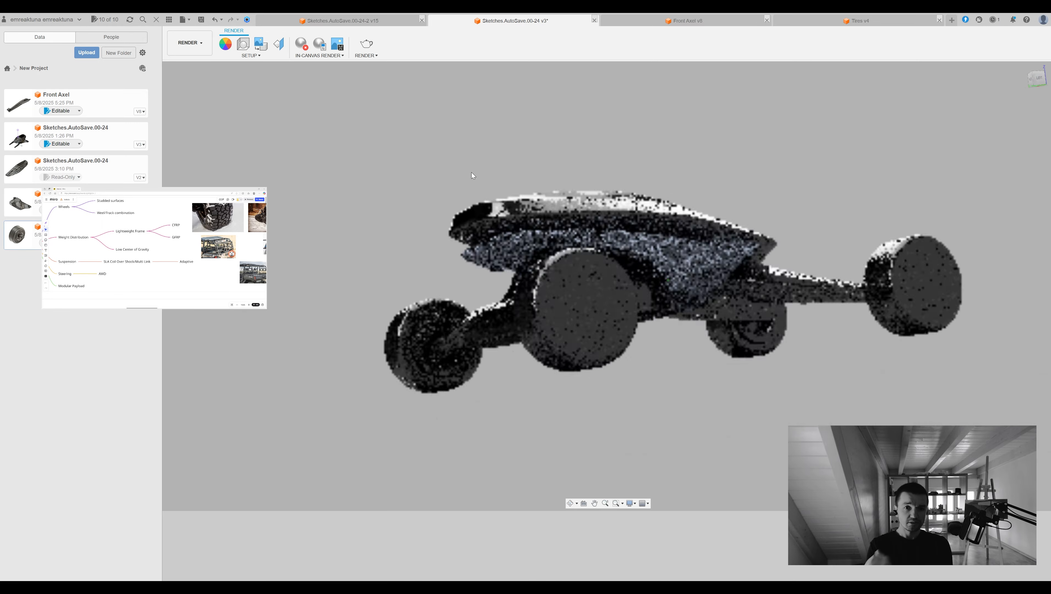
pyautogui.keyDown('shift'); pyautogui.moveTo(471, 172); pyautogui.dragTo(465, 171, button='middle'); pyautogui.keyUp('shift')
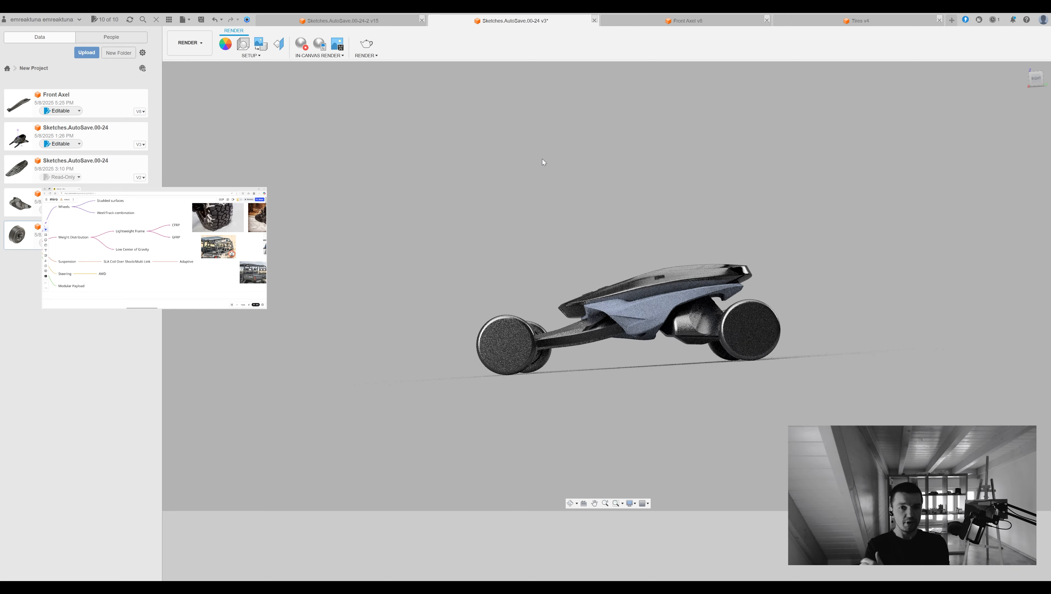
pyautogui.moveTo(466, 171); pyautogui.dragTo(572, 143, button='middle')
pyautogui.scroll(3, 572, 143)
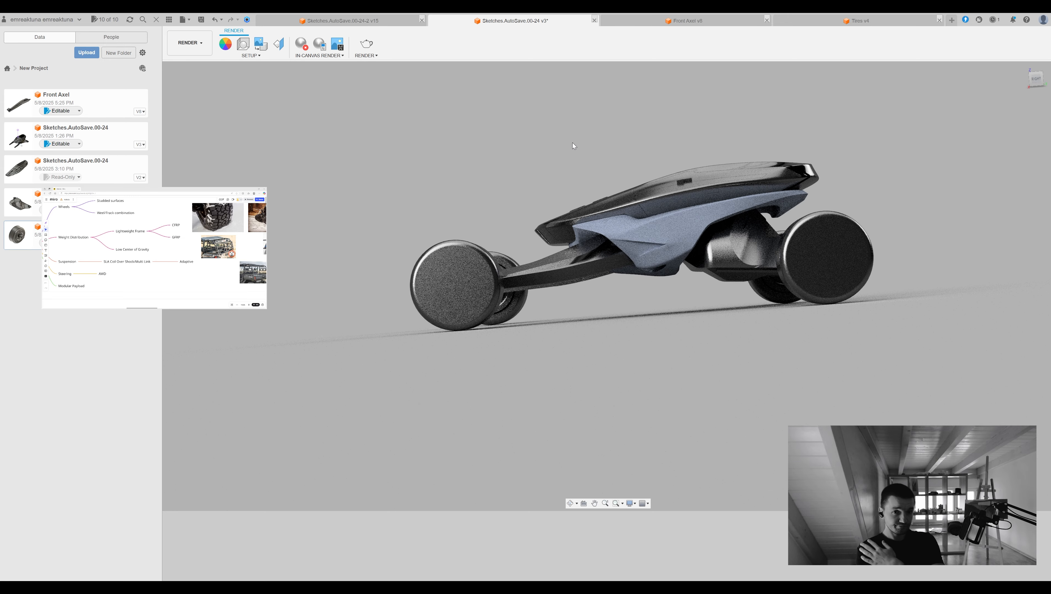